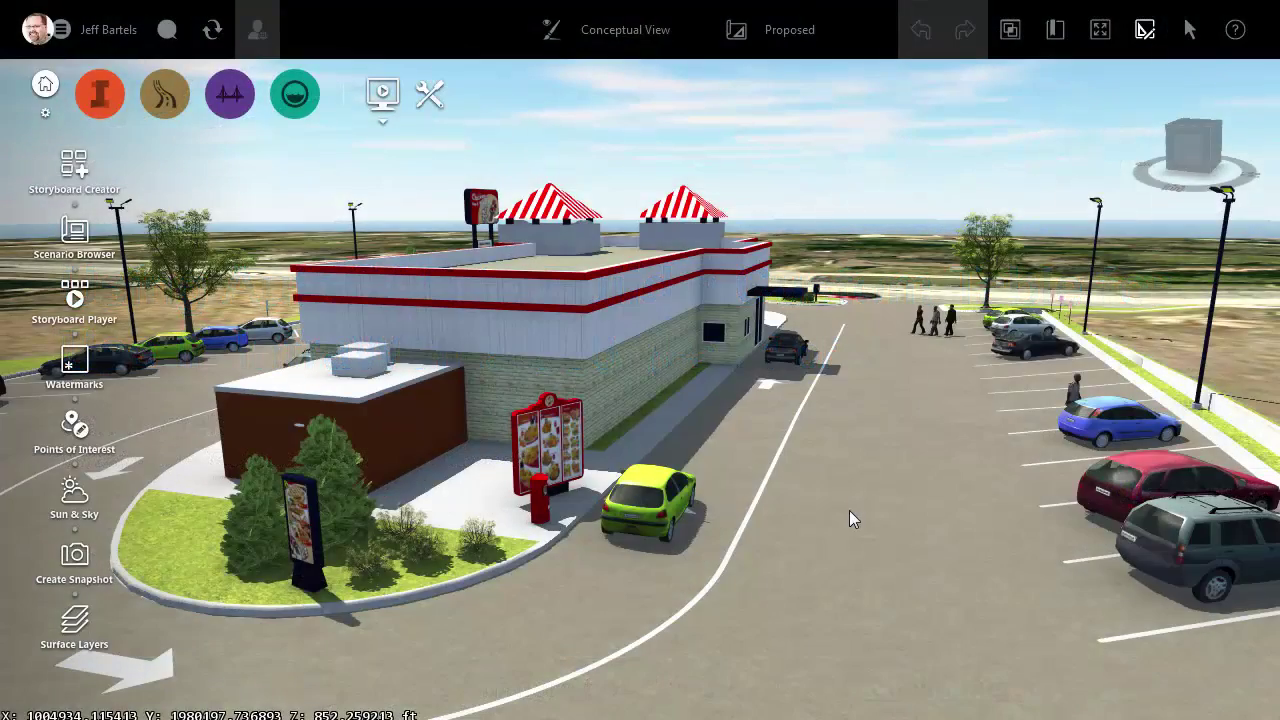
Step: Orbit and zoom the InfraWorks 360 scene to close in on the red picnic tables by the restaurant
scroll(849, 510, up, 5)
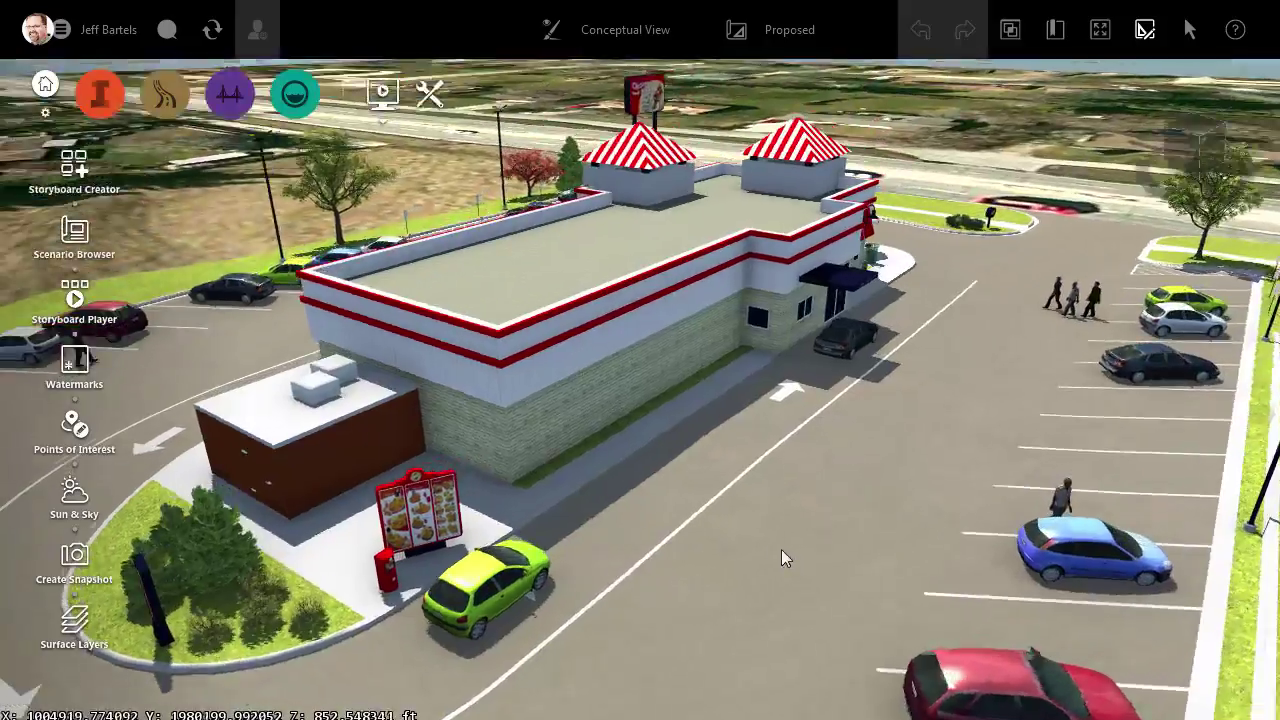
shift+middle_drag(781, 549, 375, 495)
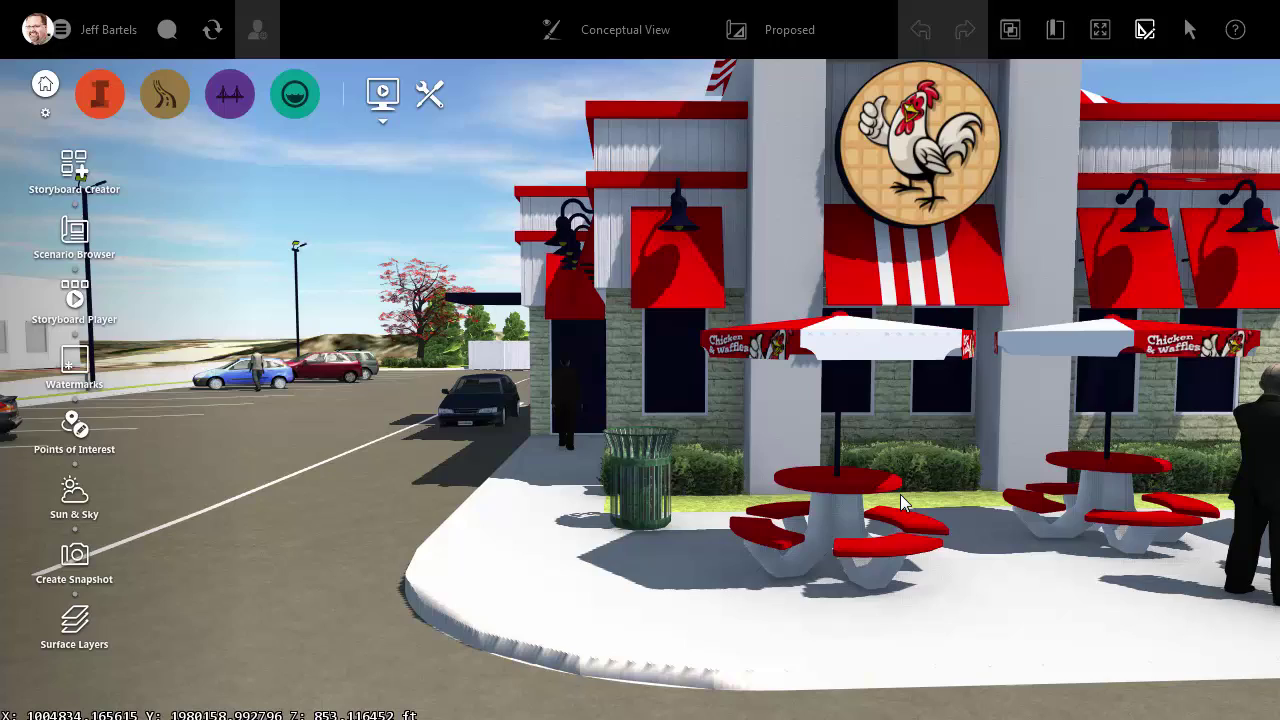
scroll(900, 497, up, 3)
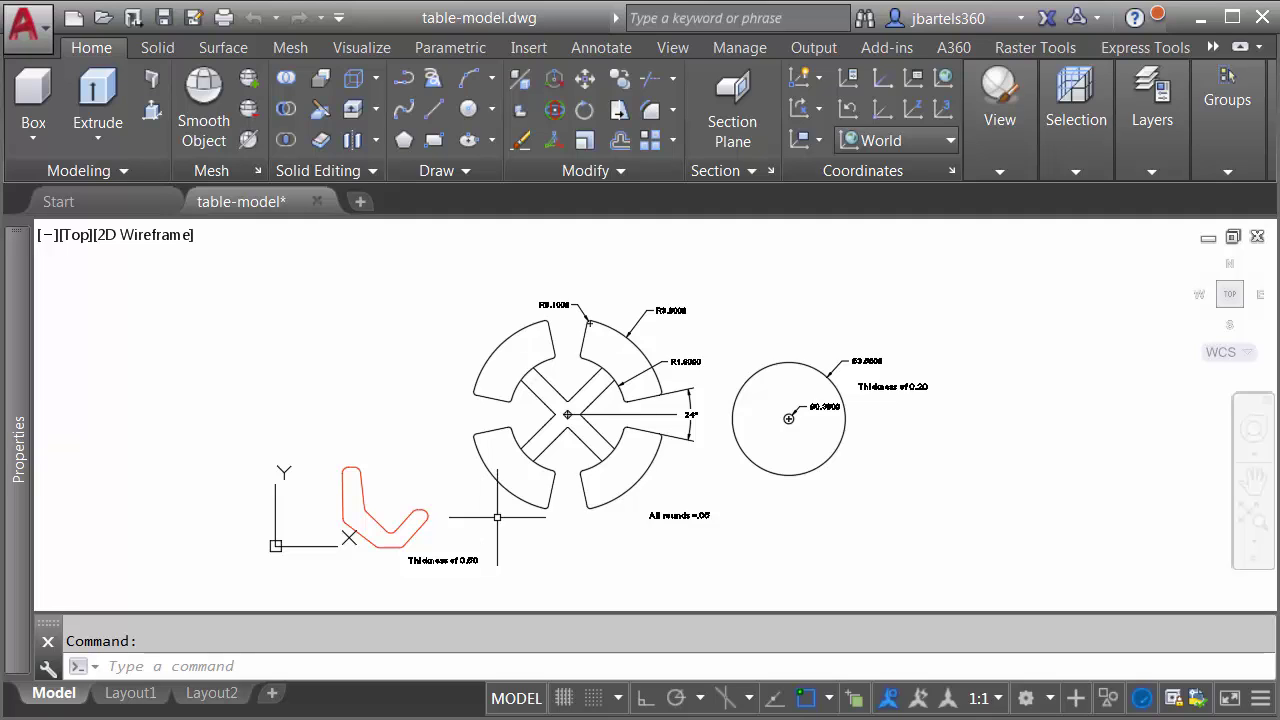
Step: Pan across the seat ring, tabletop circle and leg profile to read their dimensions, then zoom back out
scroll(650, 348, up, 3)
middle_drag(684, 329, 624, 380)
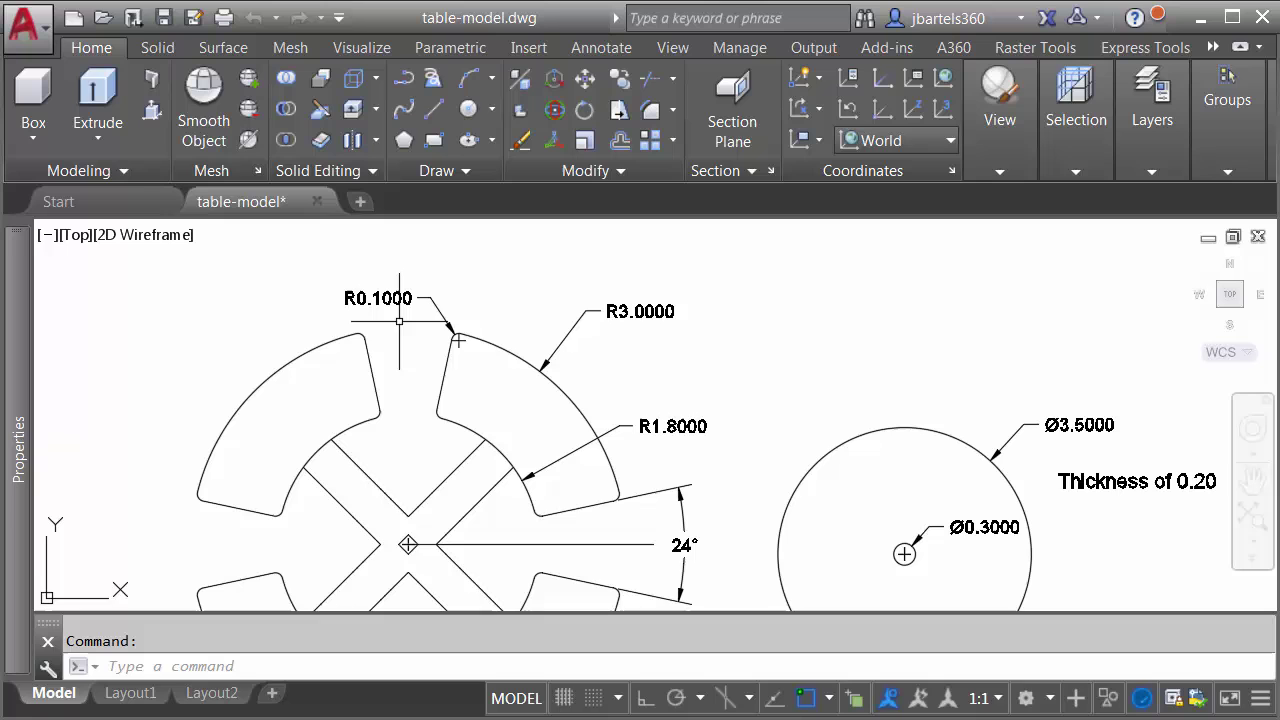
middle_drag(751, 374, 606, 355)
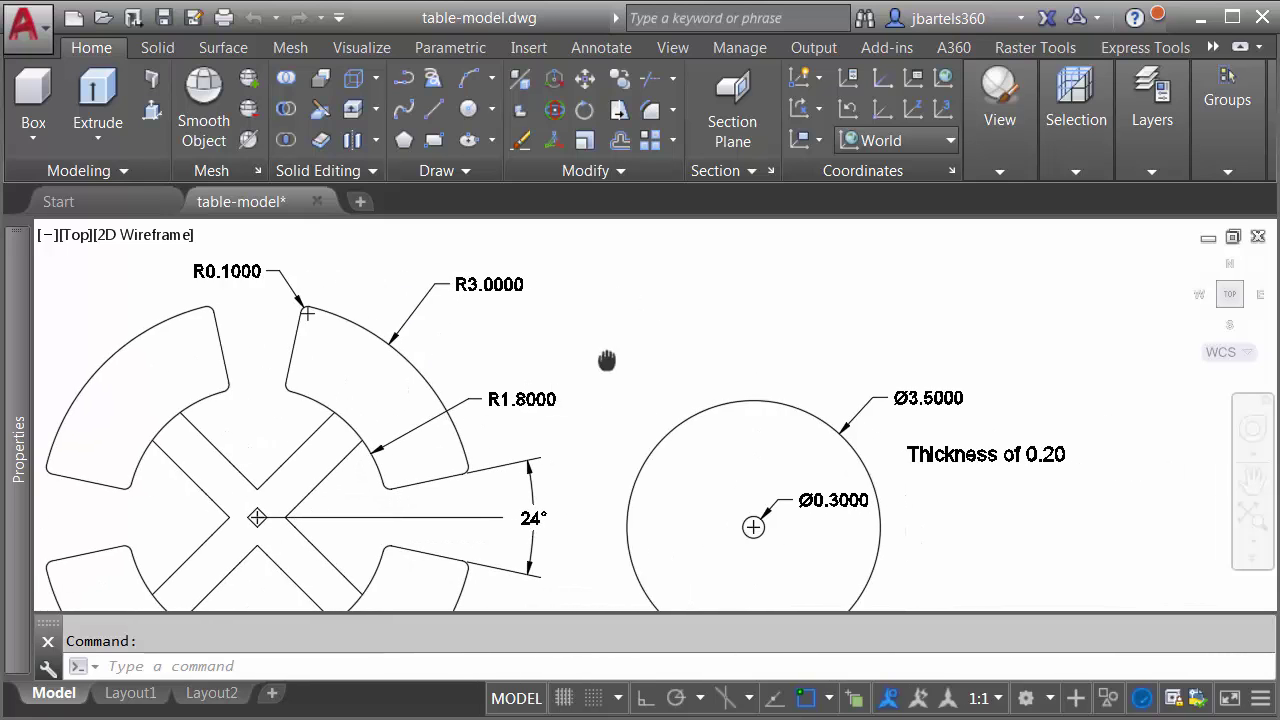
middle_drag(766, 480, 637, 440)
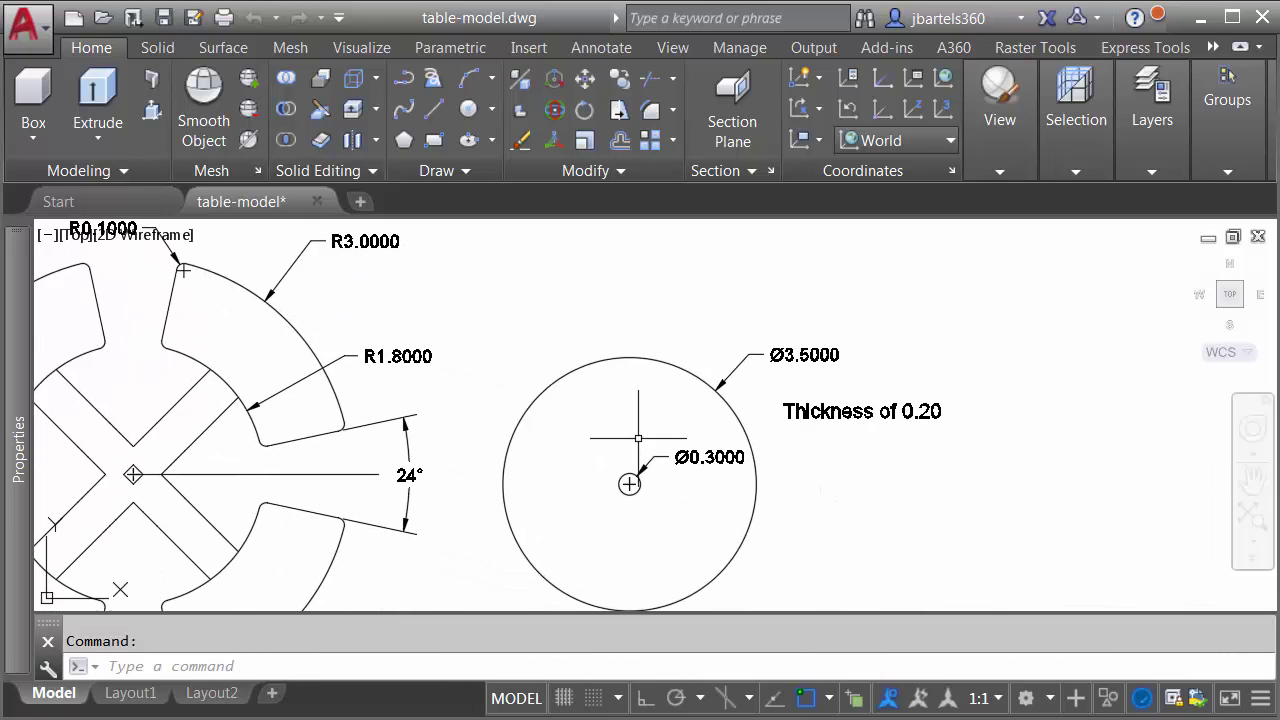
scroll(770, 375, up, 2)
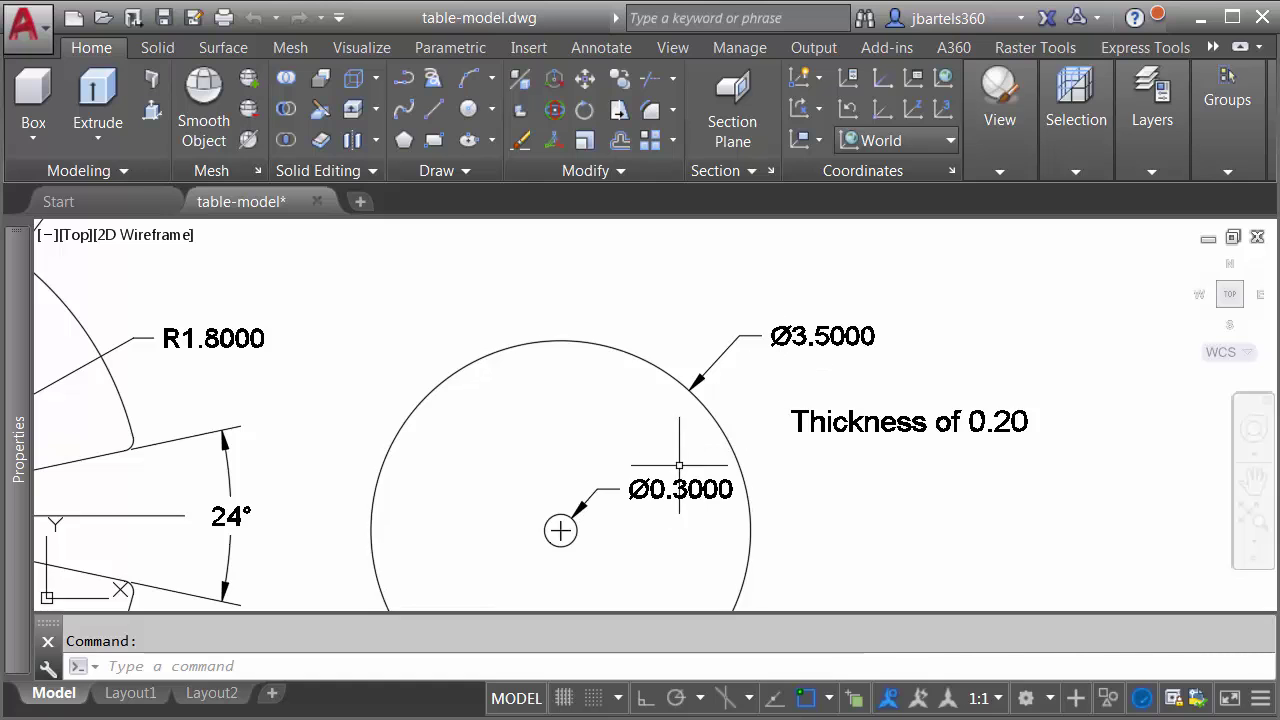
scroll(900, 478, down, 2)
middle_drag(651, 461, 828, 380)
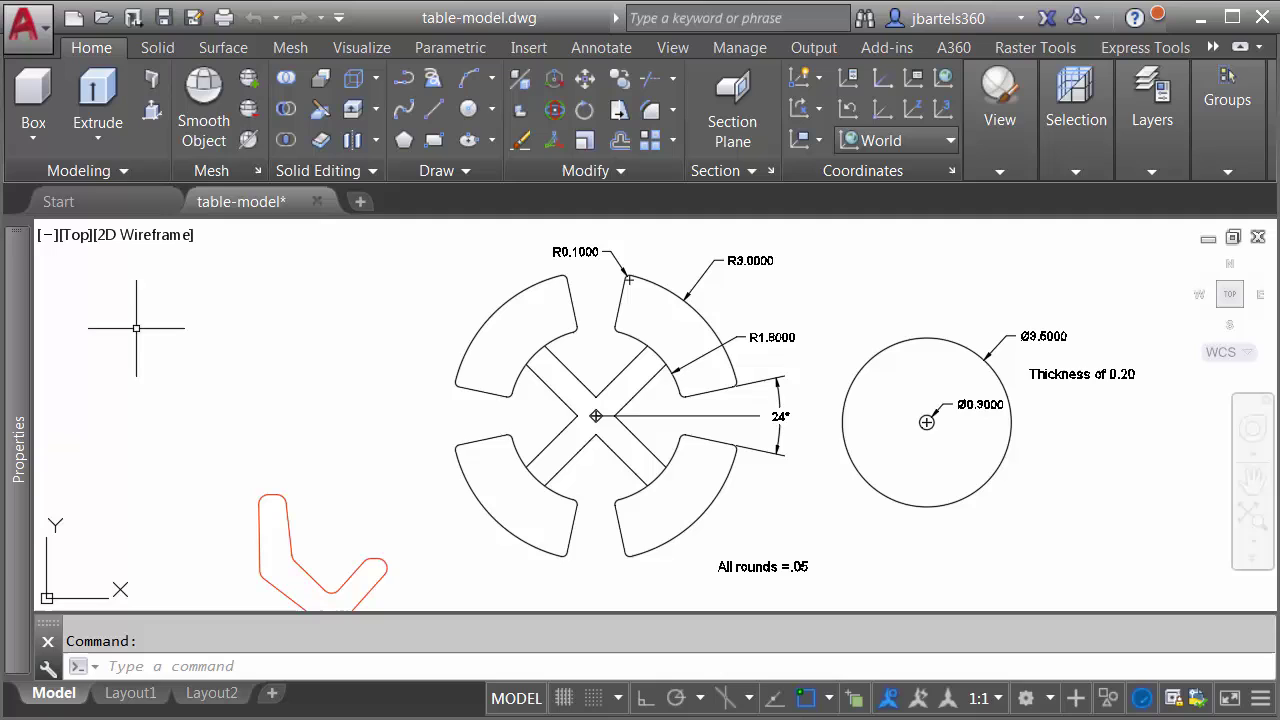
Step: Split the drawing into Two: Vertical viewports and center the seat ring in the right one
click(47, 236)
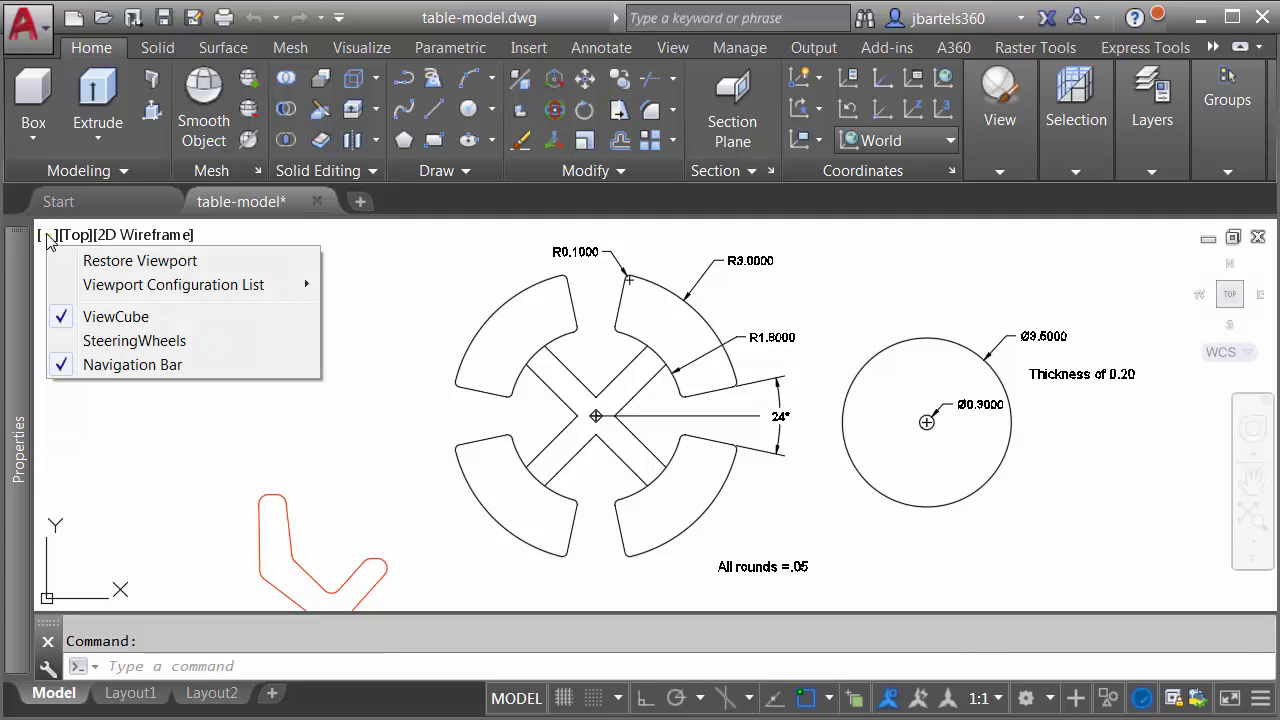
mouse_move(63, 288)
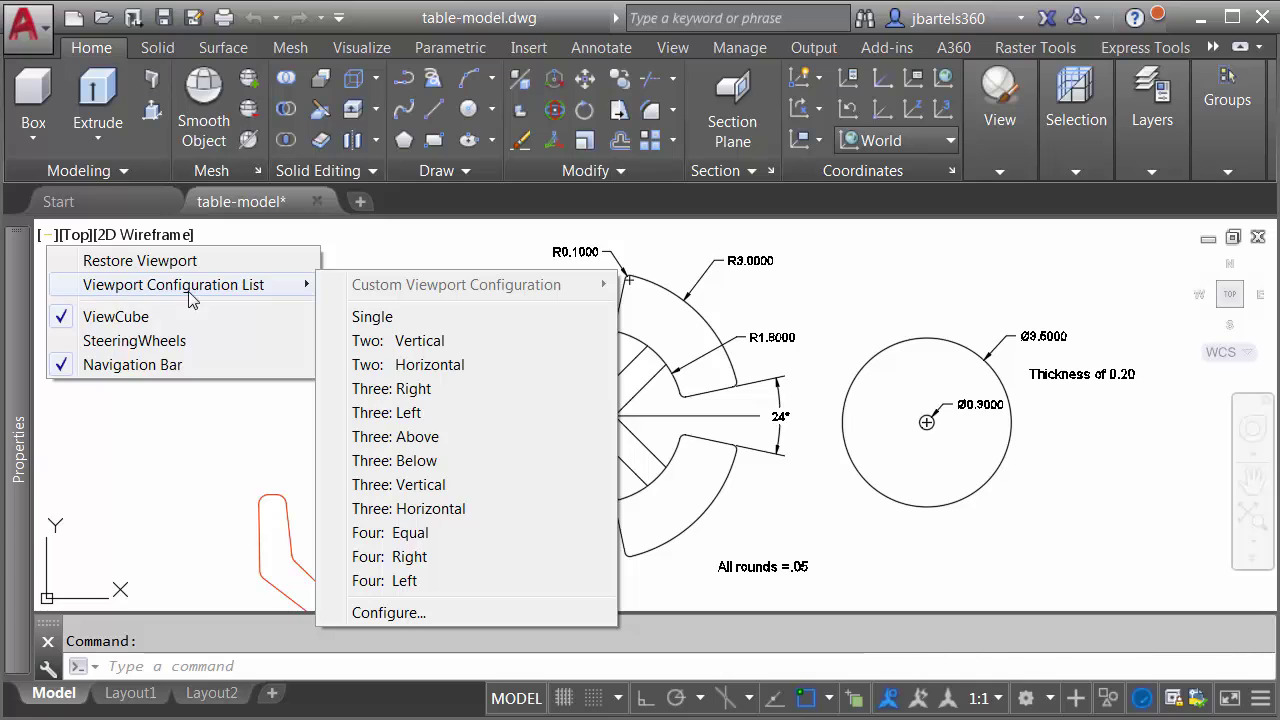
click(385, 341)
middle_drag(823, 451, 823, 324)
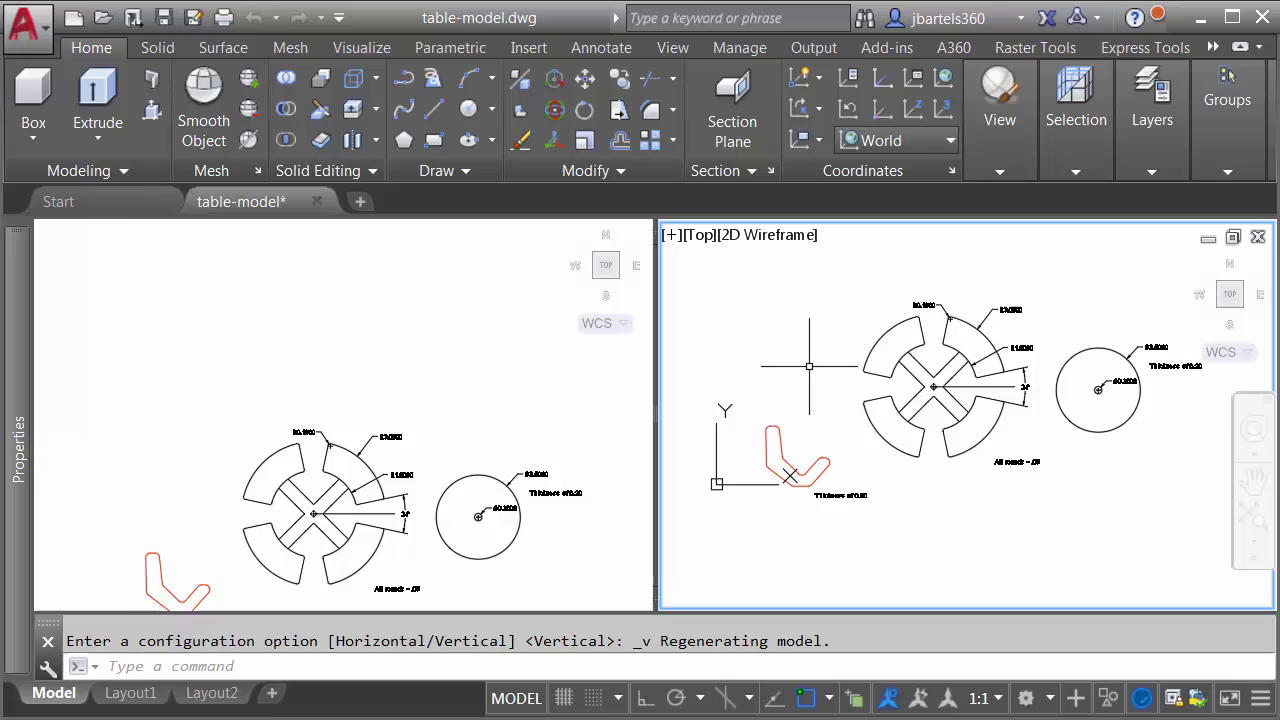
scroll(948, 381, up, 2)
middle_drag(972, 374, 878, 417)
Step: Make the left viewport current, zoom it onto the red leg profile, and check the current workspace
click(406, 398)
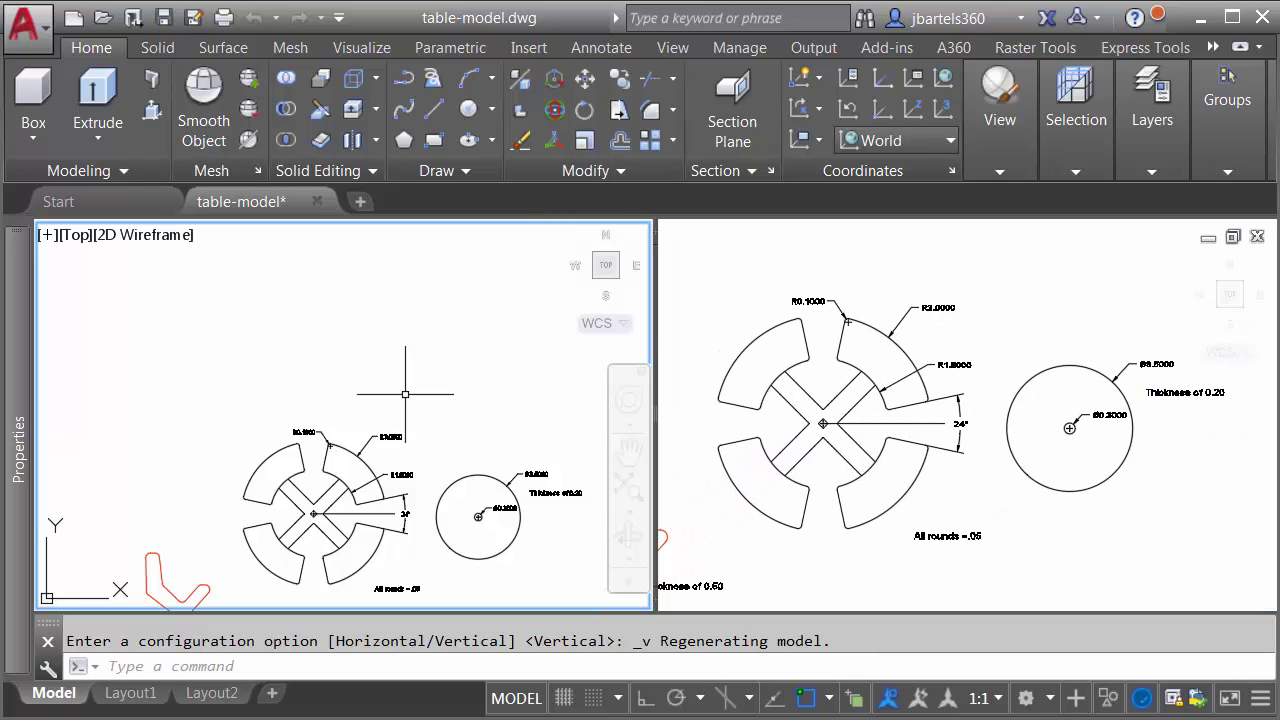
middle_drag(367, 409, 200, 440)
scroll(194, 480, up, 4)
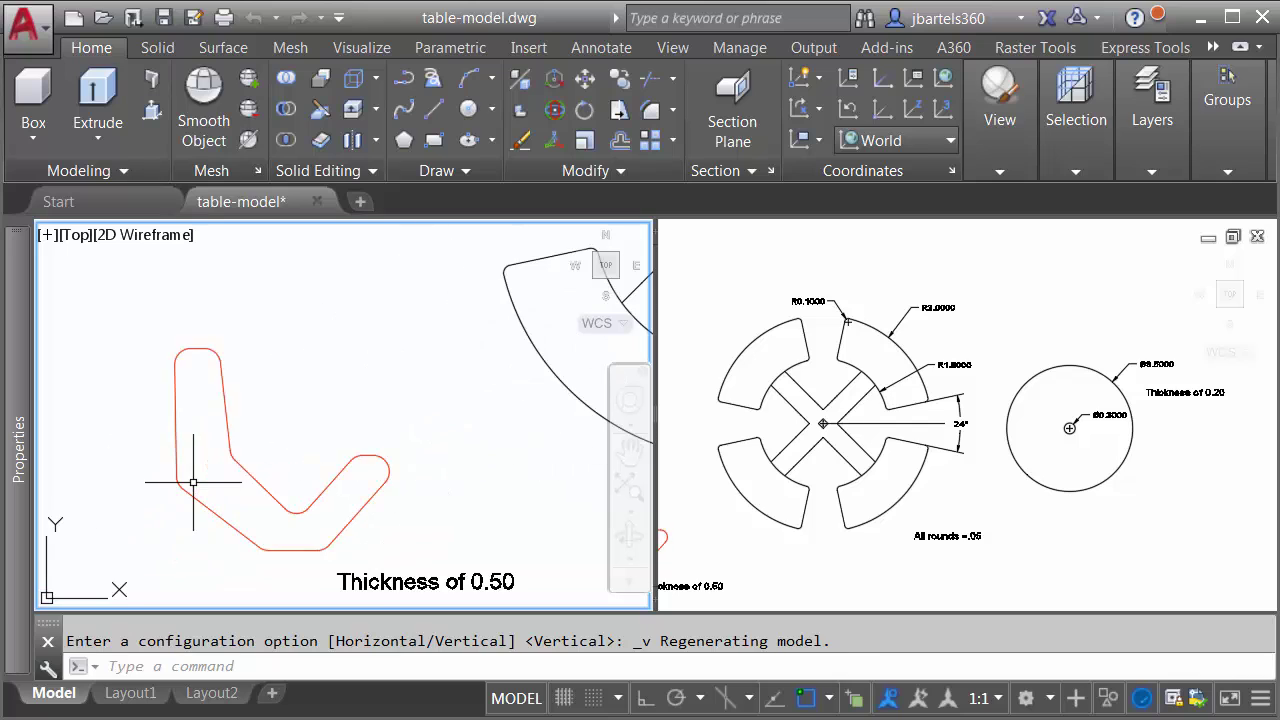
middle_drag(293, 424, 322, 418)
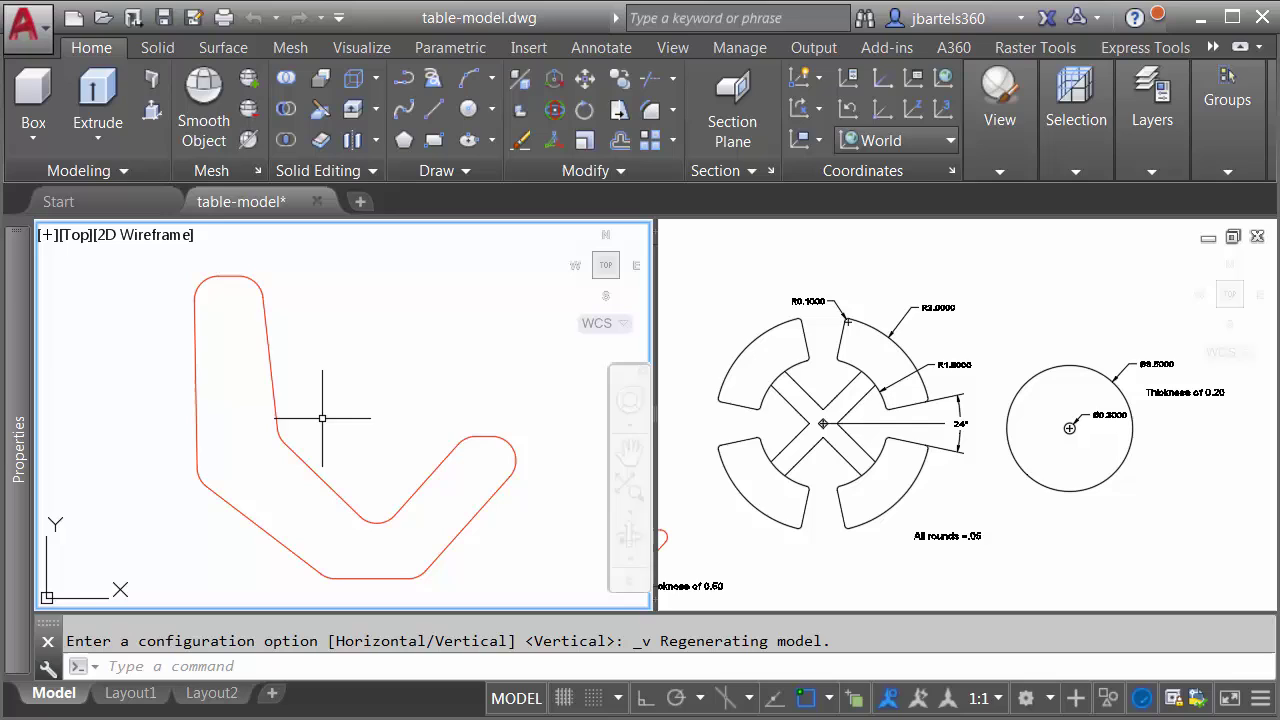
click(1047, 702)
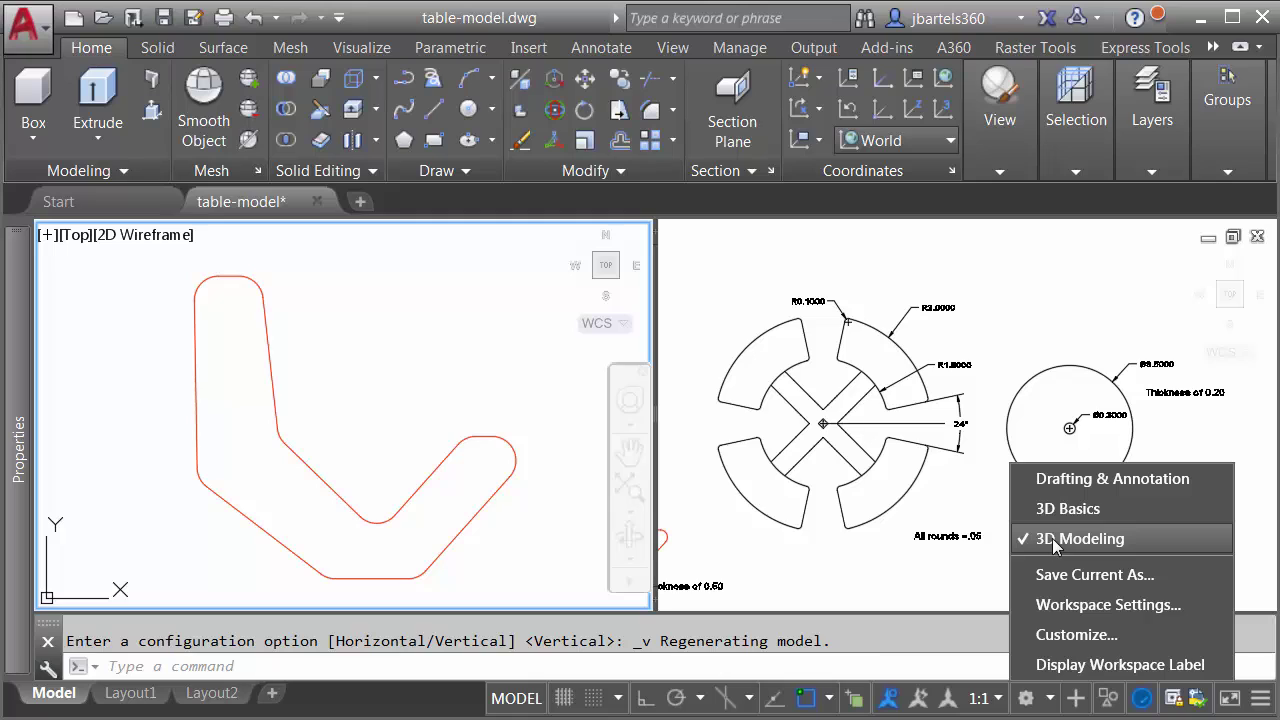
click(553, 426)
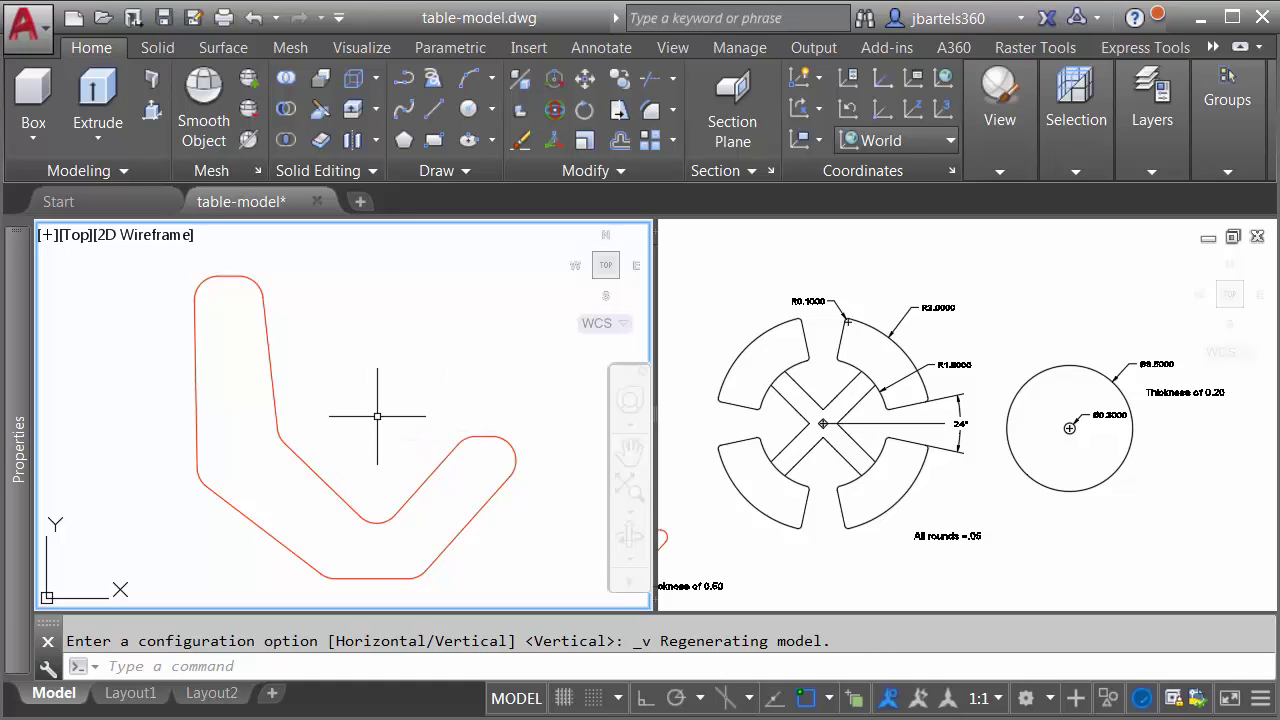
Step: Orbit the left view to a 3D angle and extrude the red leg profile 0.5
scroll(375, 417, down, 3)
middle_drag(377, 420, 285, 415)
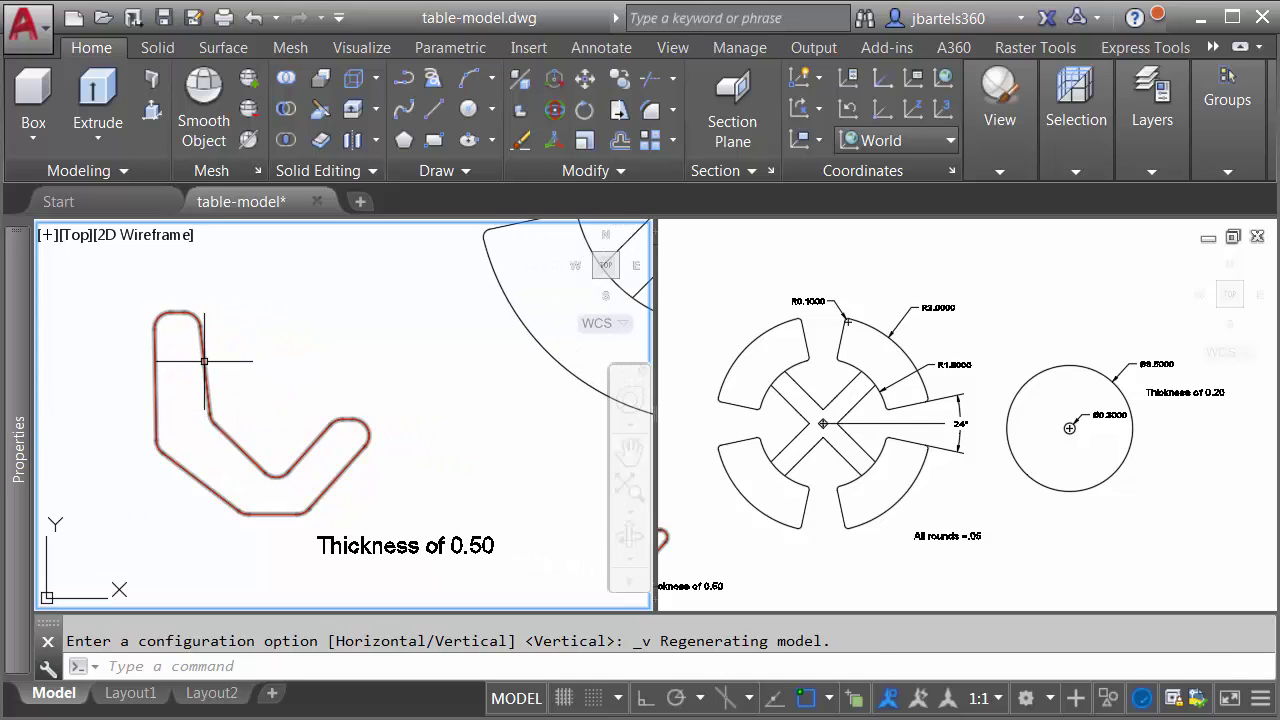
mouse_move(204, 361)
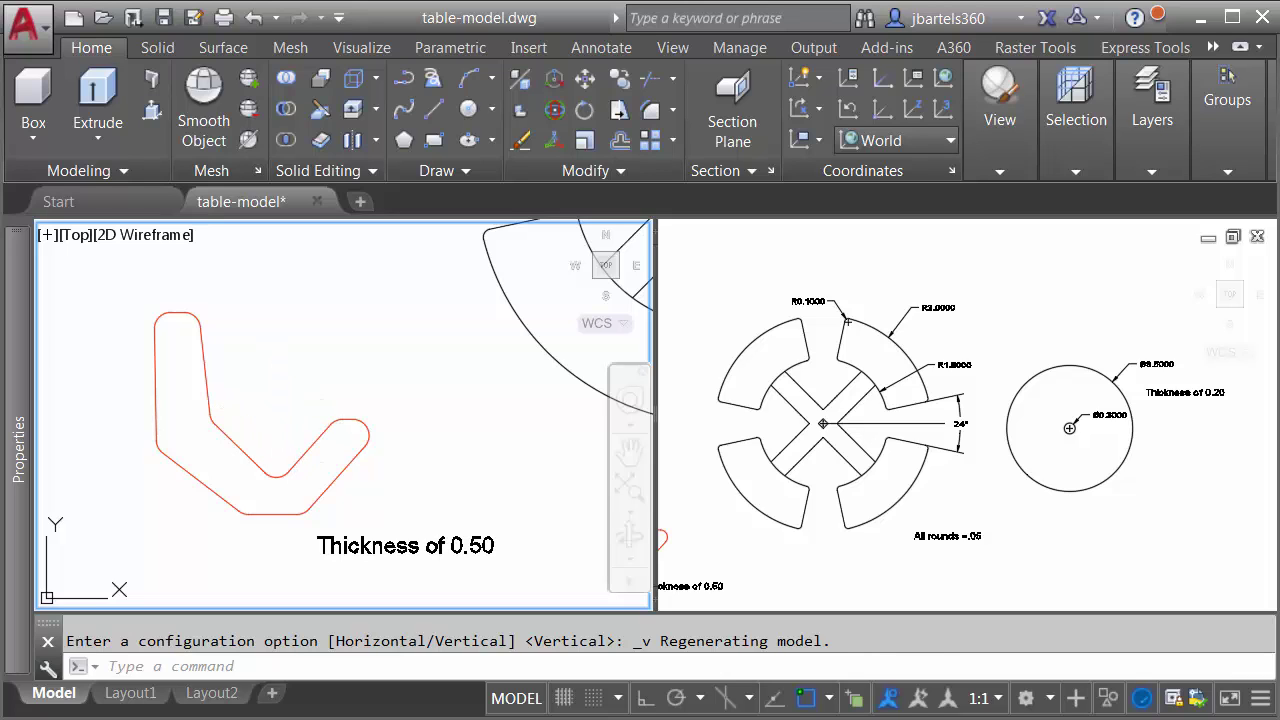
shift+middle_drag(290, 424, 238, 340)
scroll(343, 471, up, 3)
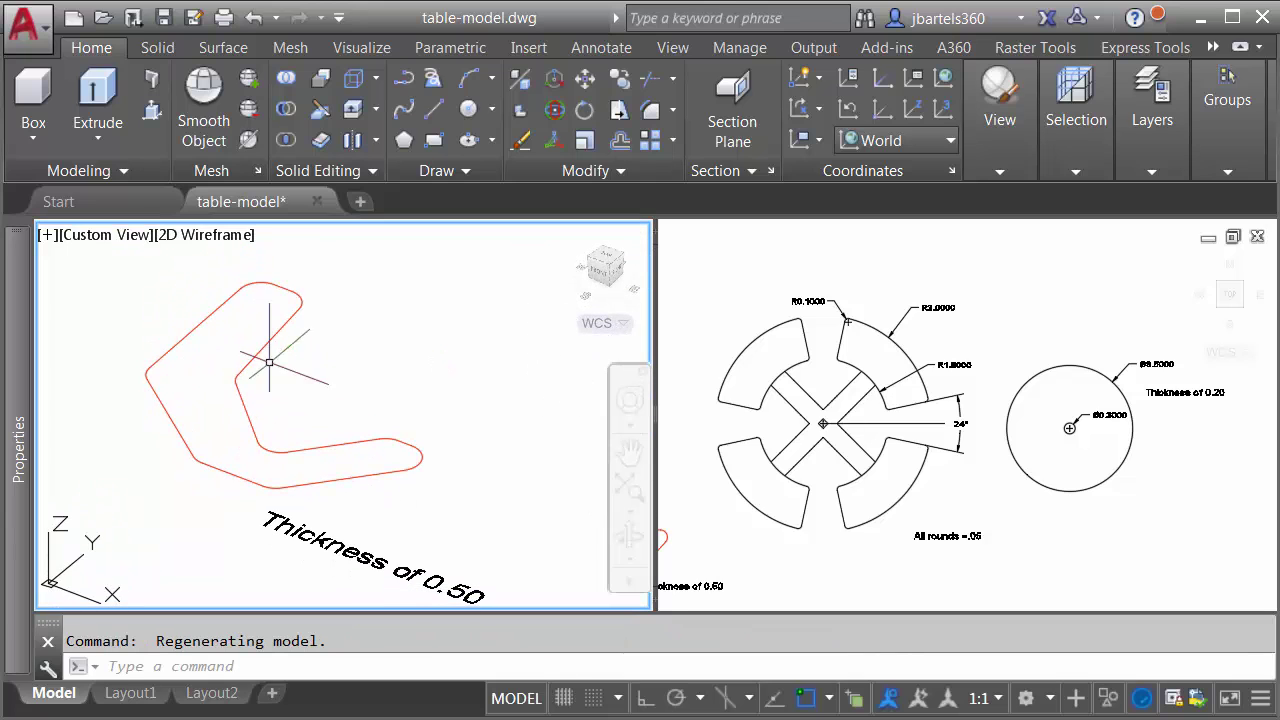
click(97, 85)
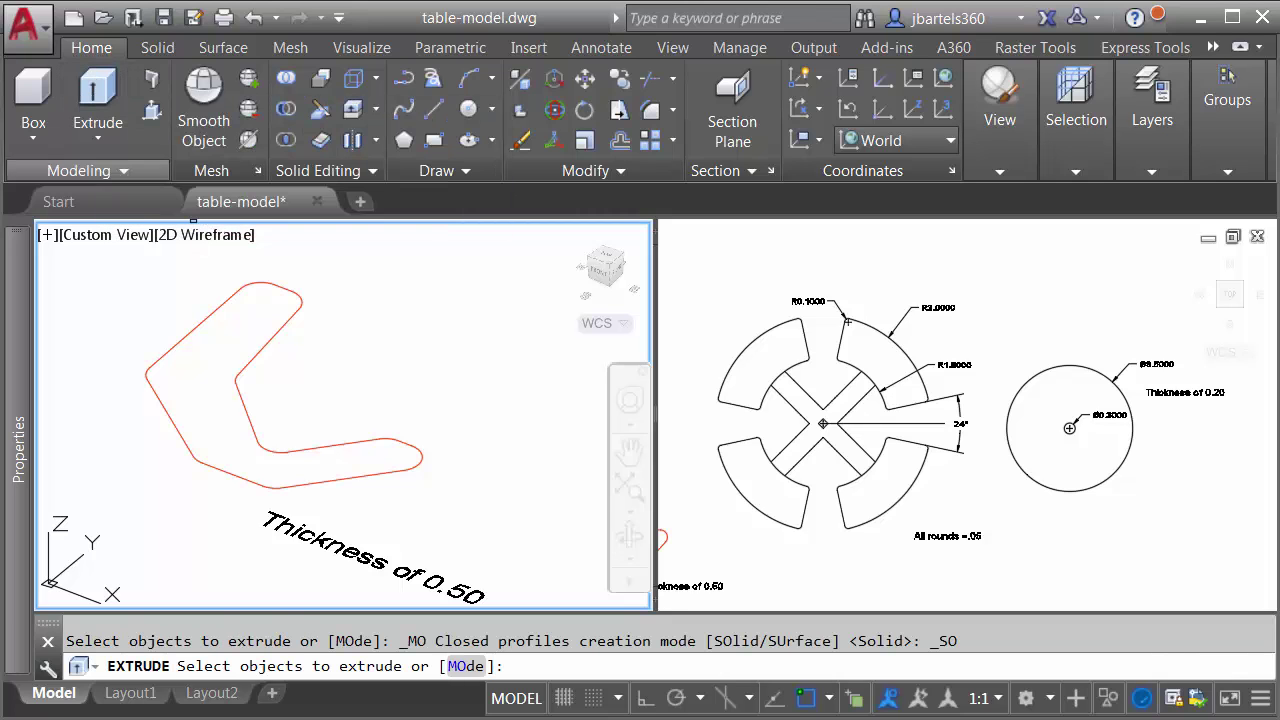
click(181, 332)
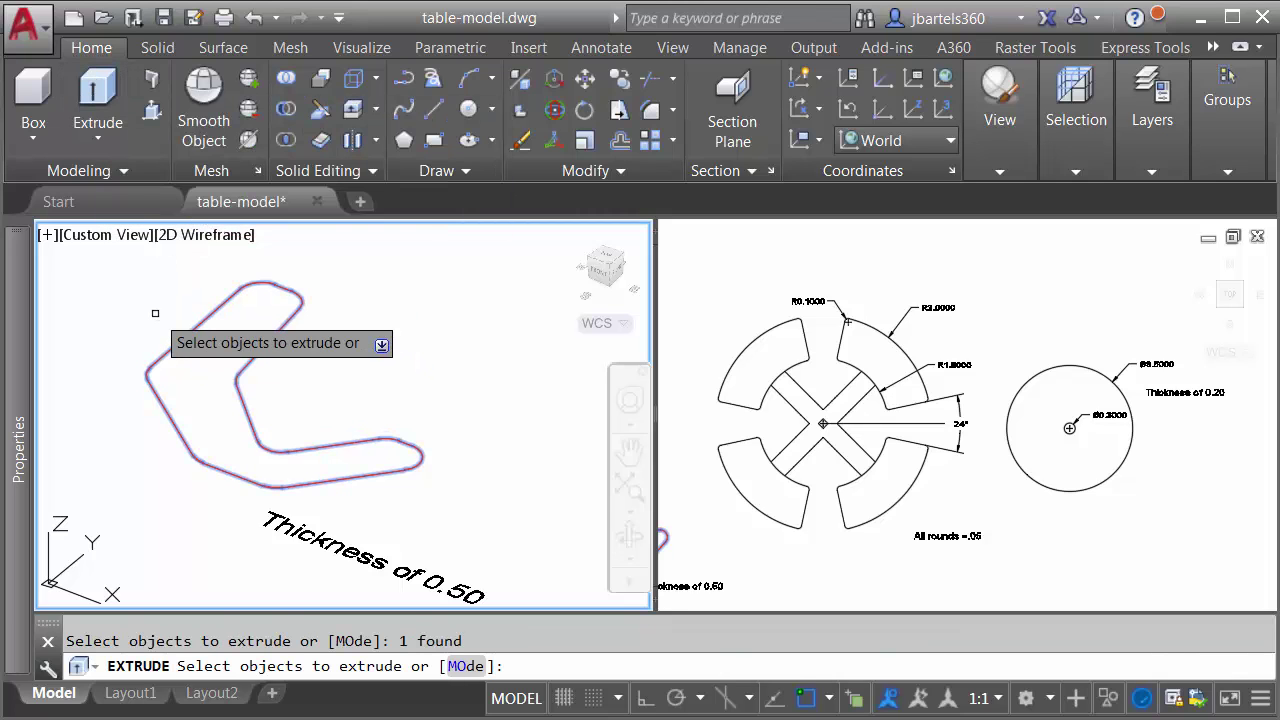
key(Return)
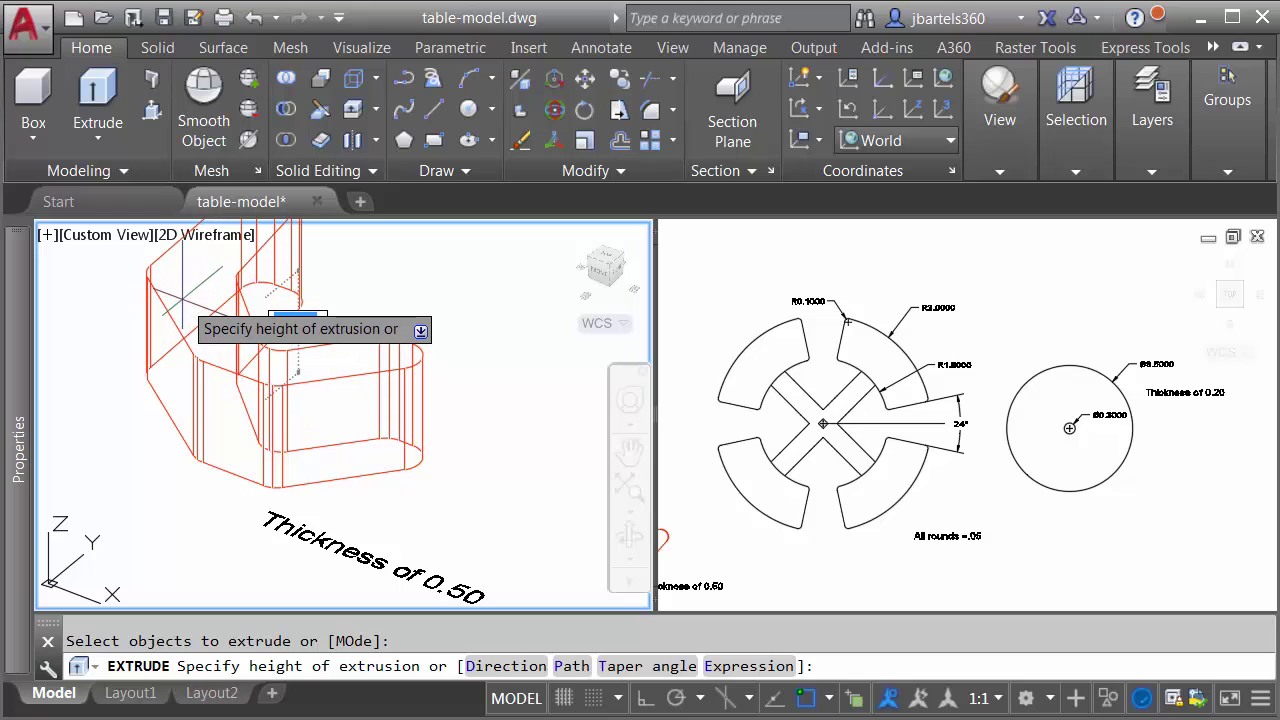
text(.5)
key(Return)
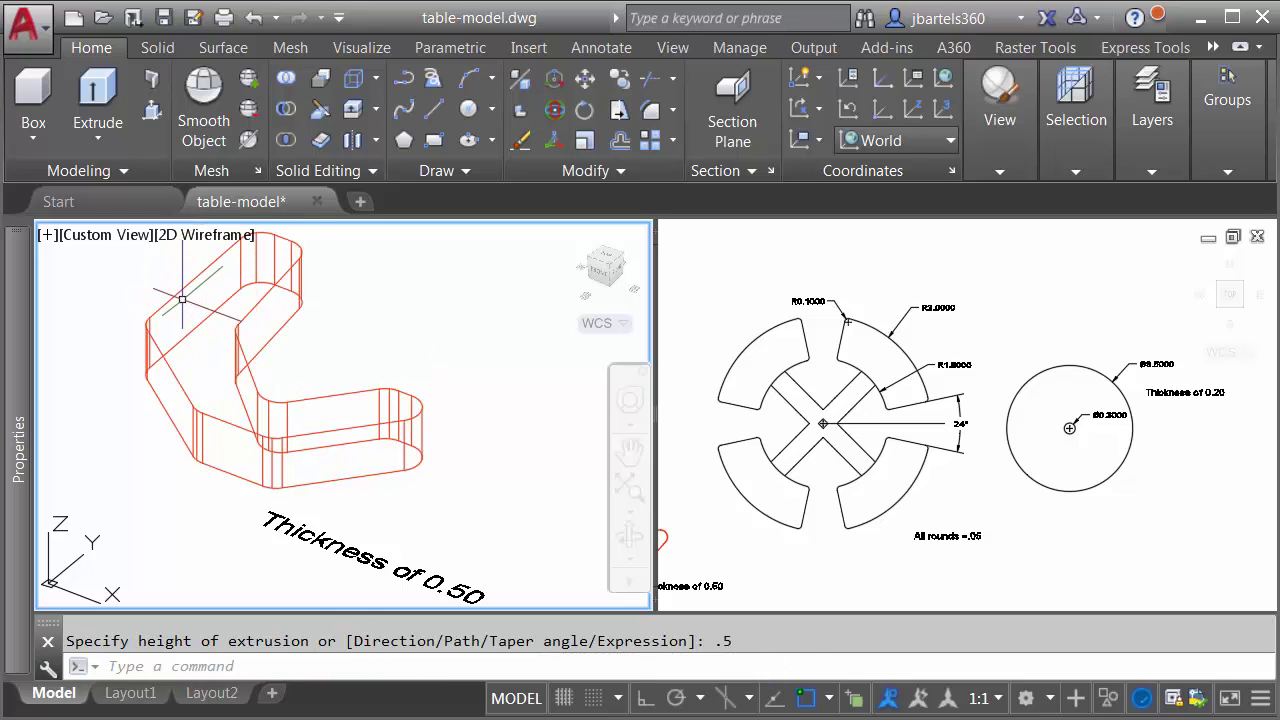
key(Escape)
Step: Shade the left viewport with the Conceptual visual style
middle_drag(296, 344, 312, 382)
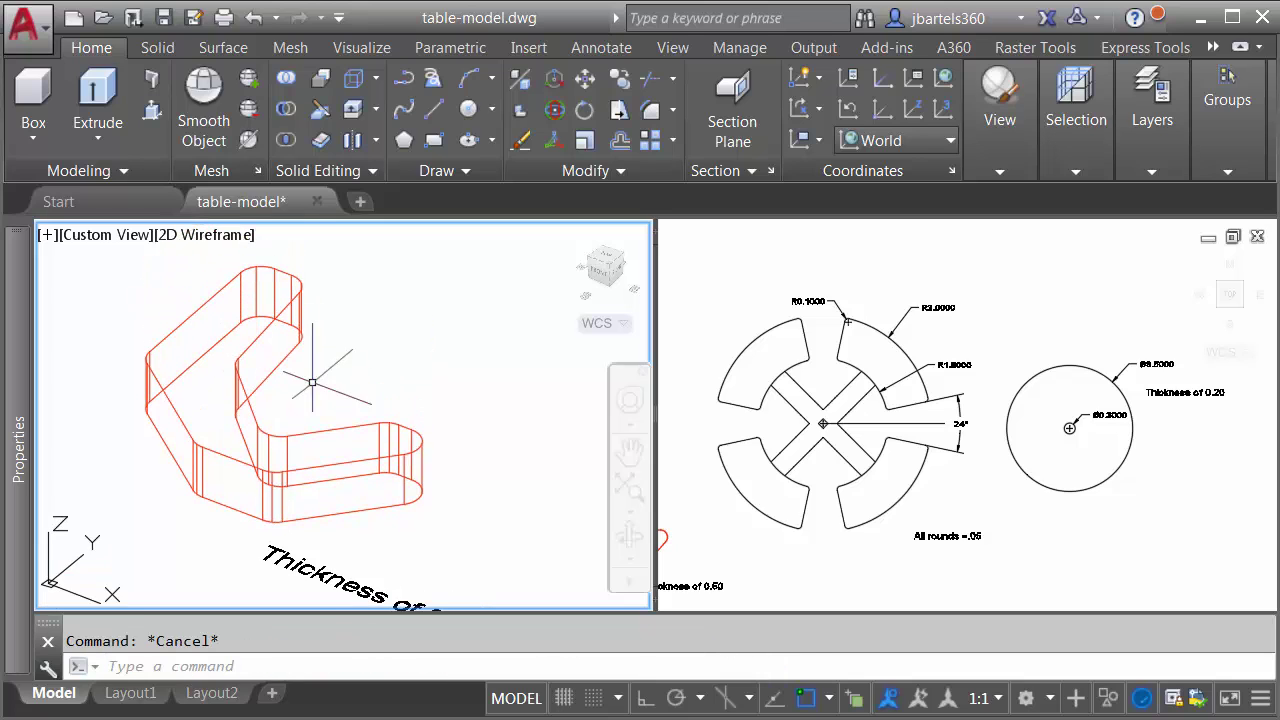
click(205, 234)
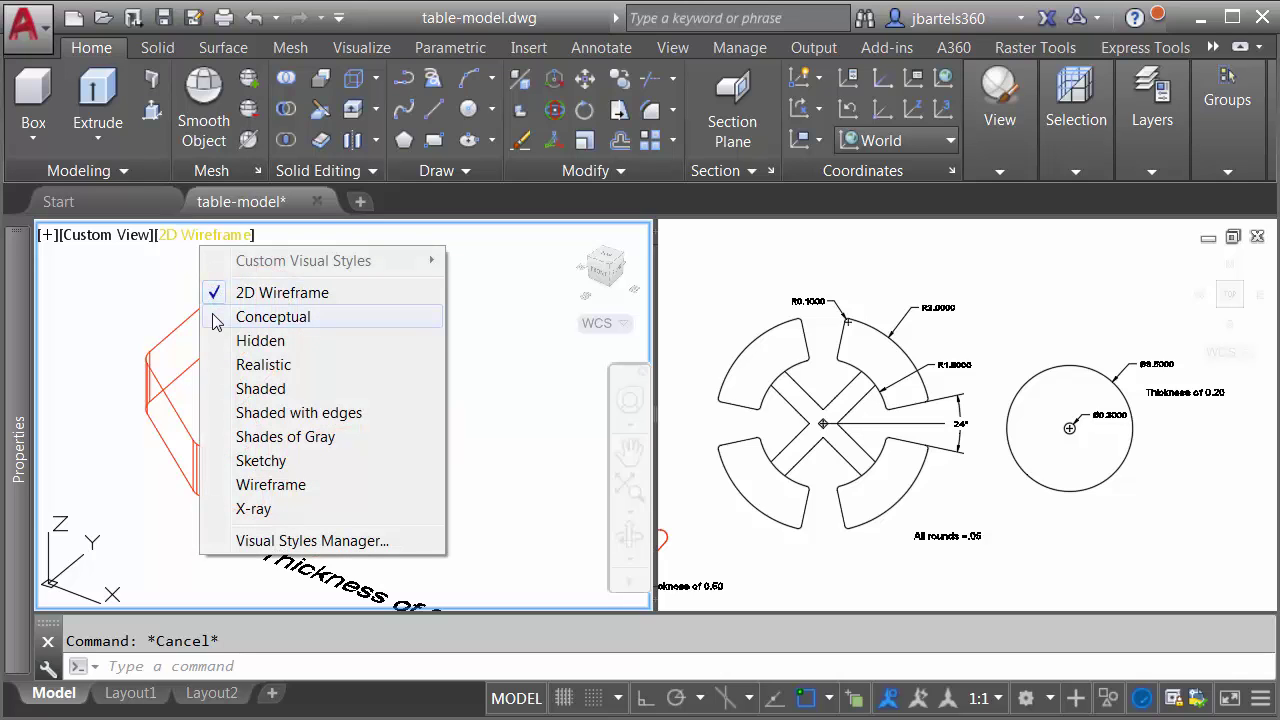
click(272, 316)
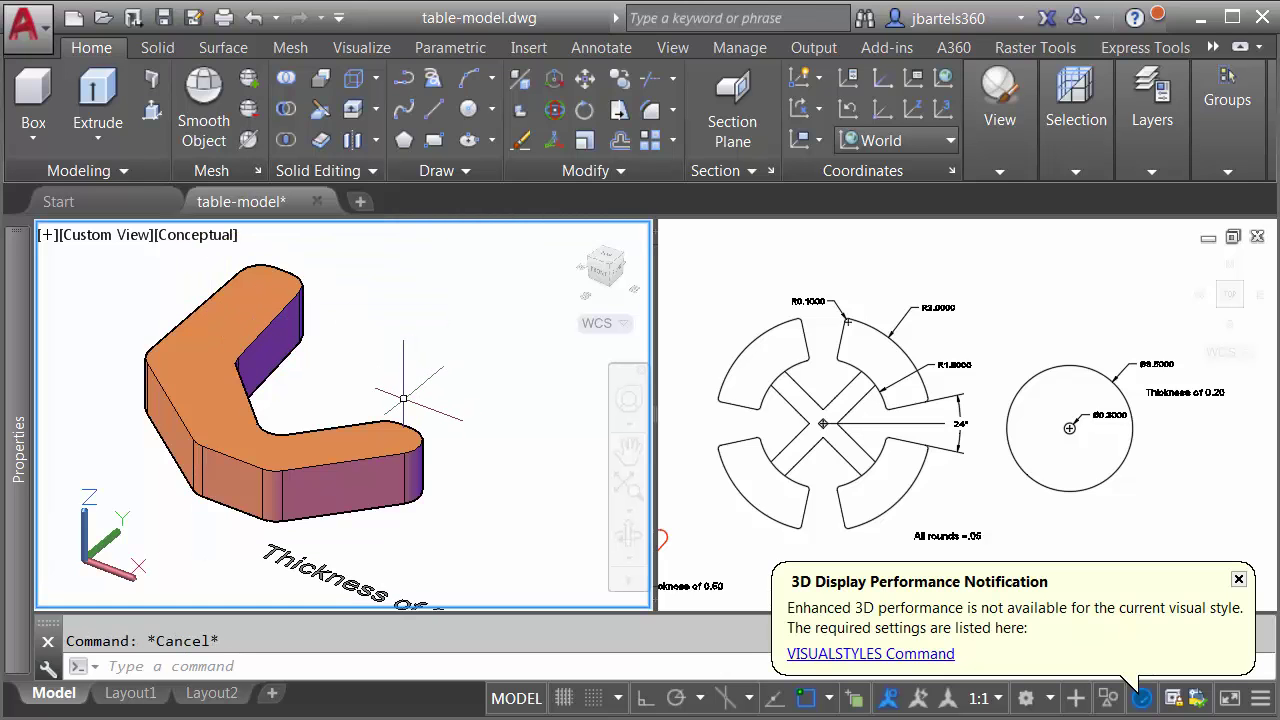
shift+middle_drag(371, 394, 390, 396)
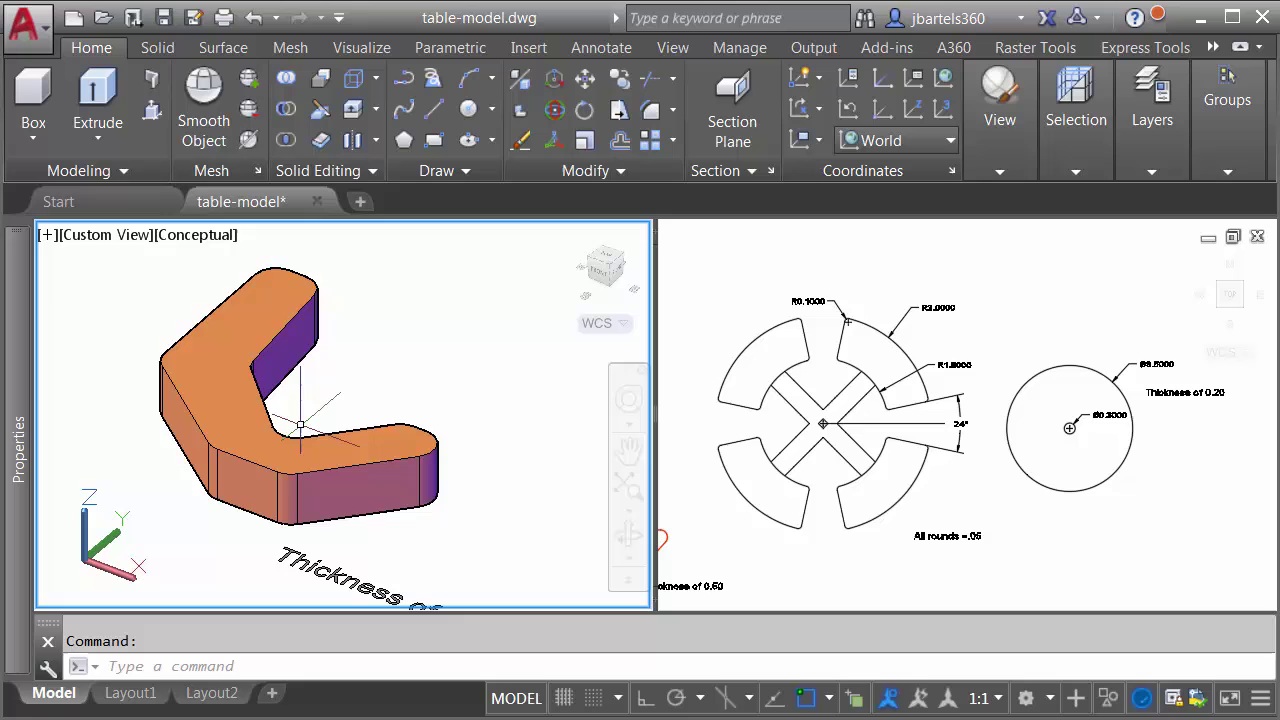
Step: Fillet the leg's top edge loop with a 0.05 radius using FILLETEDGE
click(152, 46)
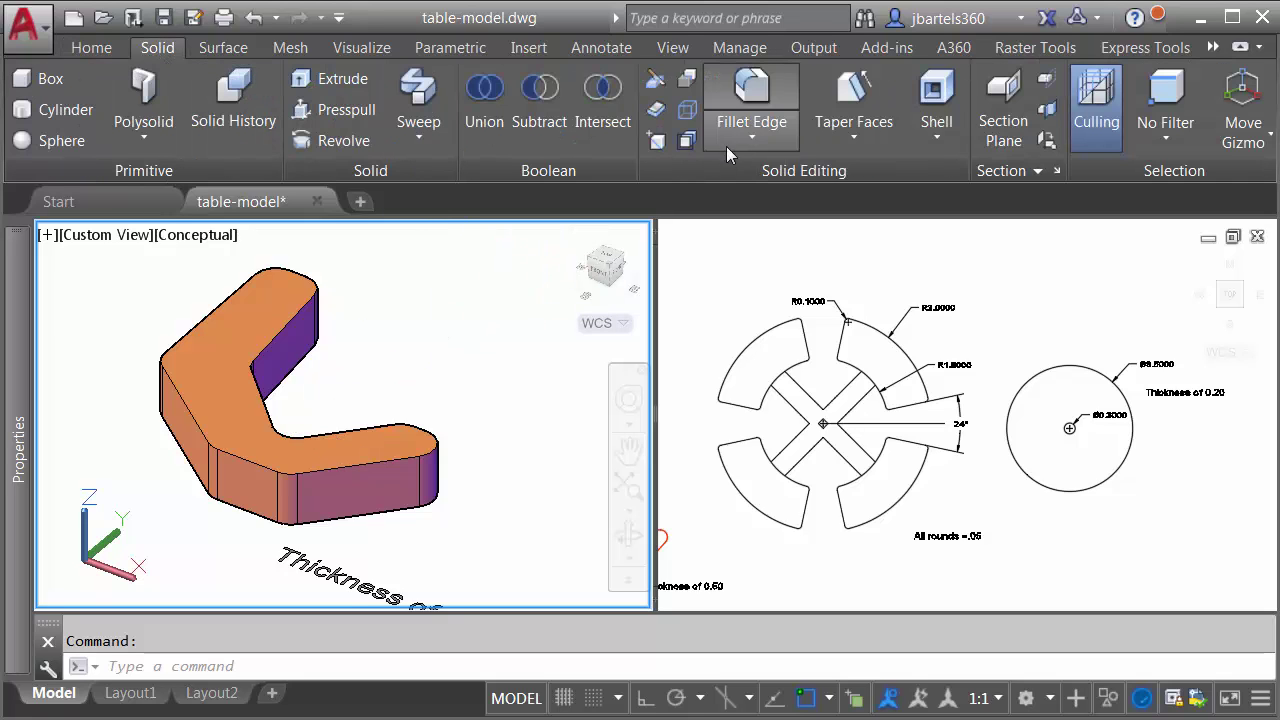
click(752, 105)
scroll(320, 495, up, 3)
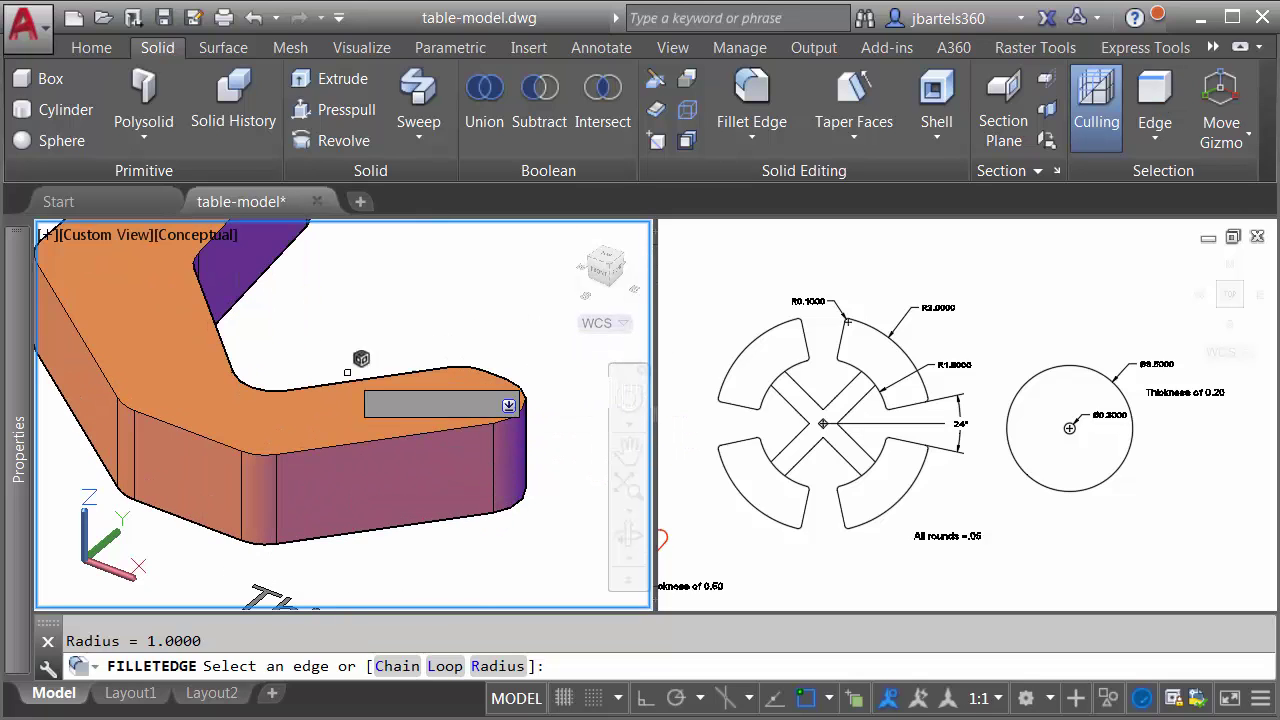
click(348, 444)
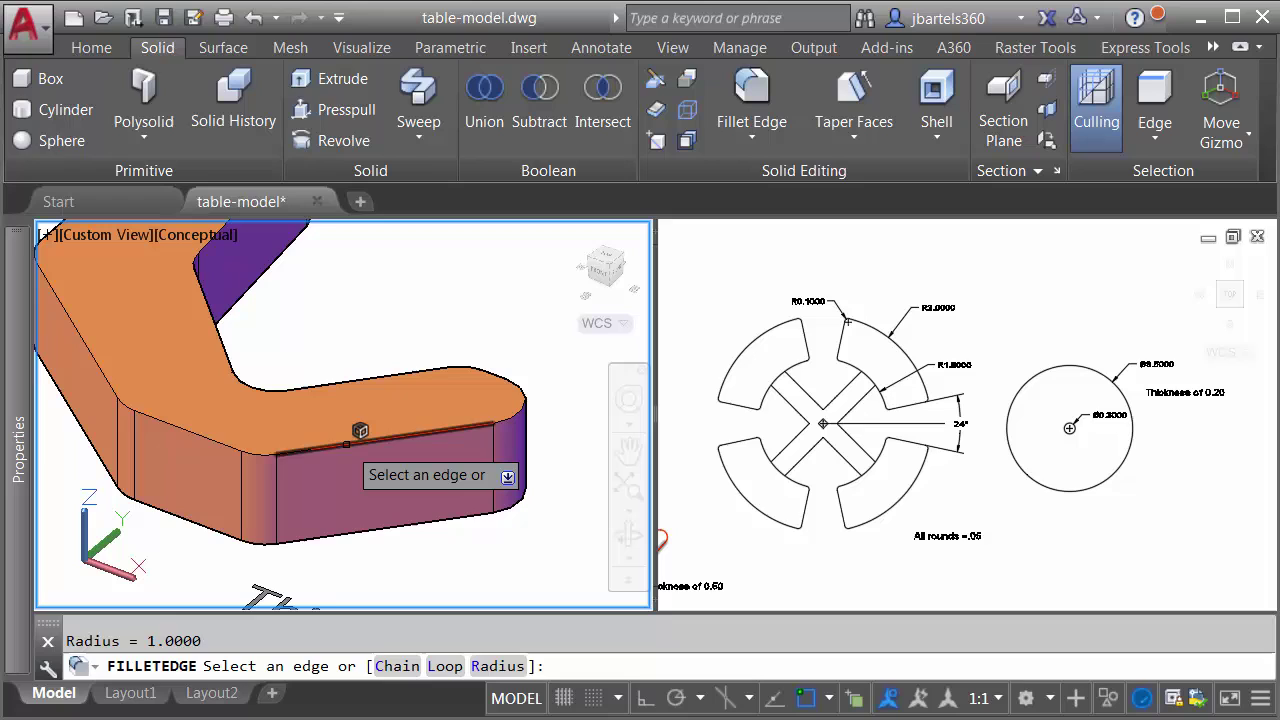
click(489, 676)
text(.)
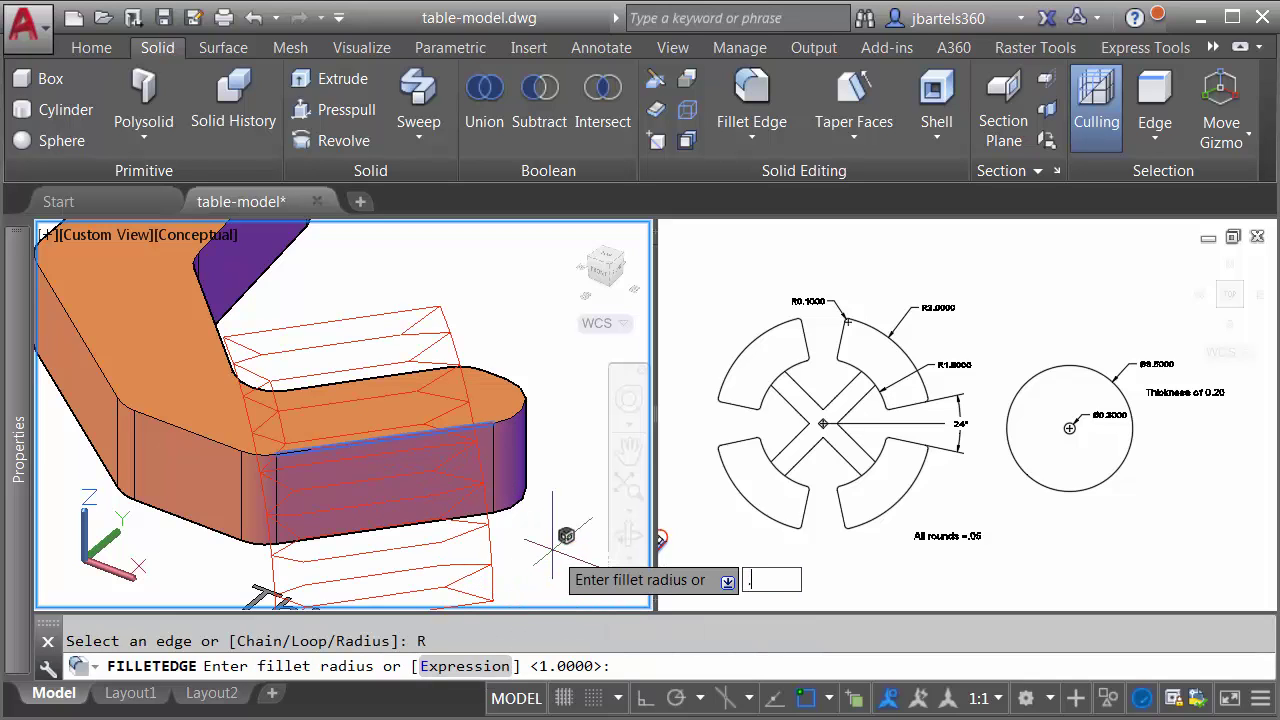
text(05)
key(Return)
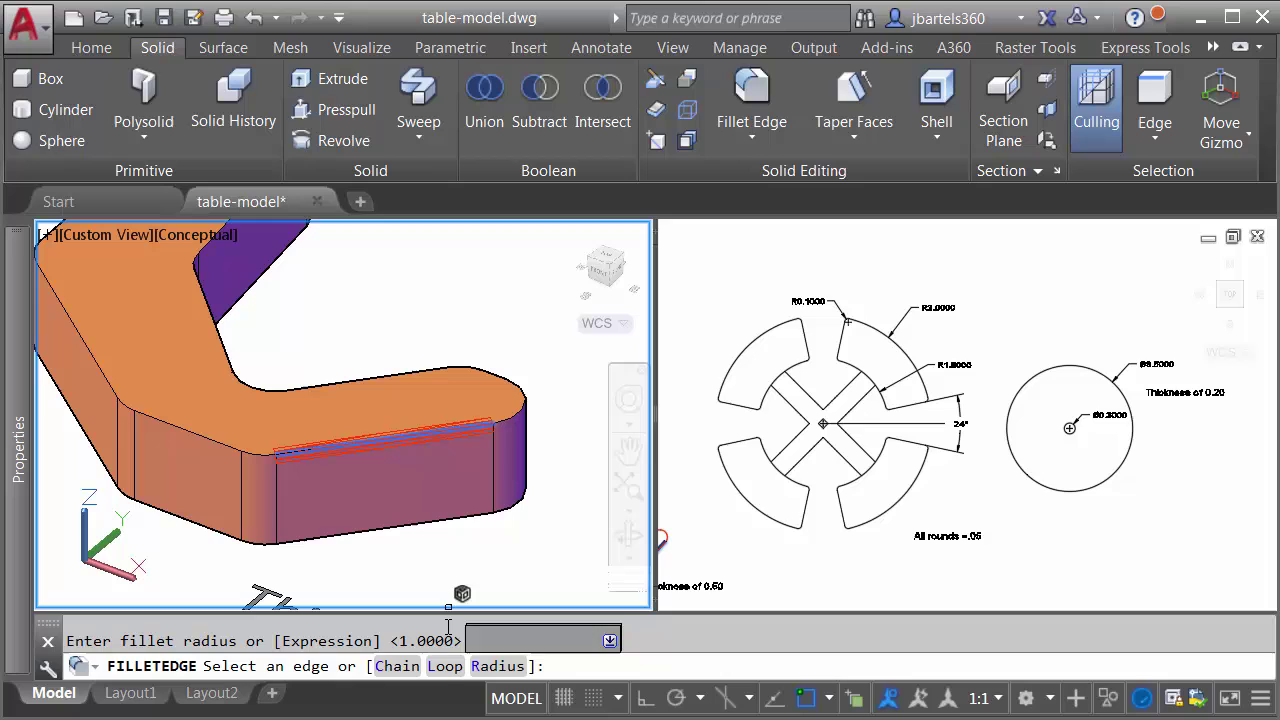
click(443, 667)
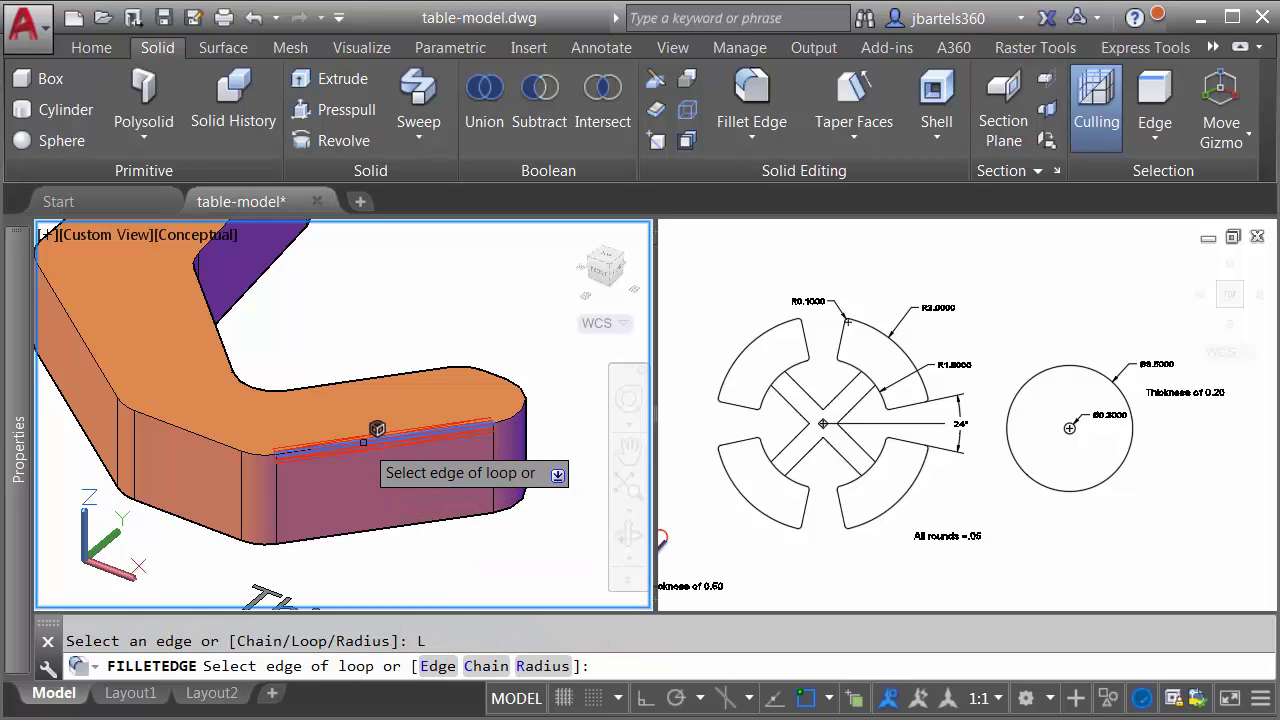
click(364, 443)
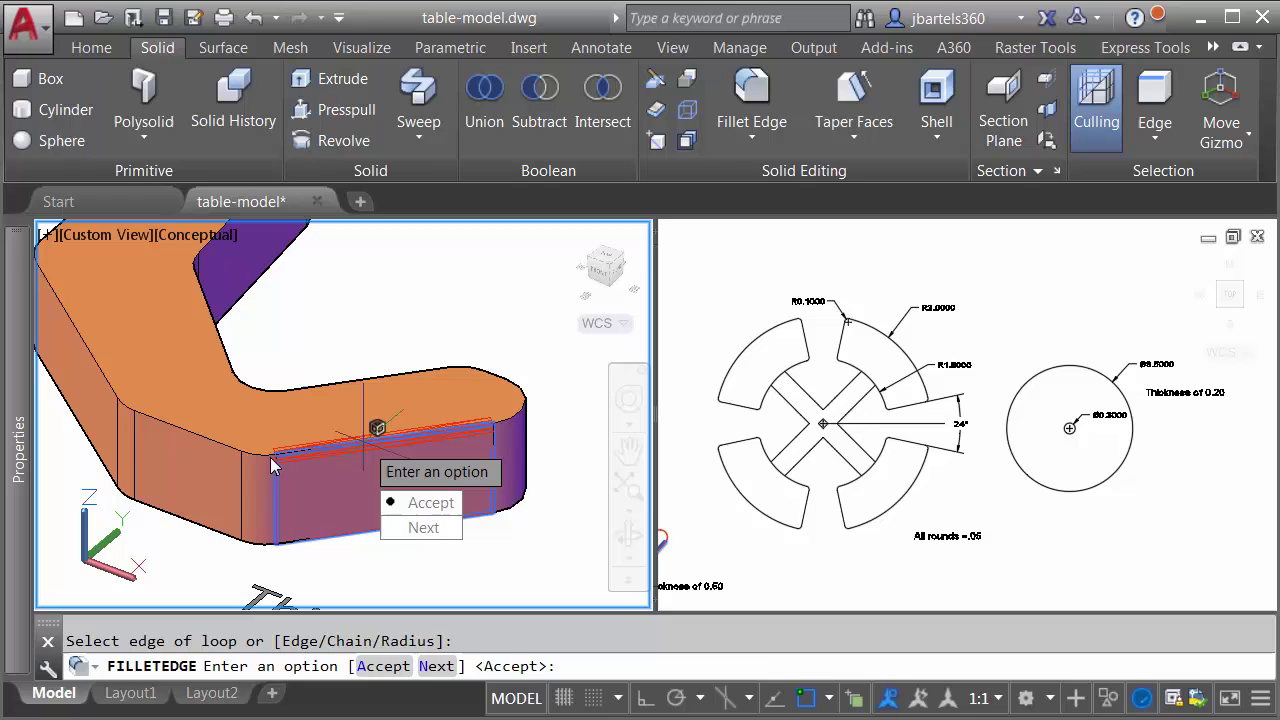
click(421, 527)
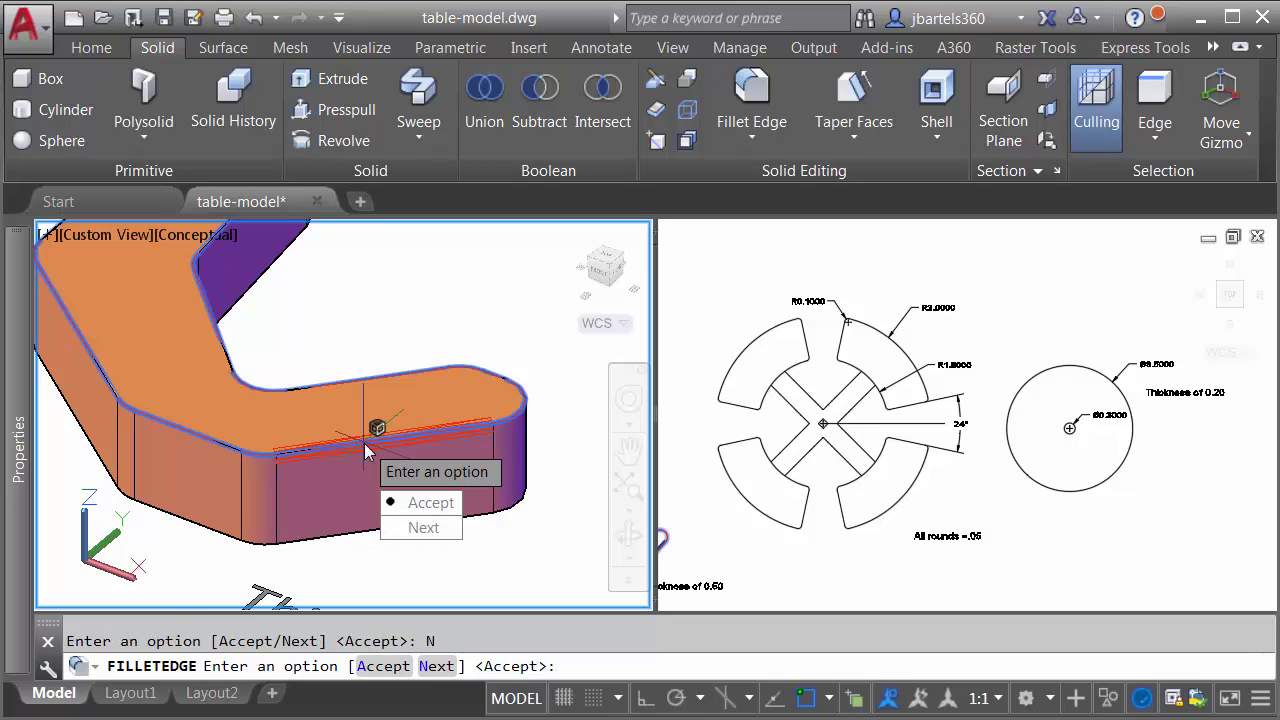
click(425, 503)
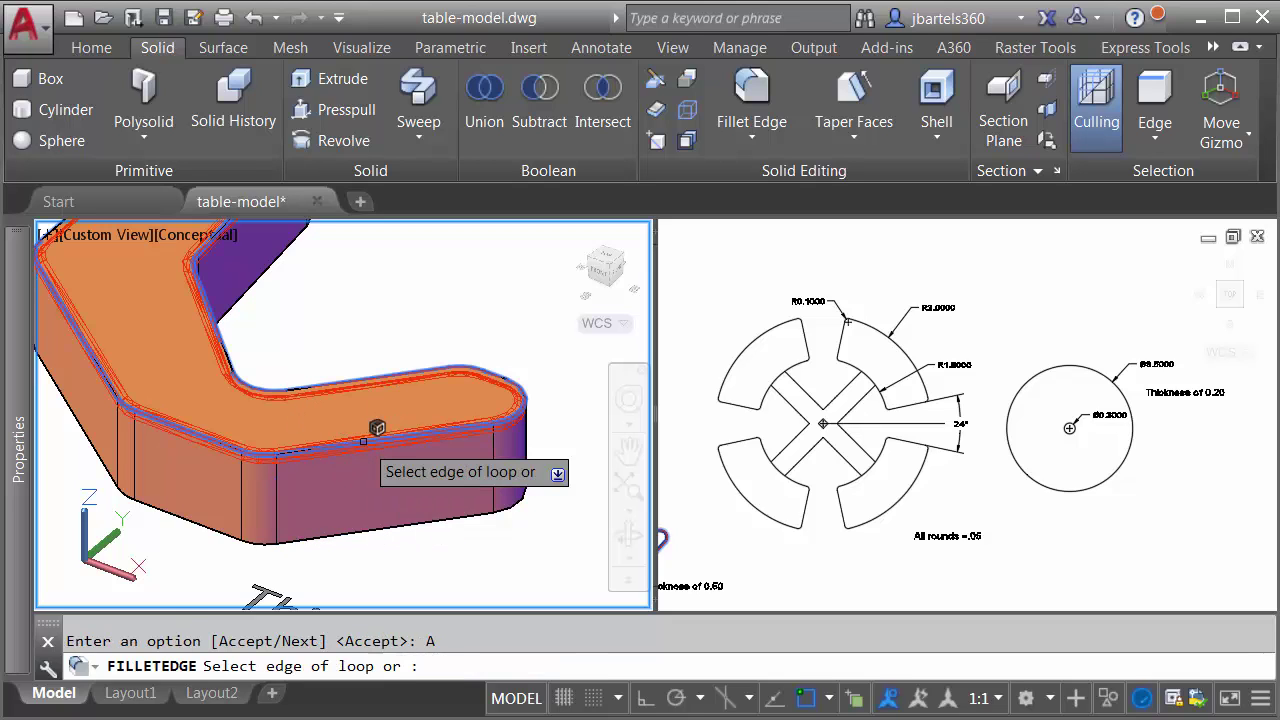
key(Return)
key(Return)
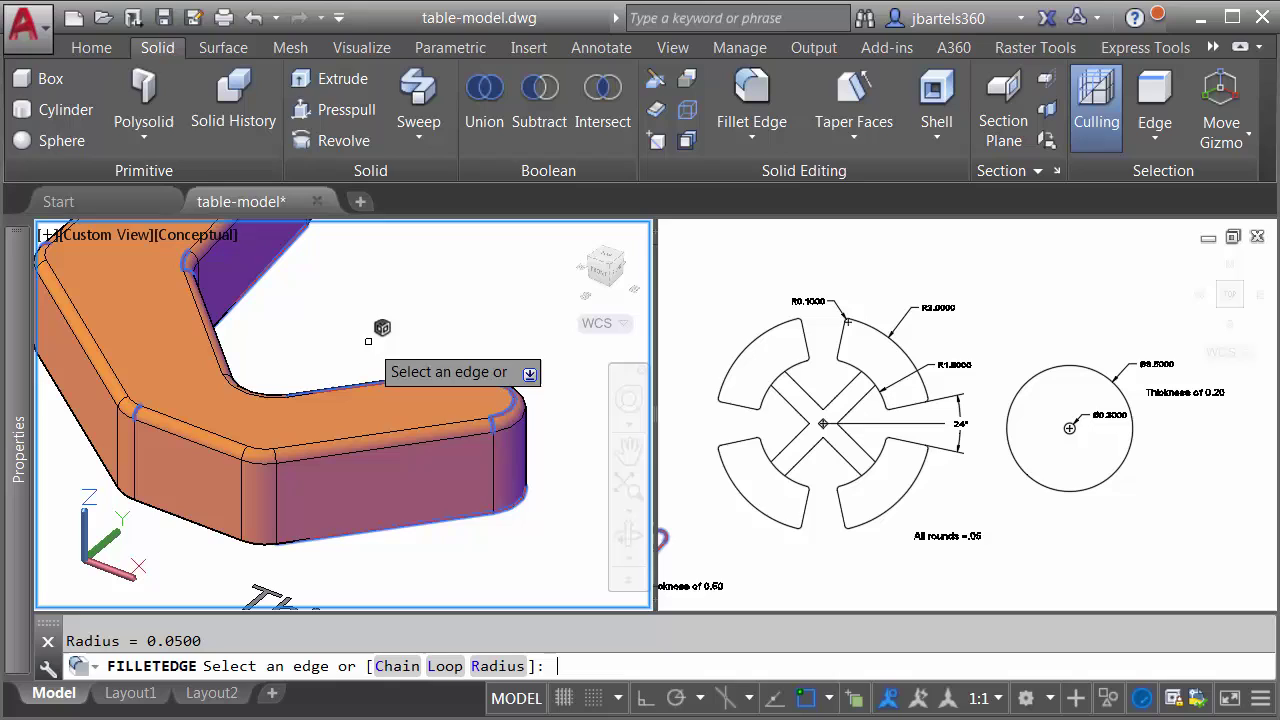
Step: Fillet the leg's bottom edge loop with the same 0.05 radius
click(377, 529)
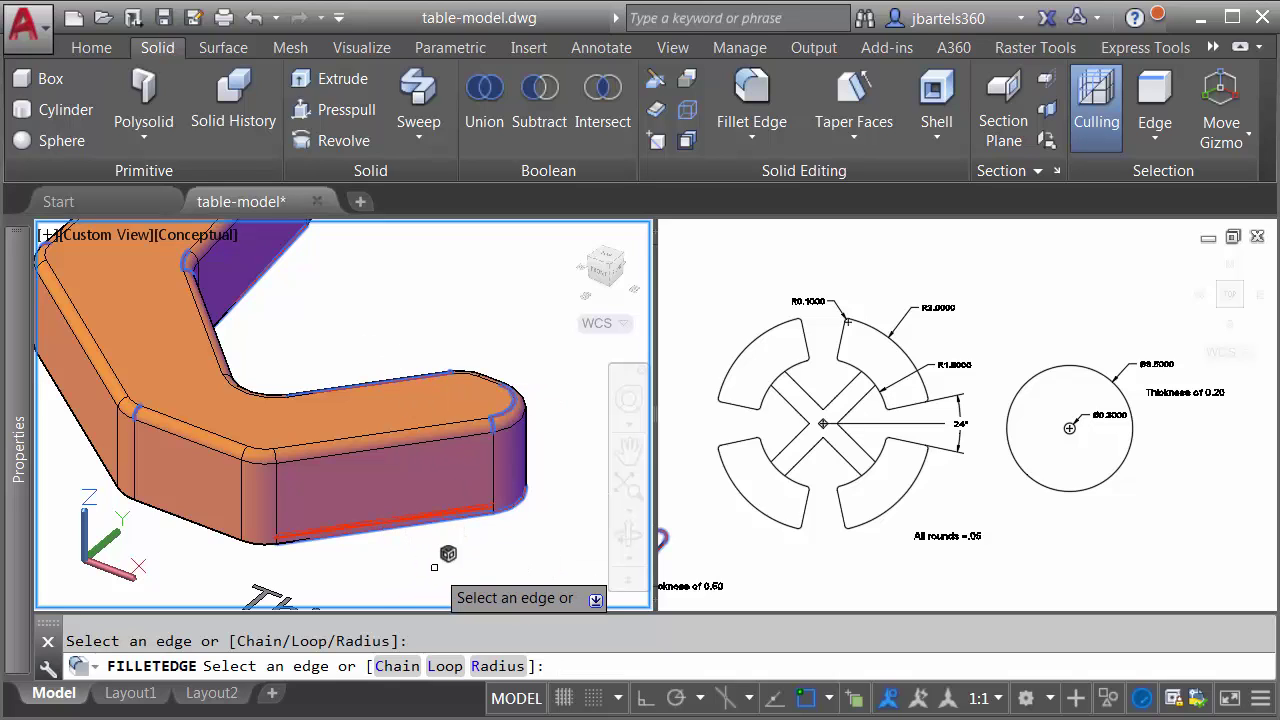
click(445, 666)
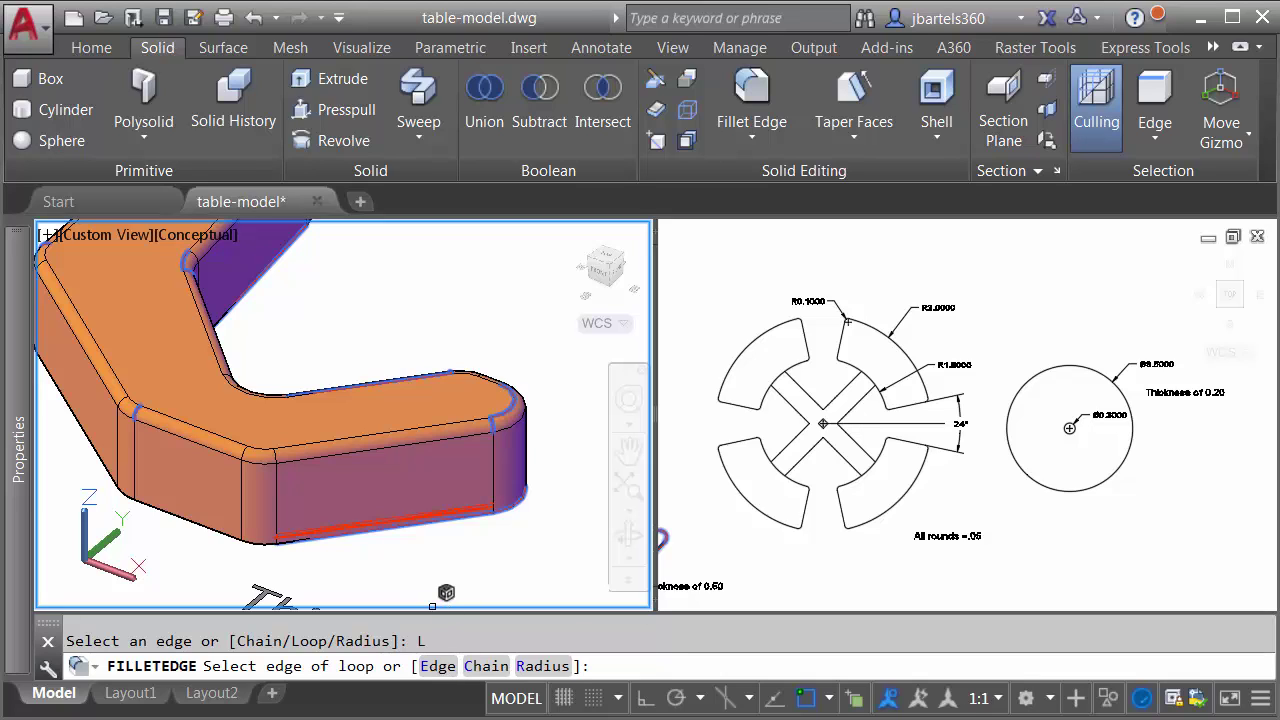
click(383, 527)
click(430, 615)
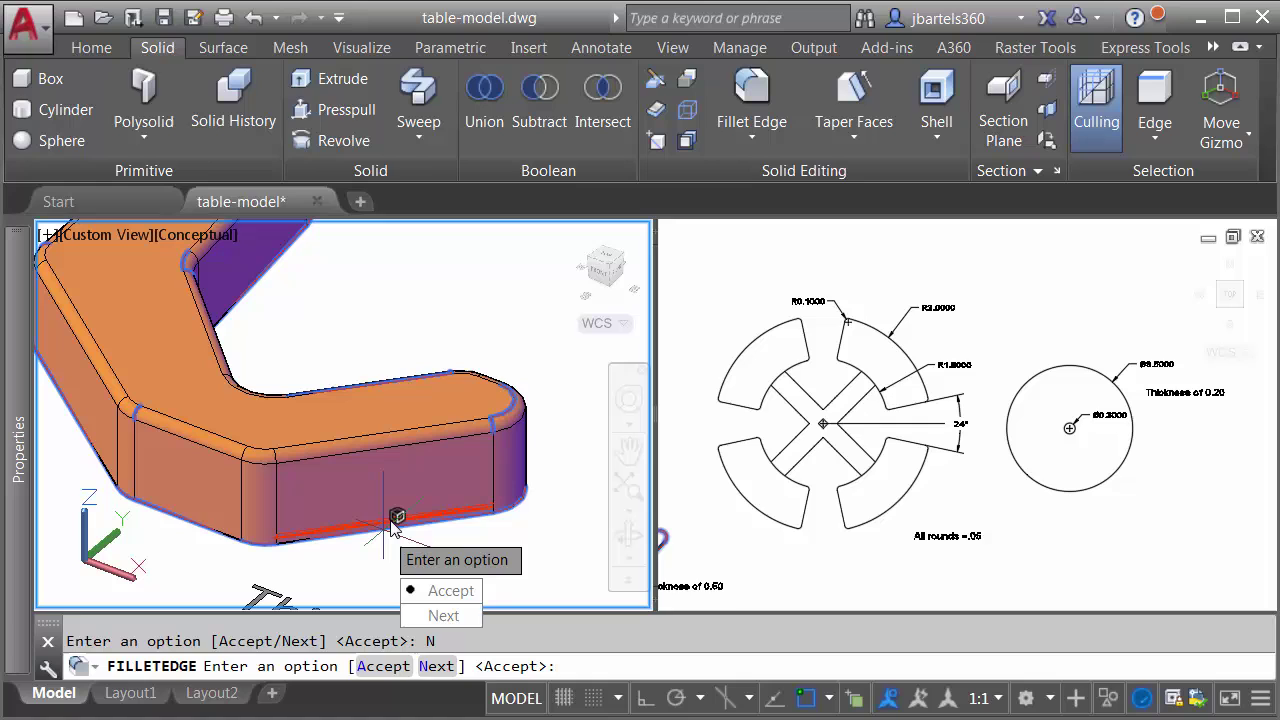
click(432, 590)
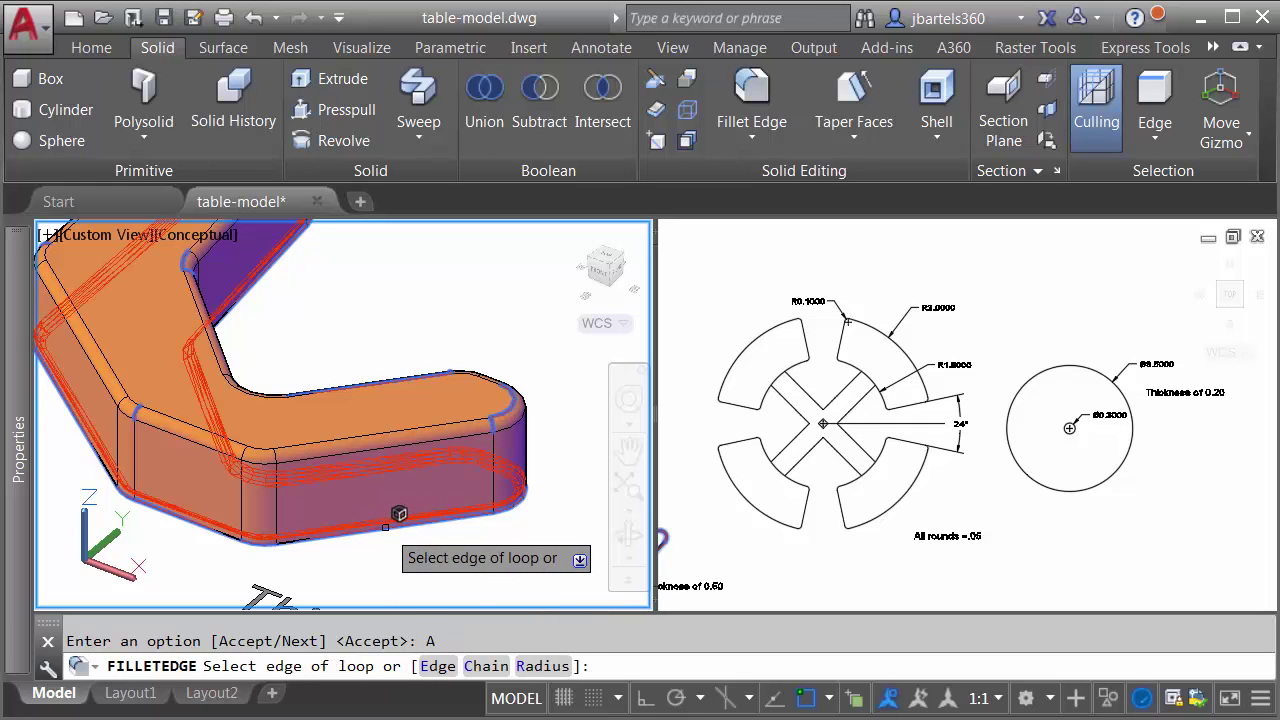
key(Return)
key(Return)
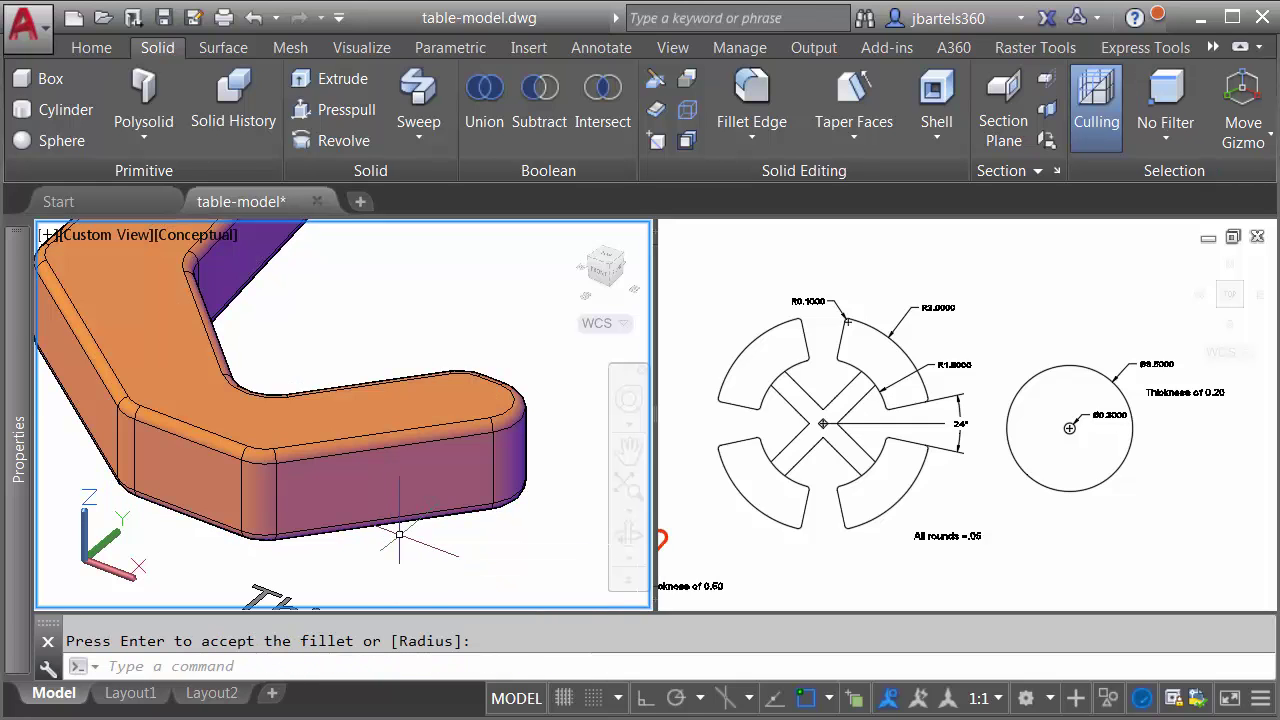
scroll(399, 535, down, 3)
mouse_move(380, 515)
shift+middle_down()
mouse_move(357, 490)
mouse_move(431, 514)
mouse_move(374, 535)
shift+middle_up()
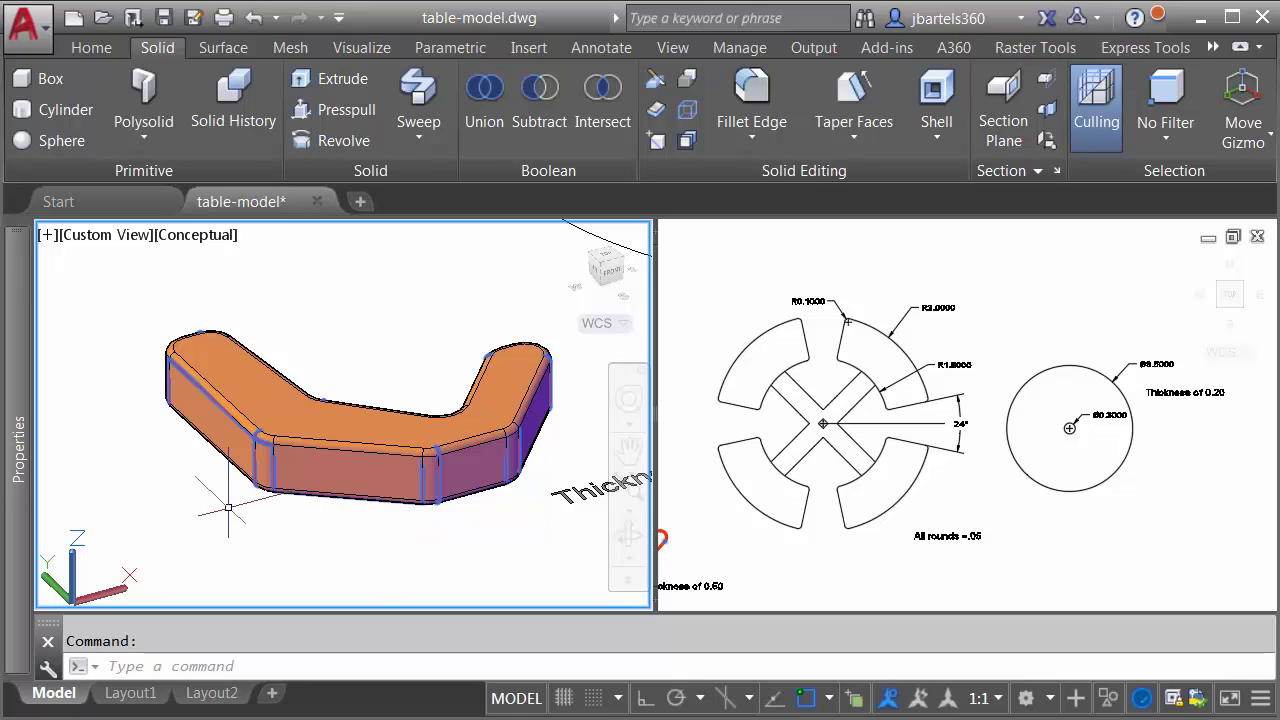
Step: Orbit the leg slightly and return to the Home ribbon's drawing and editing tools
shift+middle_drag(220, 517, 171, 462)
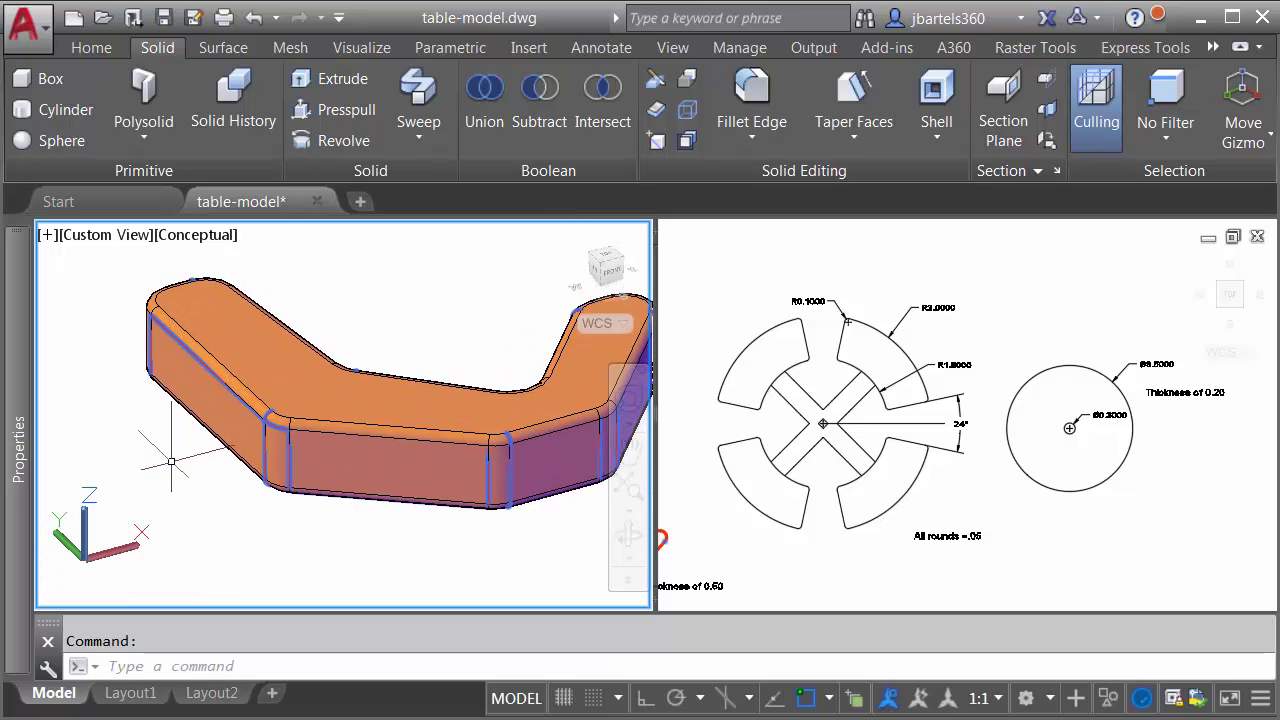
click(89, 48)
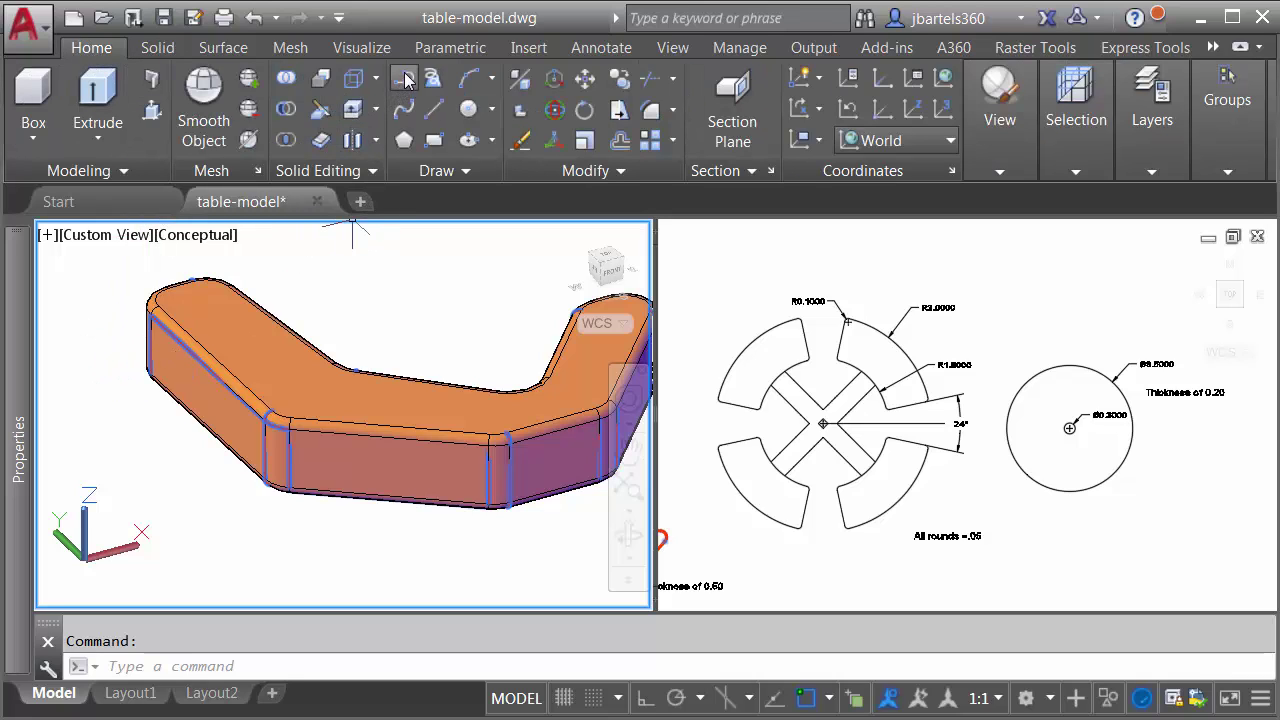
Step: With Ortho on, draw a vertical guide polyline down from the leg's edge midpoint
click(404, 79)
scroll(112, 355, up, 4)
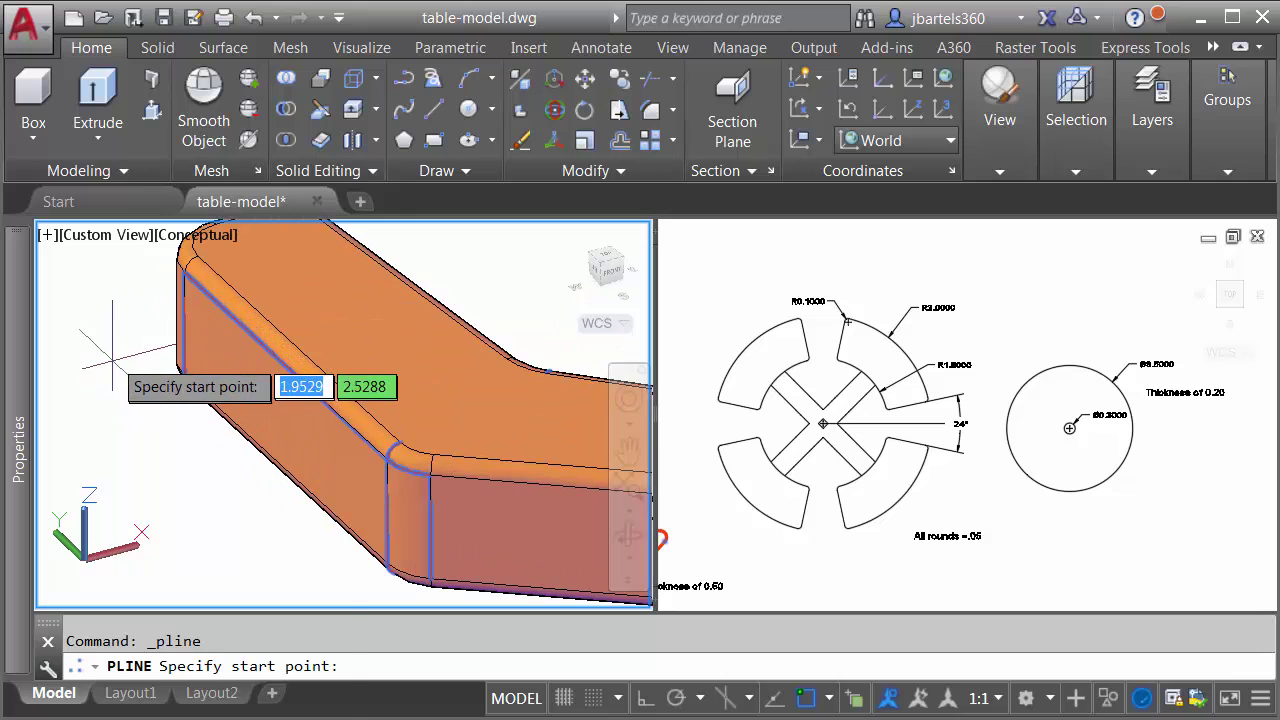
shift+right_click(112, 355)
click(158, 527)
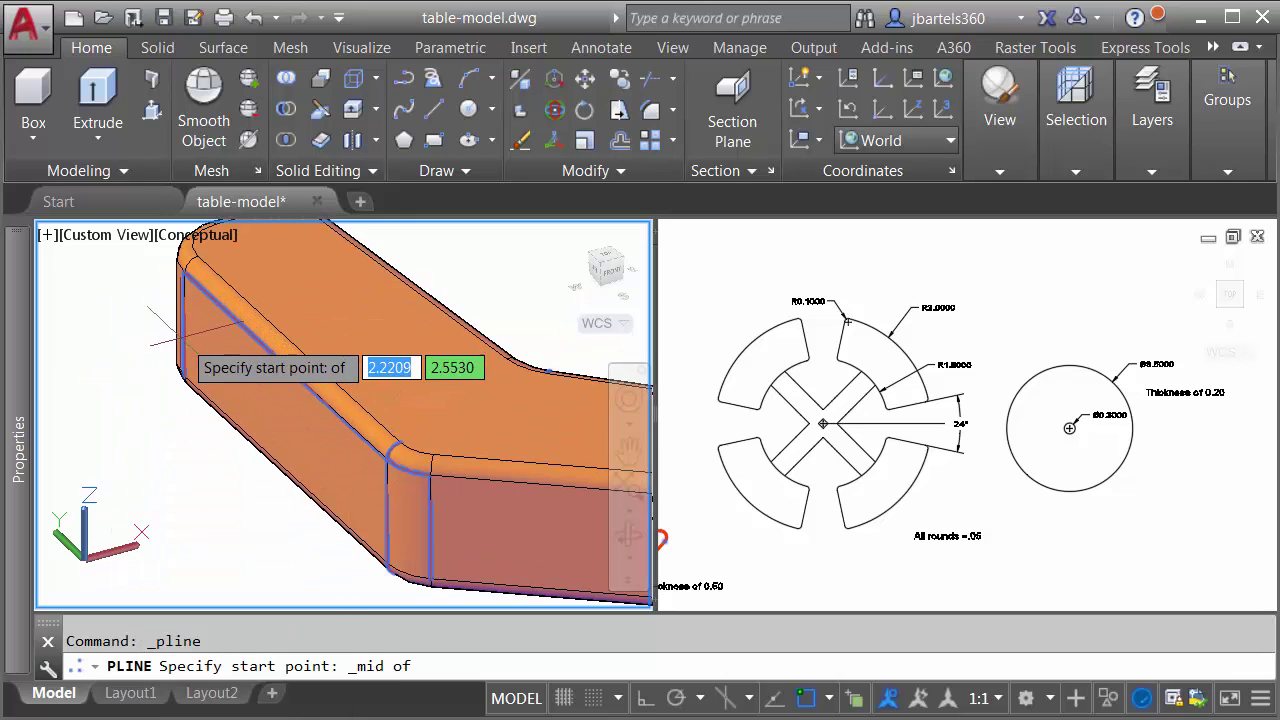
click(215, 345)
scroll(256, 455, down, 4)
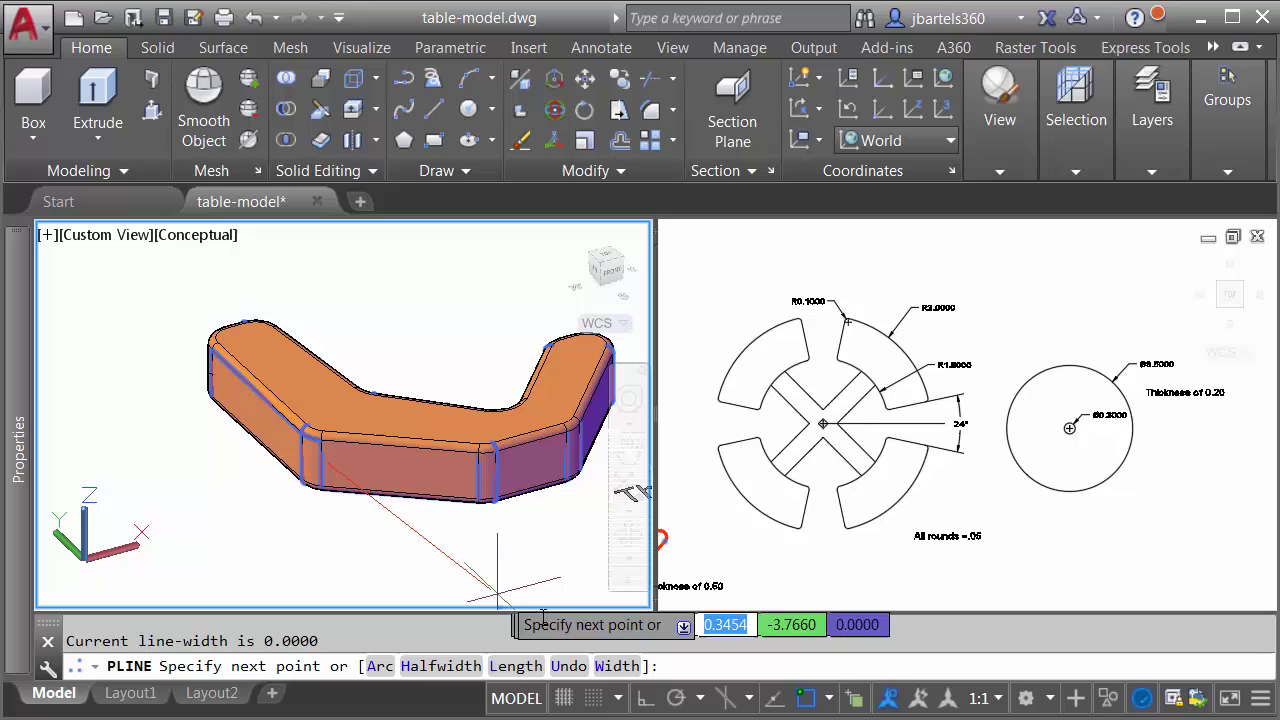
click(645, 700)
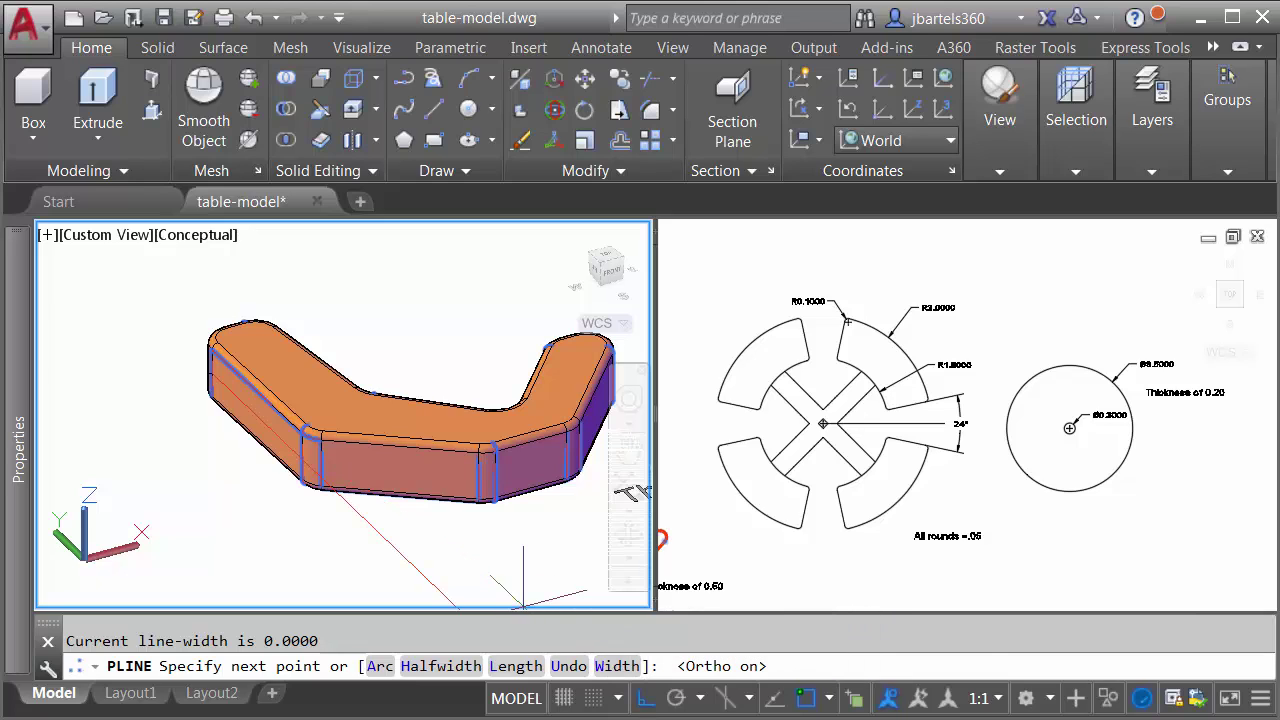
click(406, 554)
key(Escape)
scroll(410, 480, up, 4)
scroll(409, 525, down, 3)
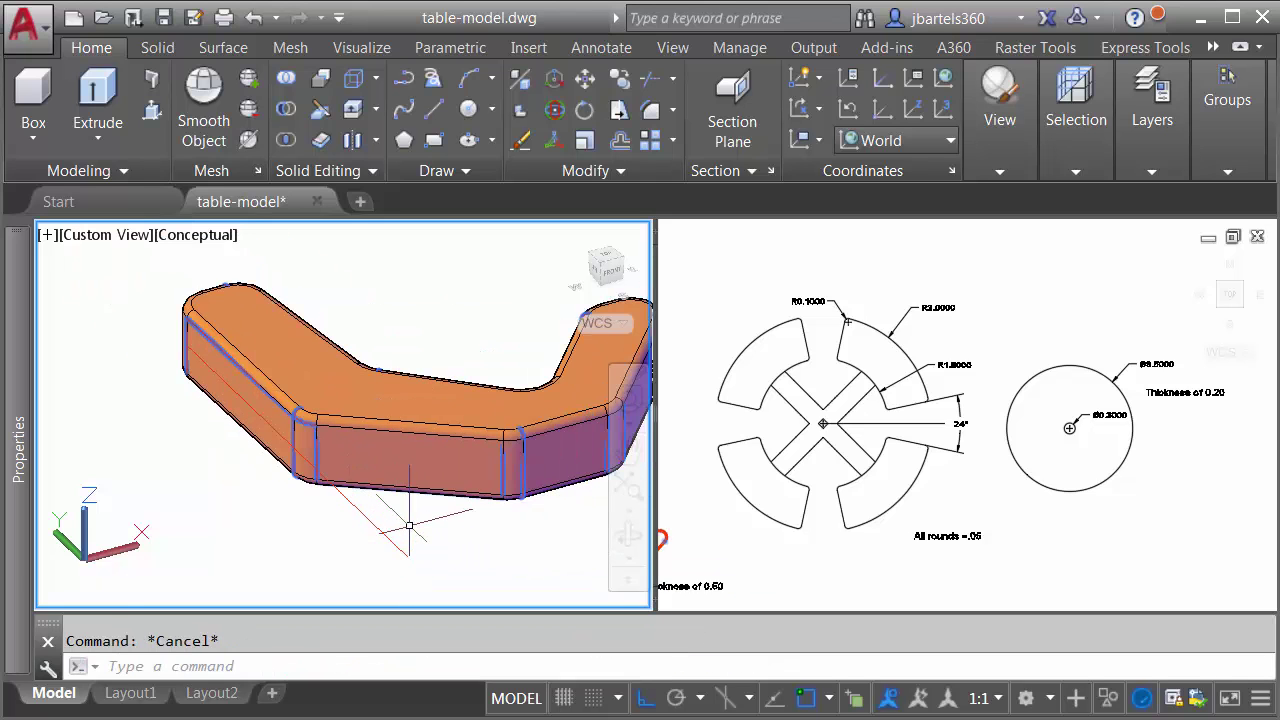
mouse_move(409, 525)
shift+middle_down()
mouse_move(448, 482)
mouse_move(406, 506)
mouse_move(400, 526)
mouse_move(332, 518)
shift+middle_up()
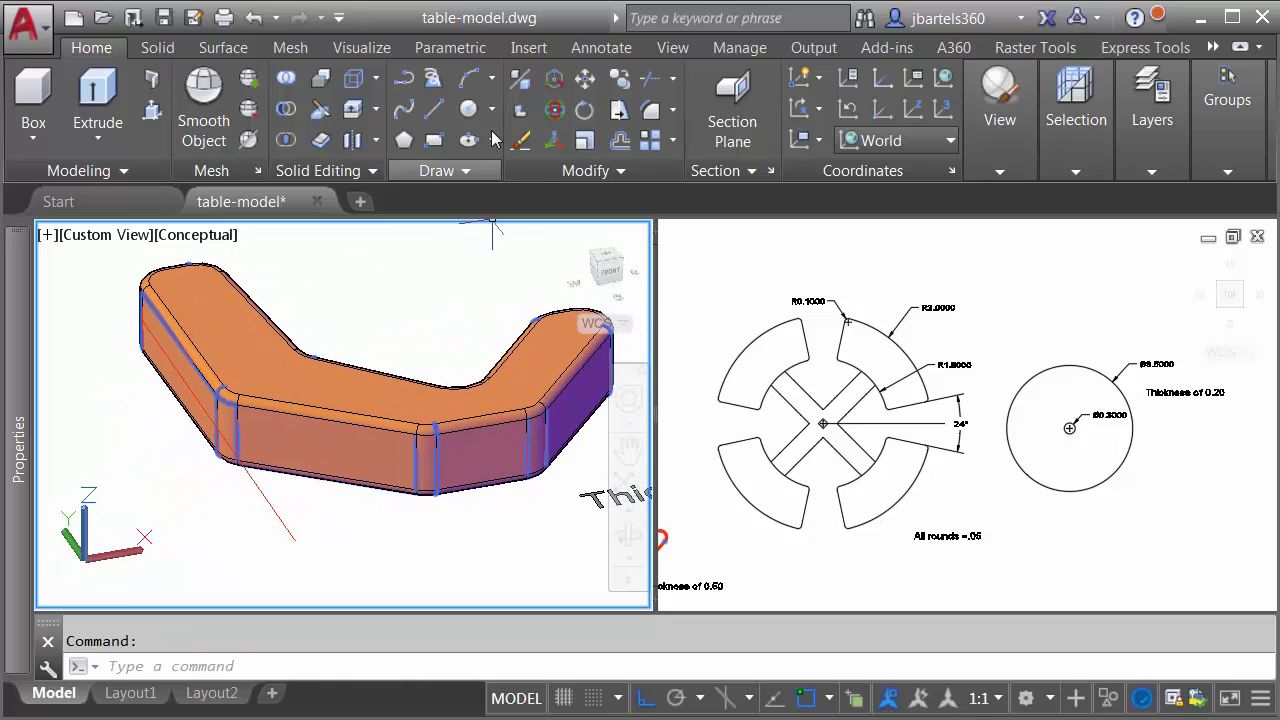
Step: Draw a second guide polyline from the side edge midpoint so it crosses the first
click(403, 78)
scroll(414, 543, up, 2)
shift+right_click(447, 537)
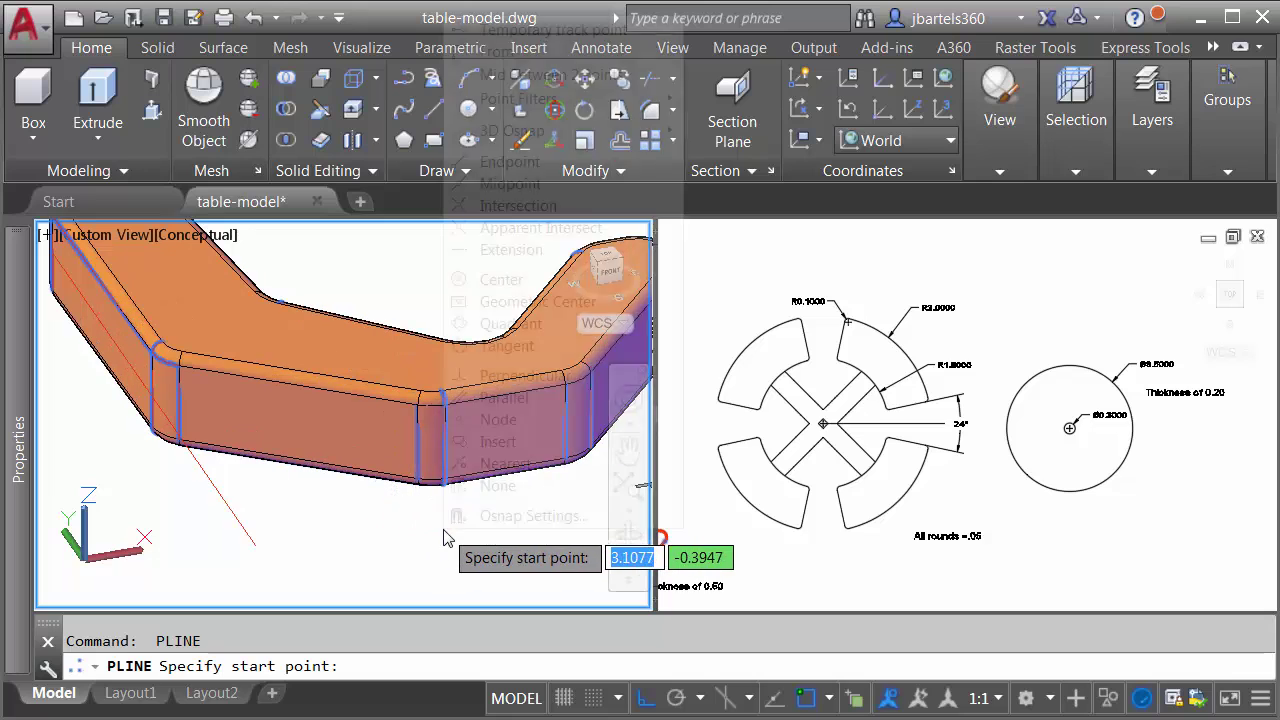
click(505, 183)
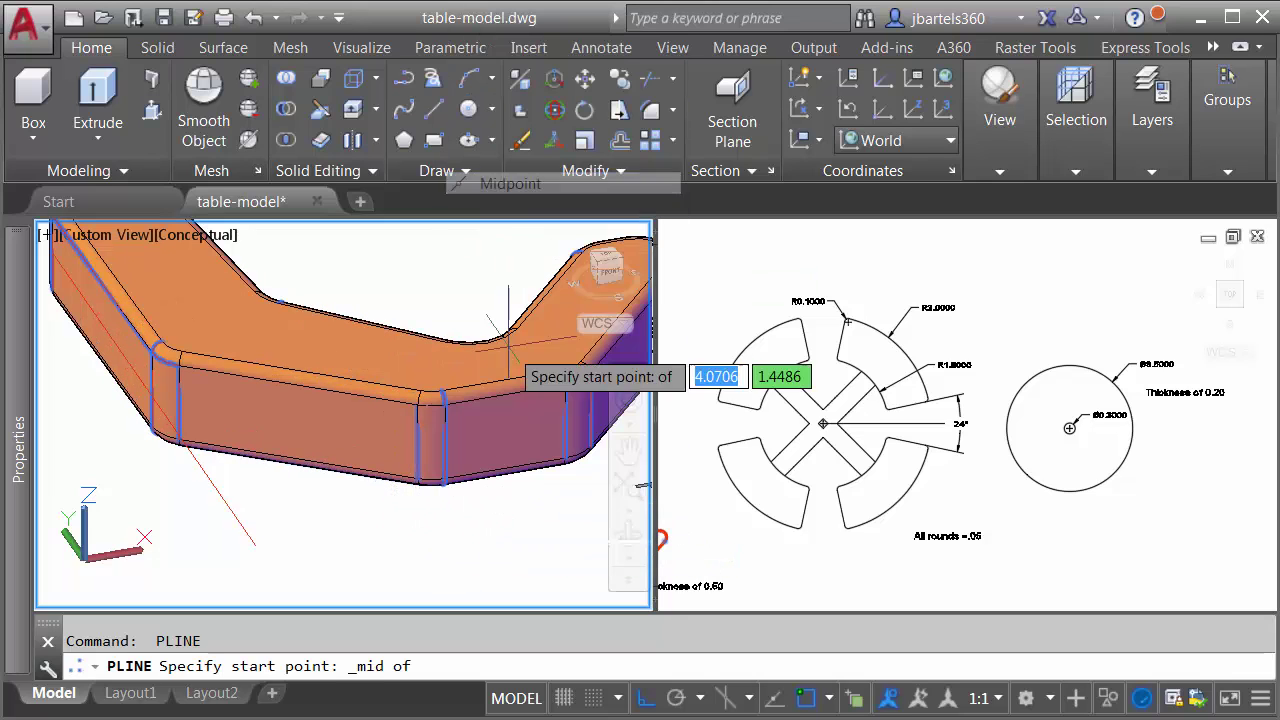
click(445, 441)
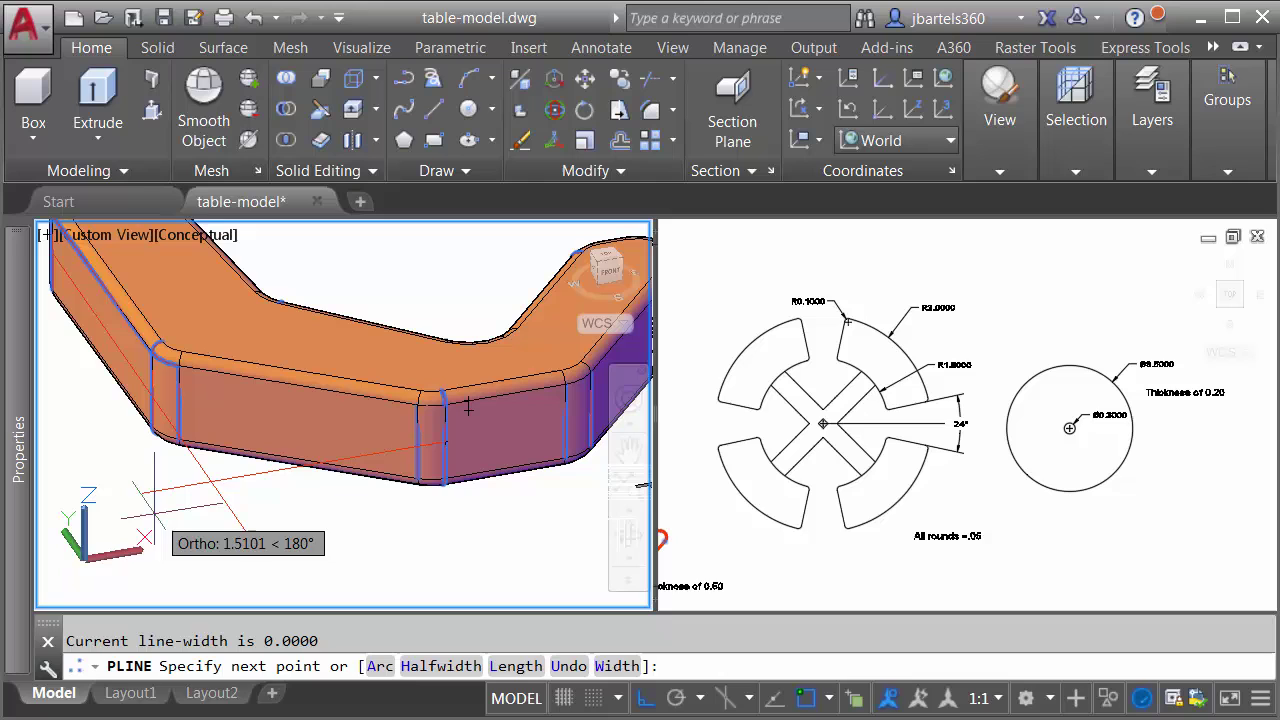
key(Escape)
key(Escape)
mouse_move(277, 523)
shift+middle_down()
mouse_move(317, 521)
mouse_move(296, 537)
shift+middle_up()
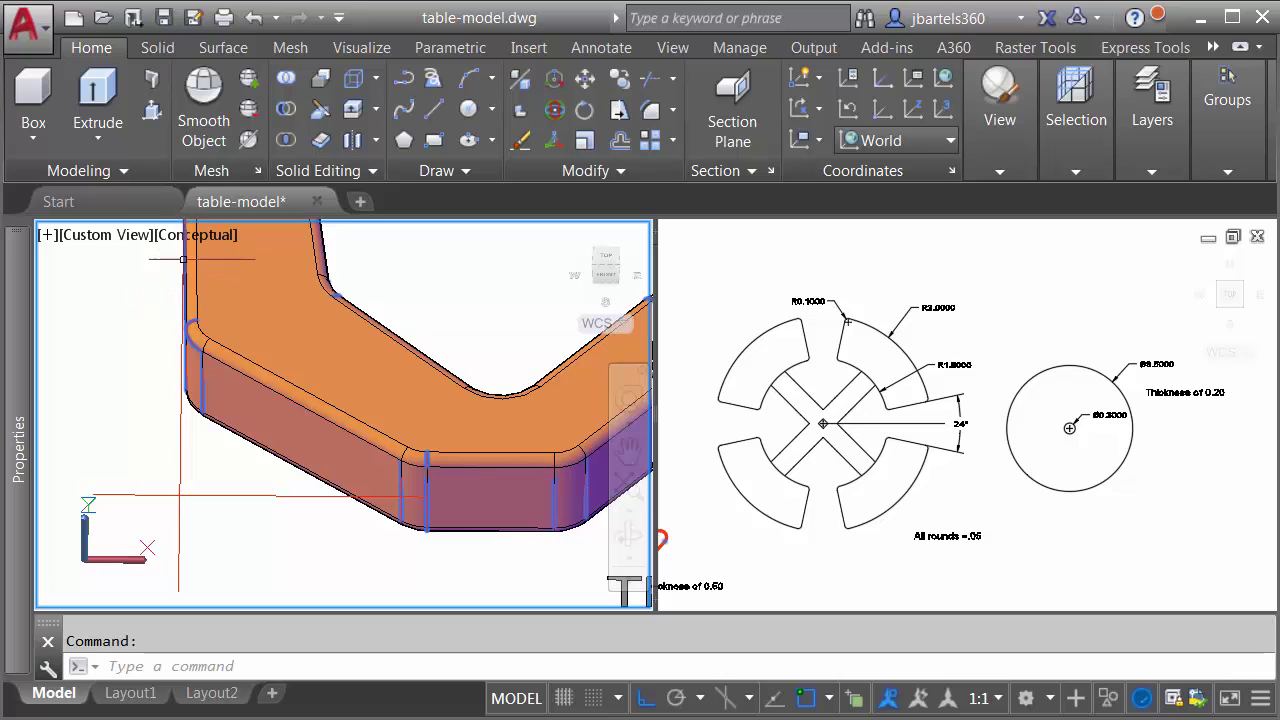
shift+middle_drag(209, 407, 239, 484)
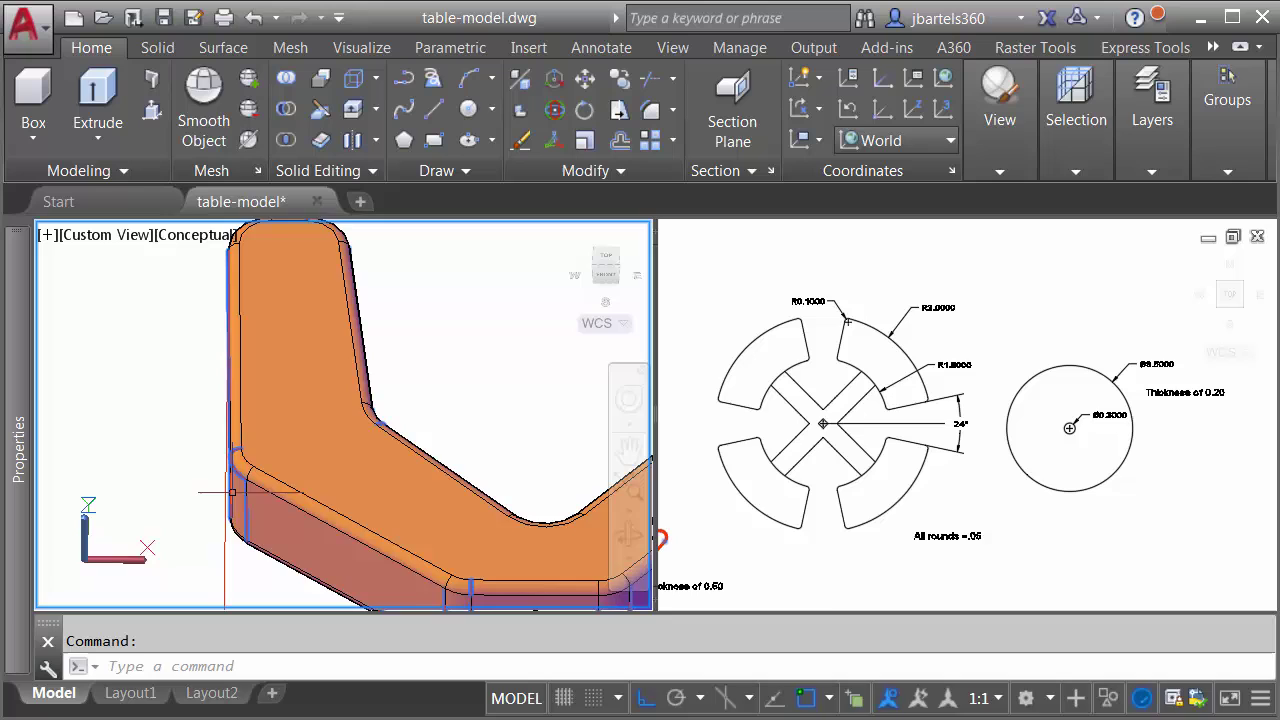
shift+middle_drag(204, 410, 266, 400)
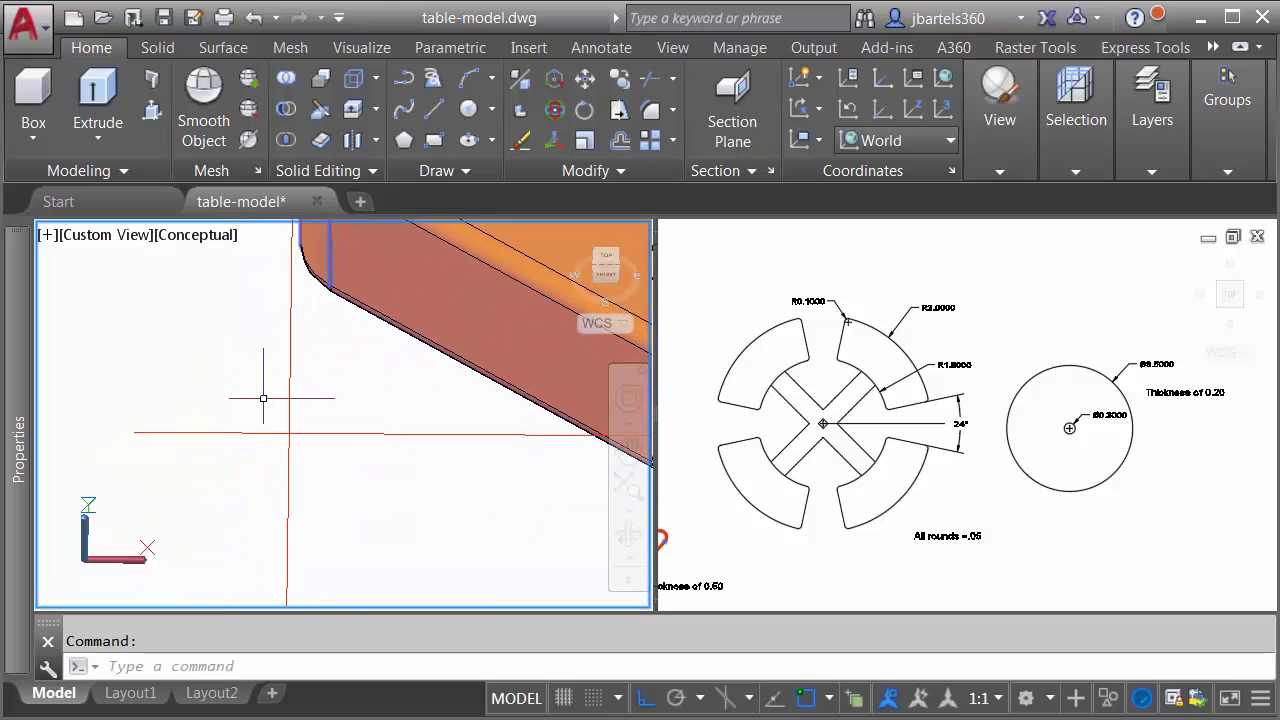
Step: Copy the vertical guide line 0.1 to the left
click(620, 80)
click(289, 350)
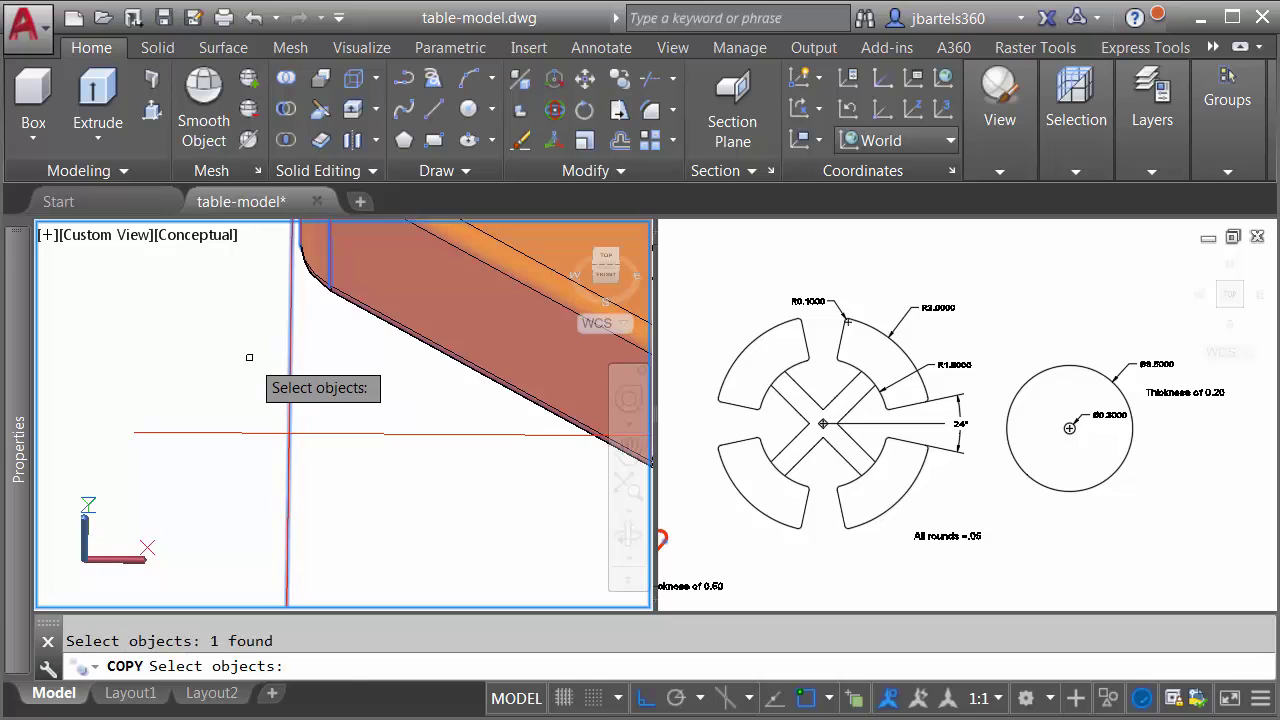
key(Return)
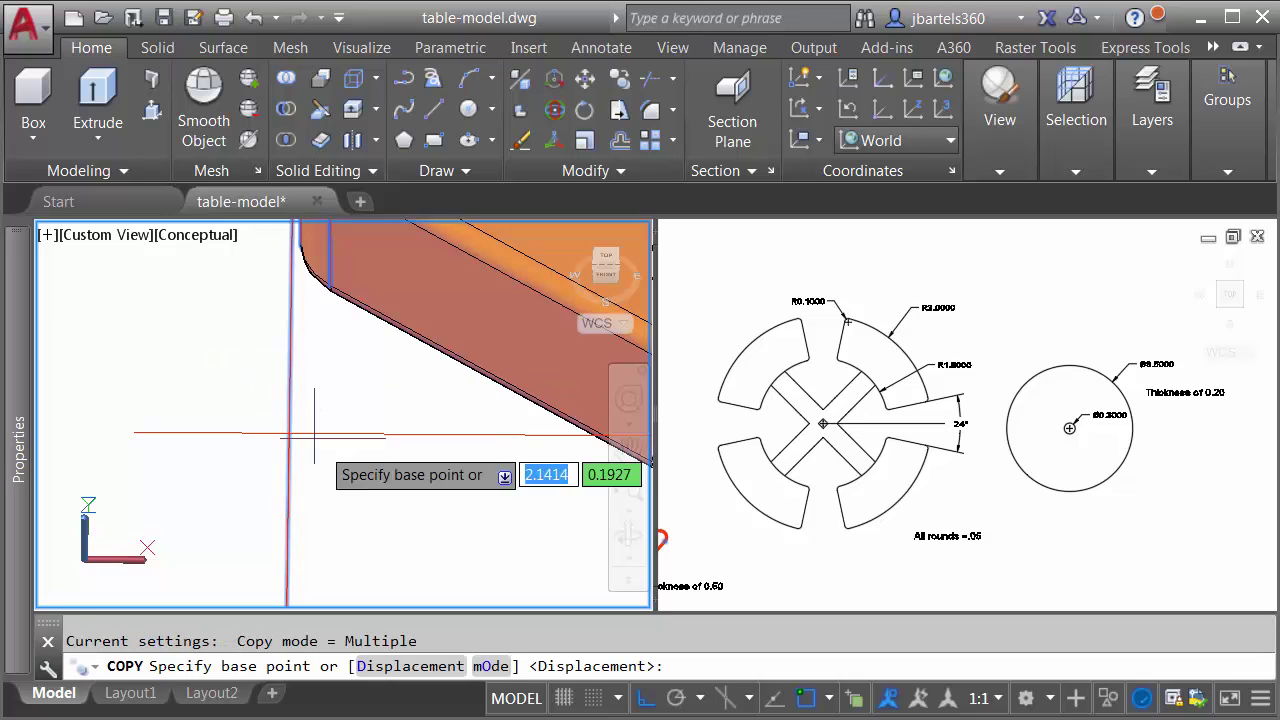
click(392, 510)
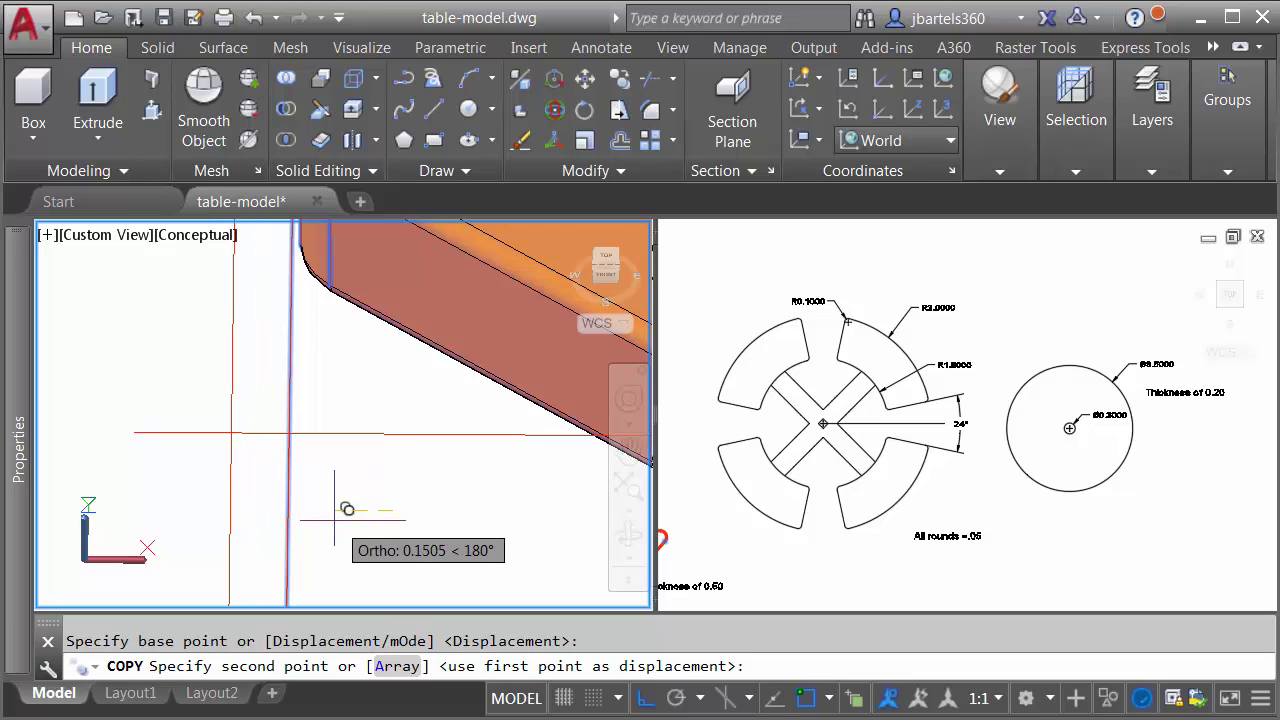
text(.1)
key(Return)
key(Escape)
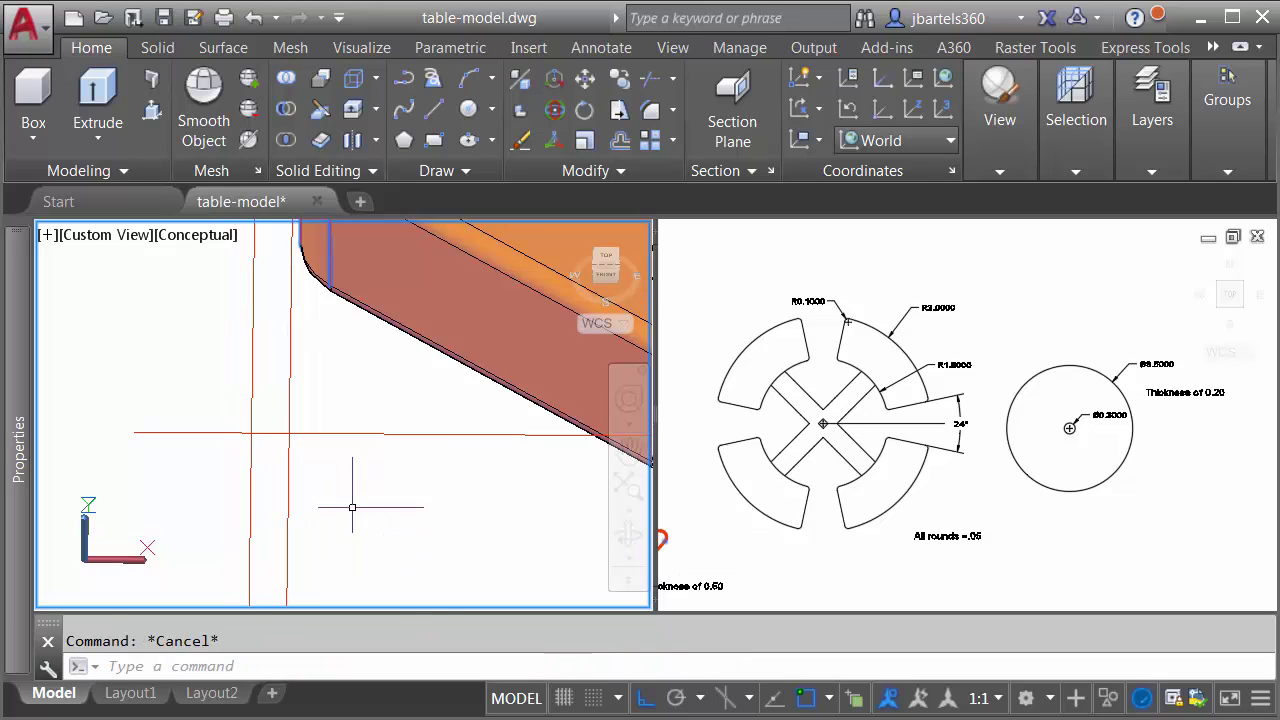
Step: Draw a small circle centred at the guide lines' intersection snap, then orbit to view the leg
click(468, 108)
shift+right_click(230, 362)
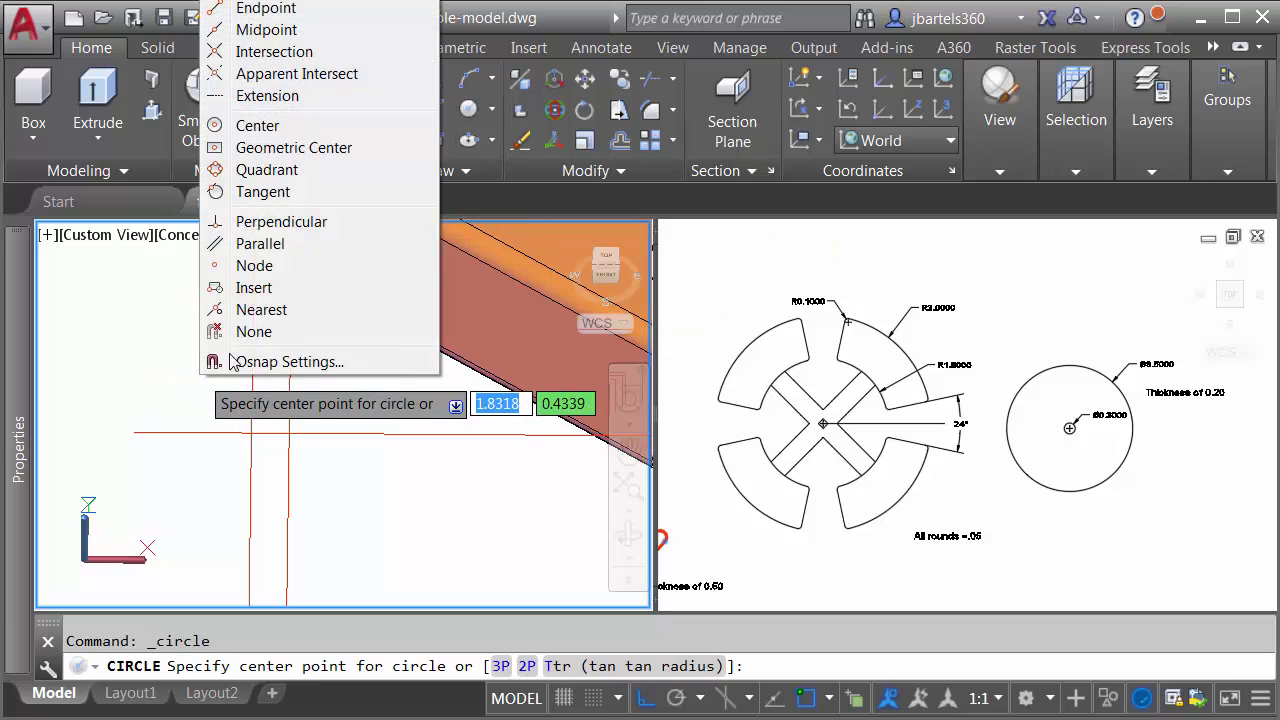
click(240, 51)
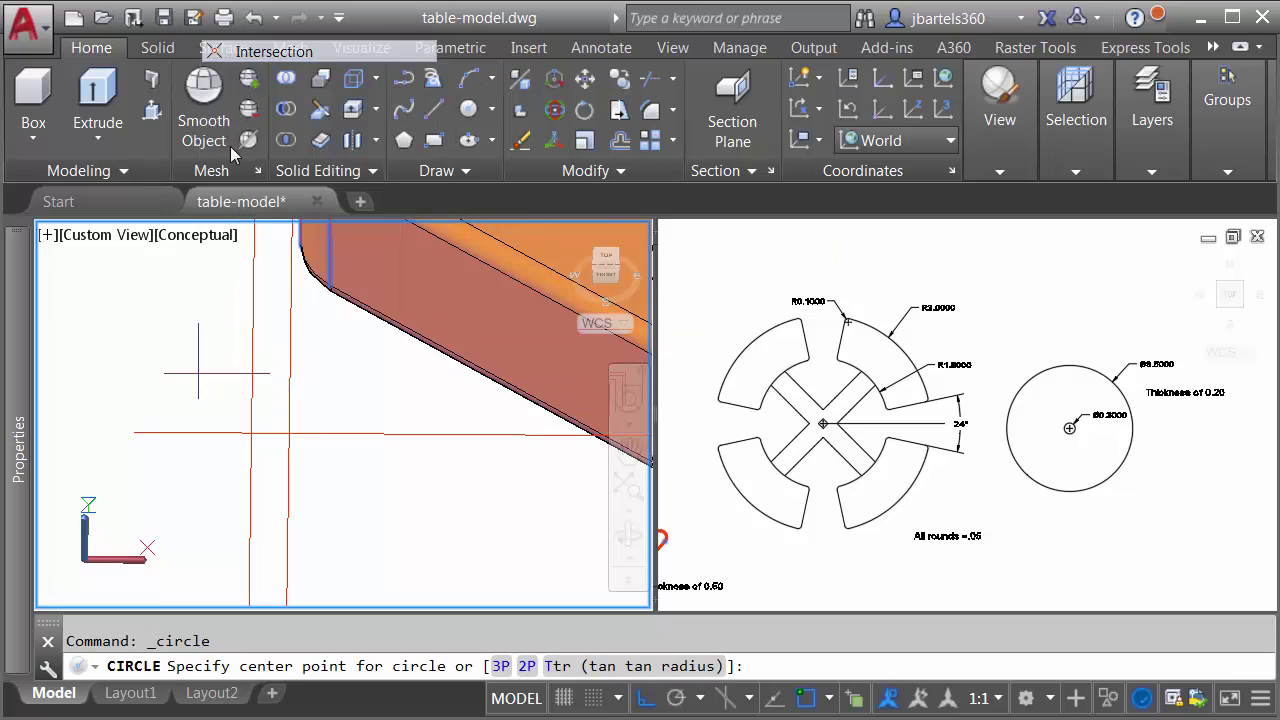
click(250, 432)
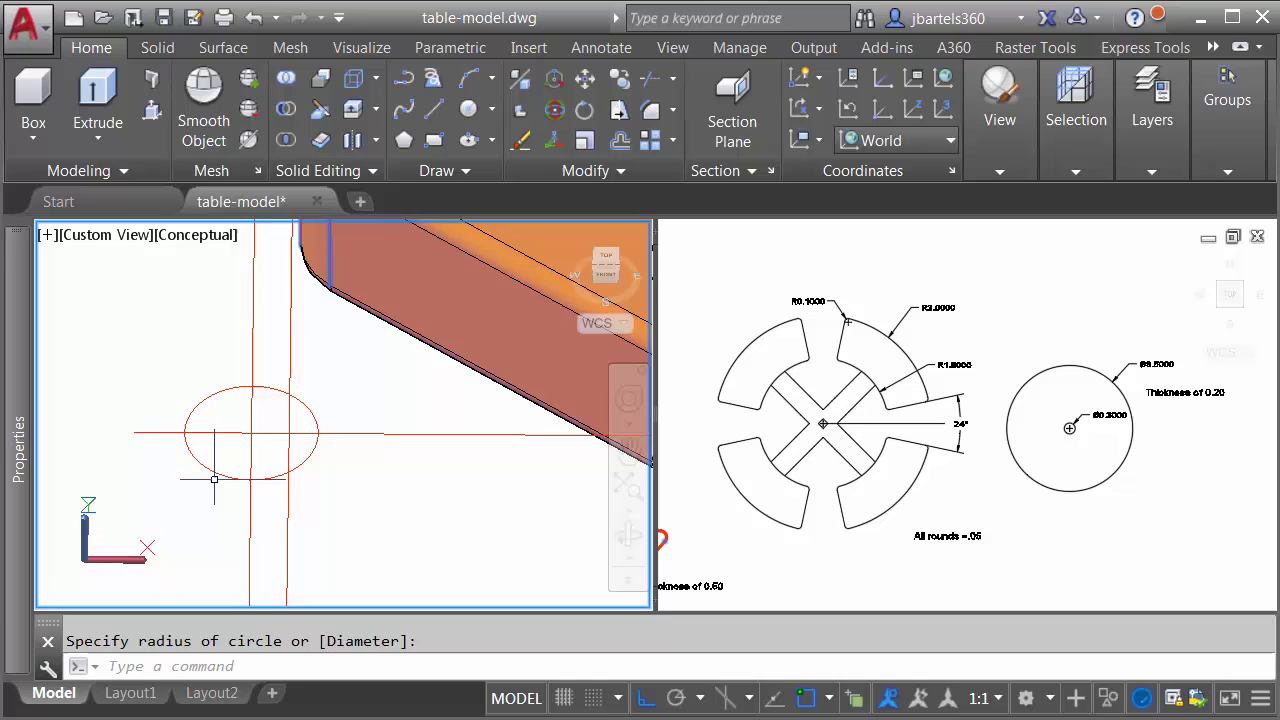
scroll(360, 499, down, 3)
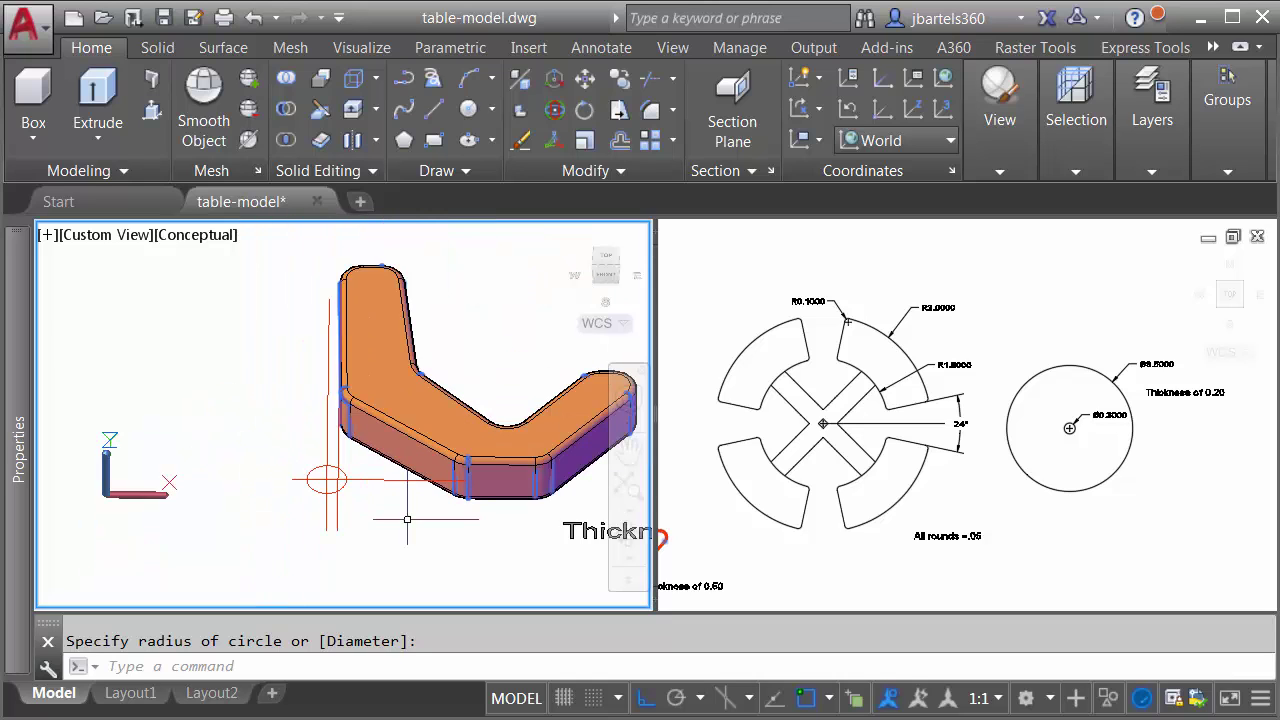
shift+middle_drag(406, 522, 300, 529)
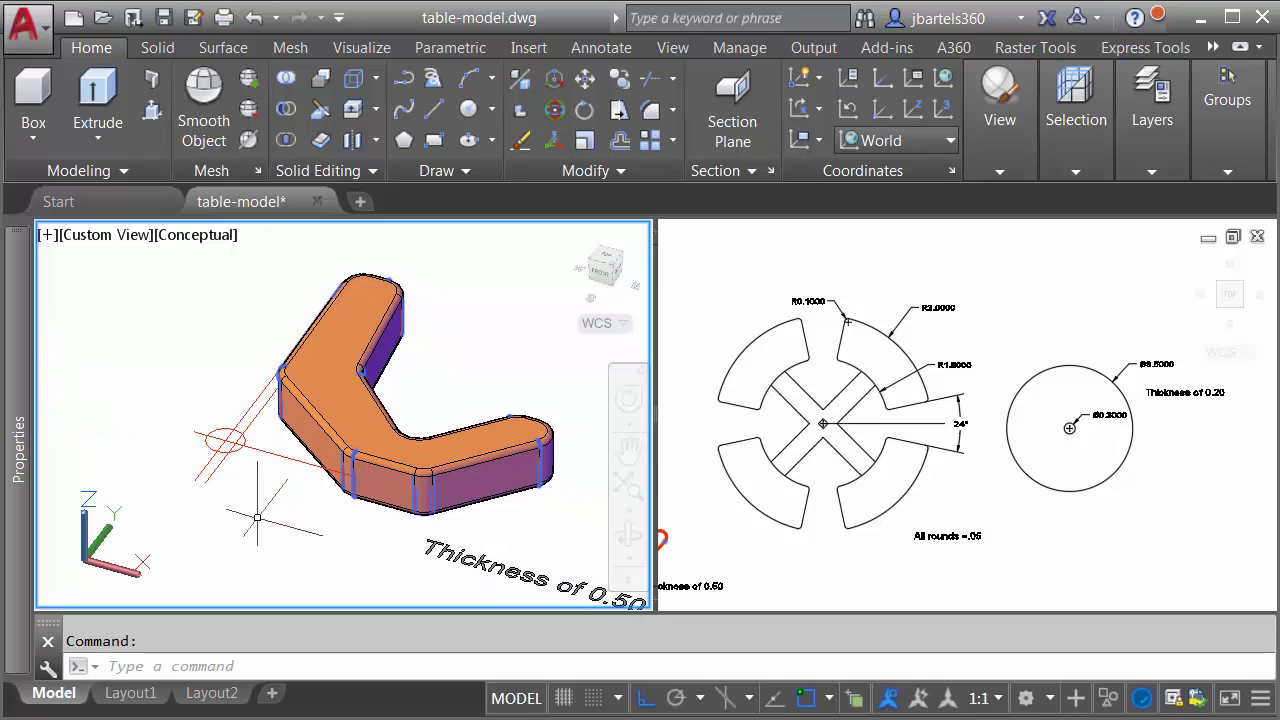
Step: Crossing-select the bent leg with its guide lines and circle, and switch the gizmo to Rotate
click(443, 320)
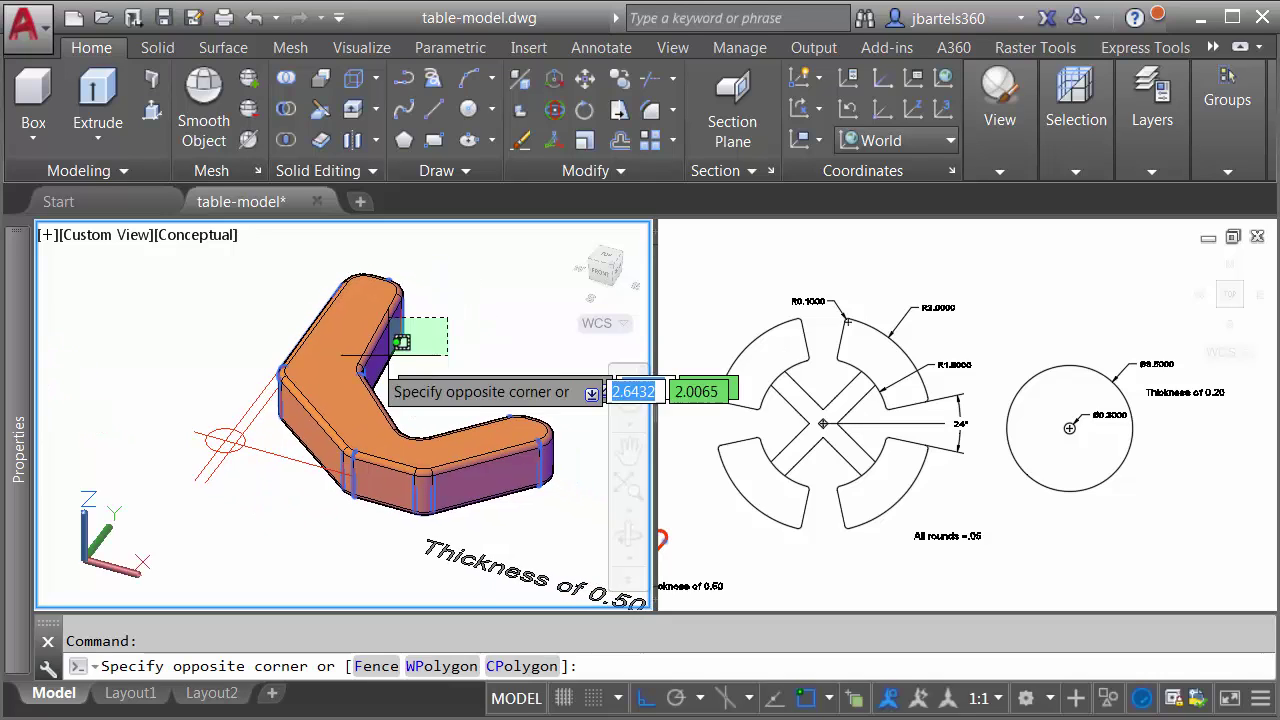
click(191, 457)
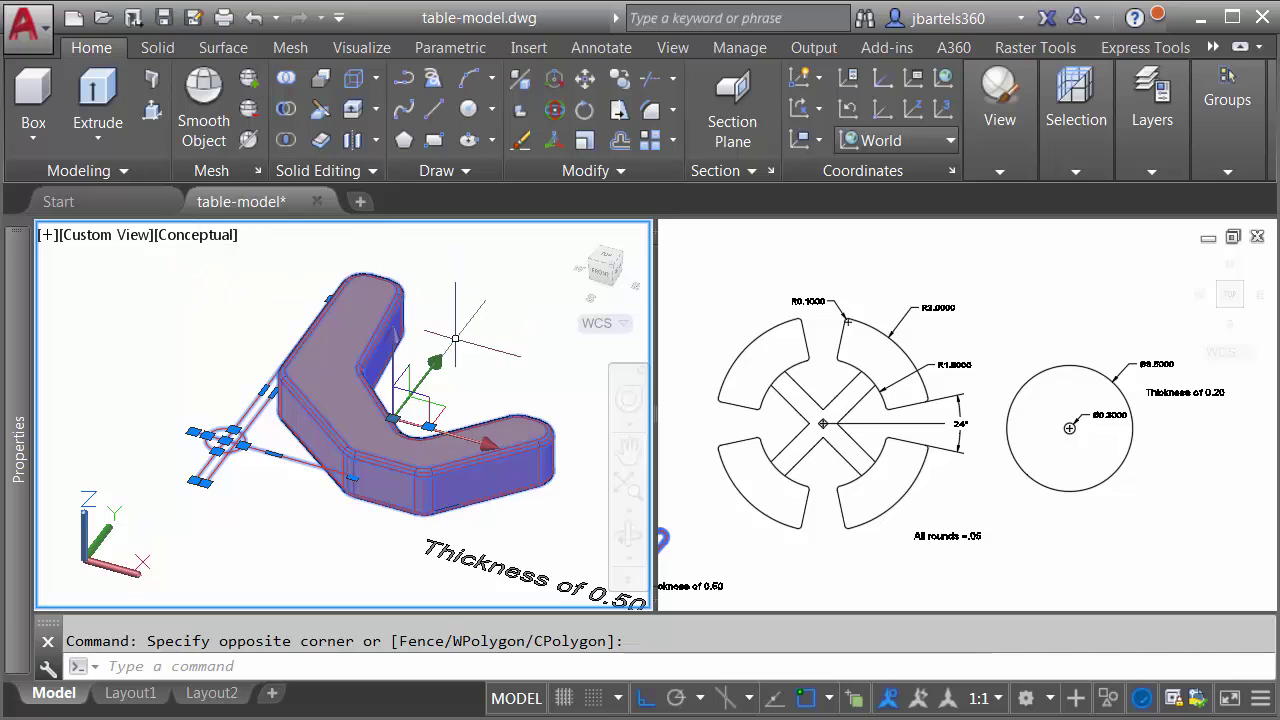
right_click(404, 405)
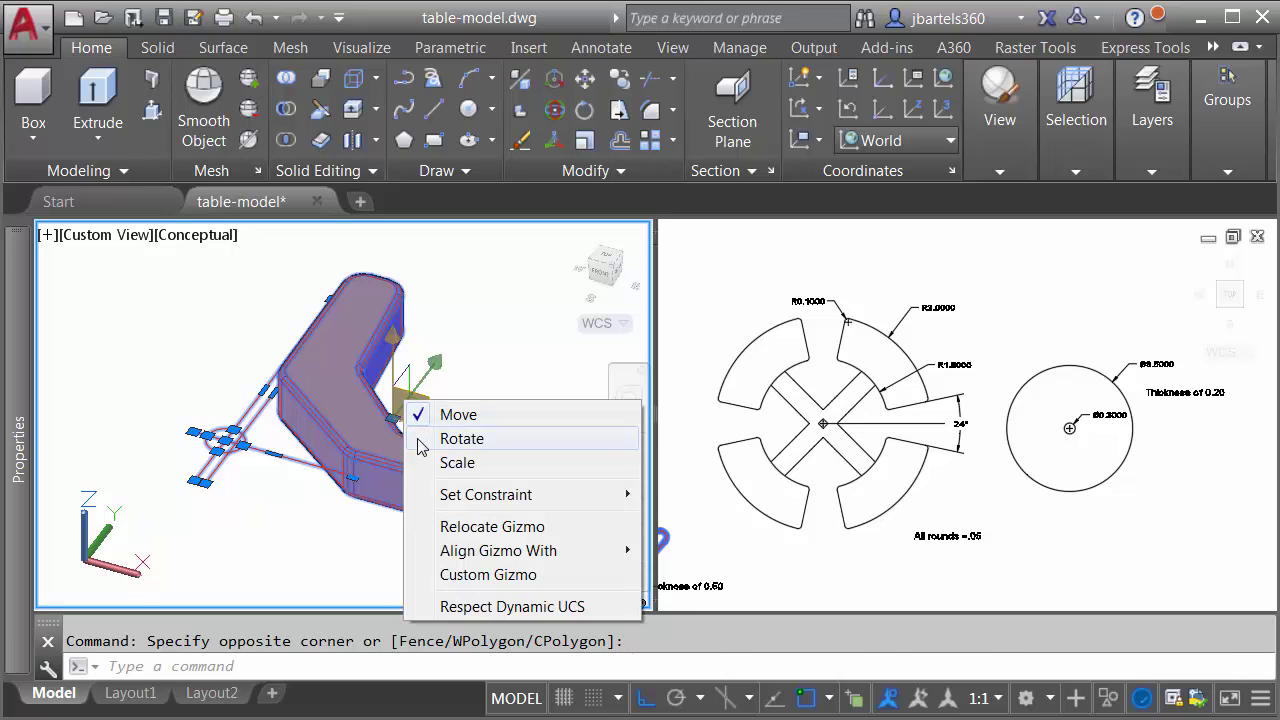
click(461, 438)
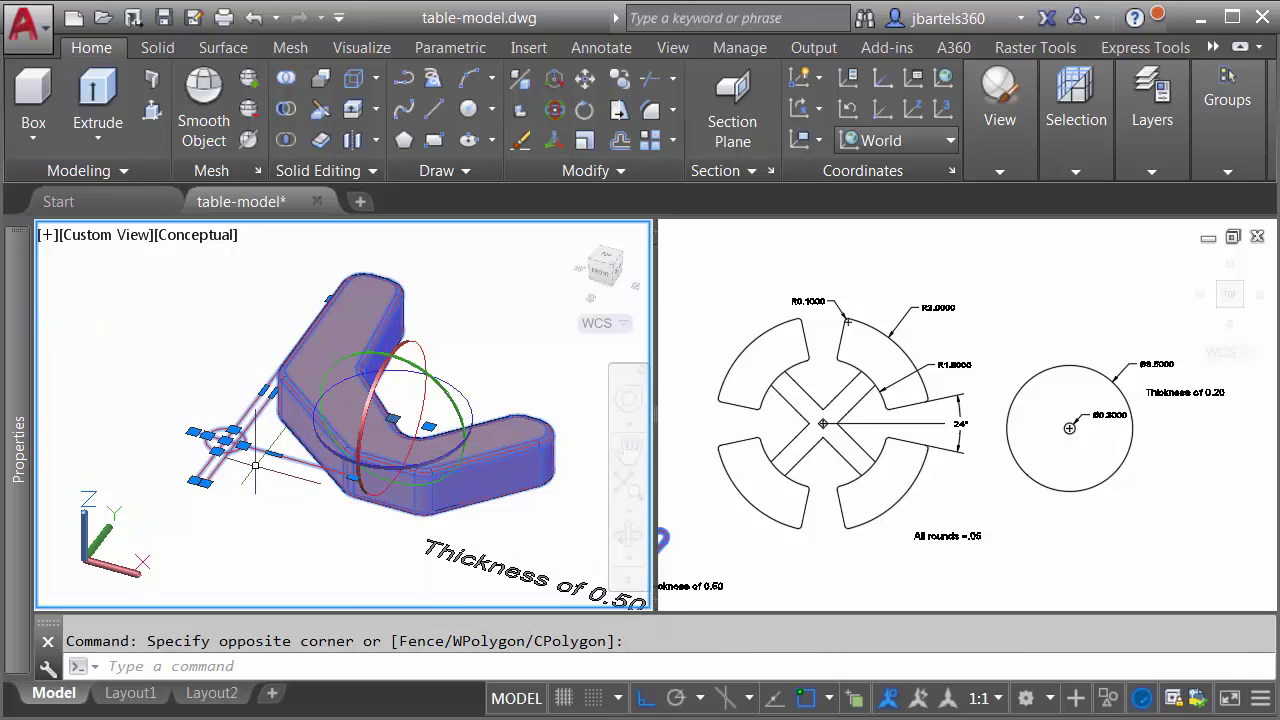
Step: Rotate the selection 90° about the gizmo's axis ring so the leg stands upright
scroll(218, 442, up, 5)
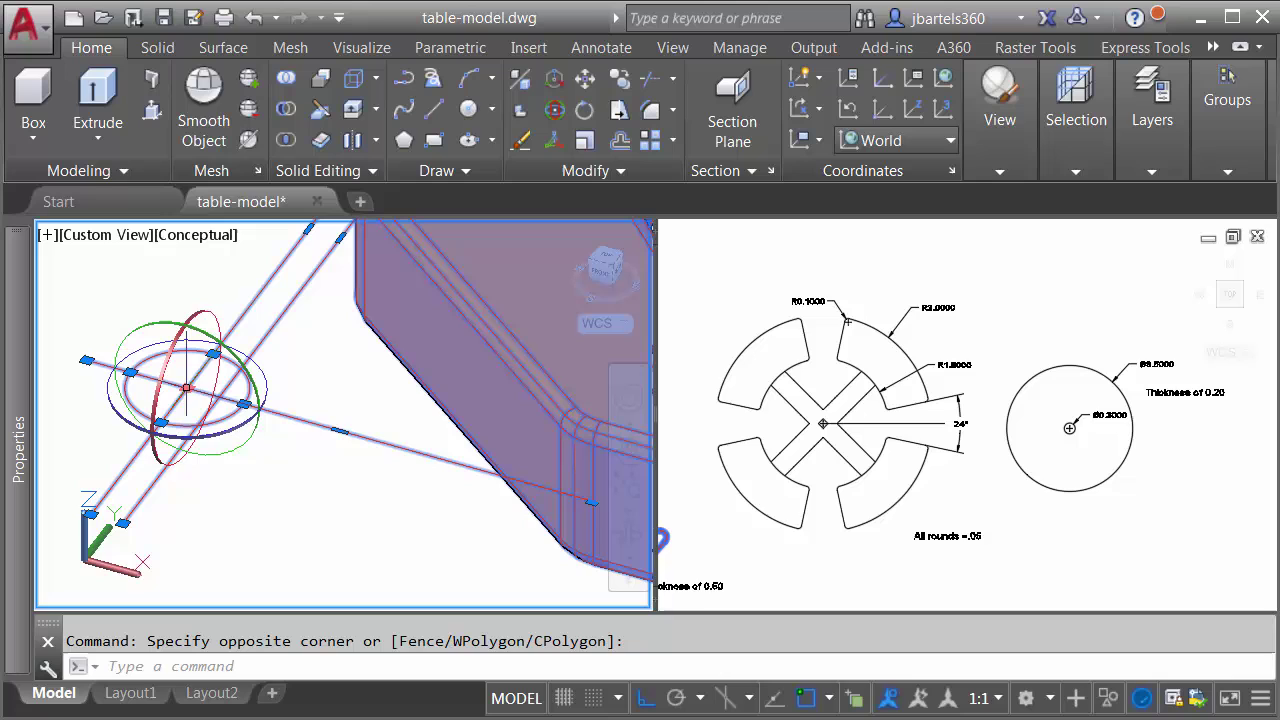
click(213, 322)
scroll(220, 300, down, 3)
middle_drag(196, 279, 241, 525)
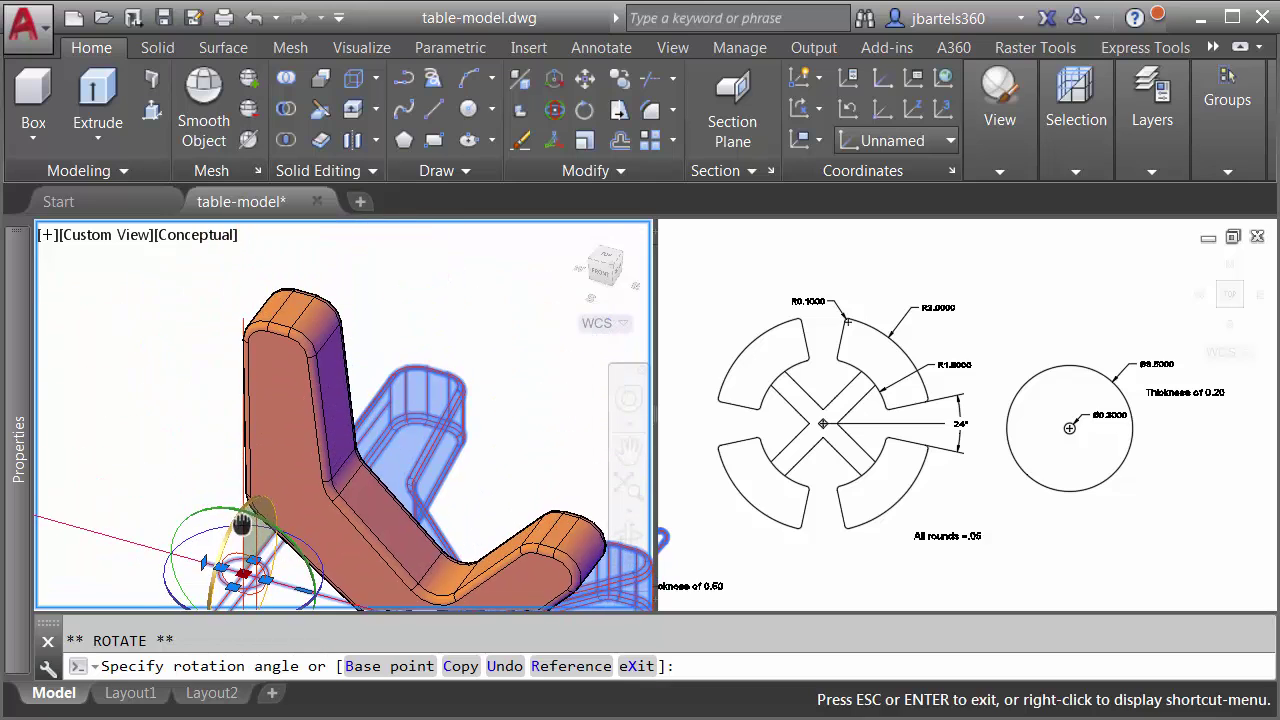
click(170, 407)
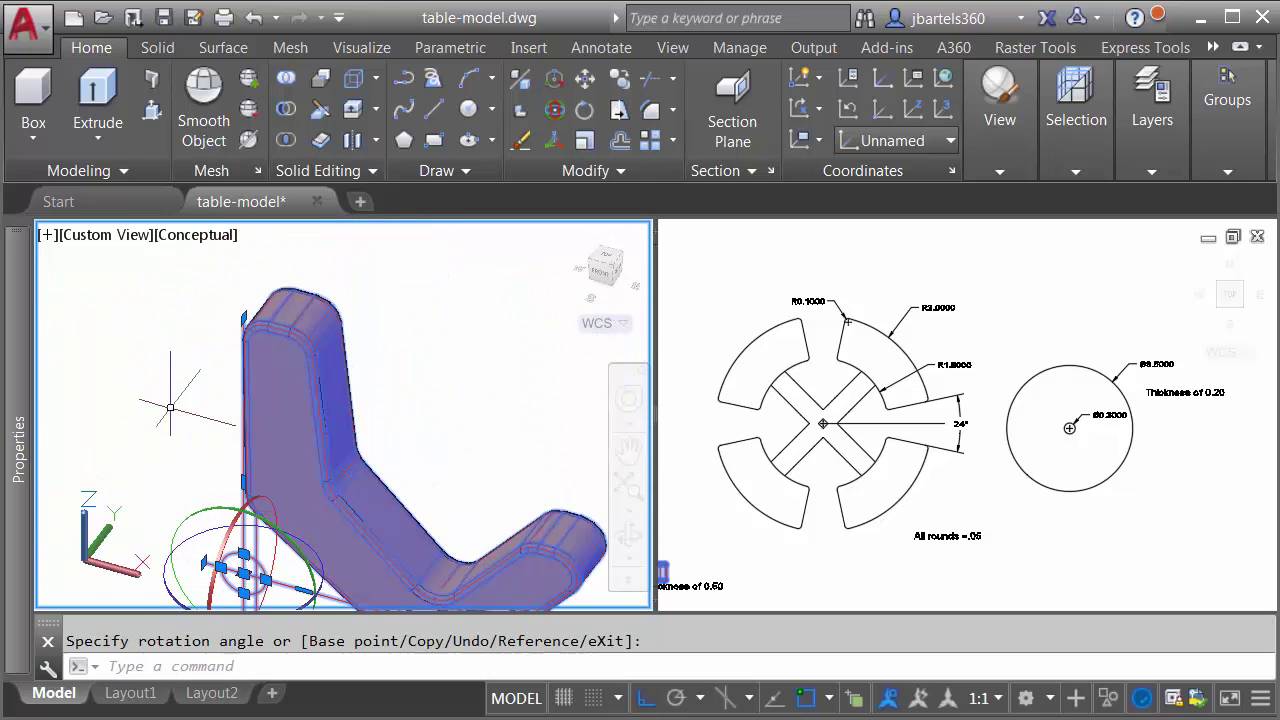
key(Escape)
middle_drag(135, 480, 220, 443)
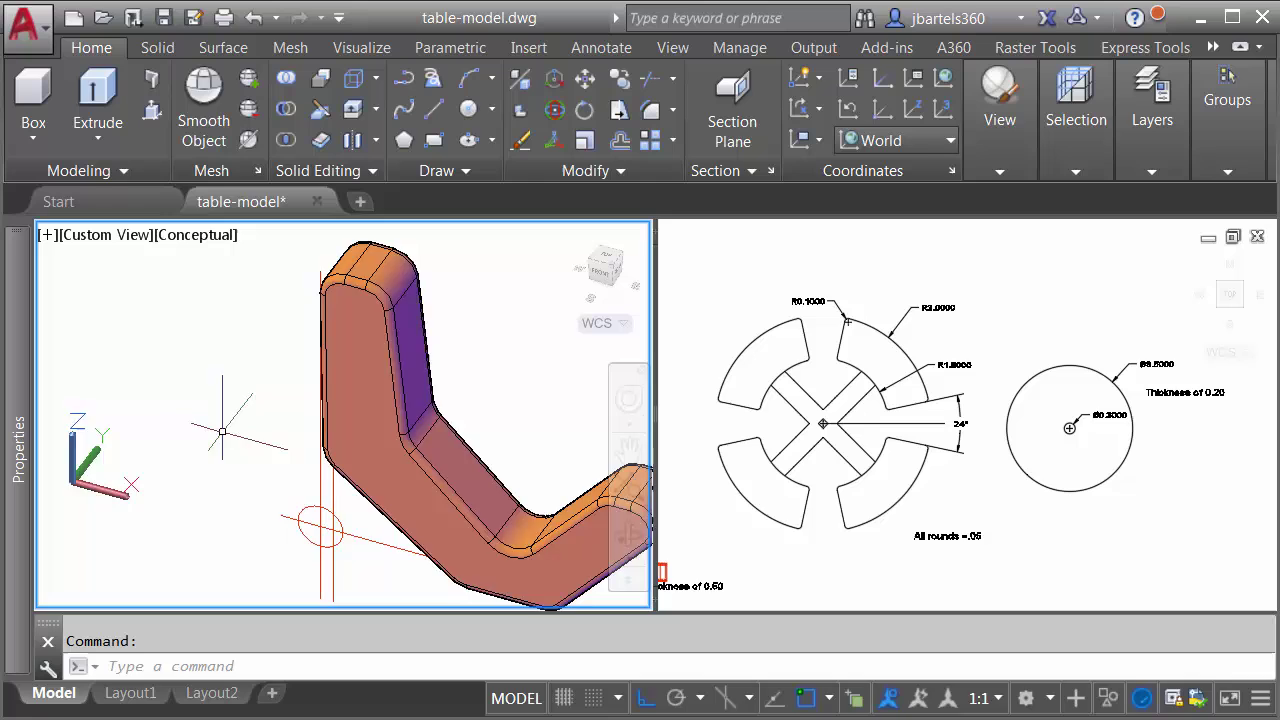
scroll(231, 494, down, 2)
middle_drag(231, 494, 253, 480)
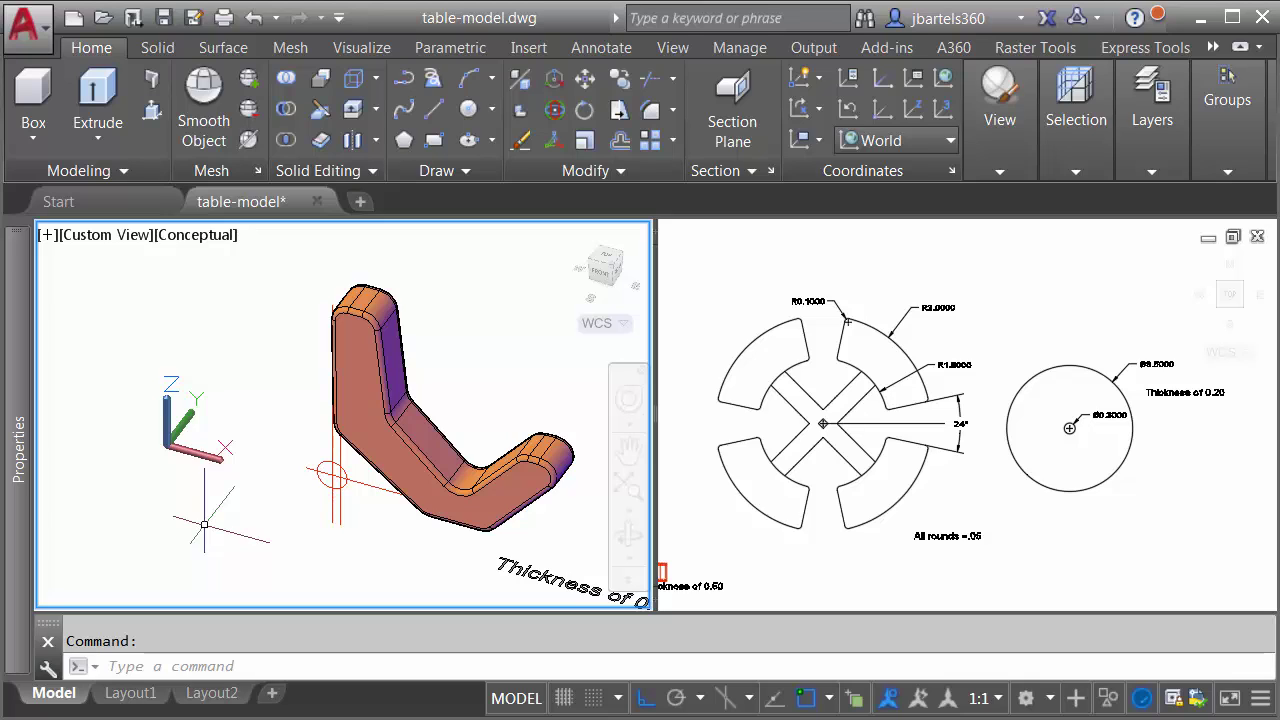
Step: Start MOVE on the Previous selection with the small circle's centre as base point
click(585, 78)
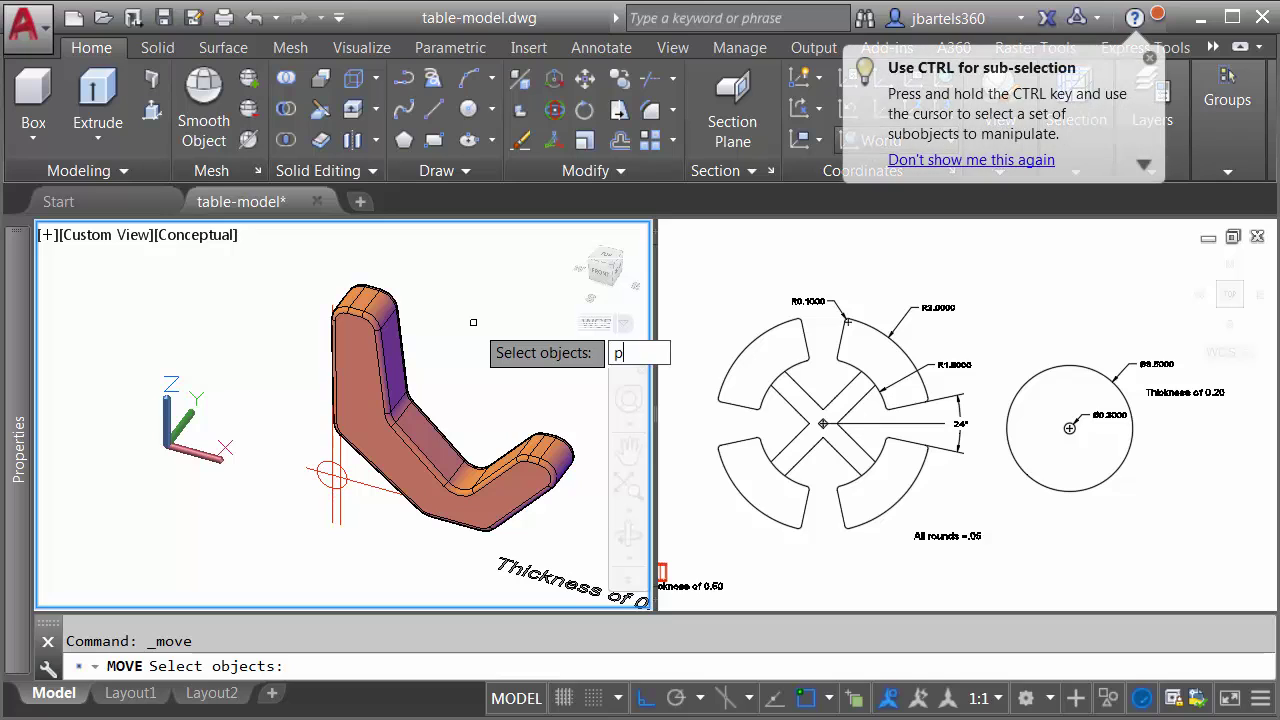
text(p)
key(Return)
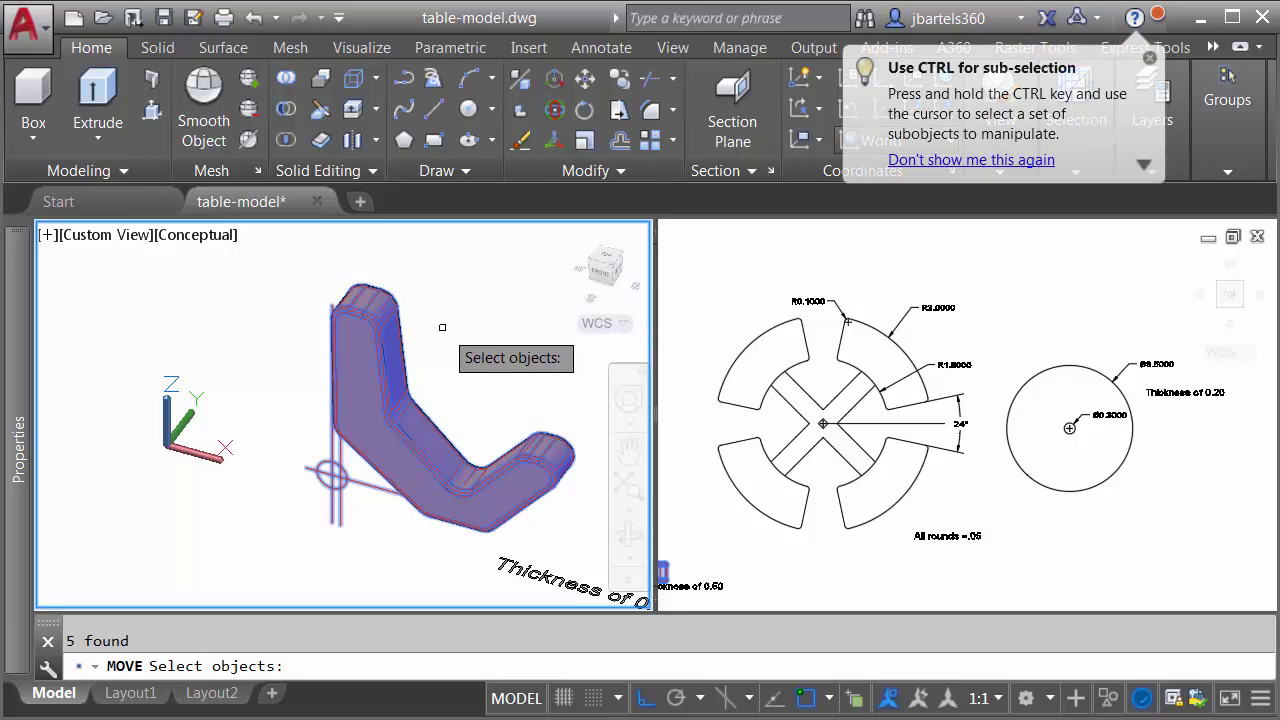
key(Return)
scroll(285, 490, up, 5)
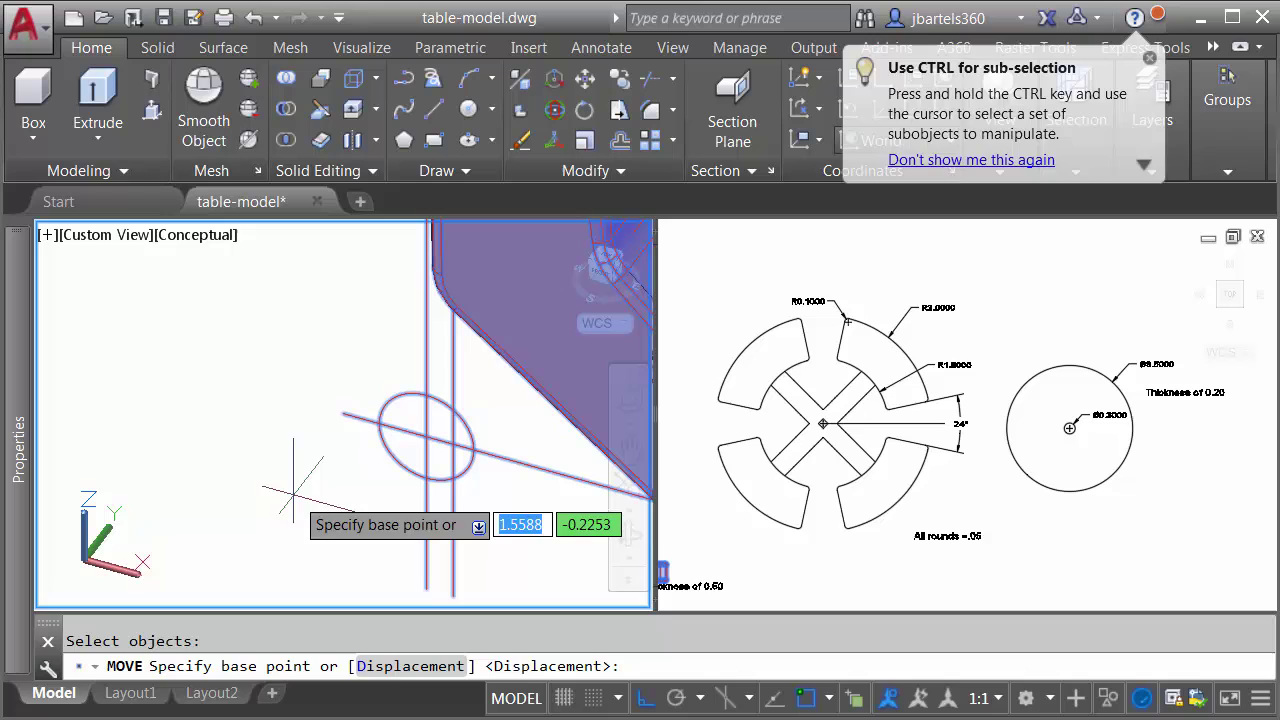
click(426, 437)
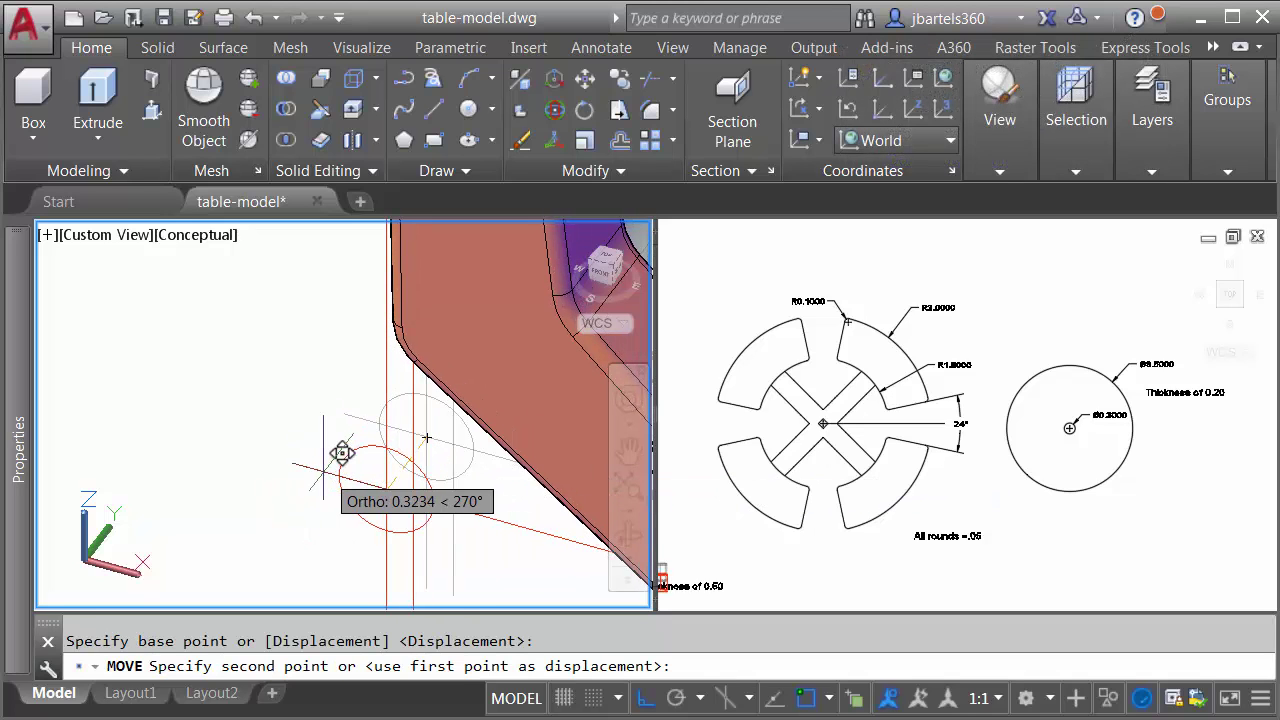
Step: Place the selection at 0,0,0 so the circle centre lands on the origin
middle_click(341, 453)
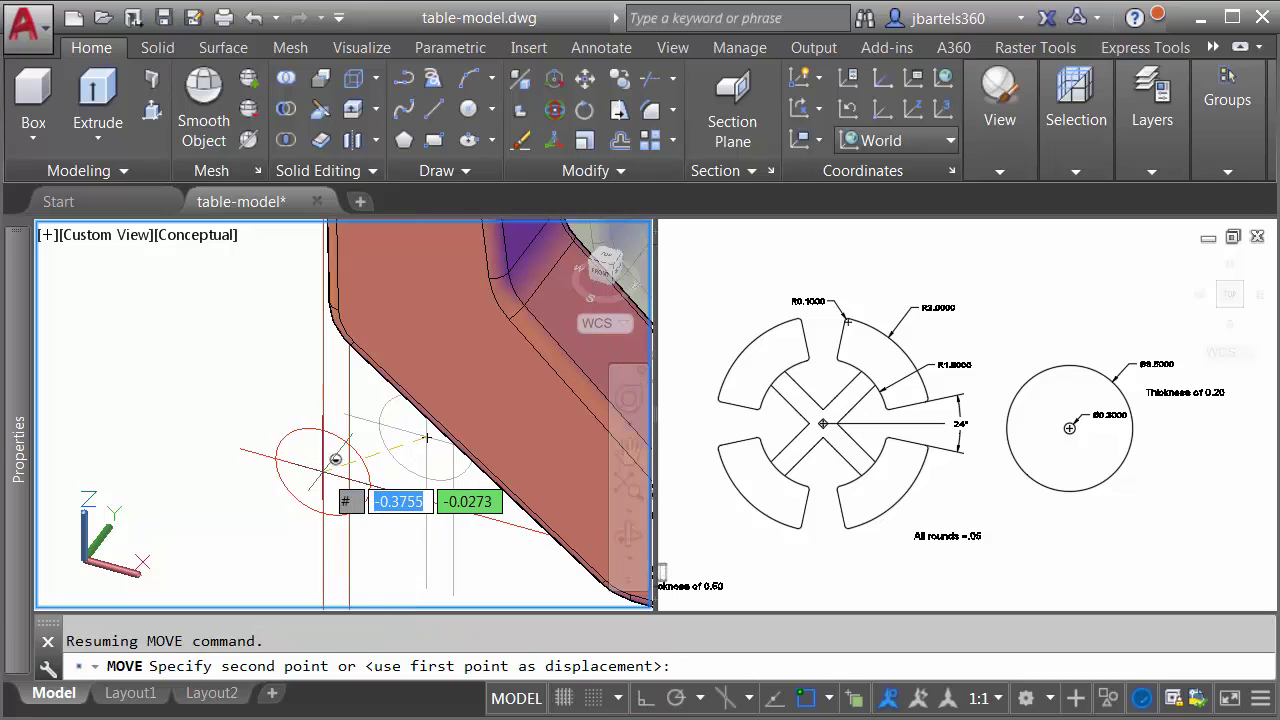
text(0)
key(Tab)
text(0)
key(Tab)
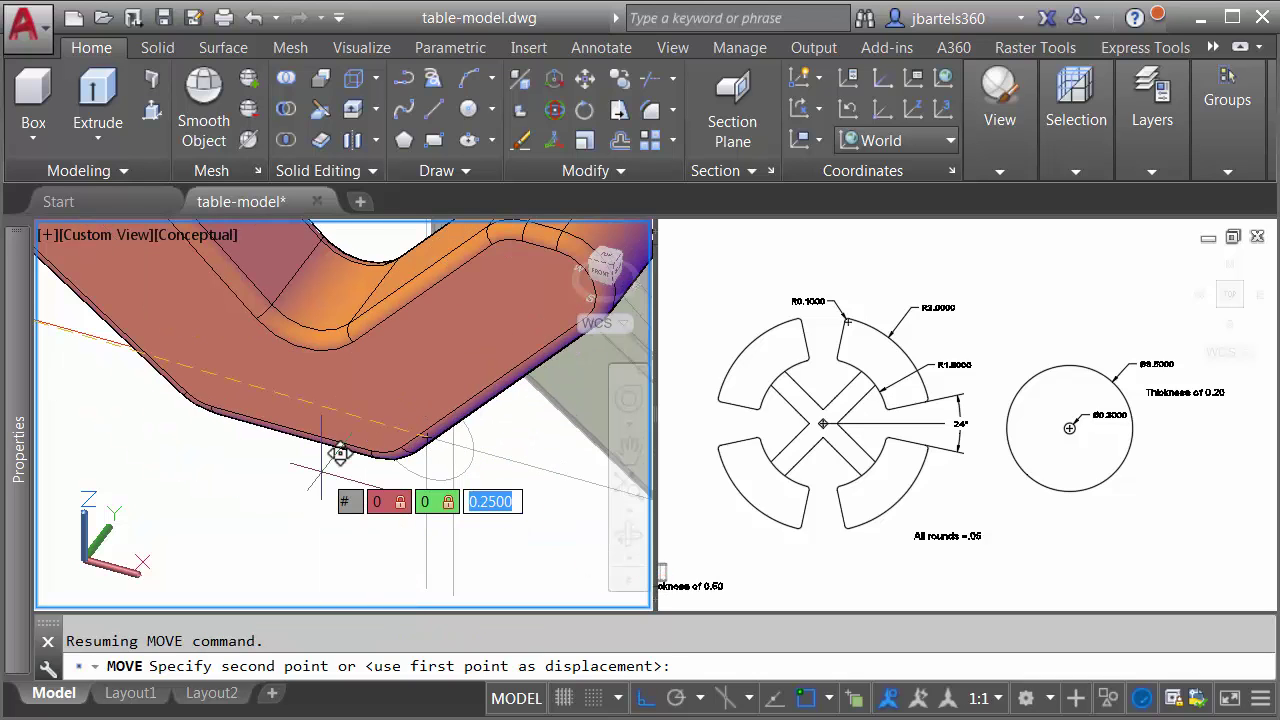
text(0)
key(Return)
key(Escape)
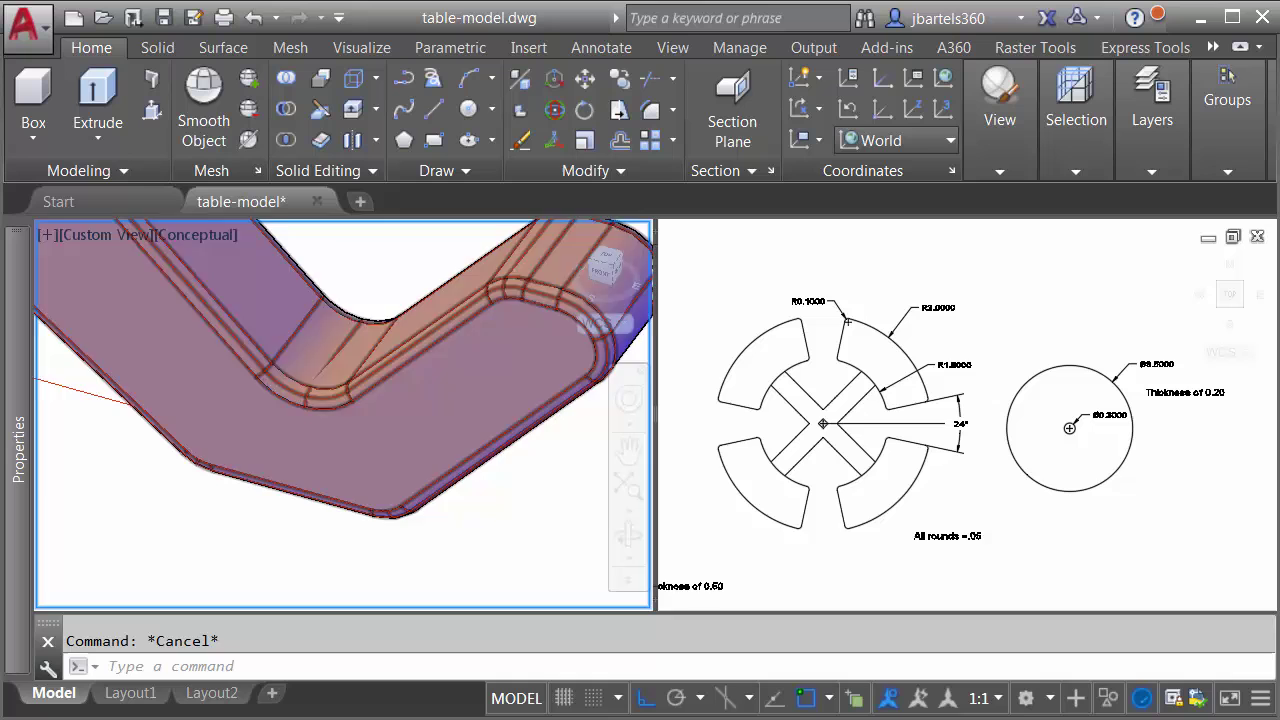
scroll(330, 480, down, 5)
shift+middle_drag(335, 490, 380, 529)
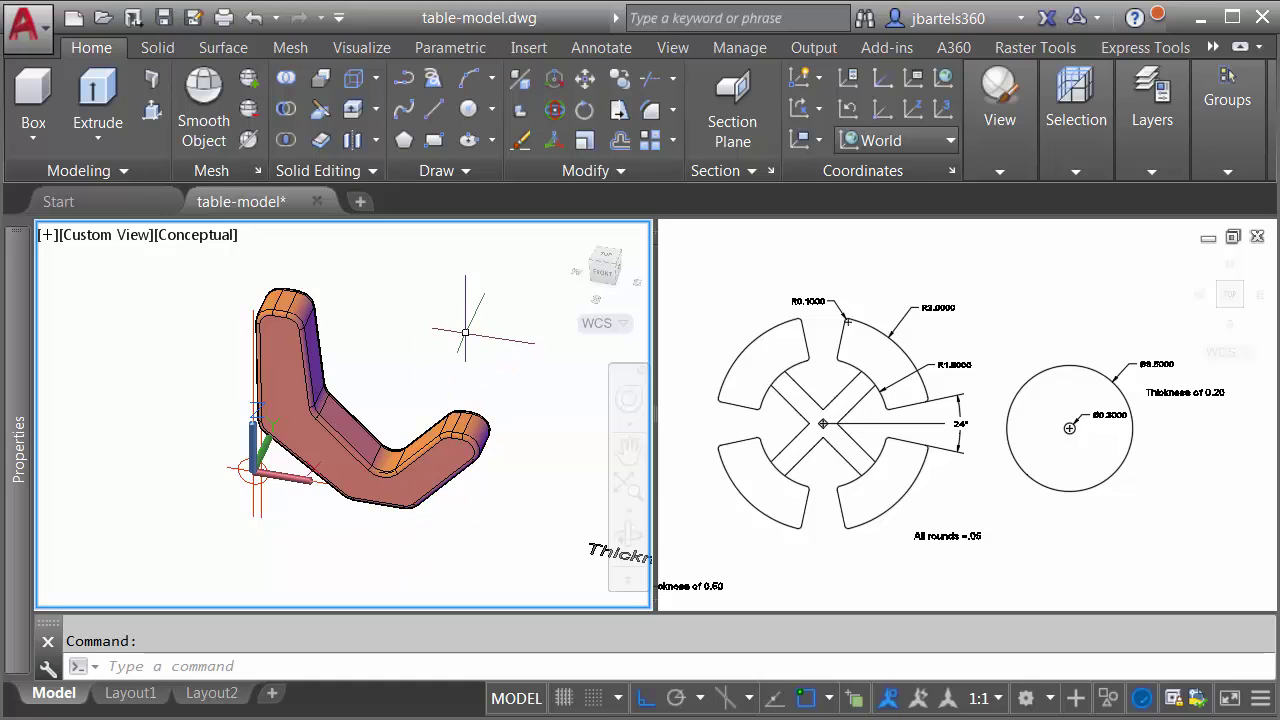
Step: Polar-array the leg into 4 copies around the origin over 360°
click(672, 140)
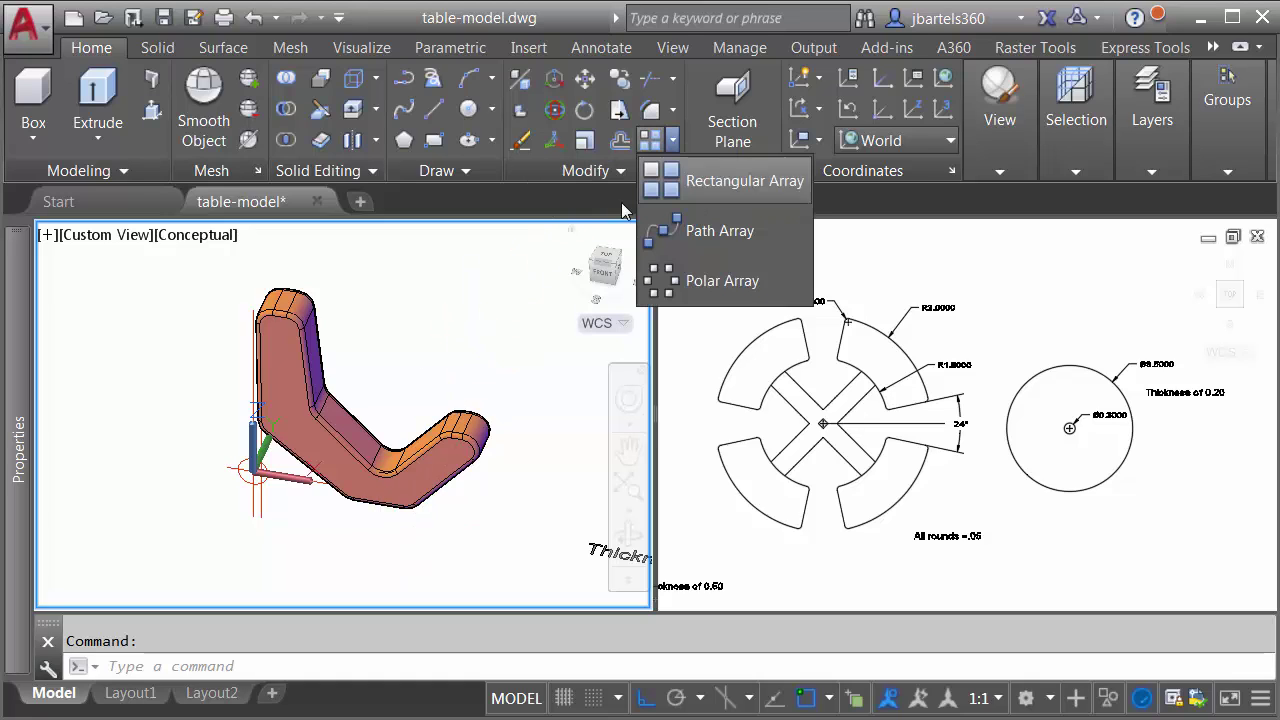
click(664, 285)
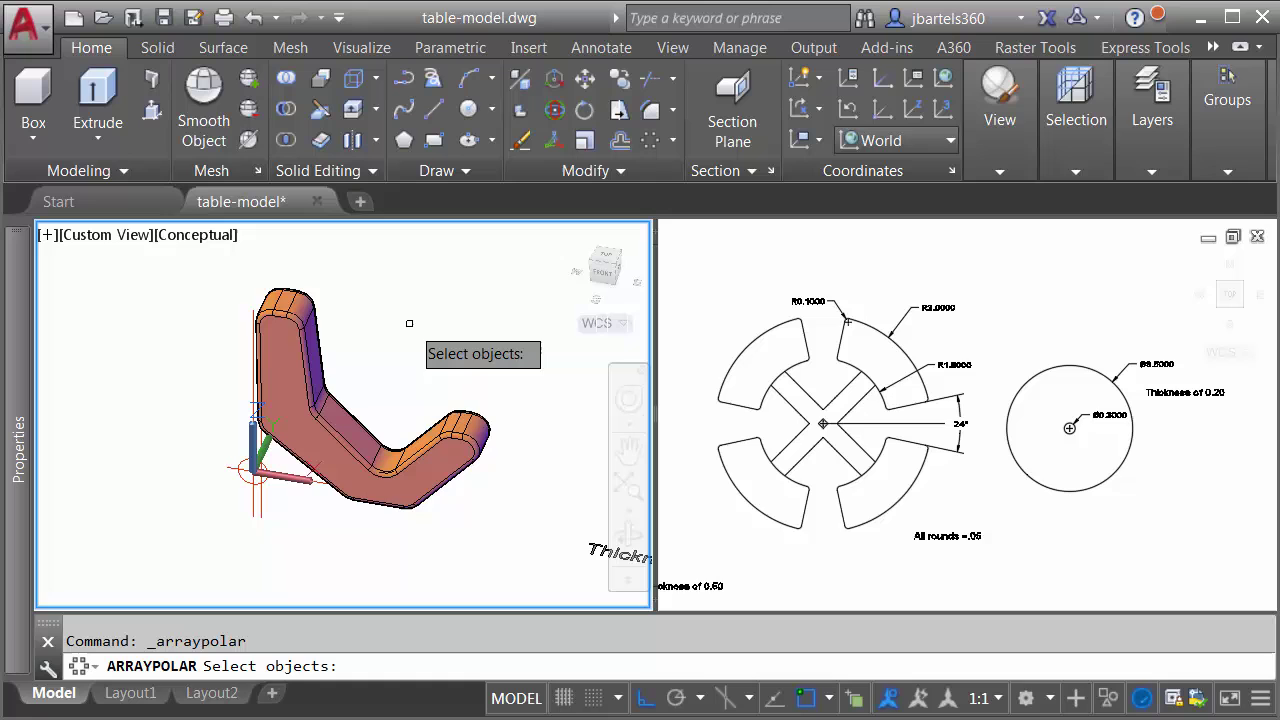
click(312, 297)
key(Return)
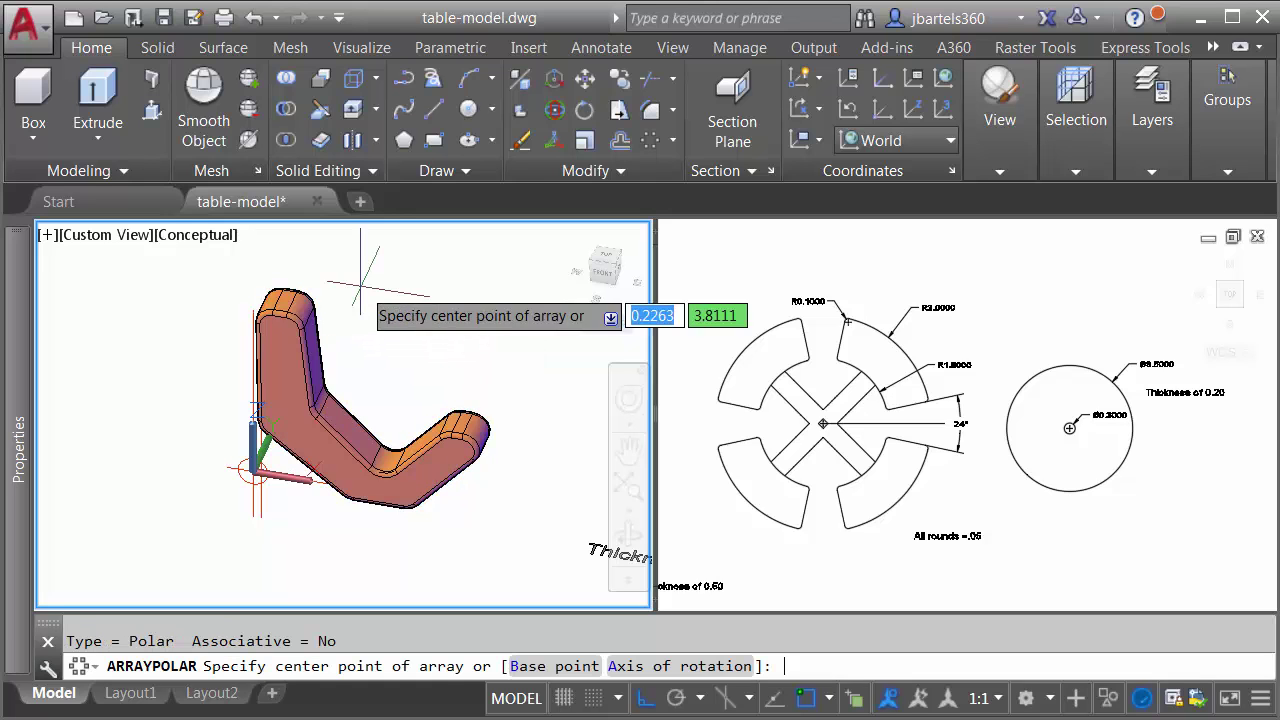
scroll(245, 490, up, 4)
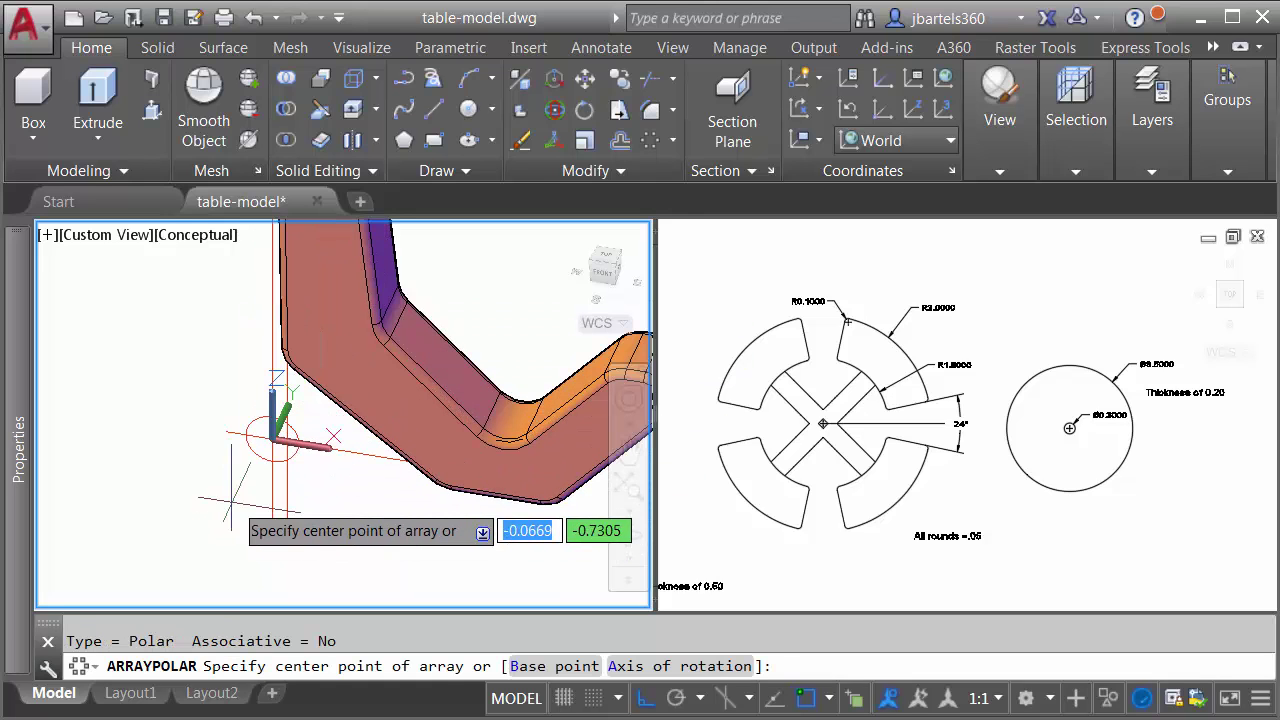
click(265, 445)
scroll(265, 400, down, 3)
middle_drag(280, 410, 318, 490)
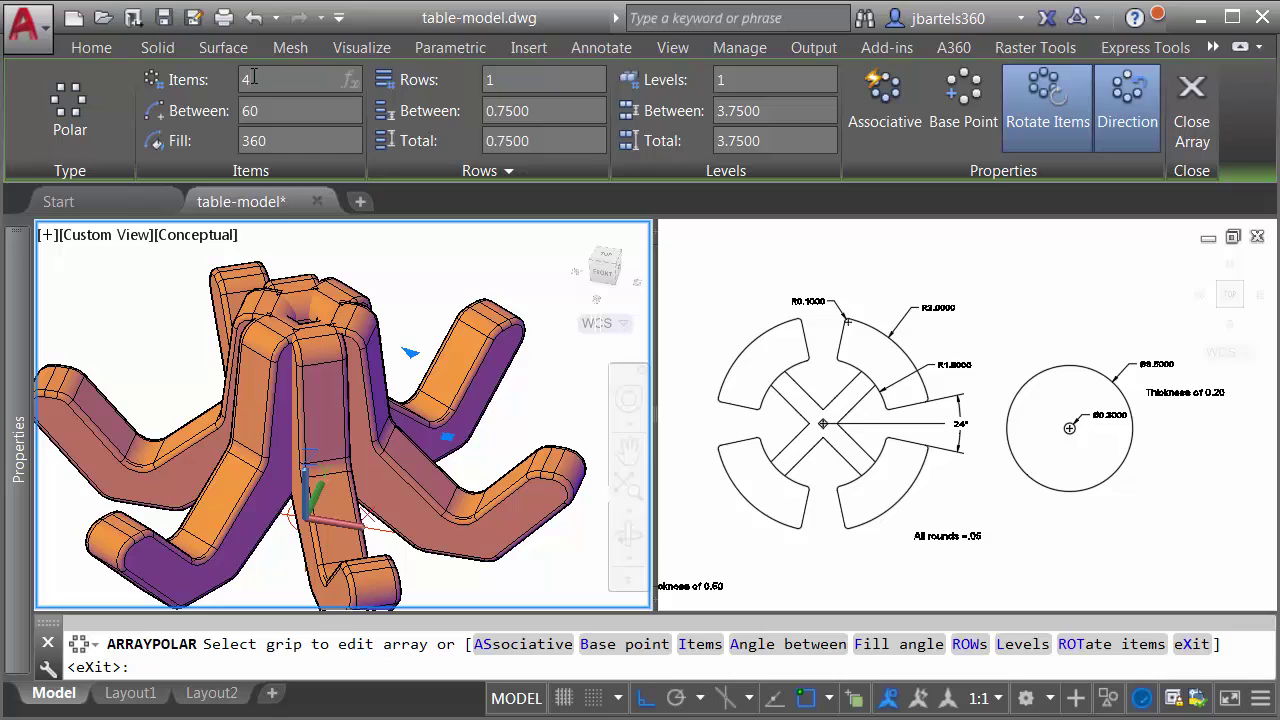
key(Return)
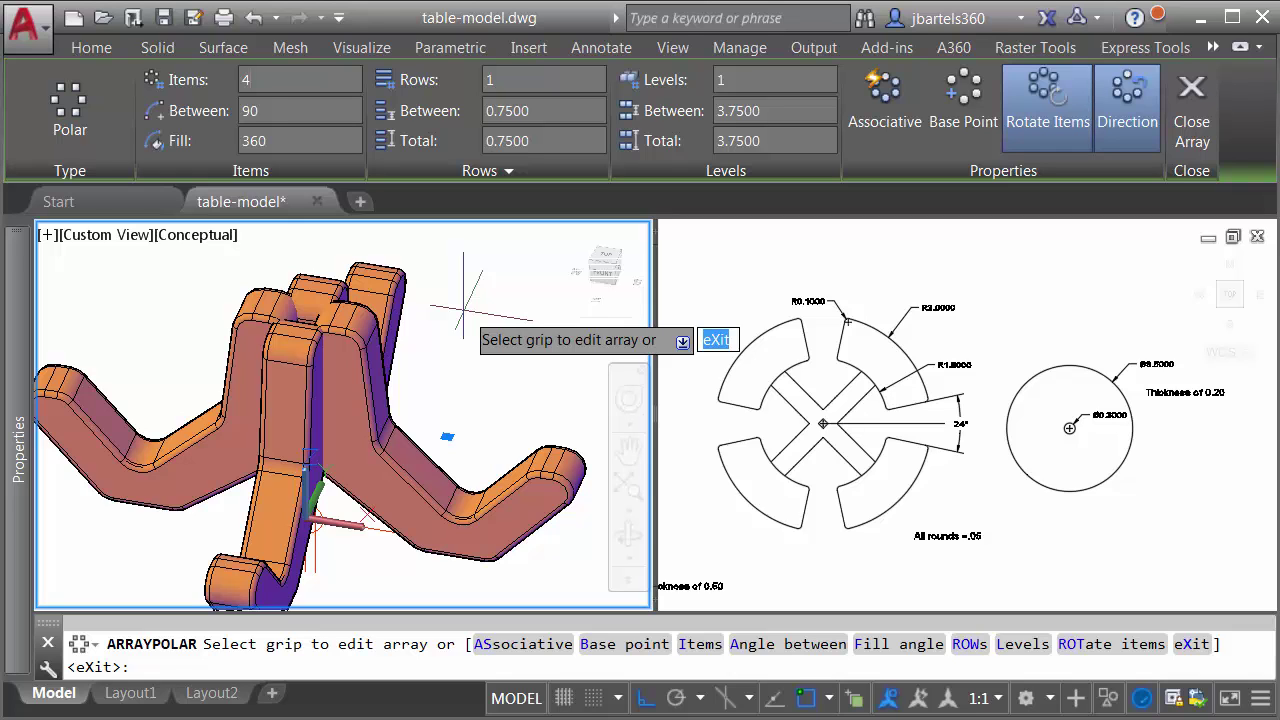
key(Return)
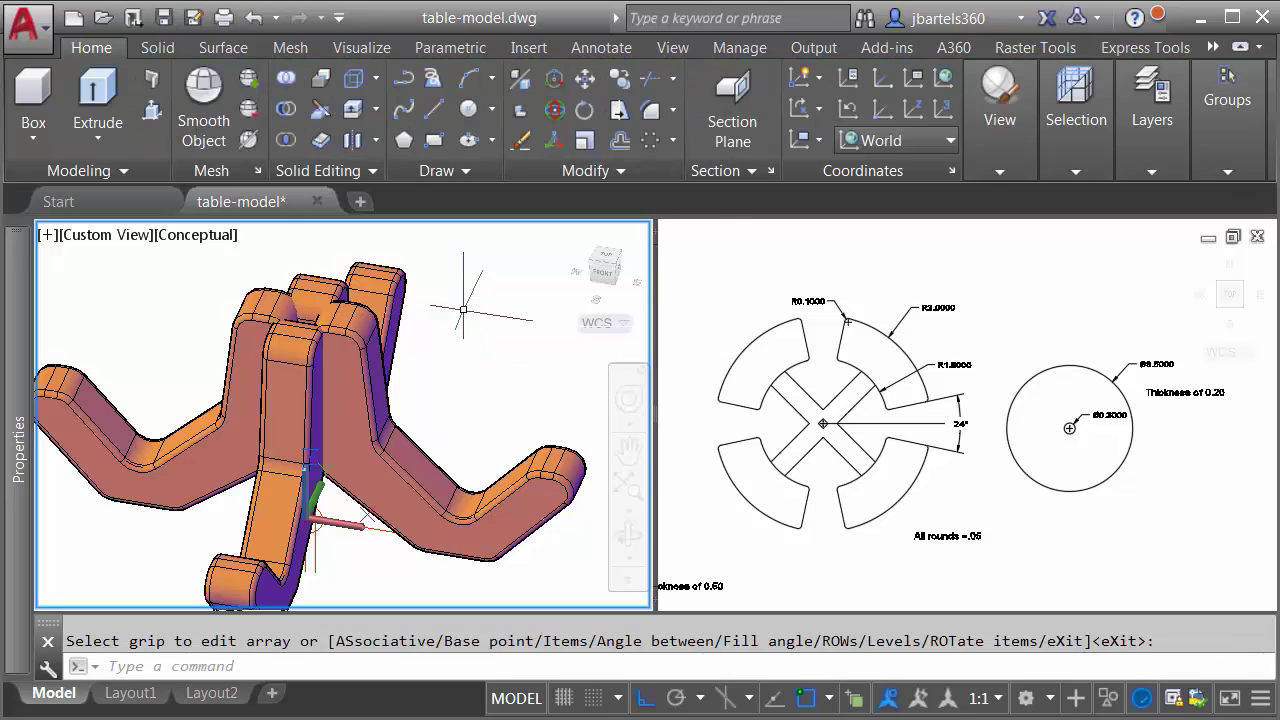
shift+middle_drag(470, 330, 472, 398)
Step: Pan the Top viewport to the Ø3.5 tabletop reference circle, then orbit the legs
click(1009, 349)
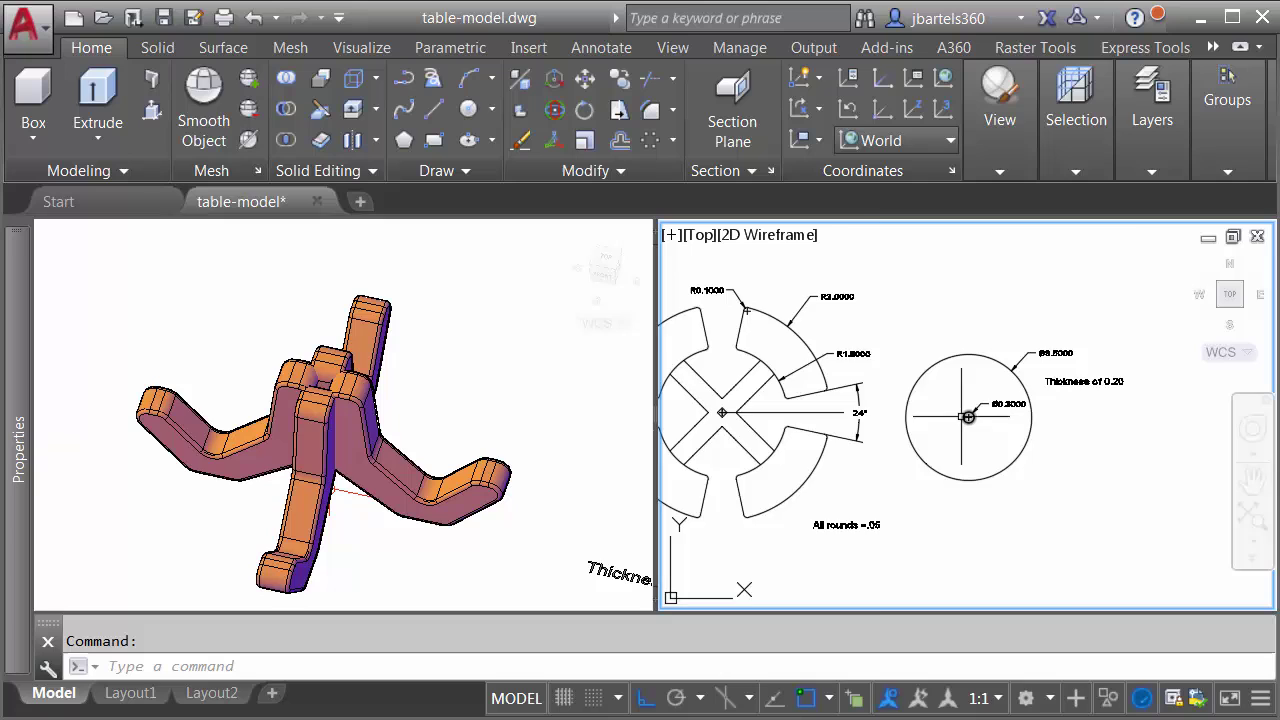
scroll(968, 416, up, 5)
scroll(980, 423, down, 2)
middle_drag(980, 423, 900, 425)
click(476, 390)
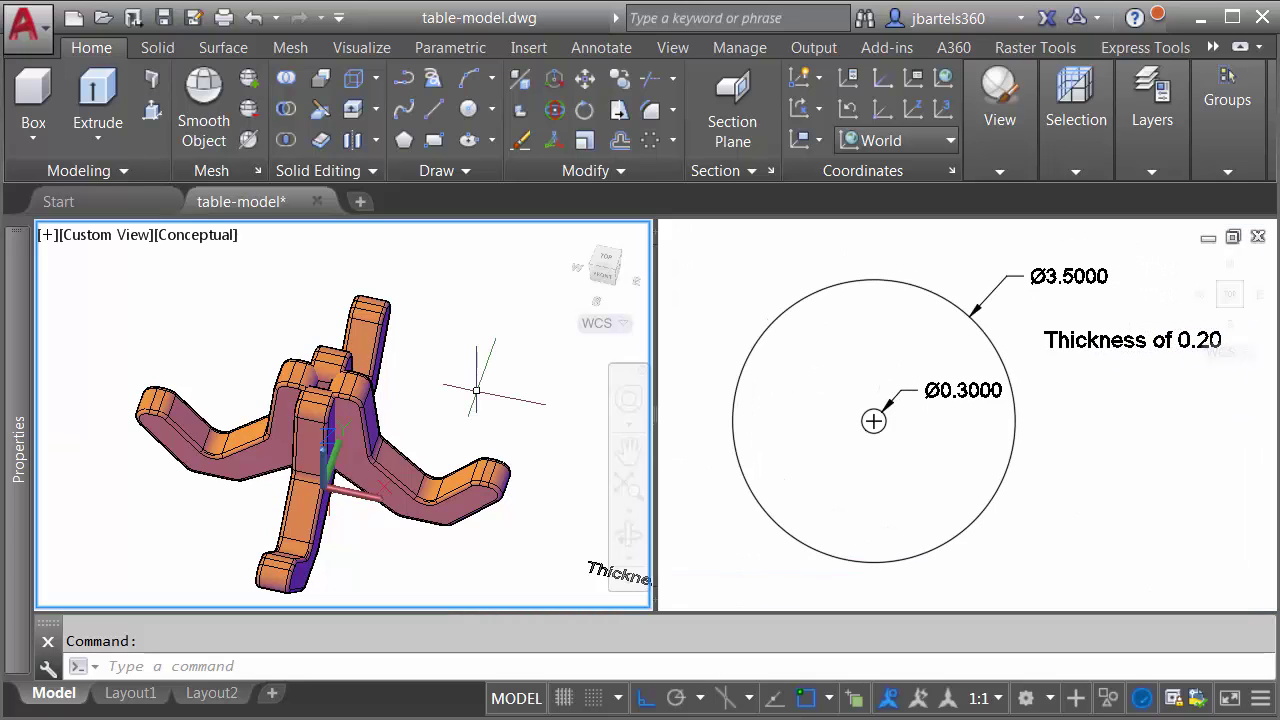
shift+middle_drag(476, 390, 447, 408)
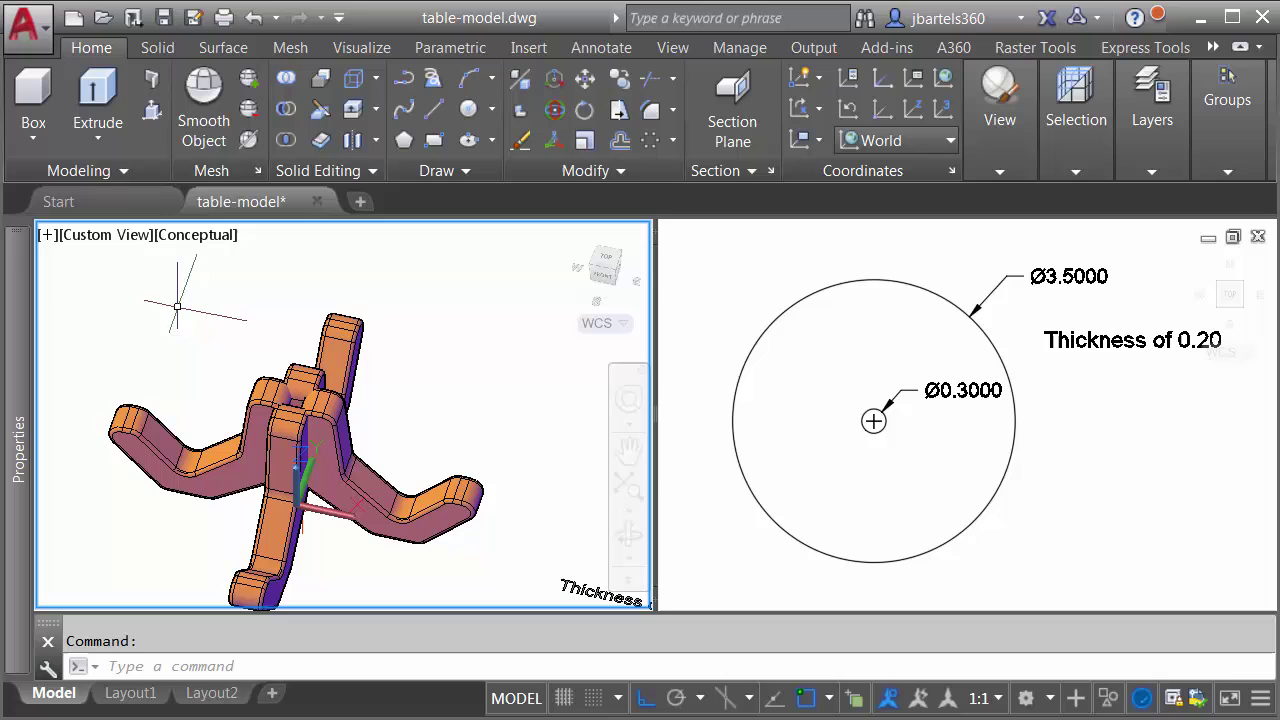
Step: Start a cylinder centred midway between midpoints on two opposite leg tops
click(33, 130)
click(44, 233)
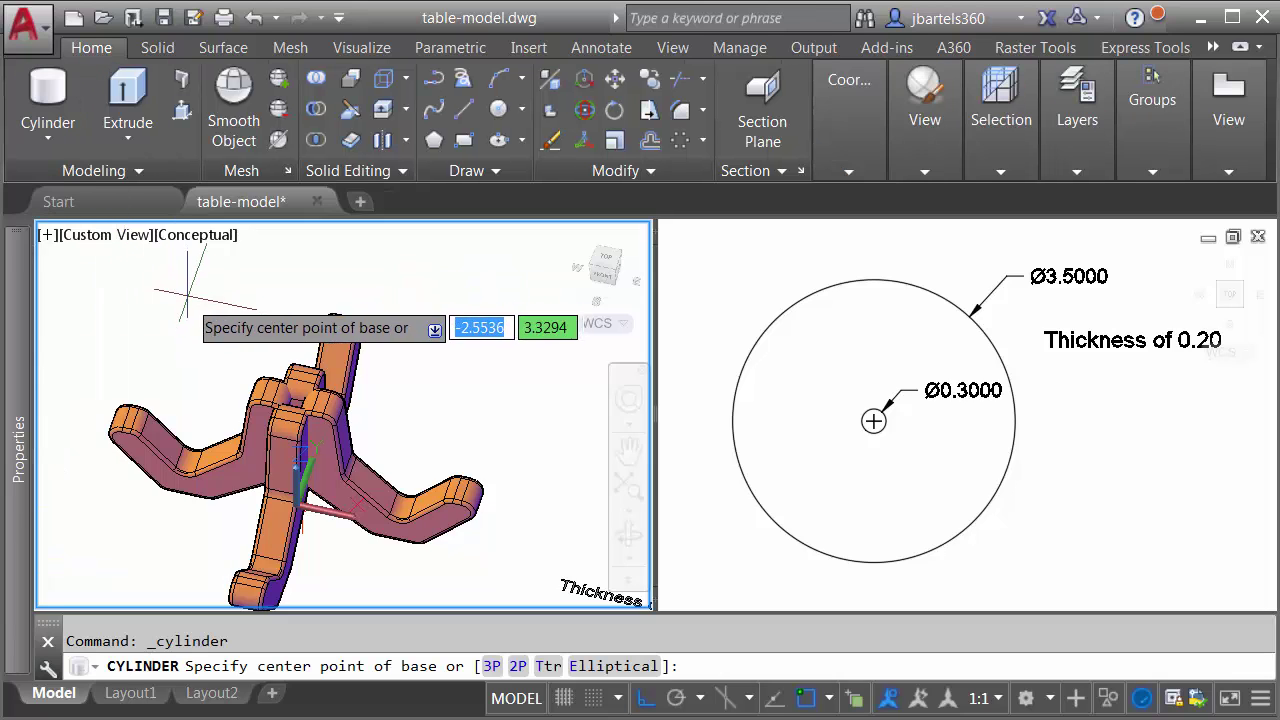
scroll(290, 390, up, 5)
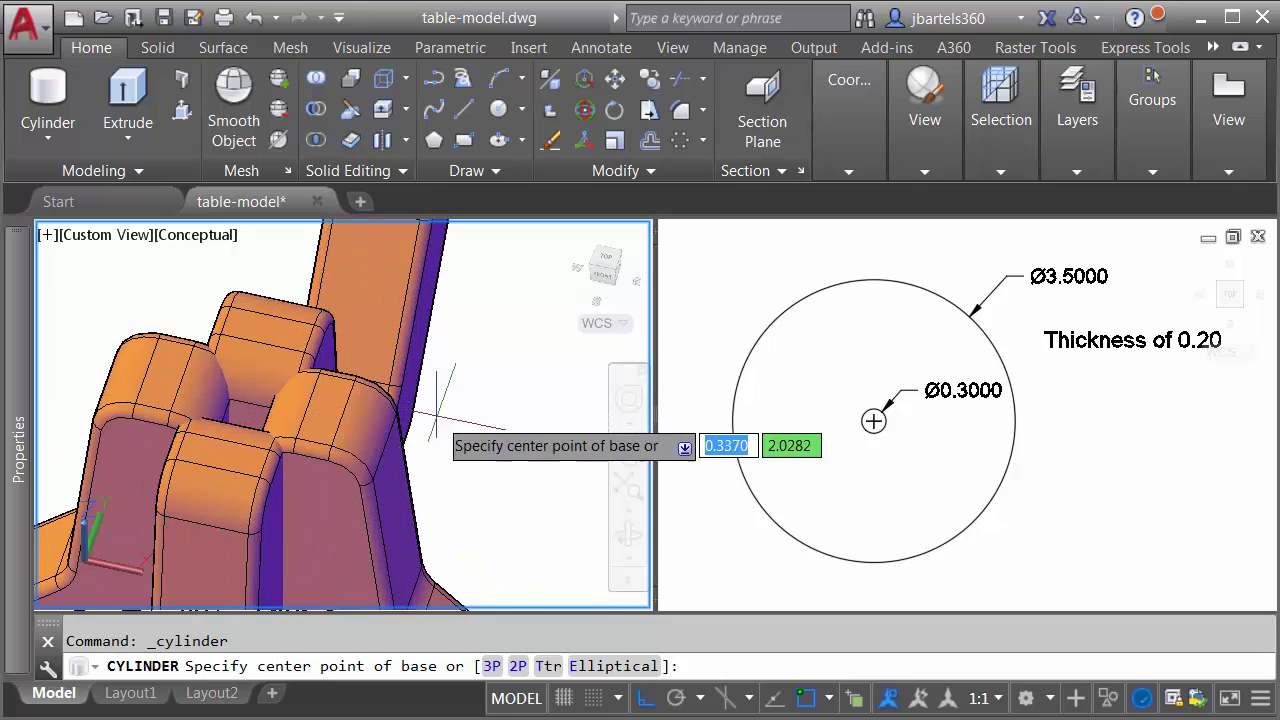
middle_drag(443, 423, 457, 415)
shift+right_click(481, 388)
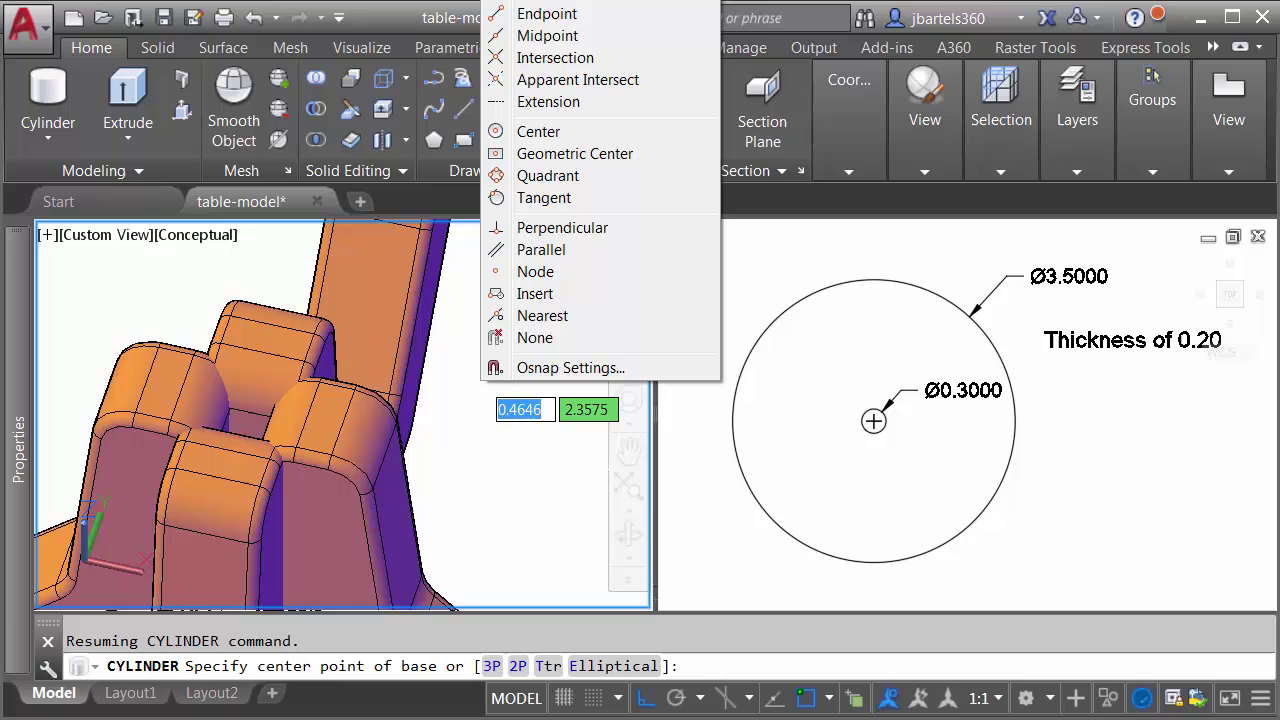
click(560, 30)
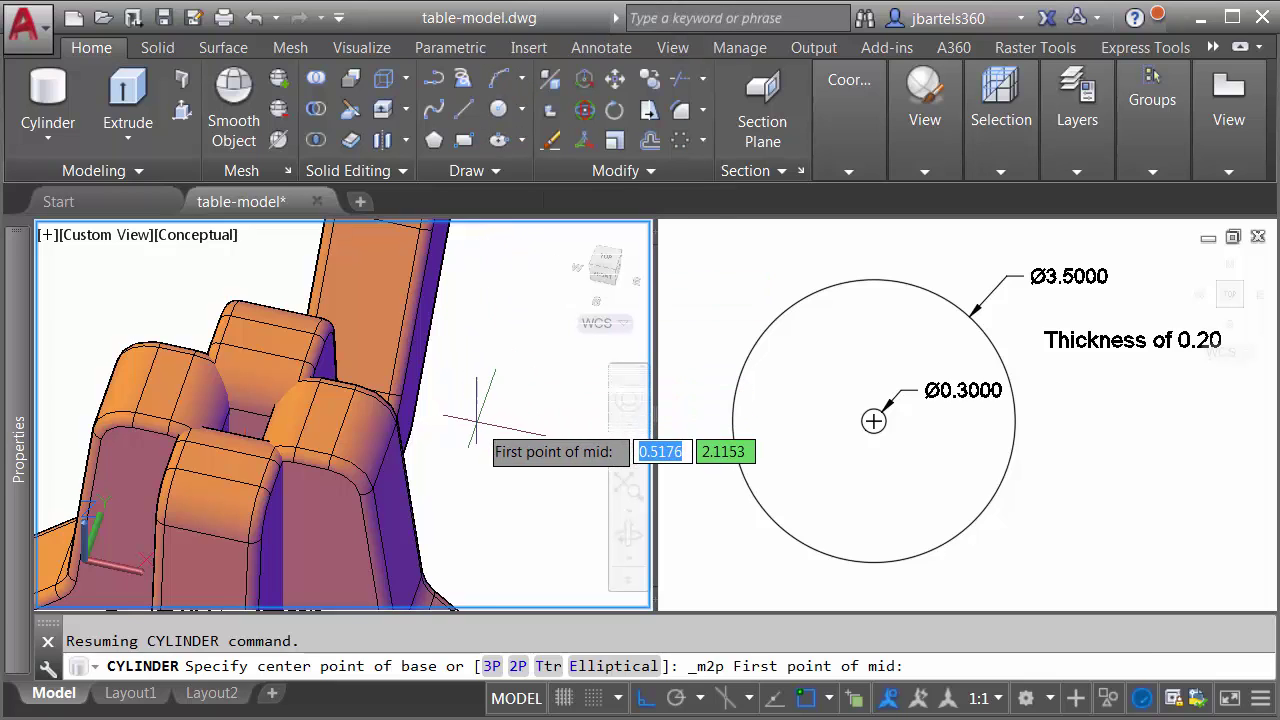
mouse_move(480, 420)
middle_down()
mouse_move(500, 434)
mouse_move(505, 424)
middle_up()
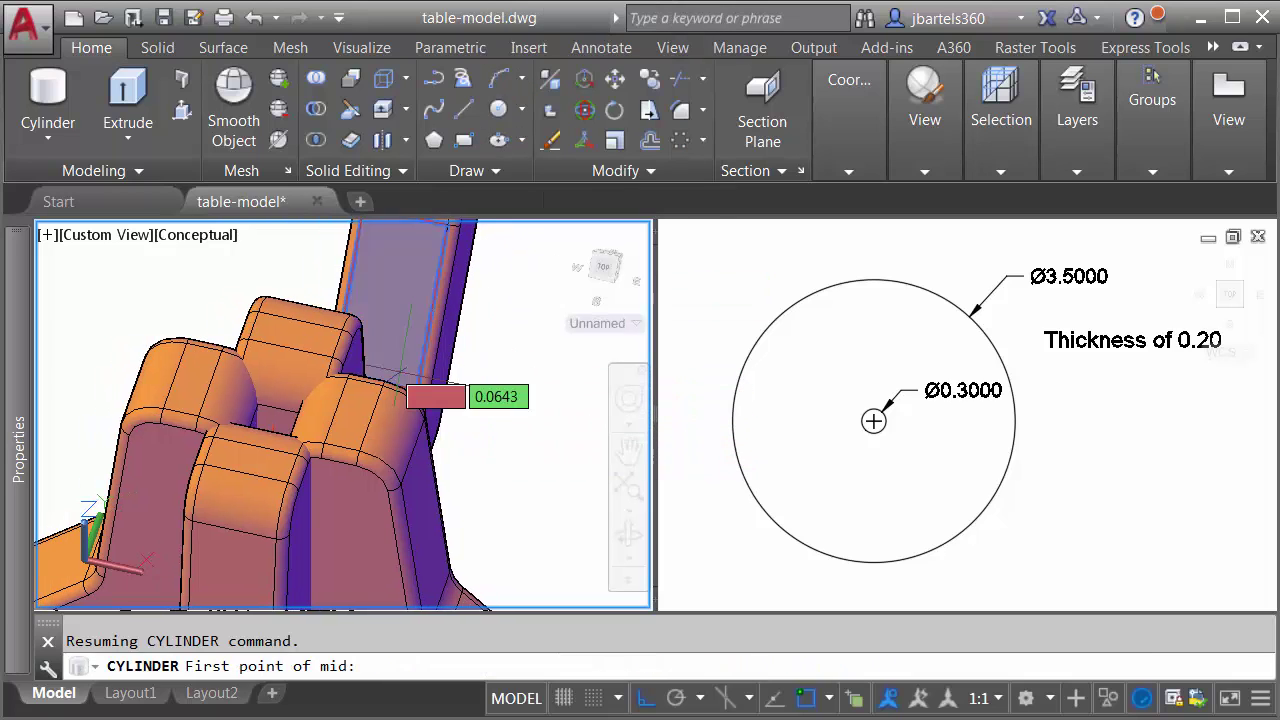
shift+right_click(103, 315)
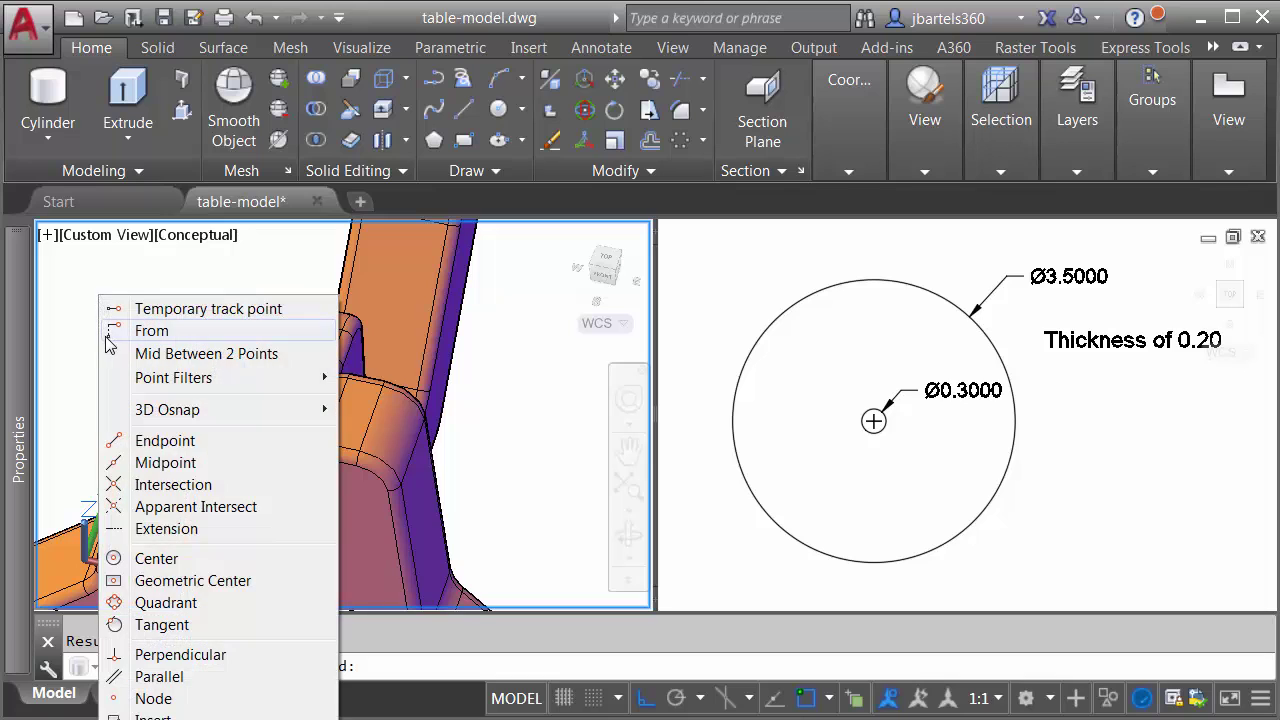
click(145, 463)
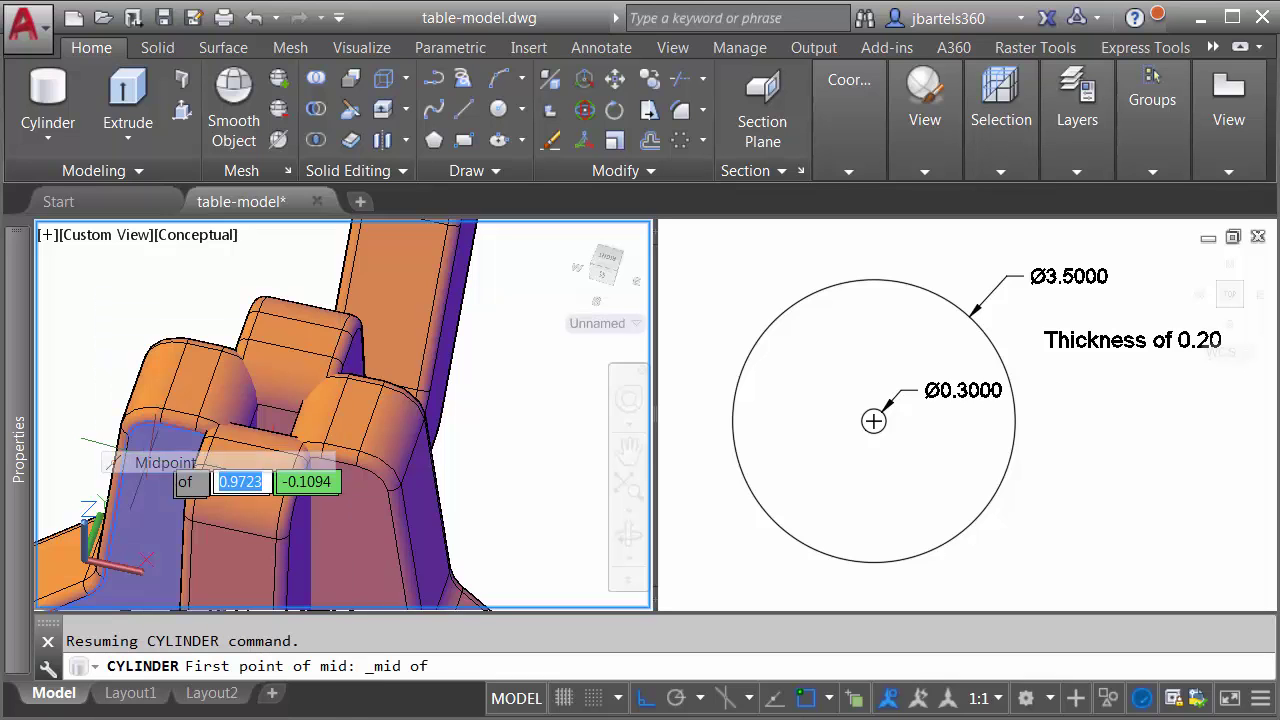
click(222, 398)
shift+right_click(240, 358)
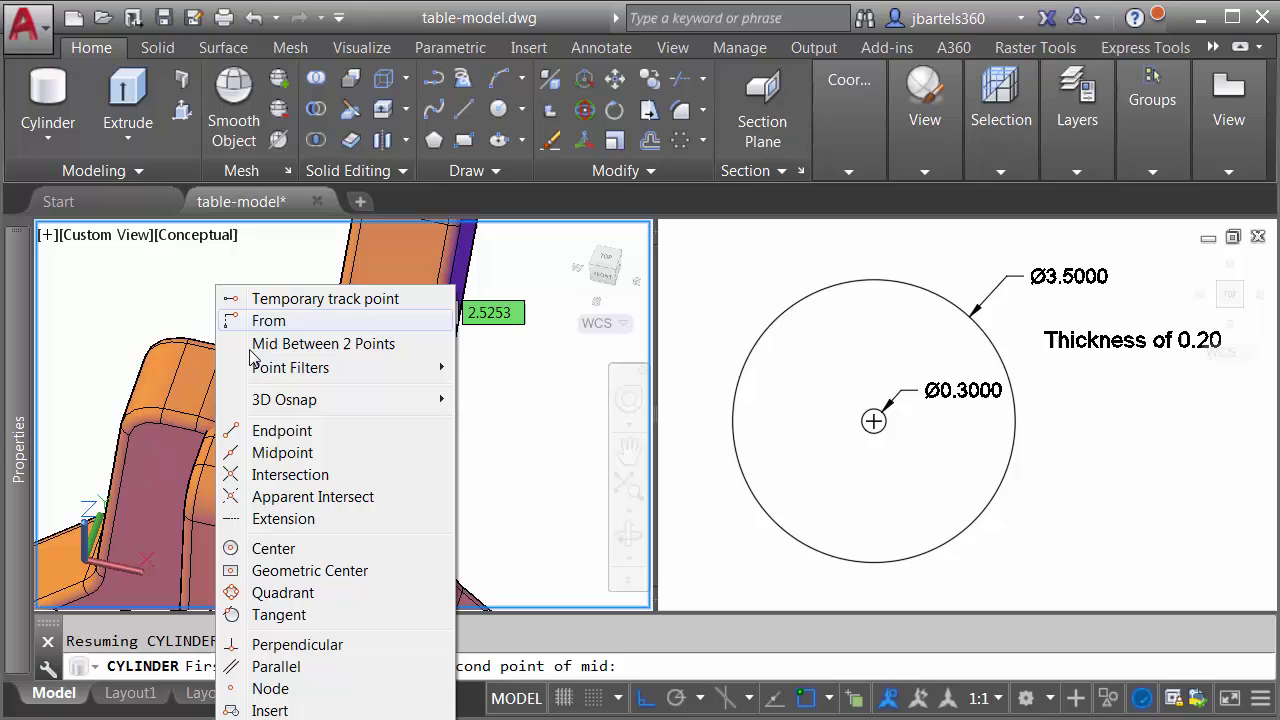
click(263, 450)
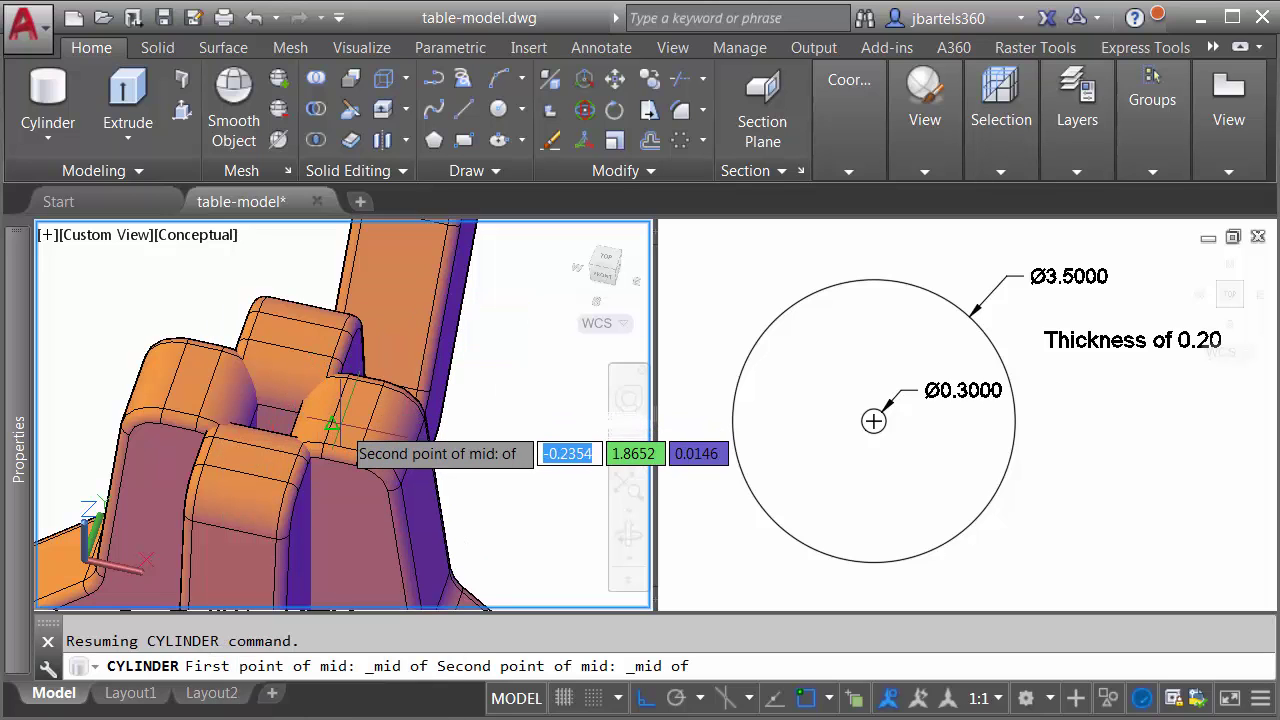
click(333, 406)
scroll(336, 400, down, 3)
scroll(337, 402, up, 3)
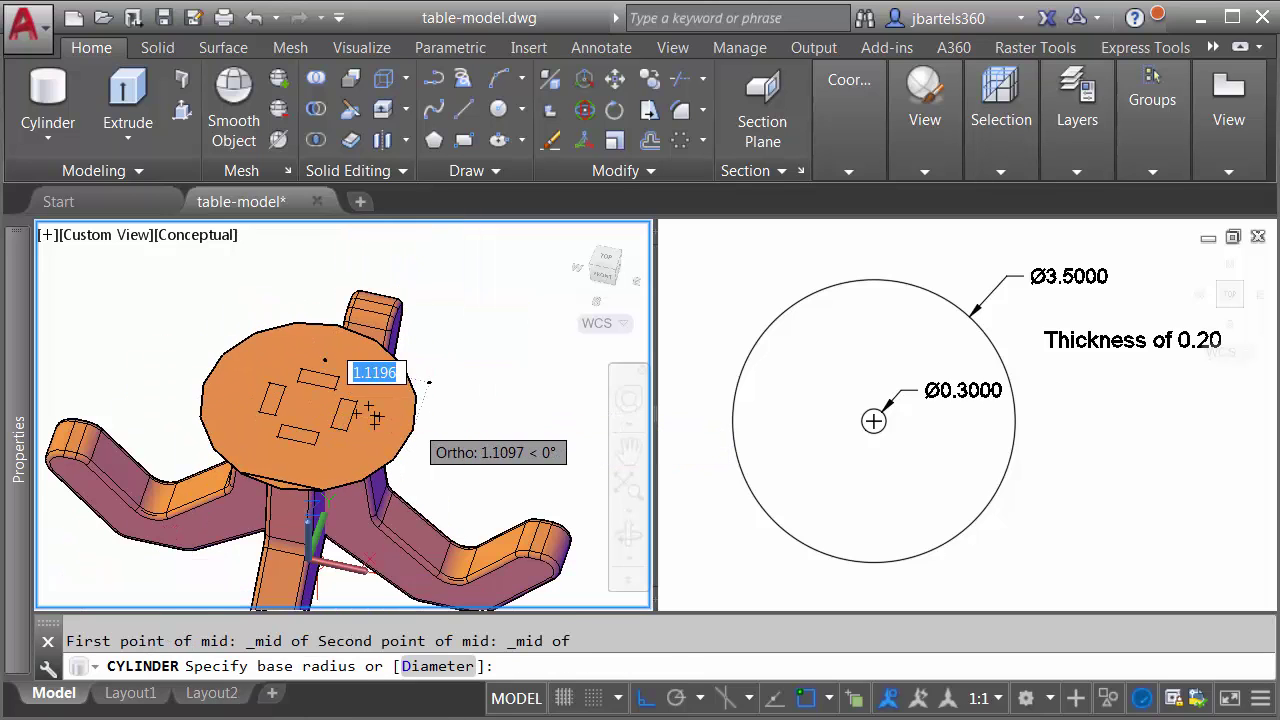
middle_drag(463, 339, 392, 400)
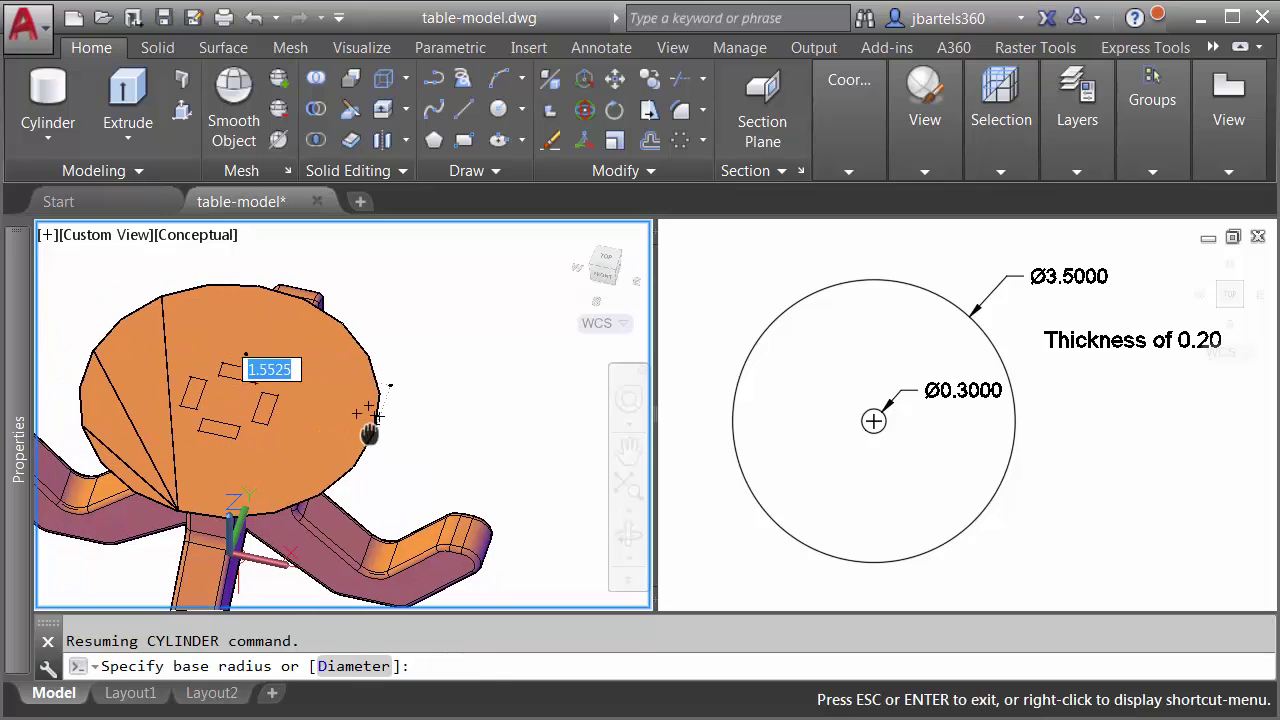
scroll(445, 500, up, 2)
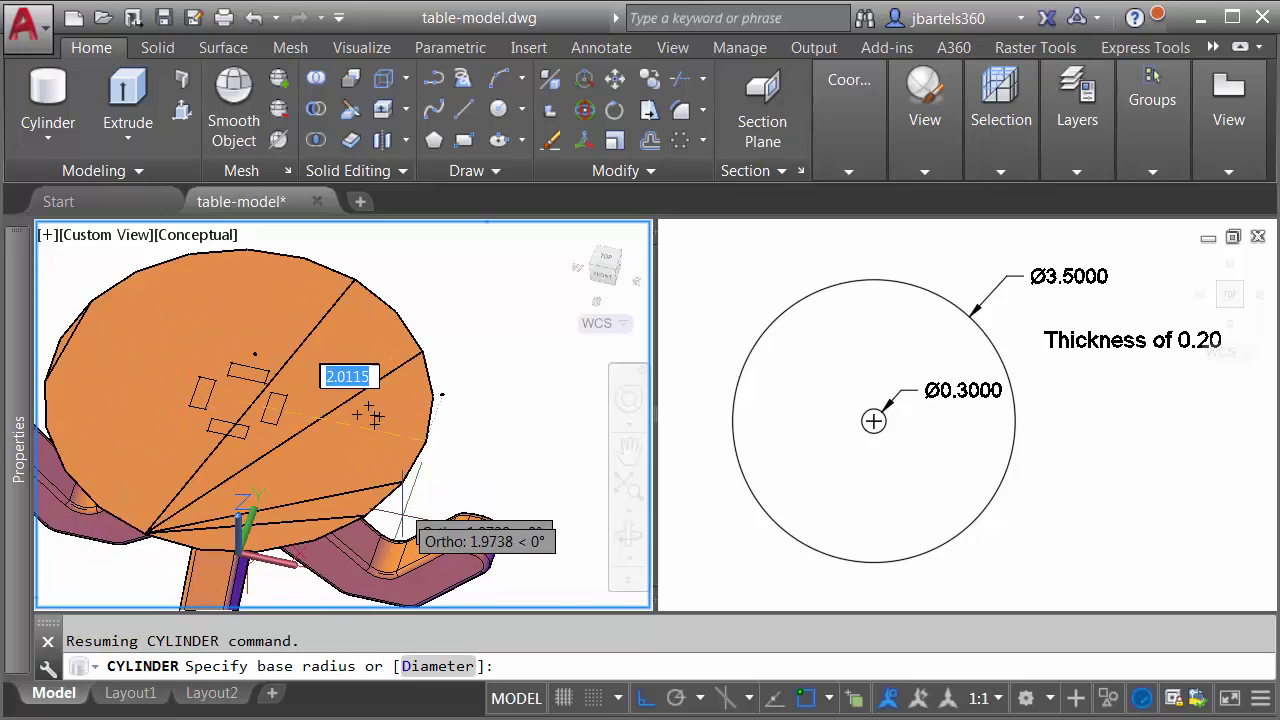
Step: Give the tabletop cylinder a 3.5 diameter and 0.2 height
click(440, 664)
scroll(451, 428, down, 3)
text(3.5)
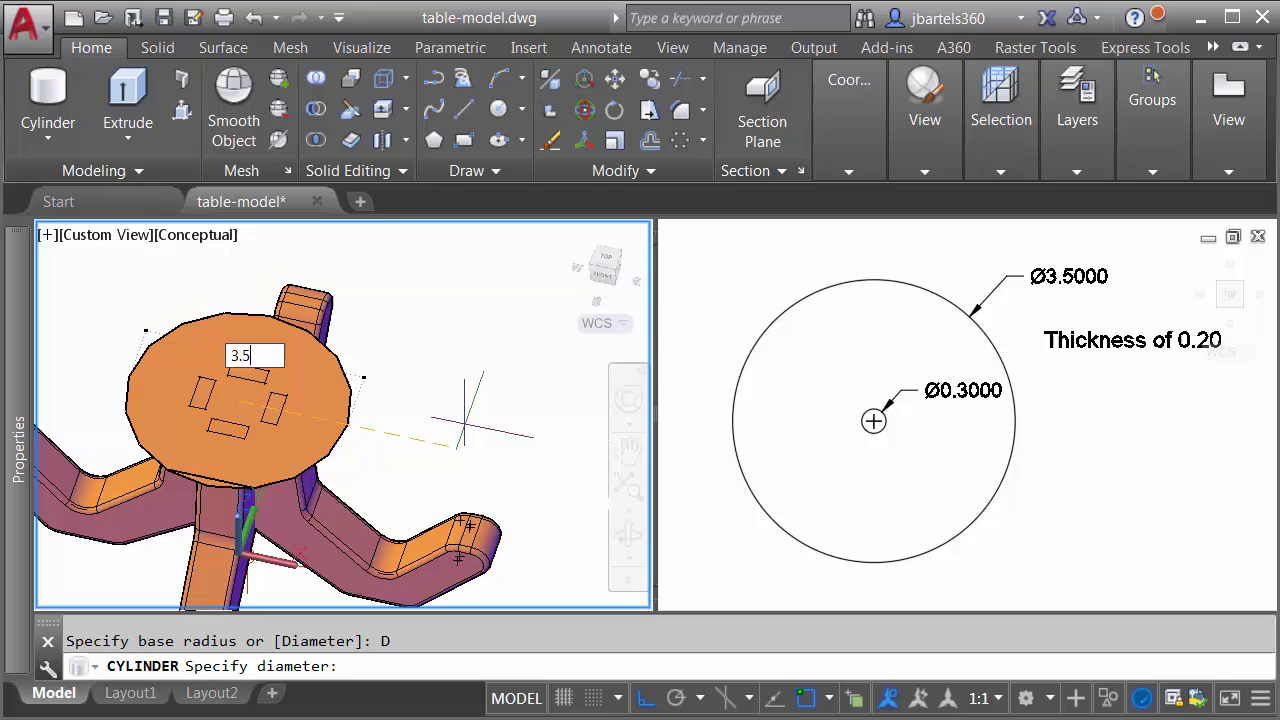
key(Return)
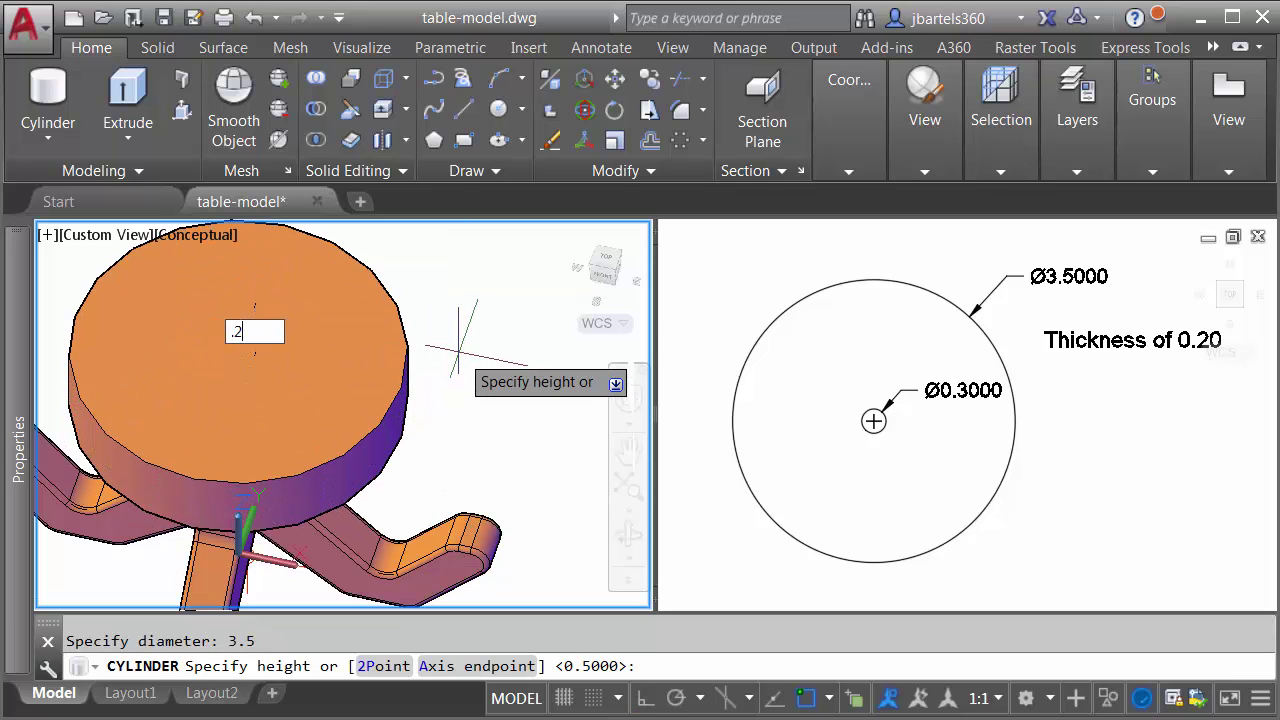
text(.2)
key(Return)
key(Escape)
mouse_move(470, 450)
shift+middle_down()
mouse_move(443, 433)
mouse_move(443, 384)
mouse_move(447, 443)
shift+middle_up()
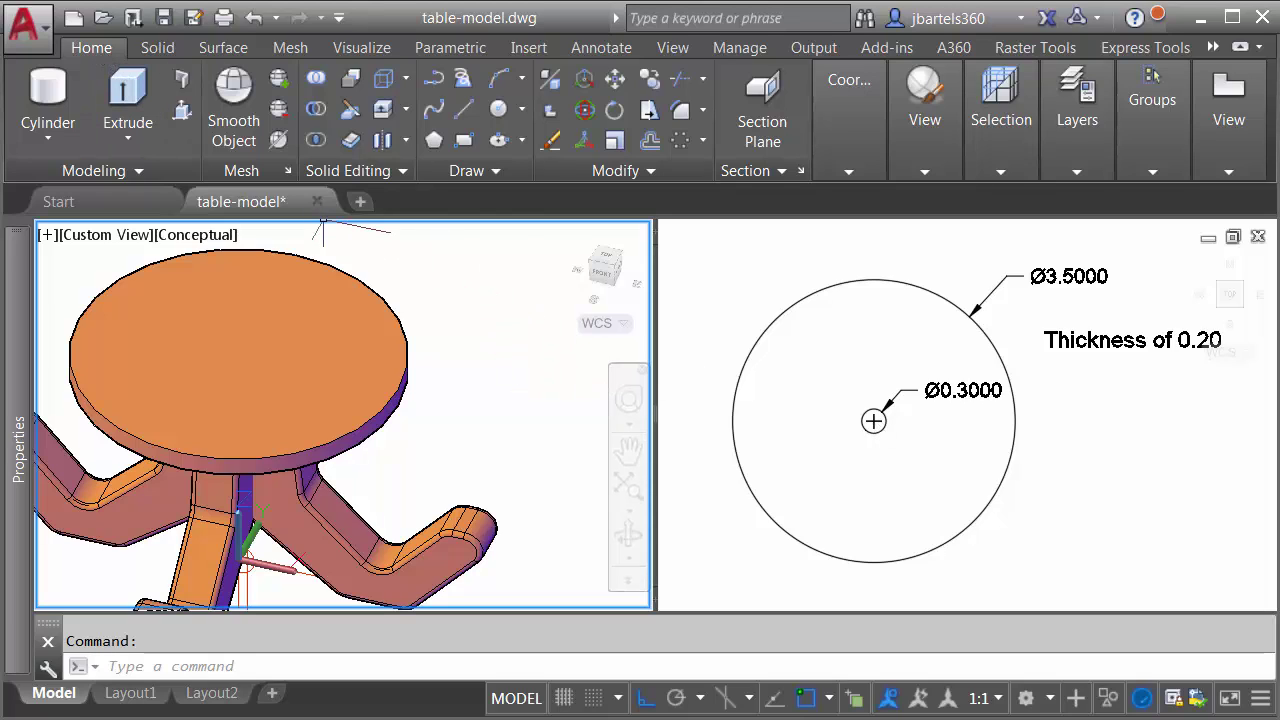
Step: Draw a 0.3-diameter circle snapped to the tabletop's centre point with the Center snap
click(497, 125)
scroll(470, 360, up, 3)
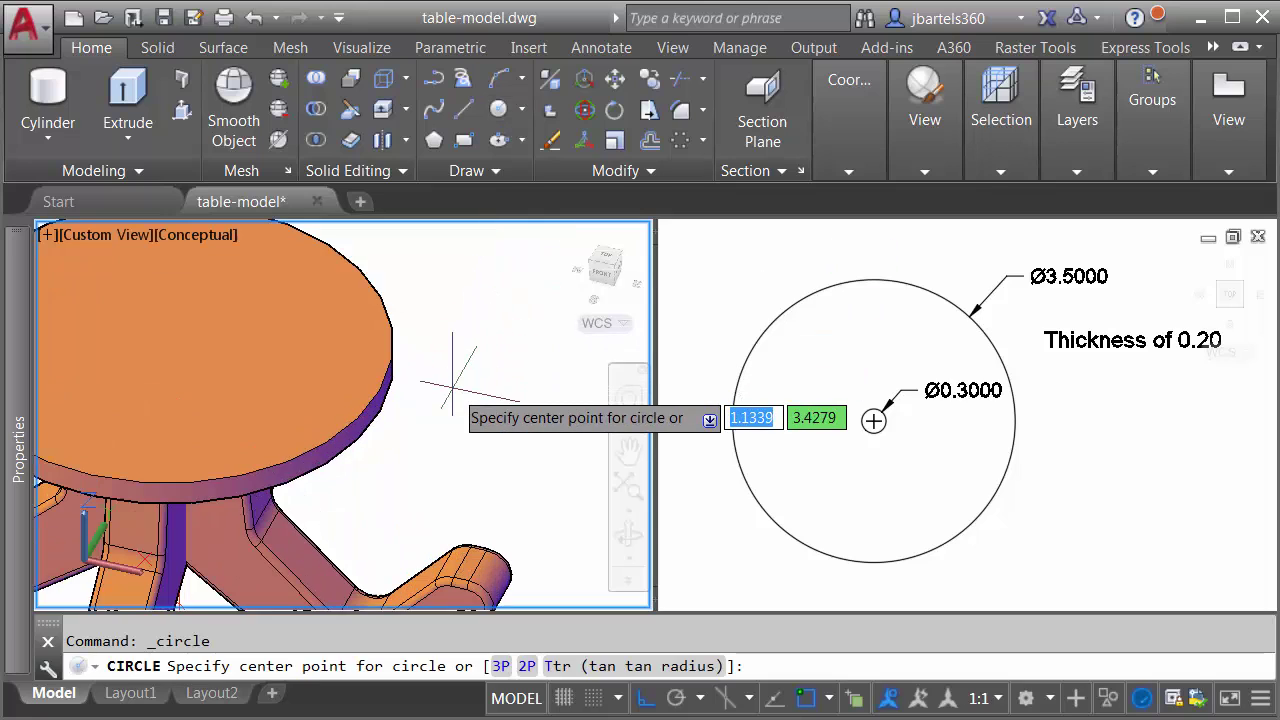
middle_drag(443, 386, 506, 389)
shift+right_click(512, 355)
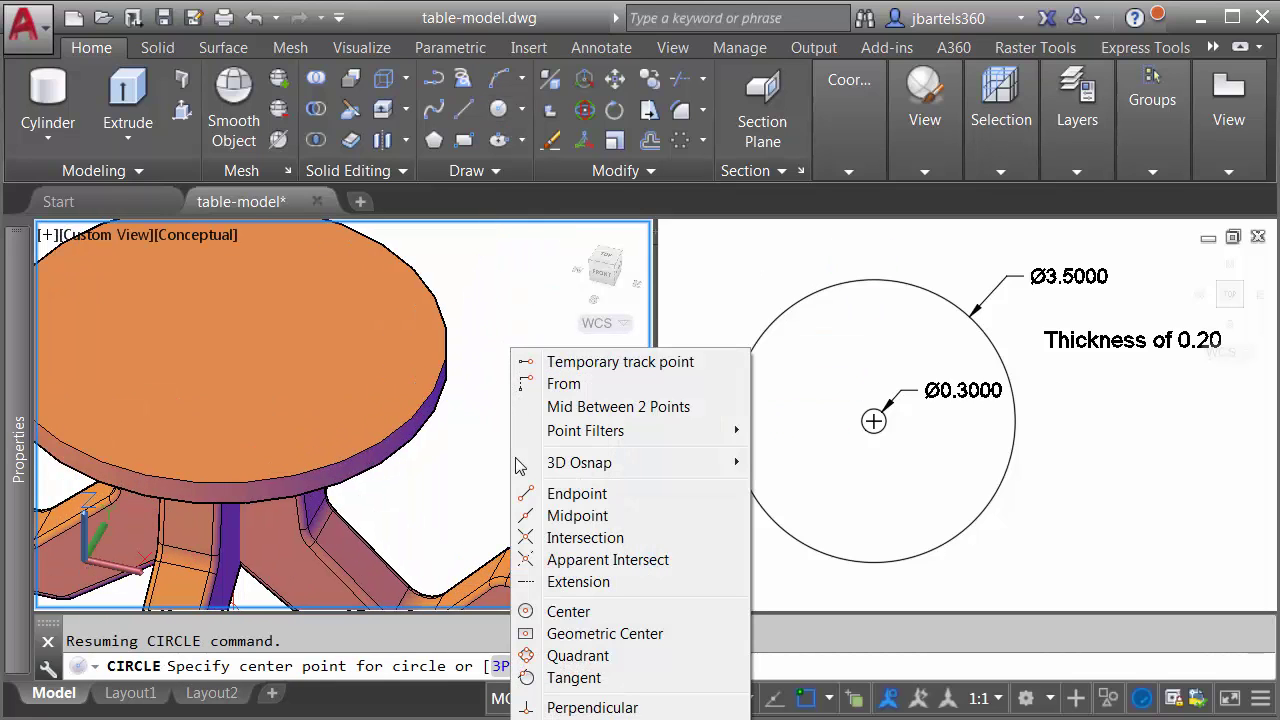
click(568, 611)
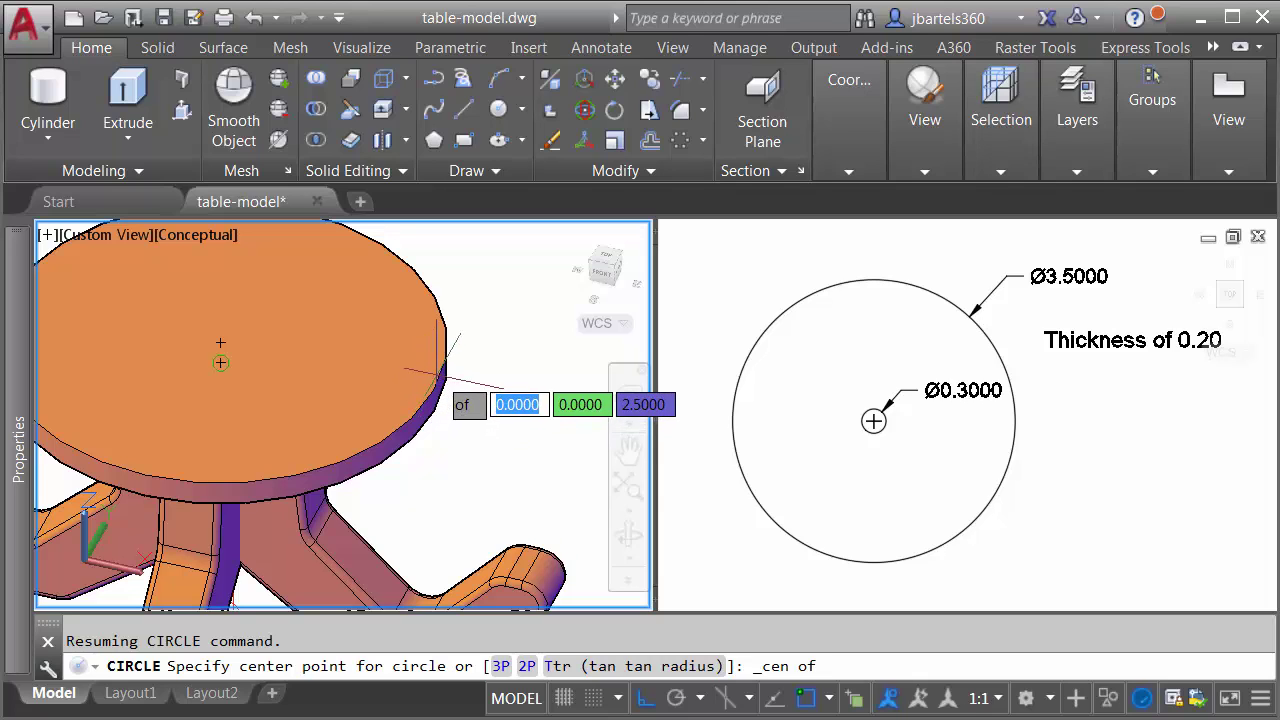
click(407, 405)
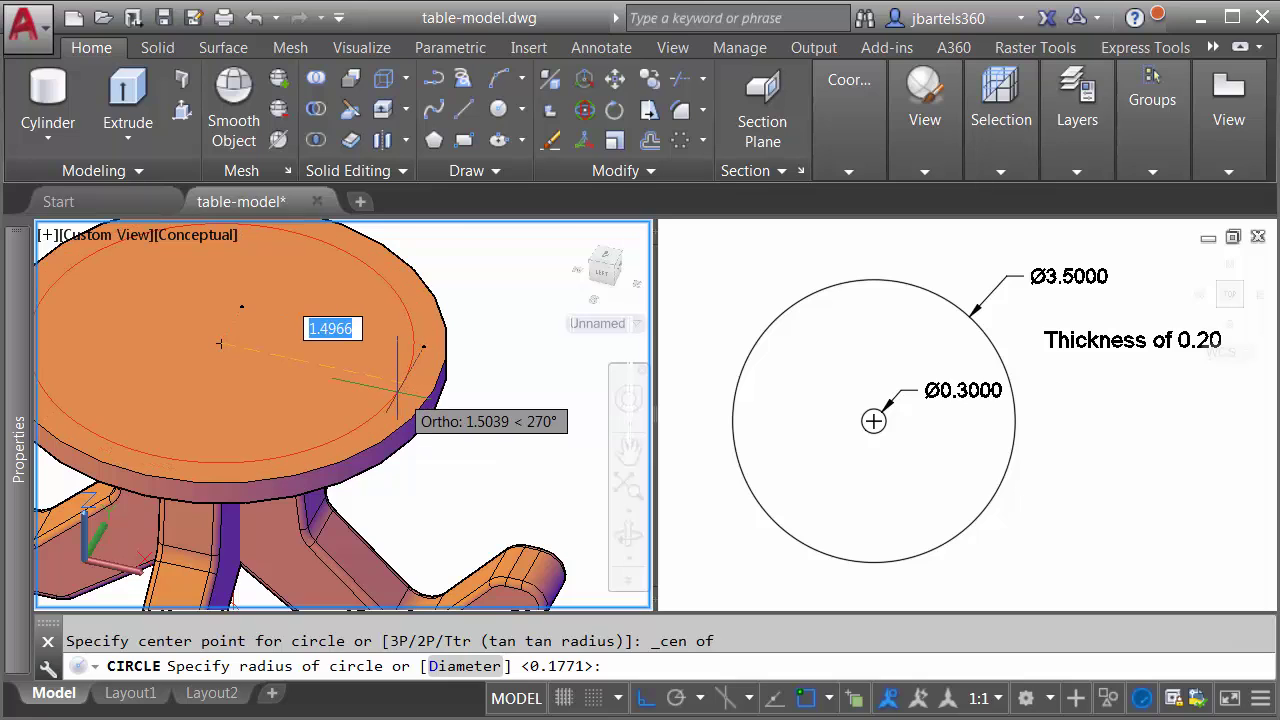
click(445, 666)
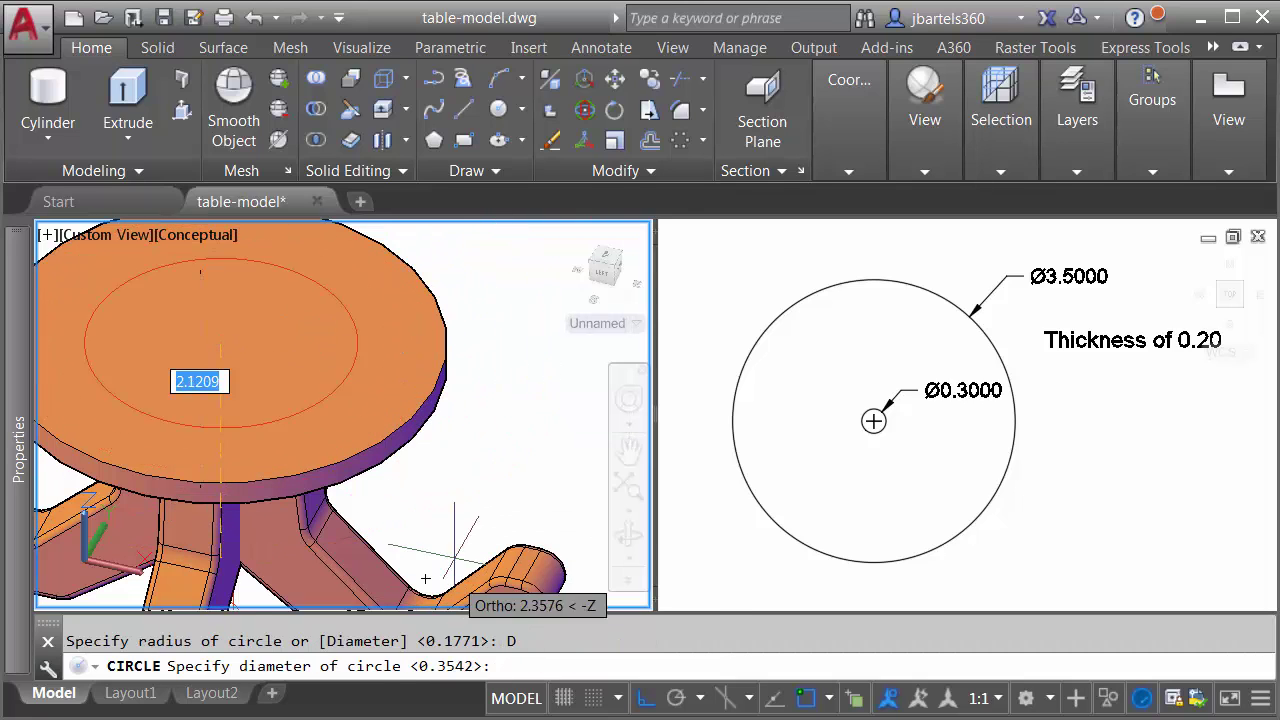
text(.3)
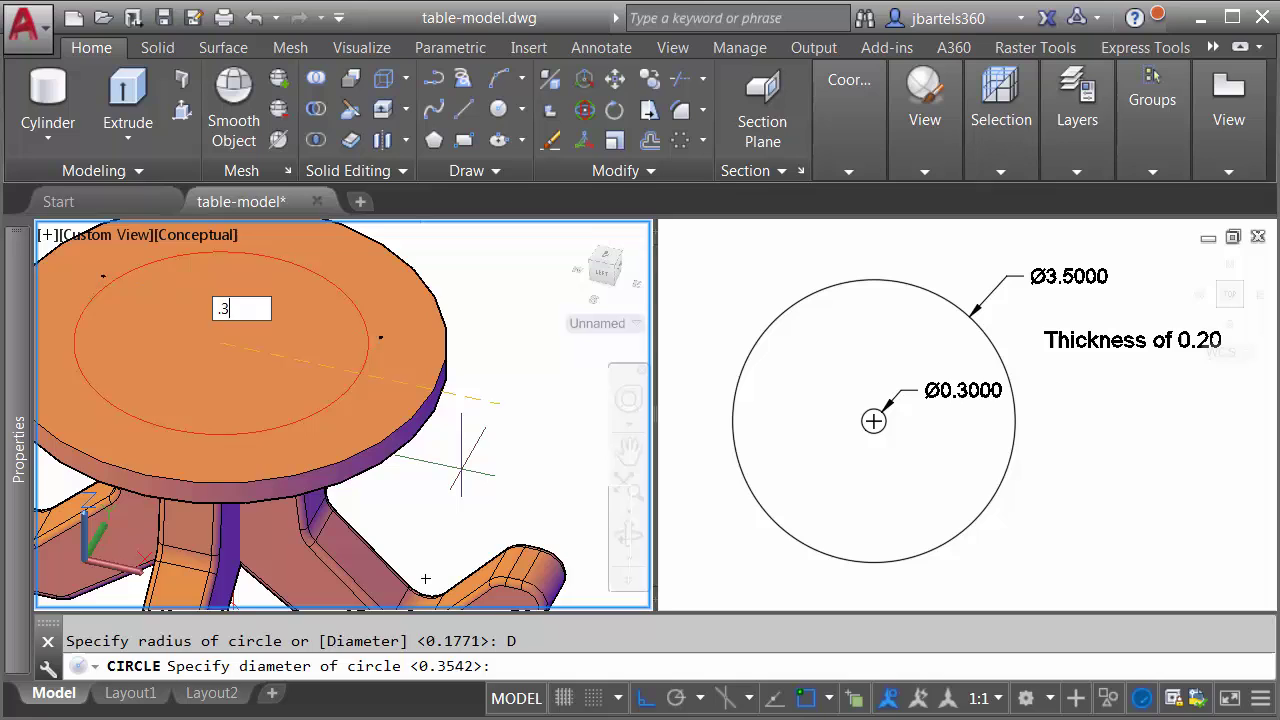
key(Return)
middle_drag(480, 423, 503, 438)
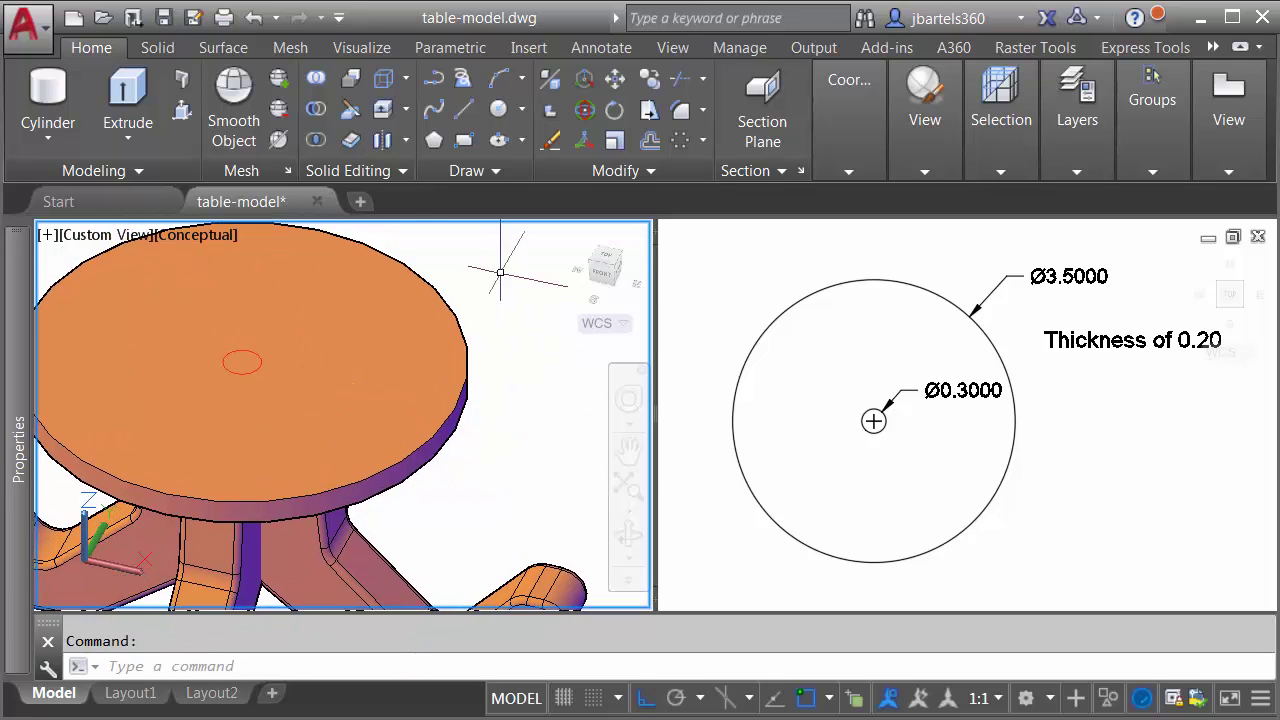
Step: Press-pull the small centre circle down through the tabletop to cut the hole
click(185, 113)
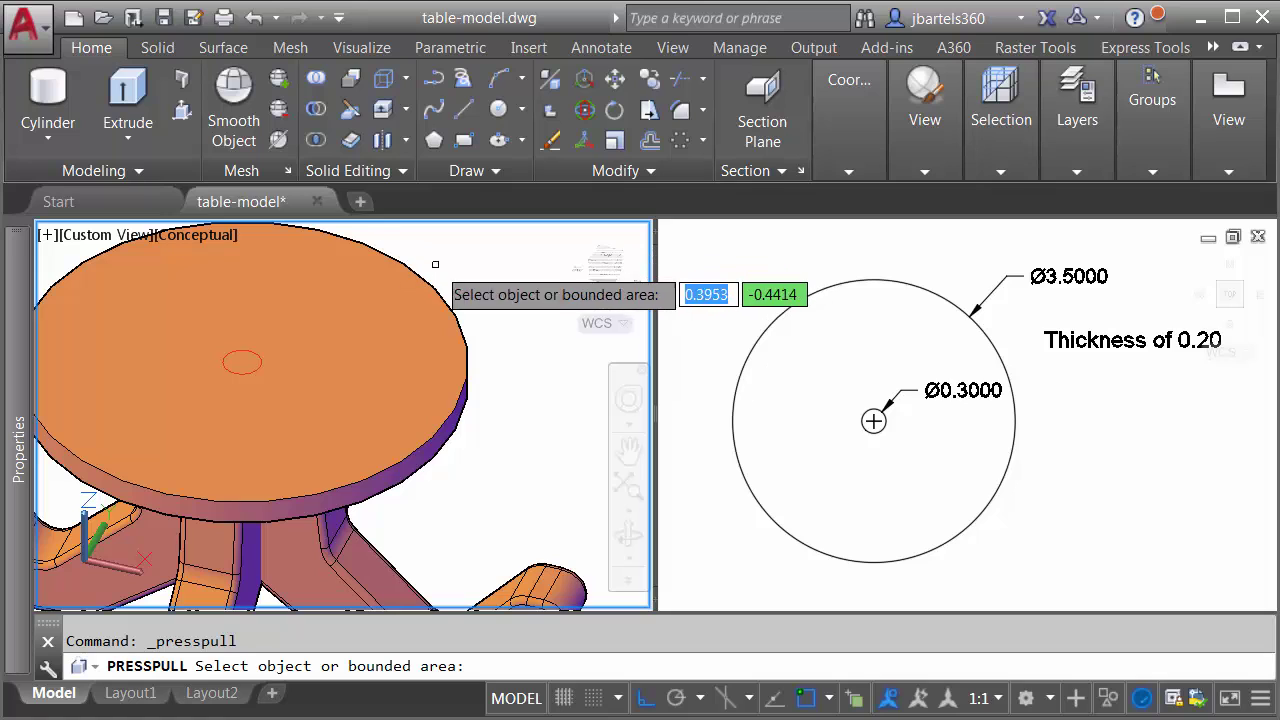
click(240, 361)
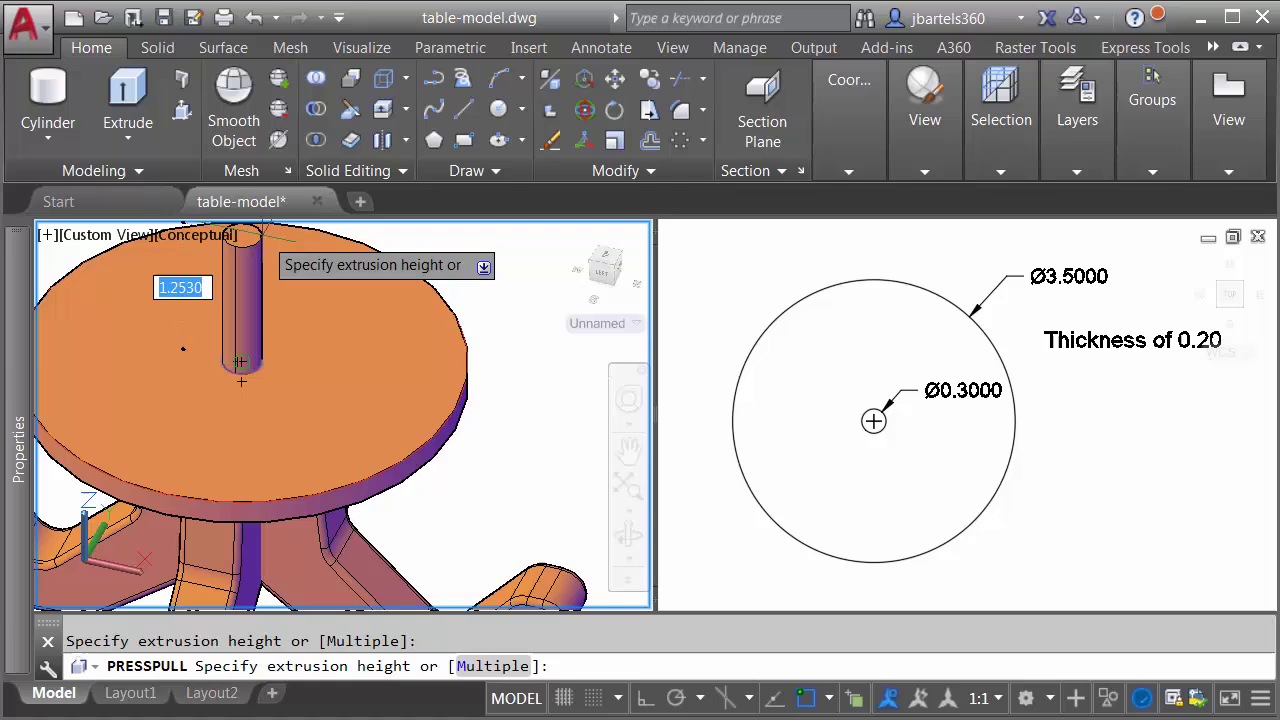
scroll(240, 361, down, 3)
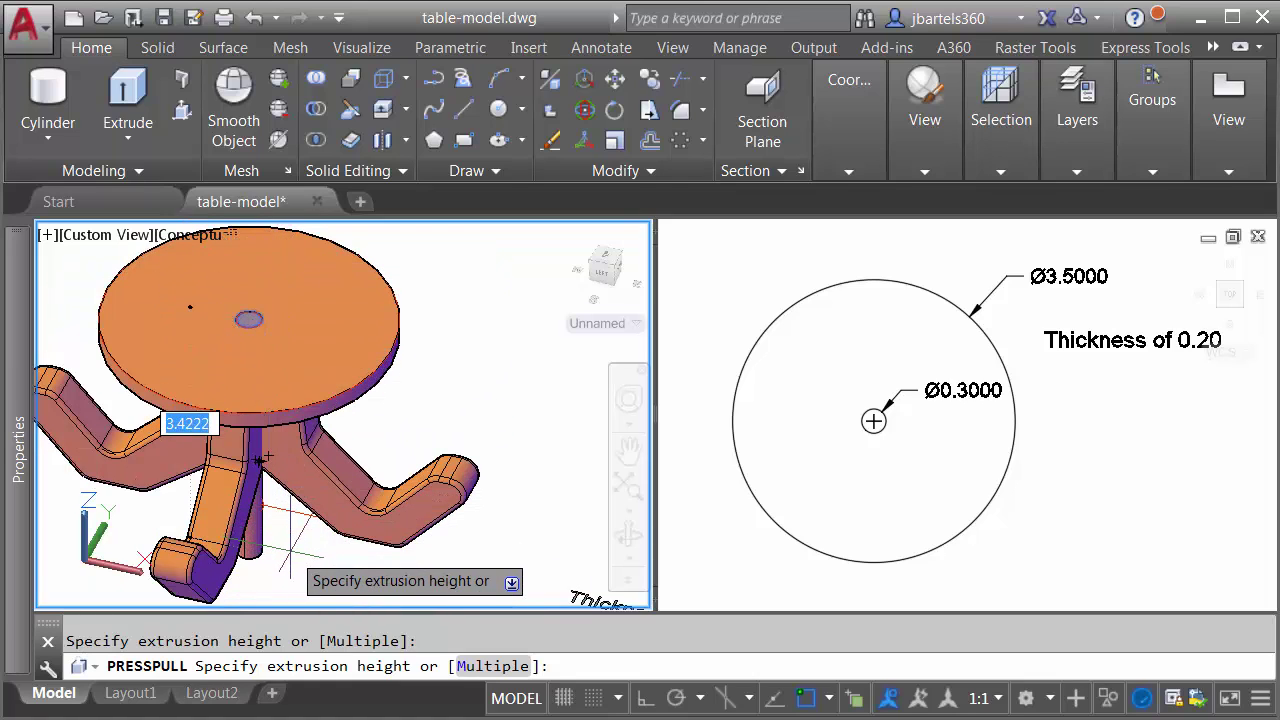
click(263, 458)
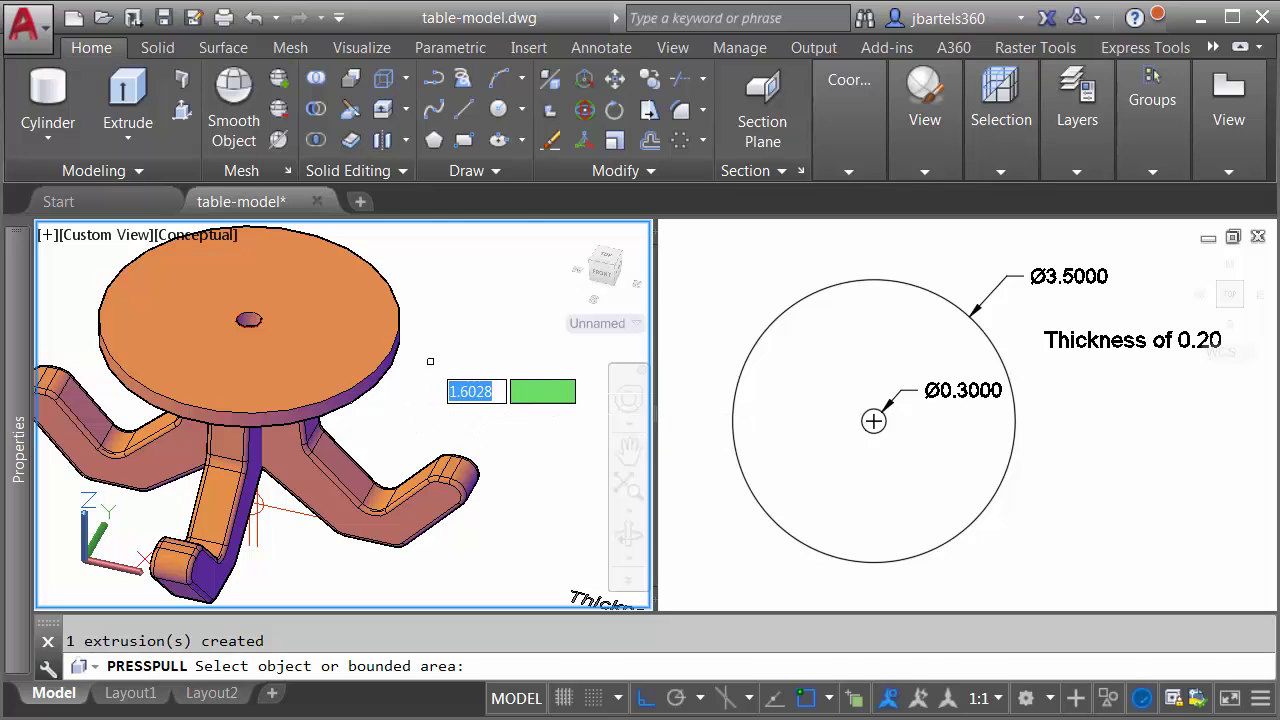
key(Escape)
mouse_move(476, 342)
shift+middle_down()
mouse_move(471, 446)
mouse_move(460, 437)
mouse_move(474, 337)
shift+middle_up()
scroll(418, 271, up, 3)
middle_drag(418, 271, 431, 345)
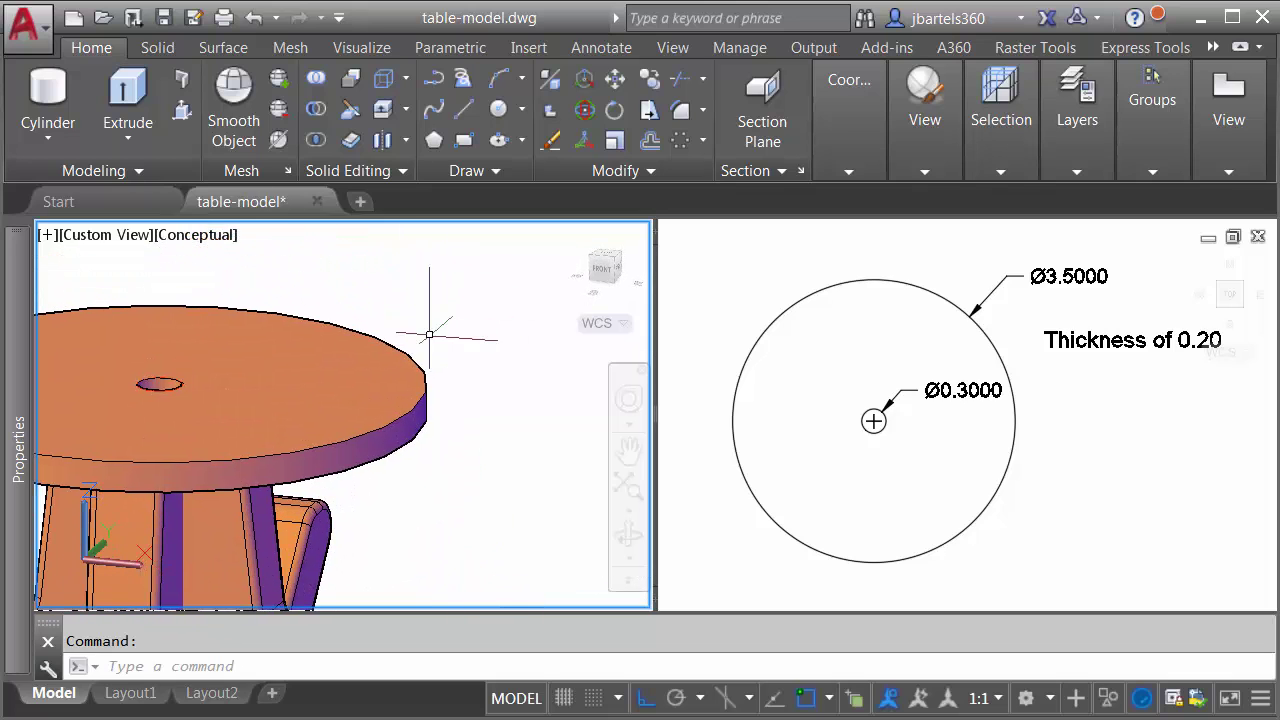
Step: Fillet Edge the tabletop's upper and lower rim edges with a 0.05 radius
click(162, 49)
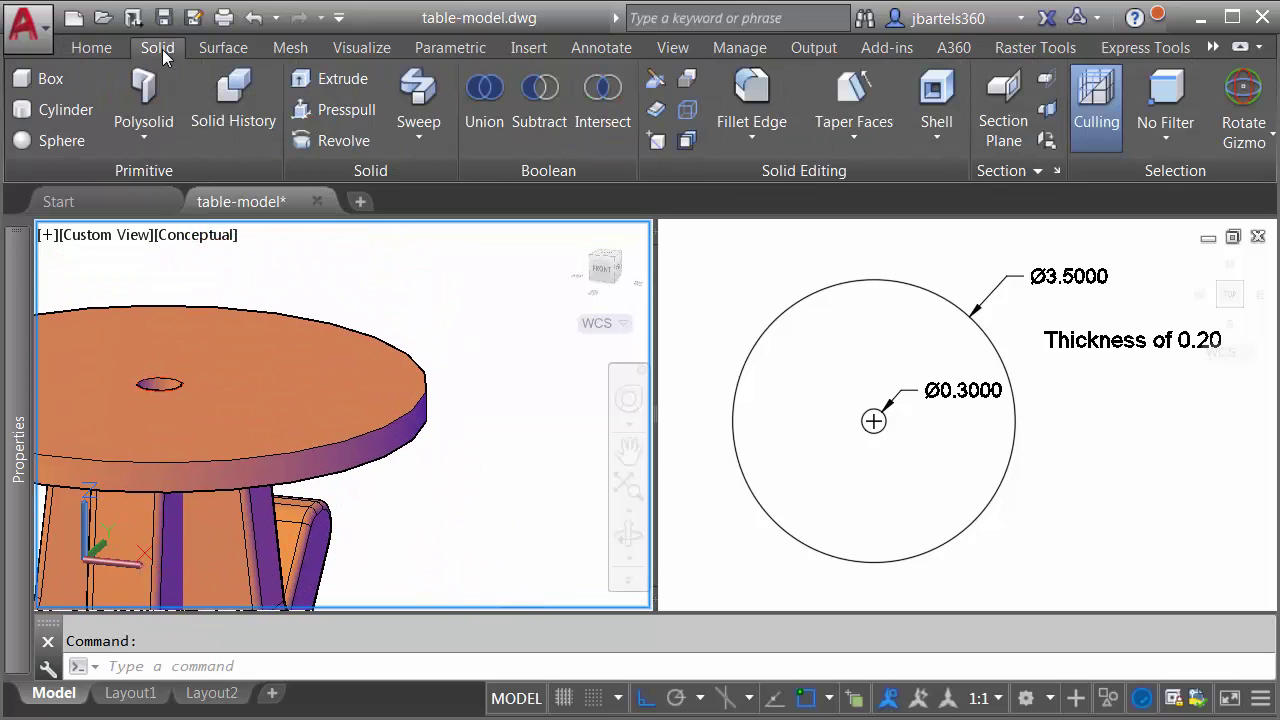
click(751, 100)
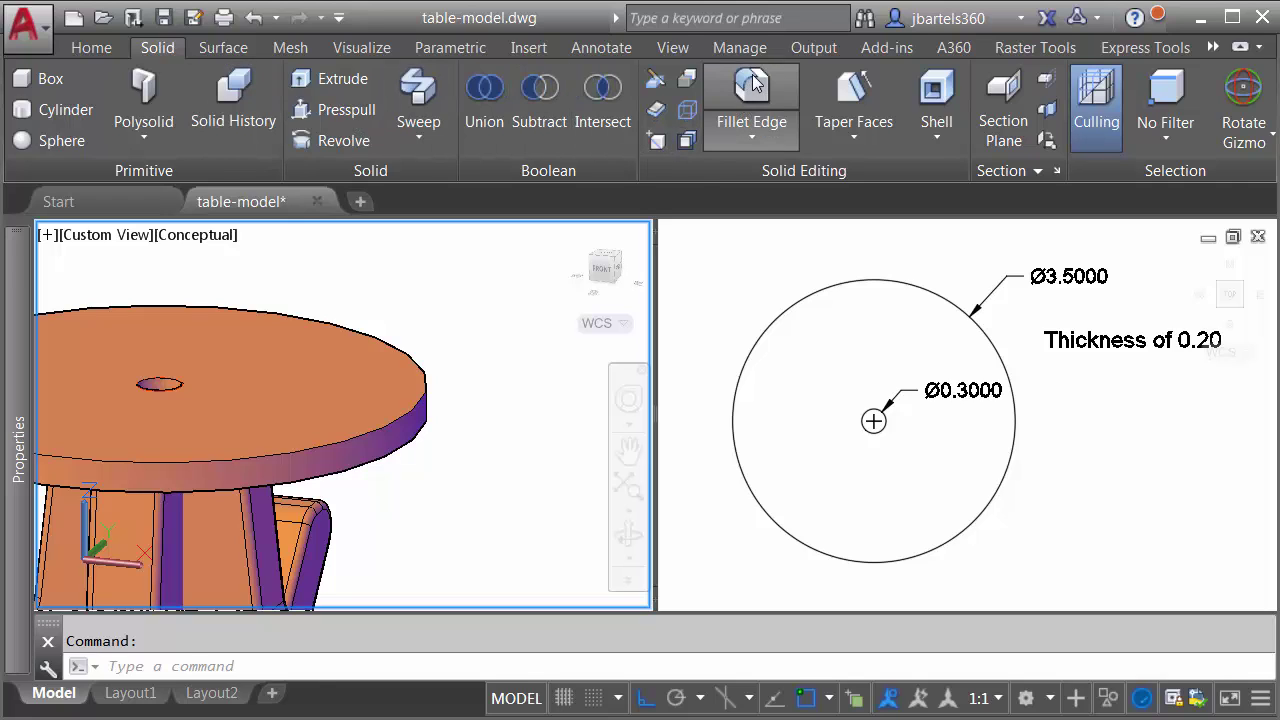
click(416, 358)
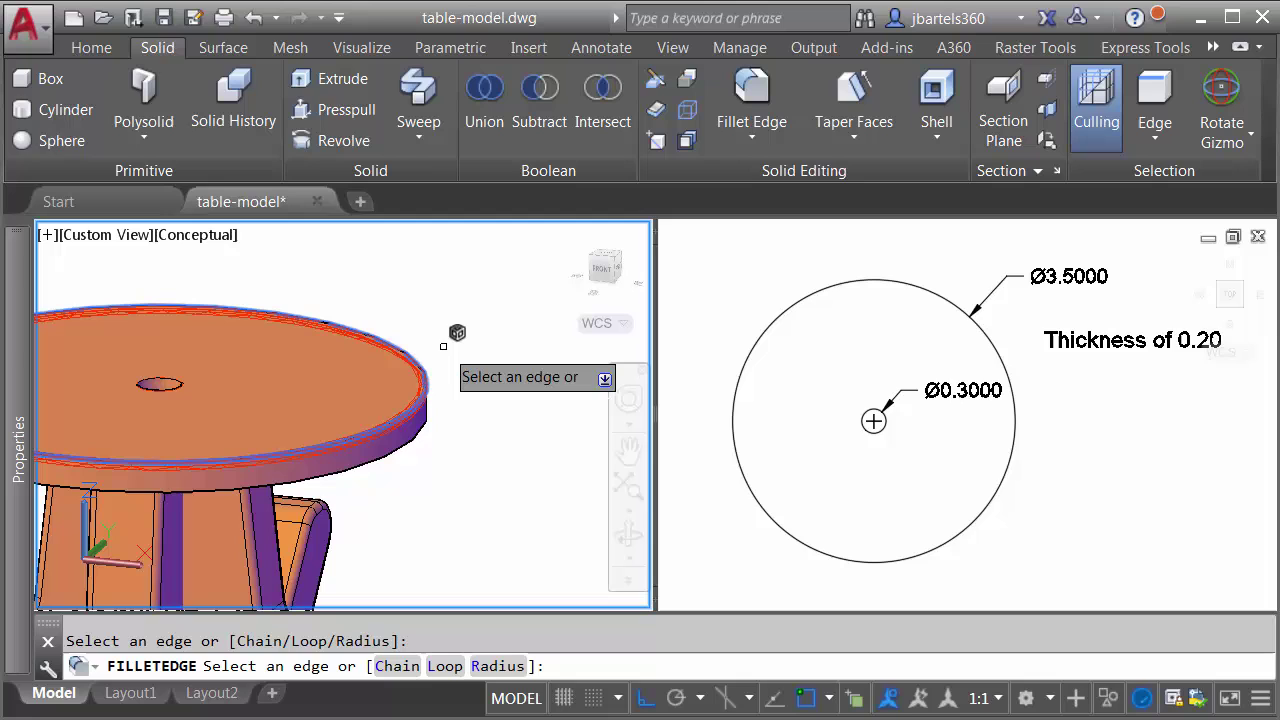
key(Return)
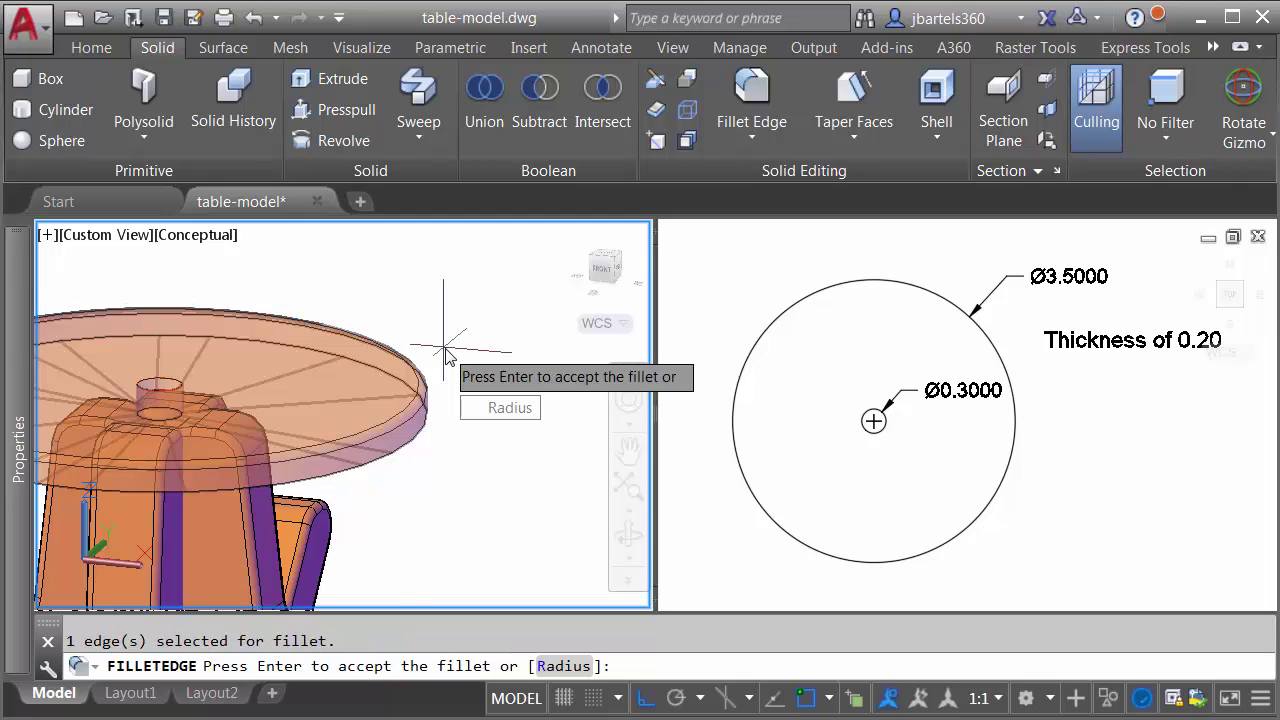
key(Return)
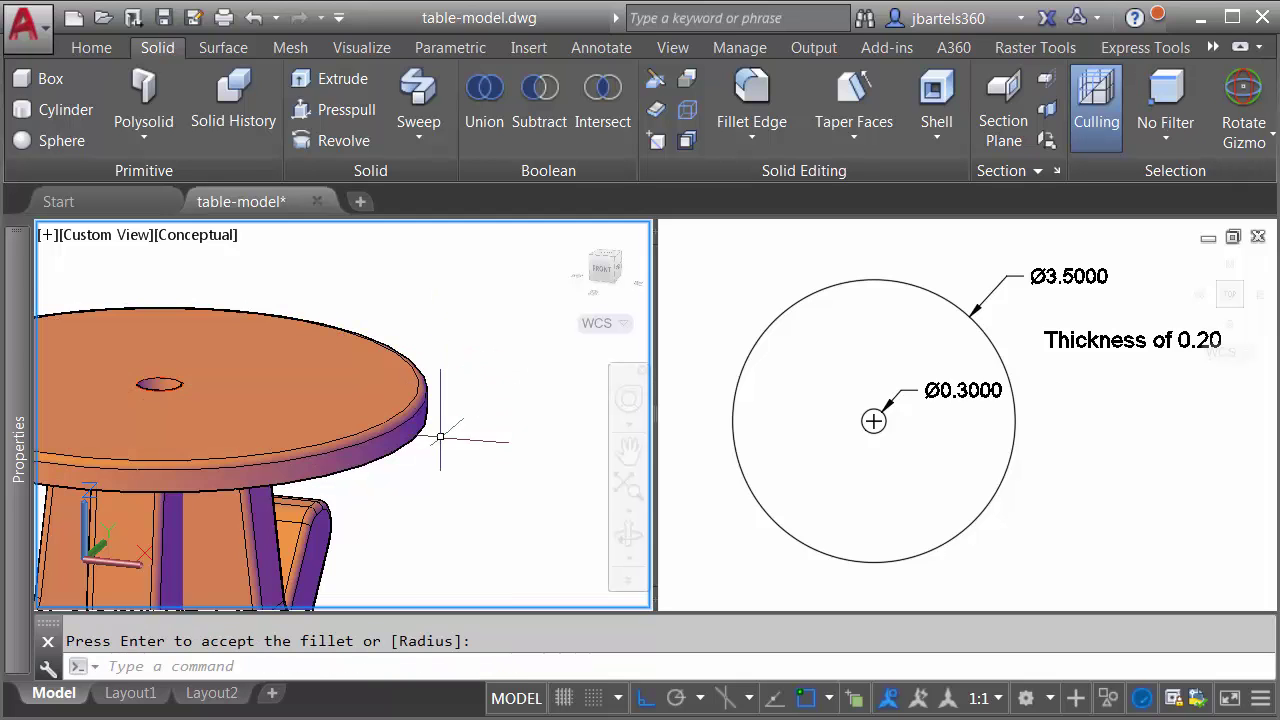
key(Return)
click(436, 445)
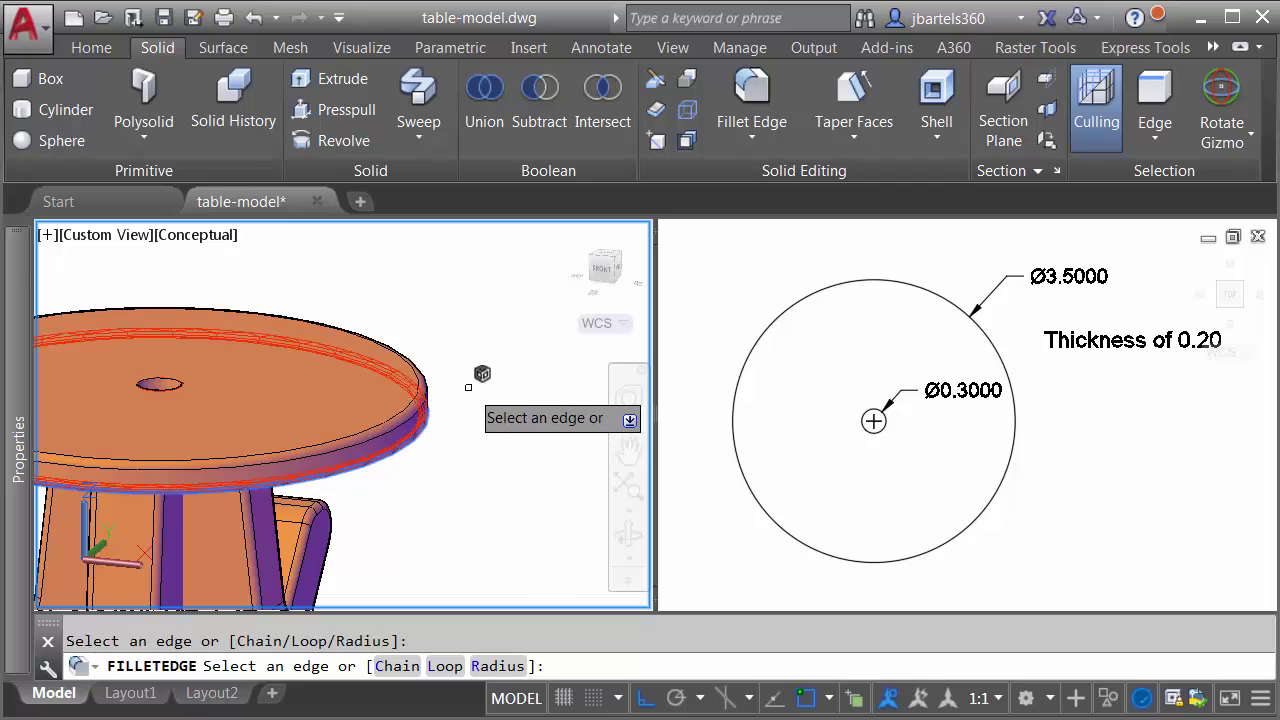
key(Return)
key(Return)
scroll(486, 363, down, 5)
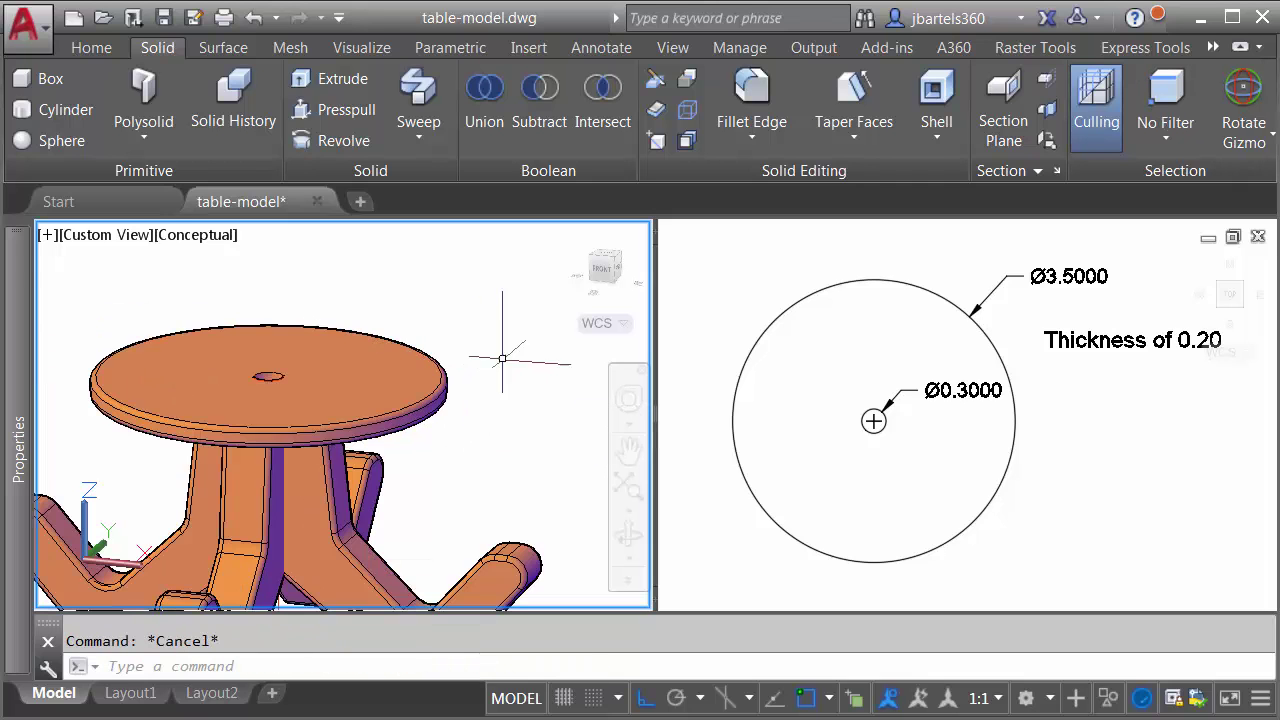
Step: Pan the reference viewport to centre the seat reference drawing
middle_drag(514, 377, 435, 401)
key(Escape)
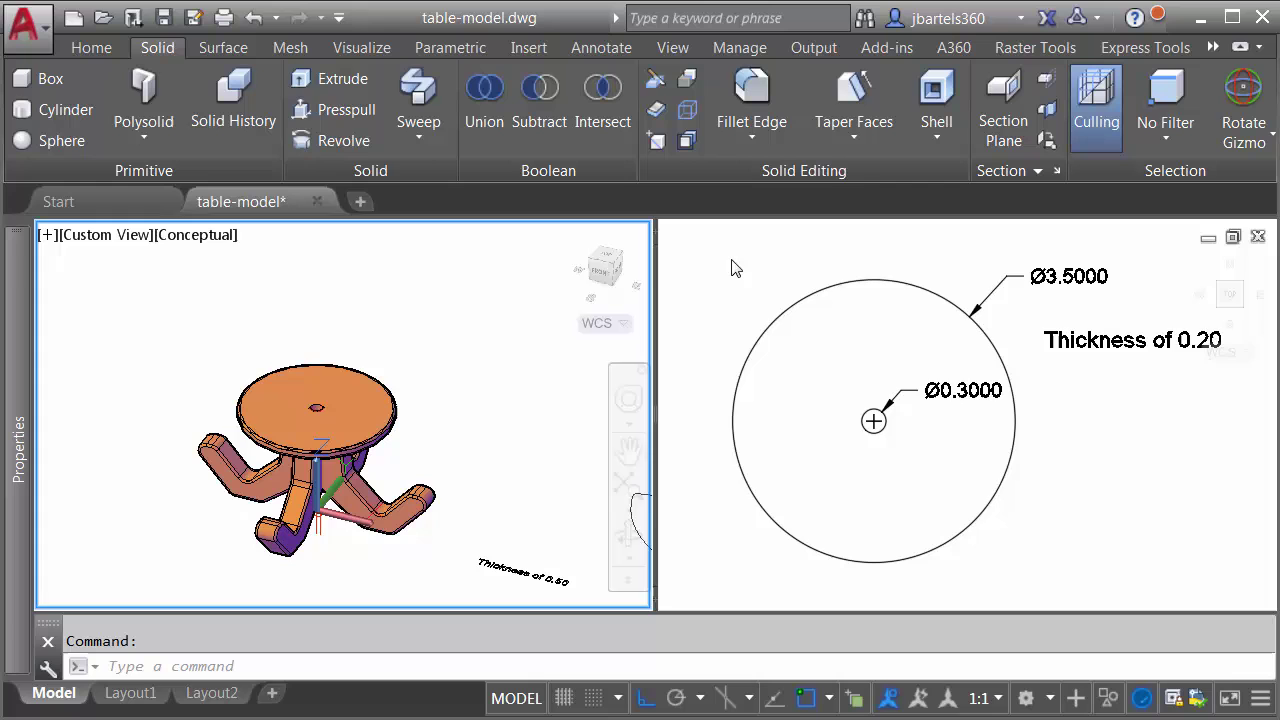
click(735, 262)
scroll(735, 300, down, 4)
middle_drag(705, 355, 951, 376)
scroll(951, 376, up, 3)
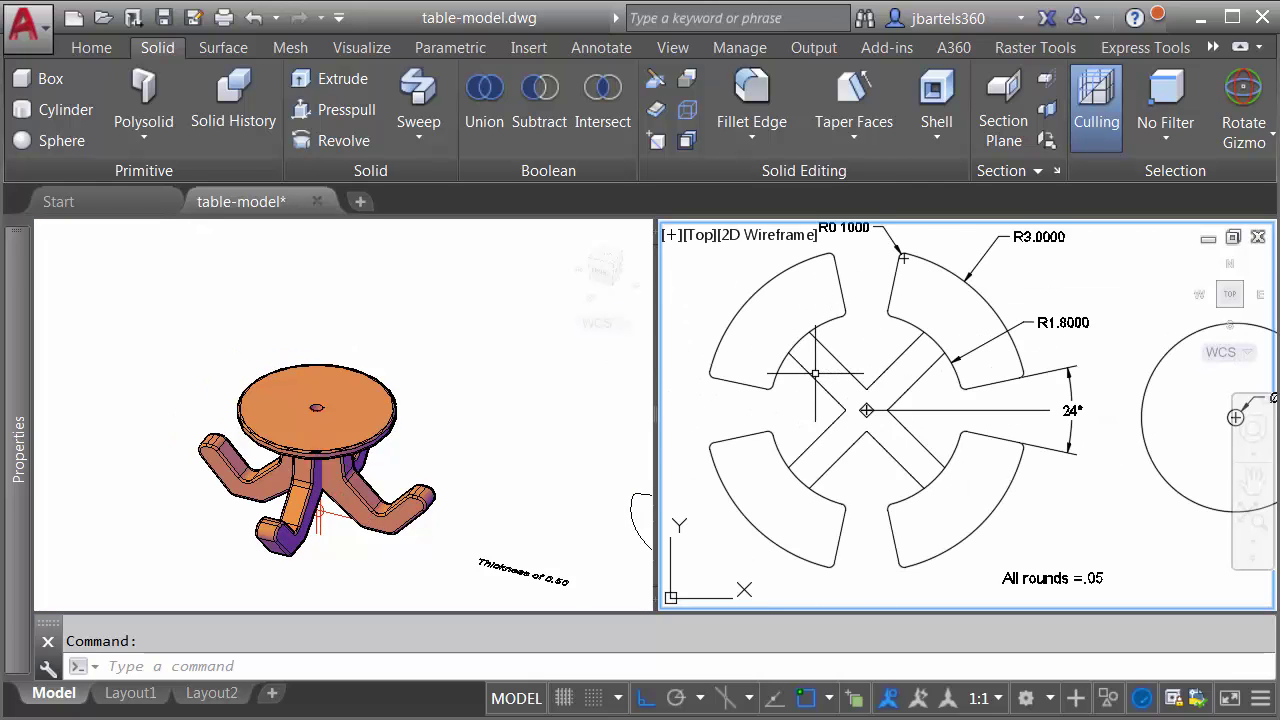
middle_drag(830, 360, 868, 390)
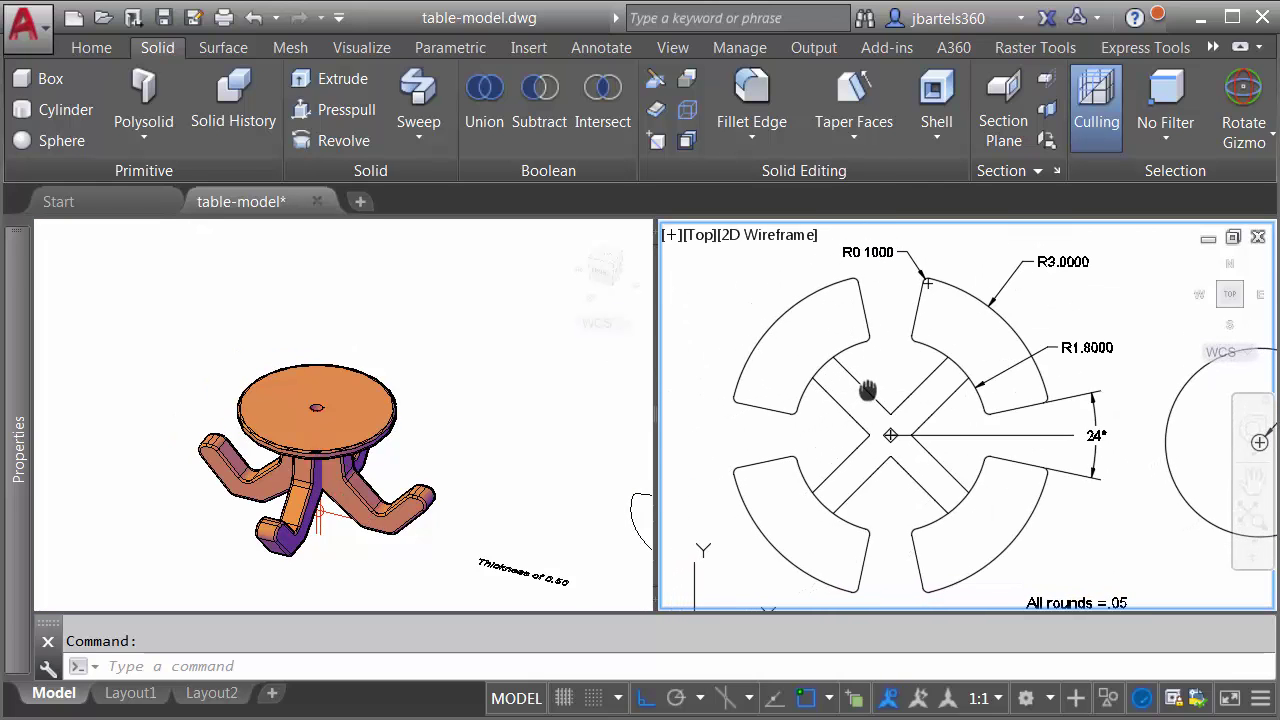
Step: Switch the 3D viewport to Top view and pan to empty space beside the table
click(486, 391)
middle_drag(486, 391, 400, 387)
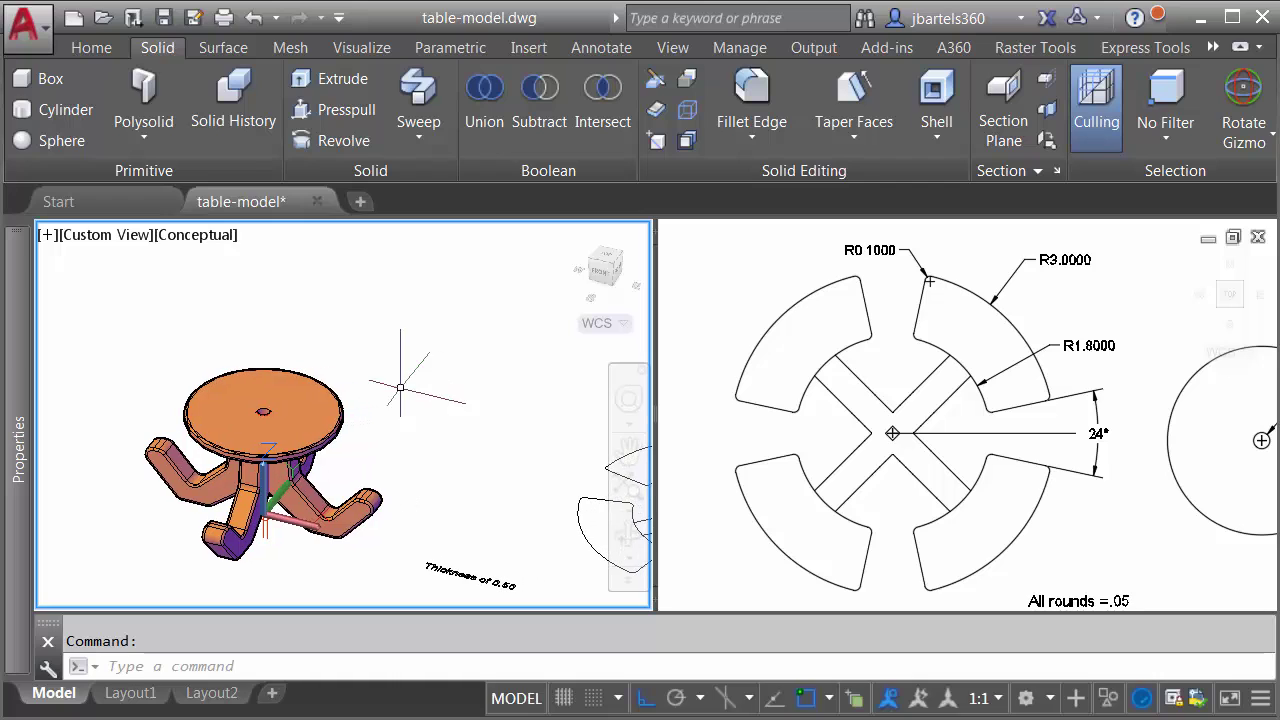
click(606, 262)
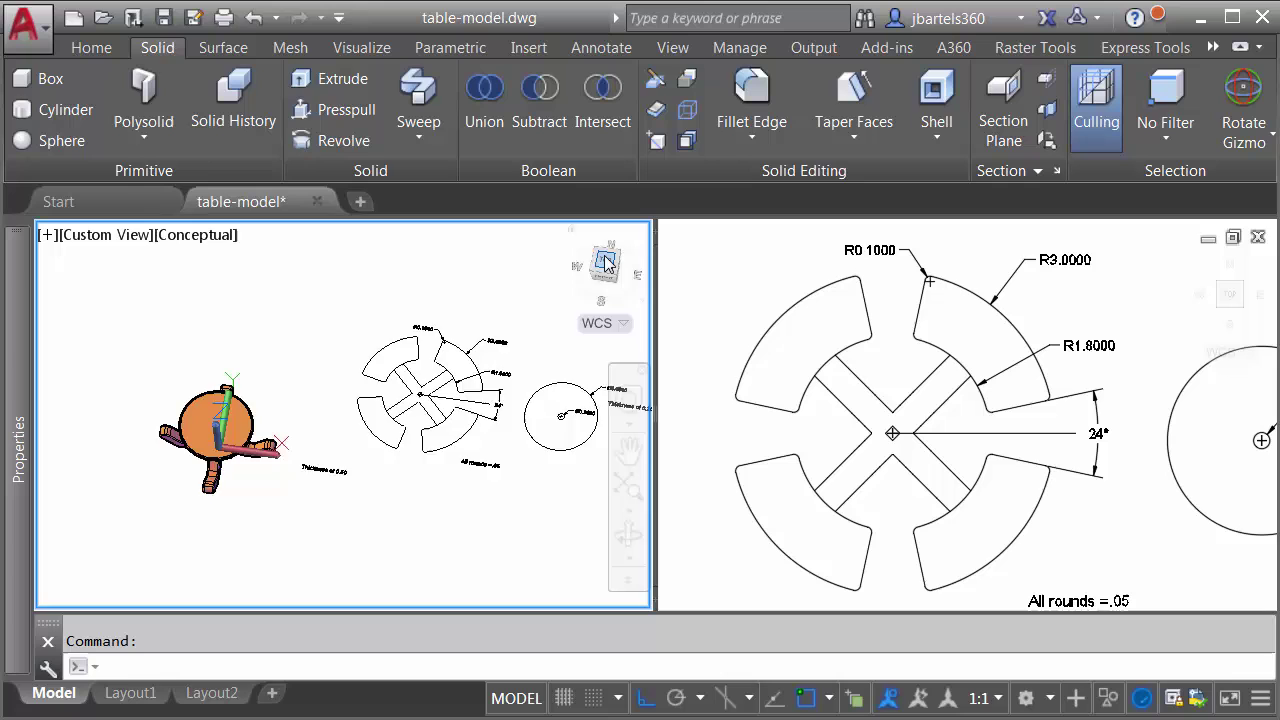
scroll(266, 351, up, 3)
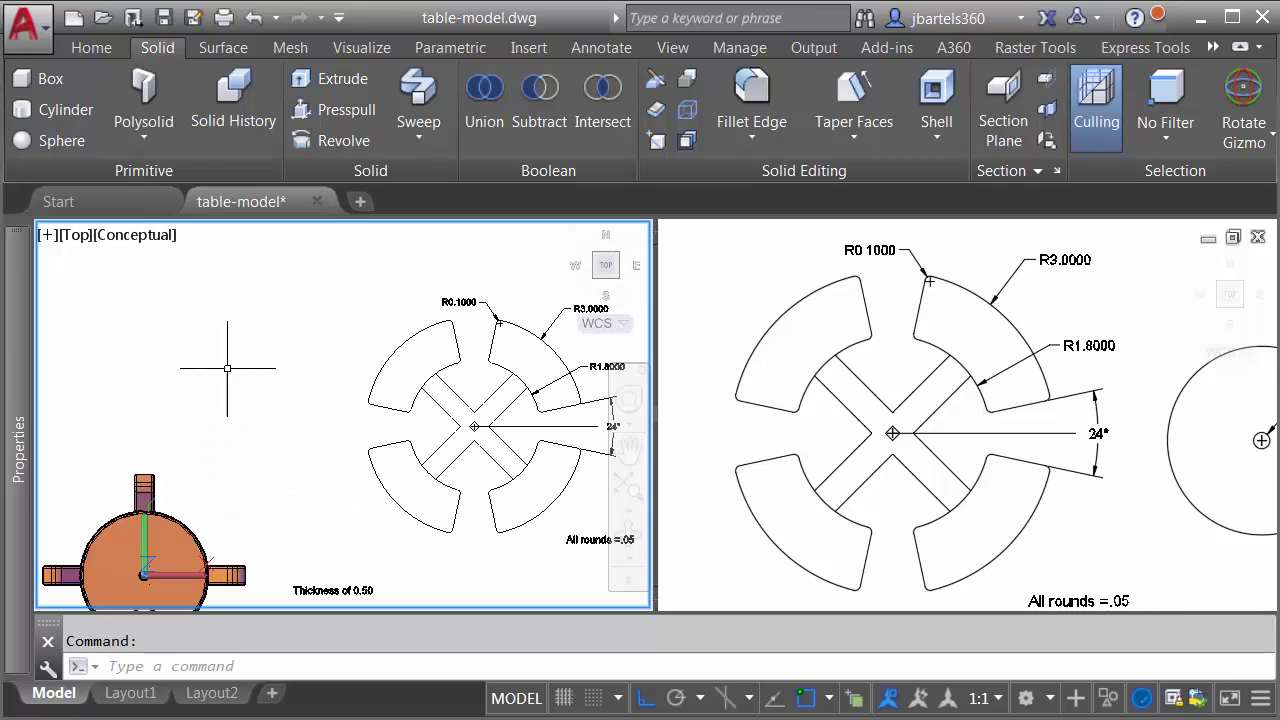
middle_drag(223, 277, 306, 423)
scroll(213, 411, up, 2)
scroll(213, 411, up, 1)
middle_drag(213, 411, 213, 413)
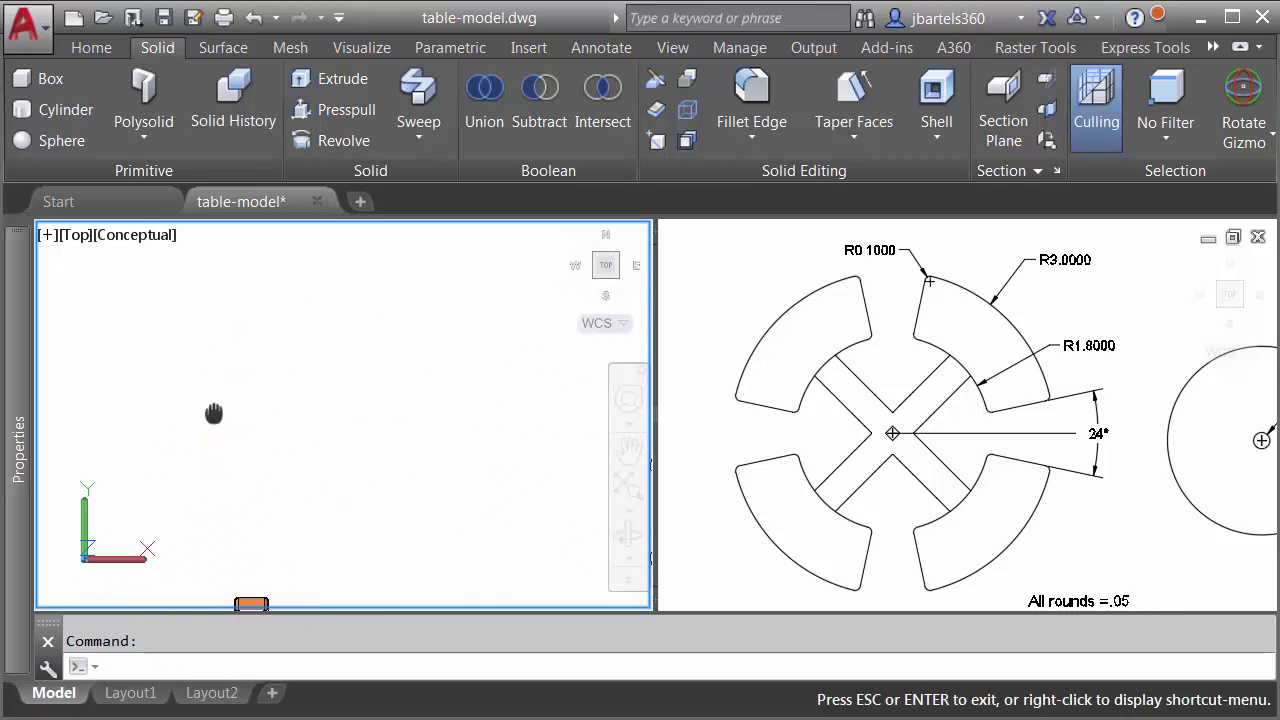
Step: Draw a radius-3 circle in empty space beside the table
click(91, 47)
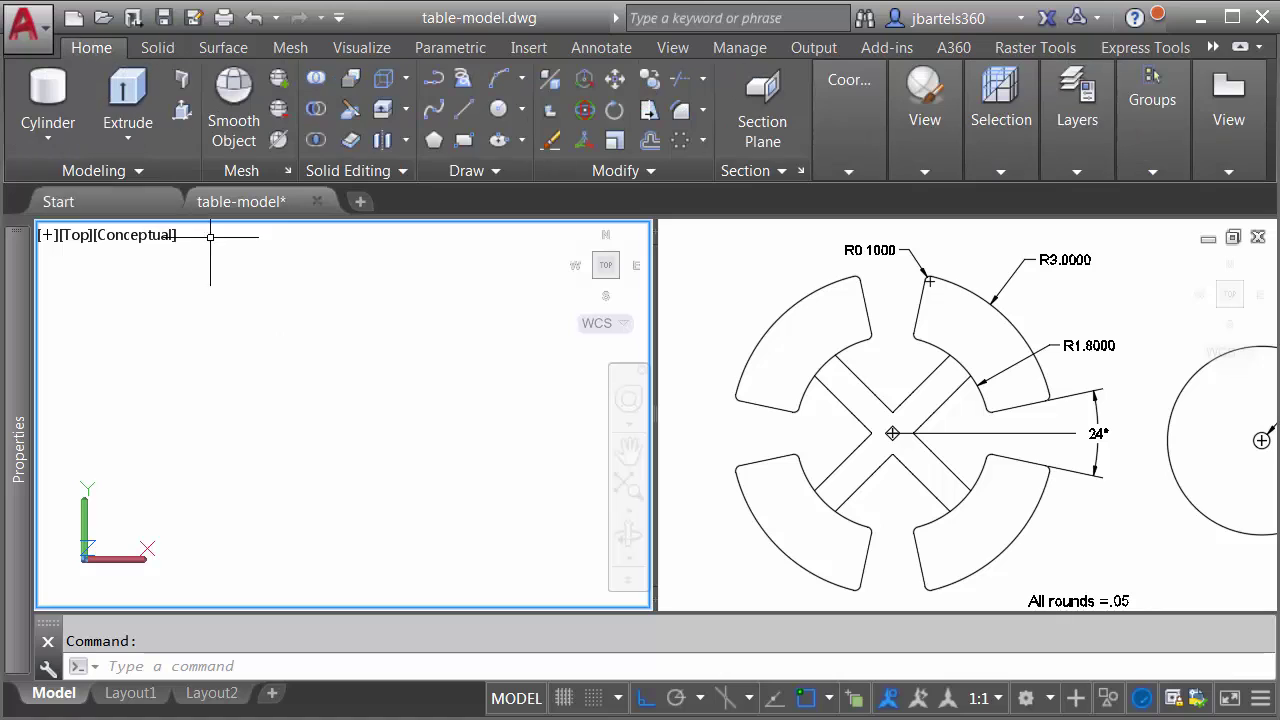
click(497, 112)
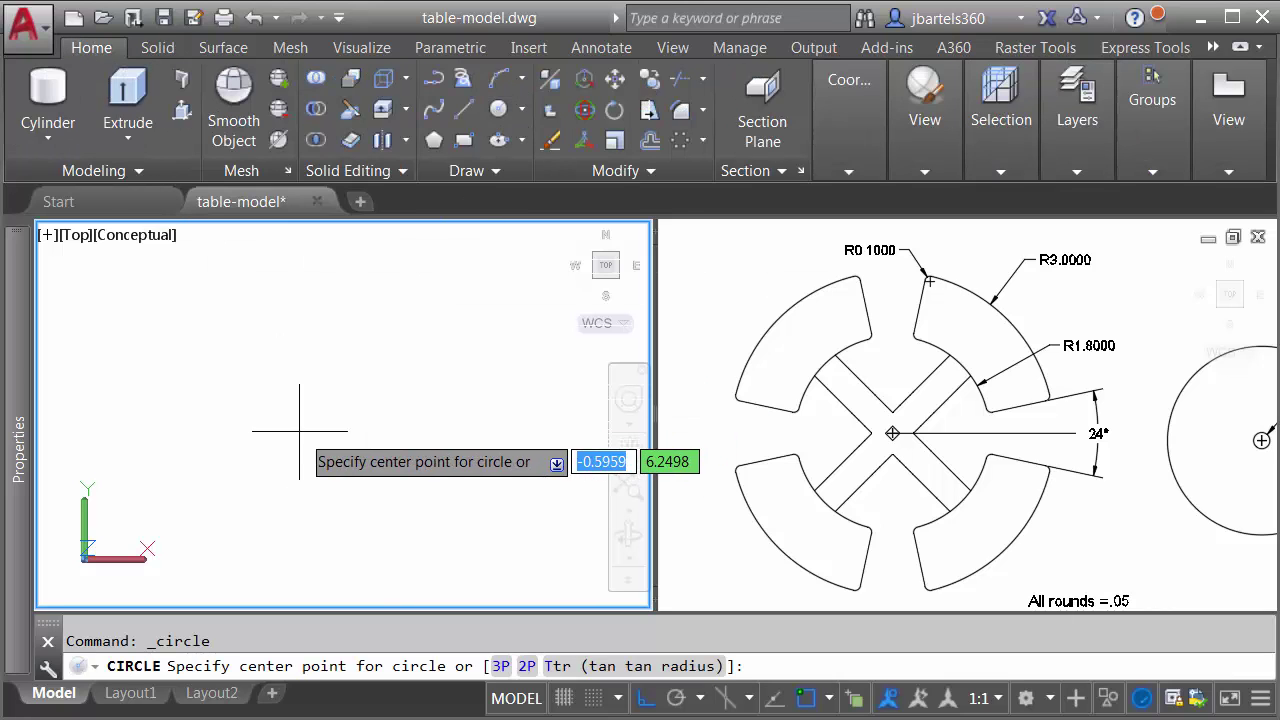
click(300, 431)
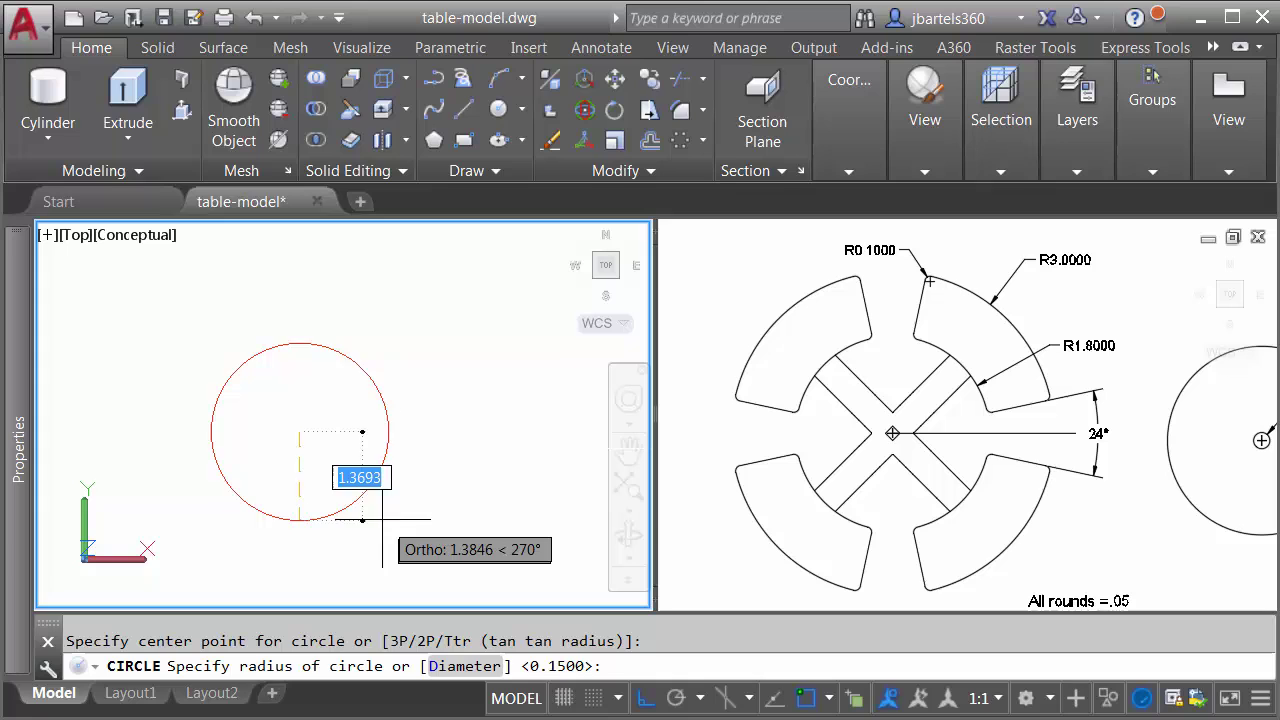
text(3)
key(Return)
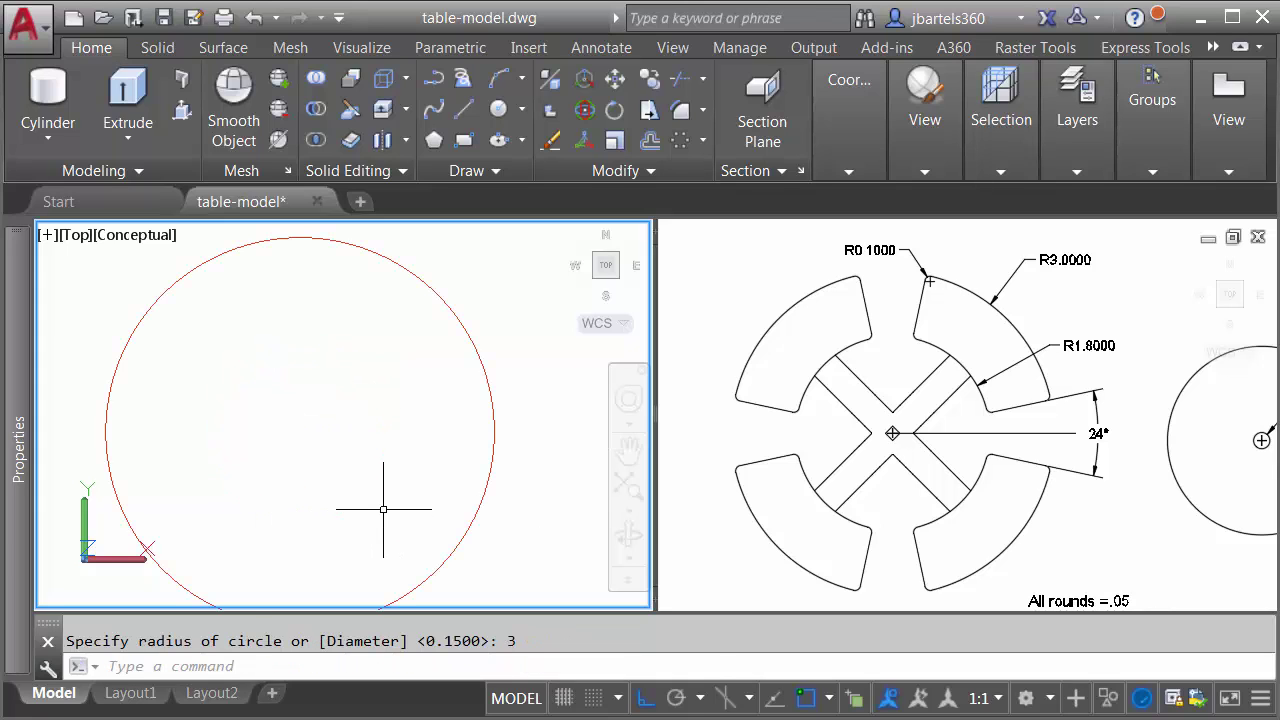
Step: Add a concentric radius-1.8 circle and a small inner circle at the same centre
key(Return)
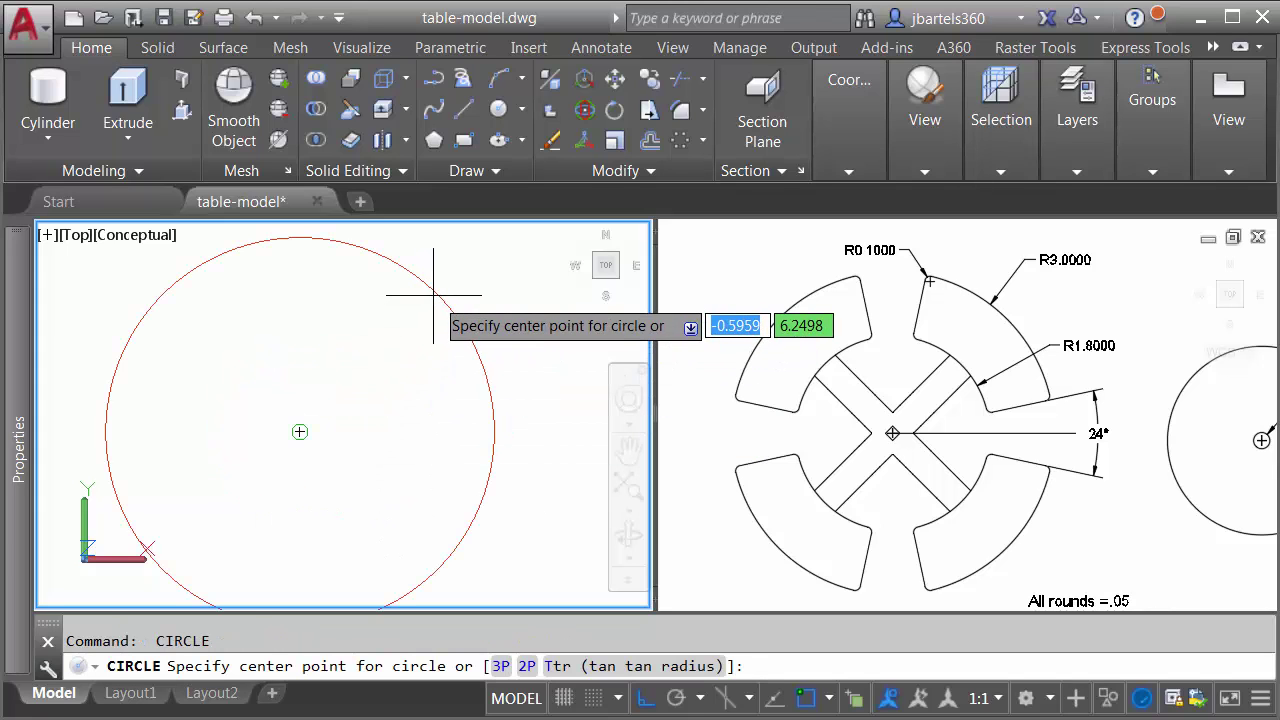
click(430, 260)
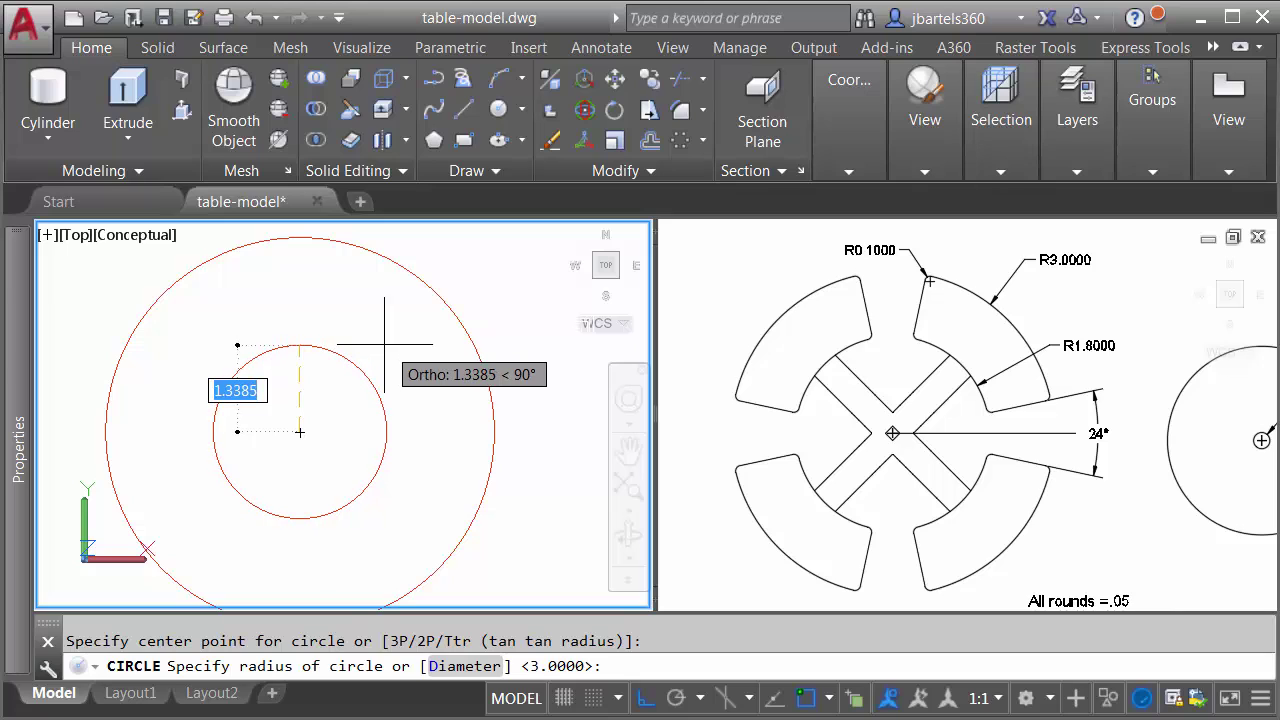
text(1)
key(Return)
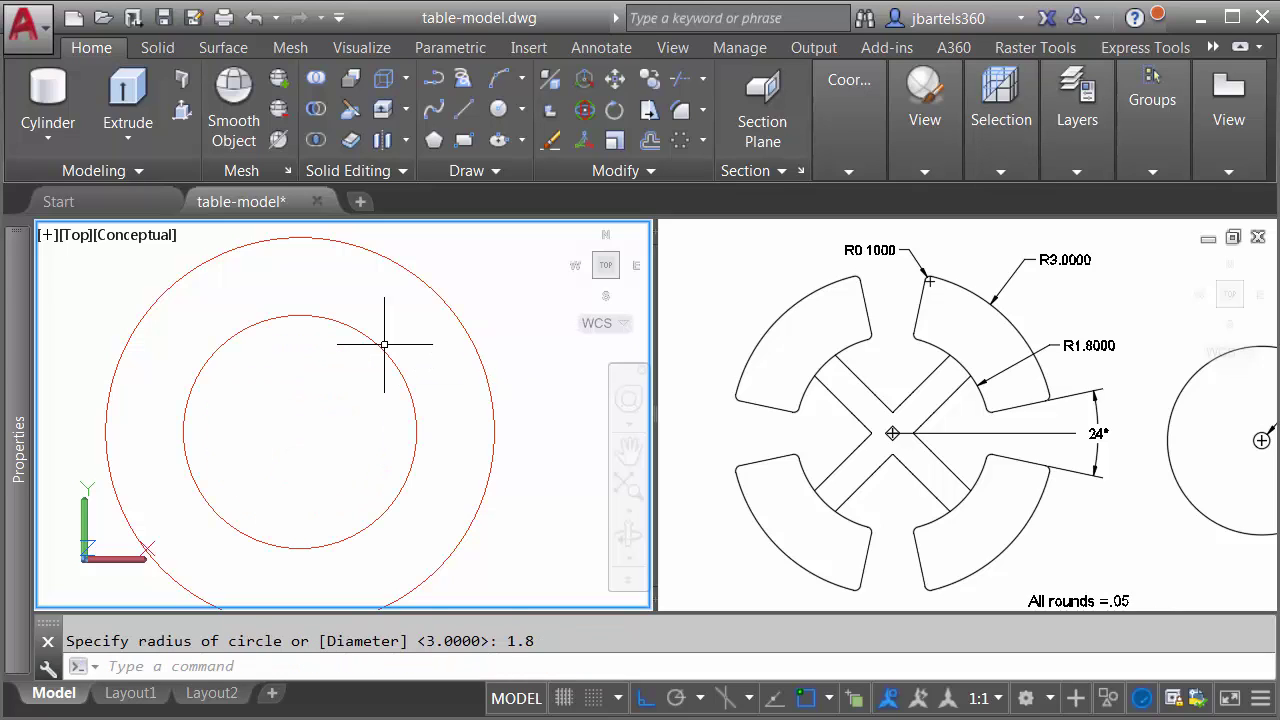
key(Return)
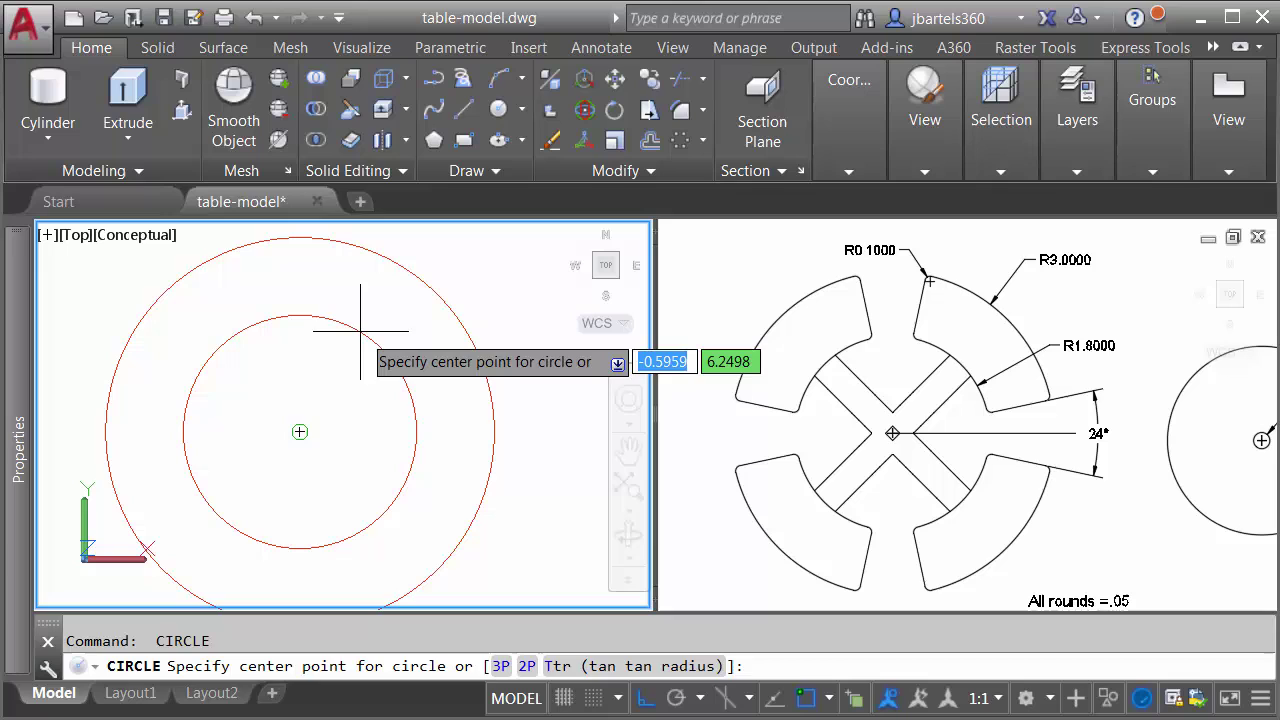
click(300, 432)
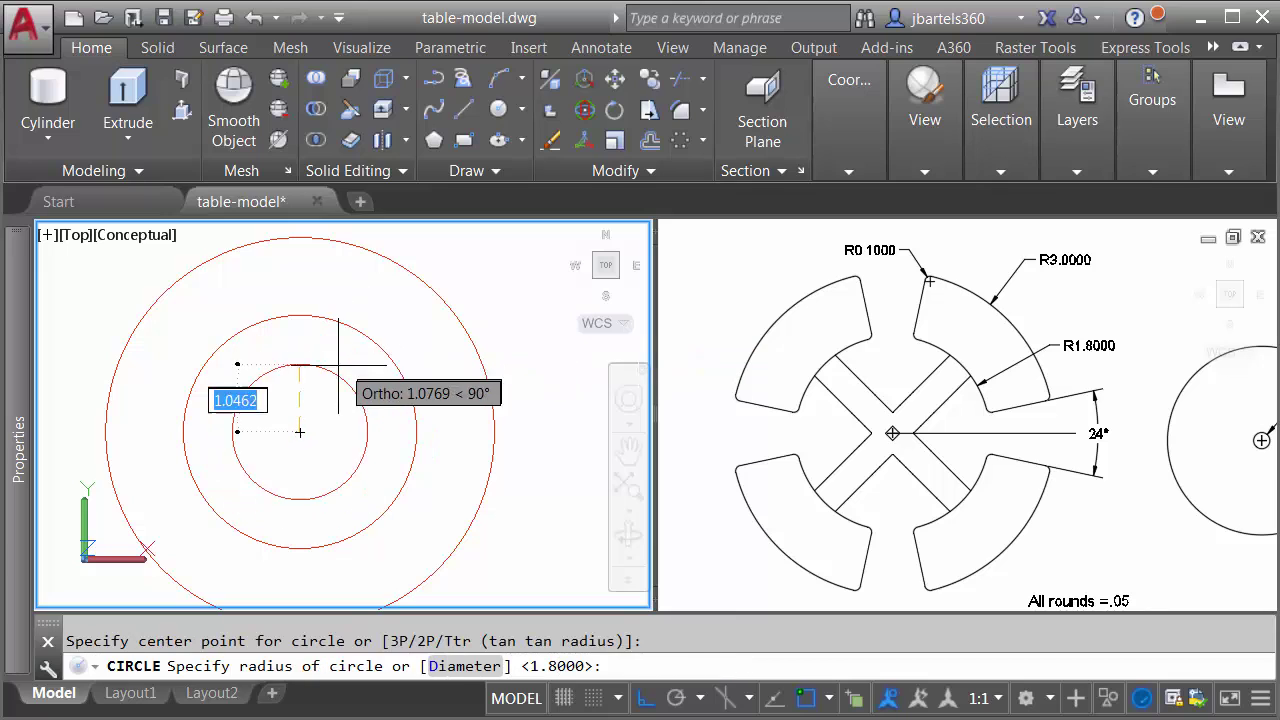
click(319, 413)
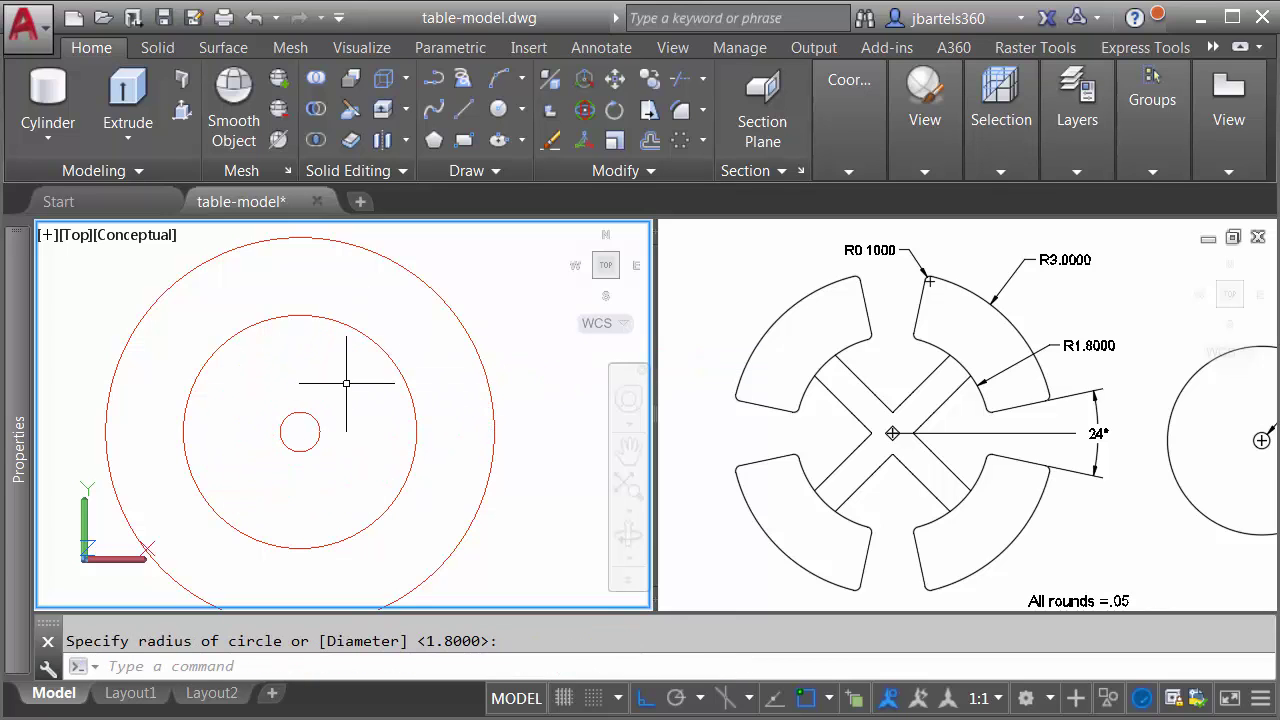
middle_drag(346, 383, 330, 415)
key(Escape)
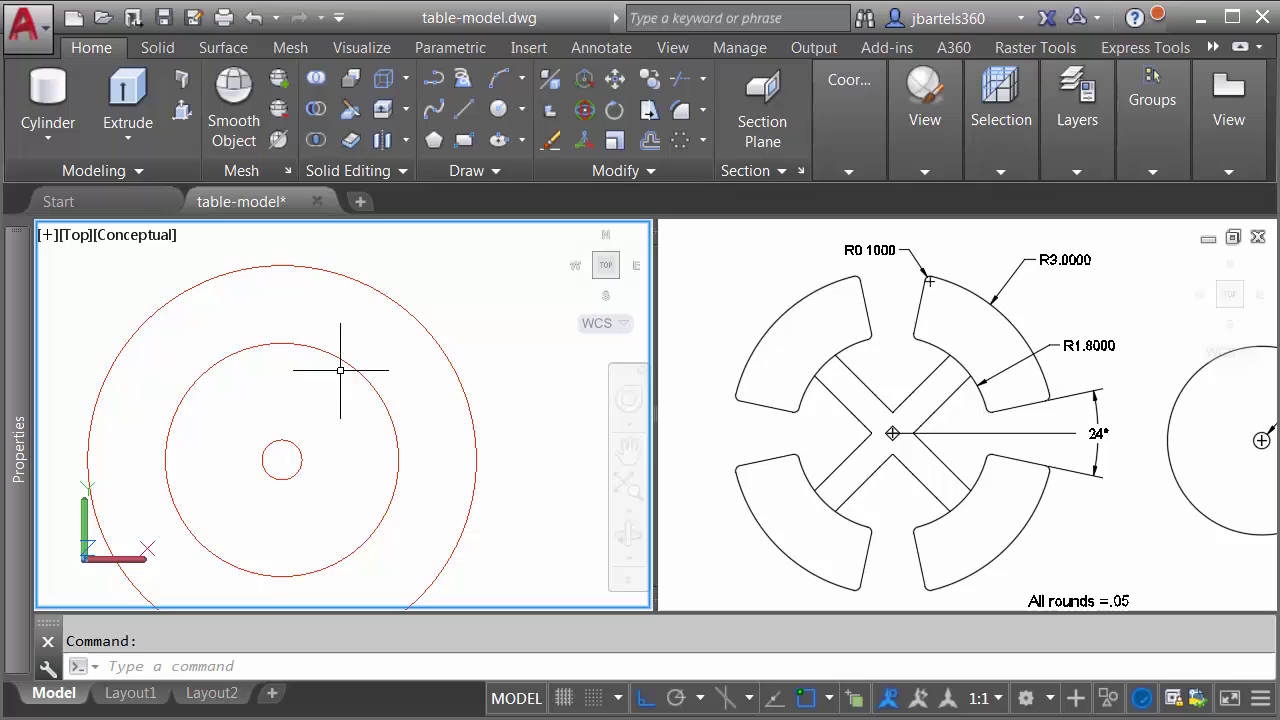
Step: Draw horizontal and vertical polylines from the circles' centre past the big circle
click(433, 80)
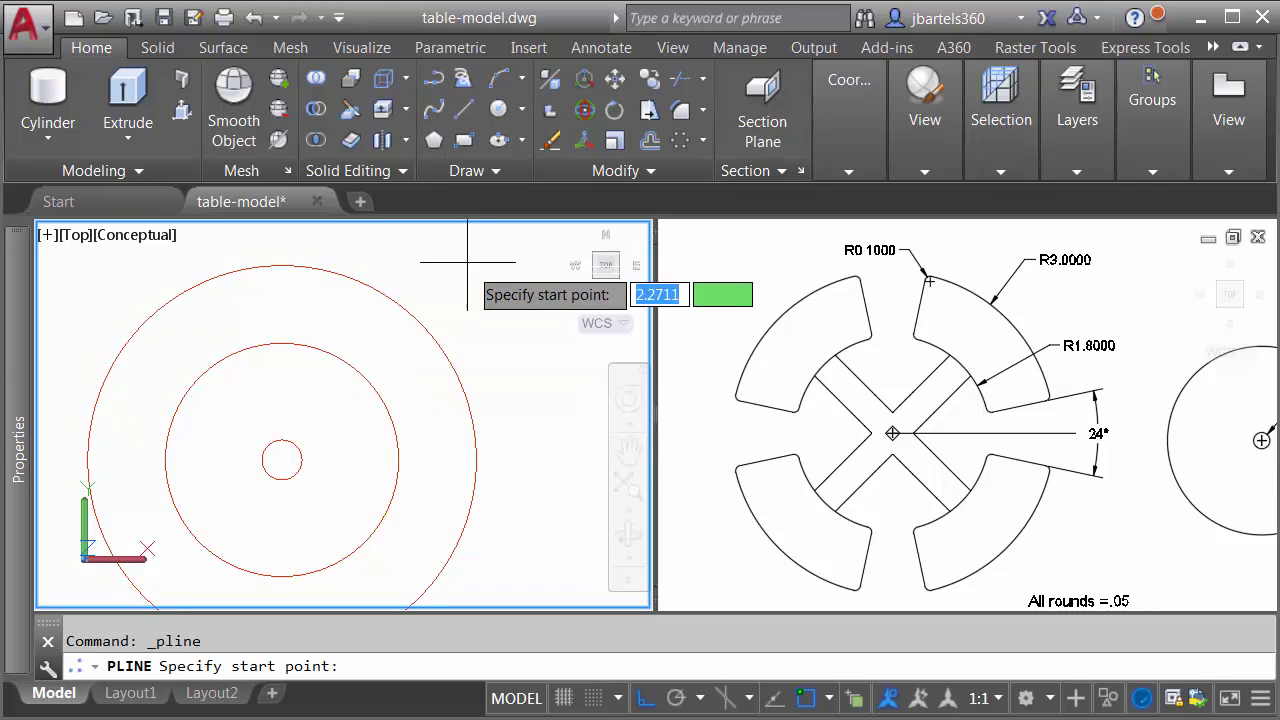
click(446, 357)
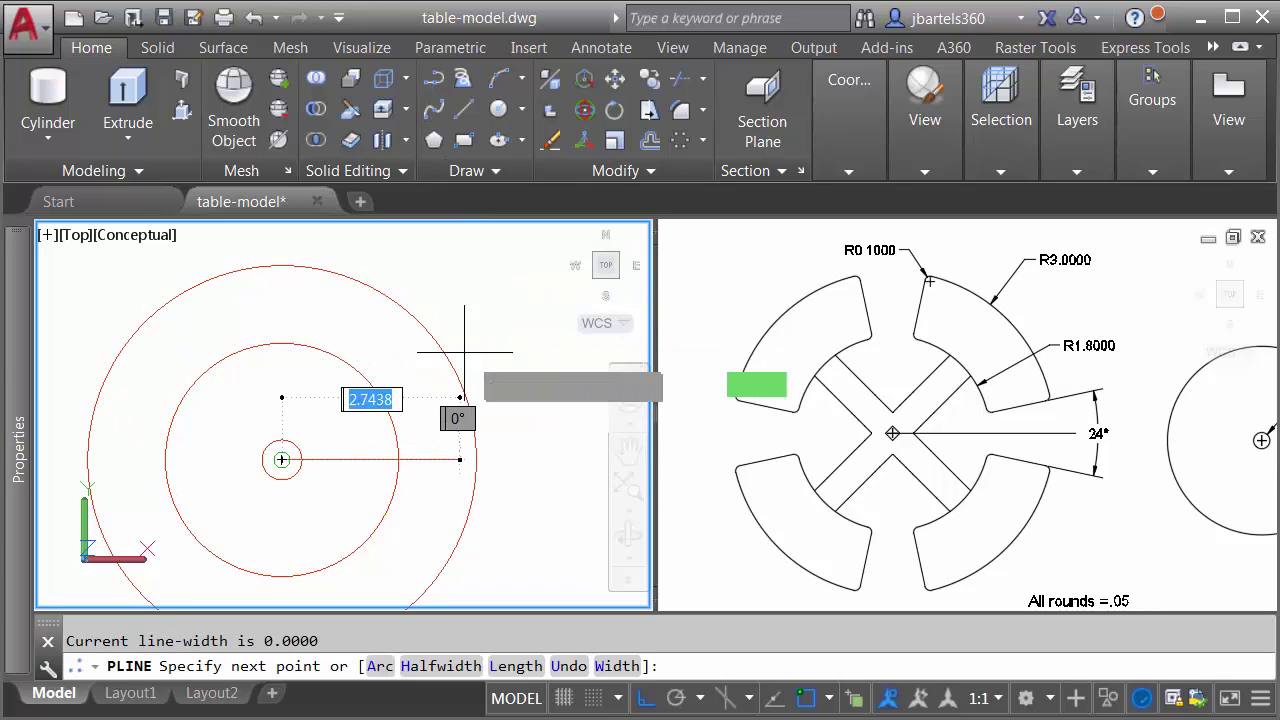
click(541, 429)
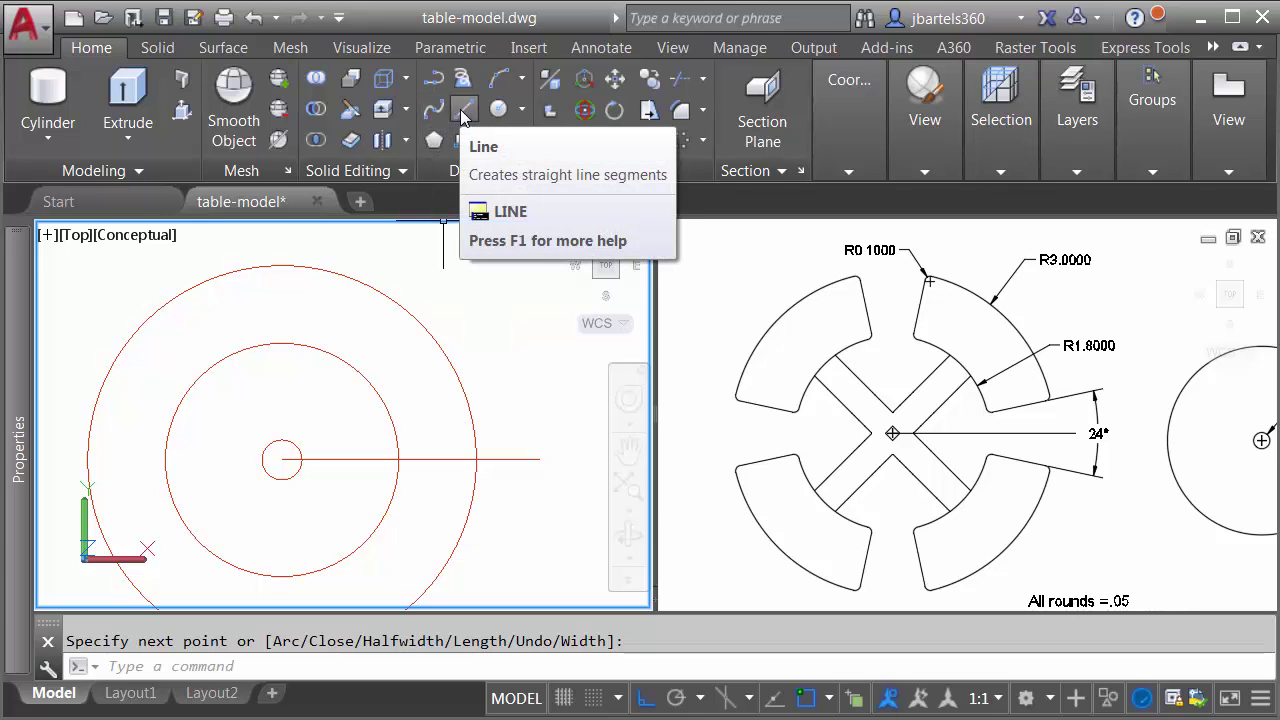
click(434, 80)
click(285, 355)
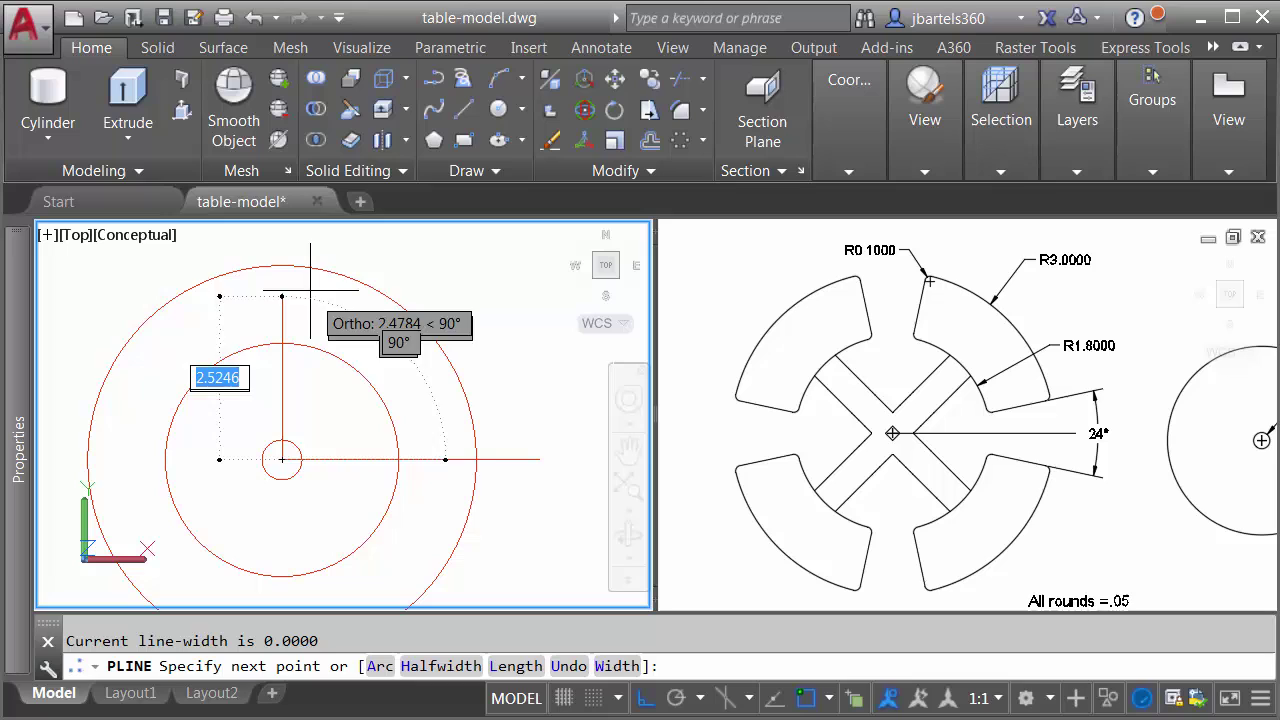
click(283, 237)
key(Return)
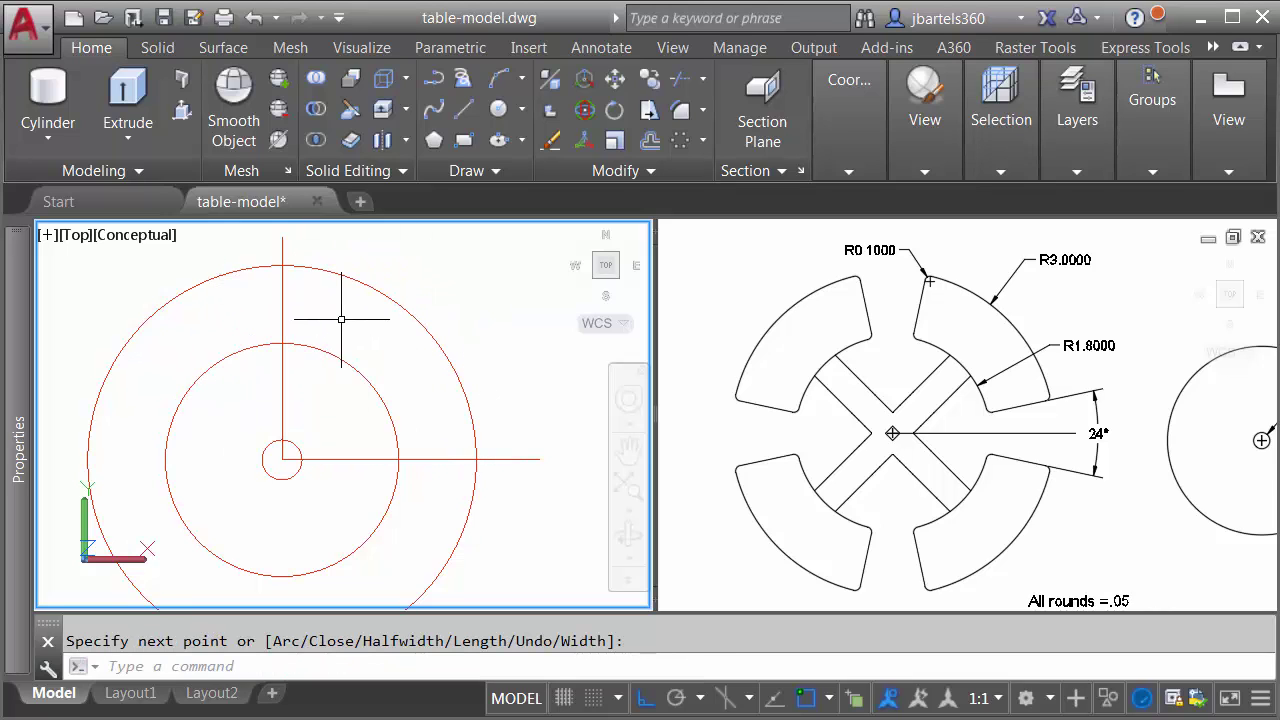
Step: Rotate the horizontal line 12° about the circles' centre
click(614, 110)
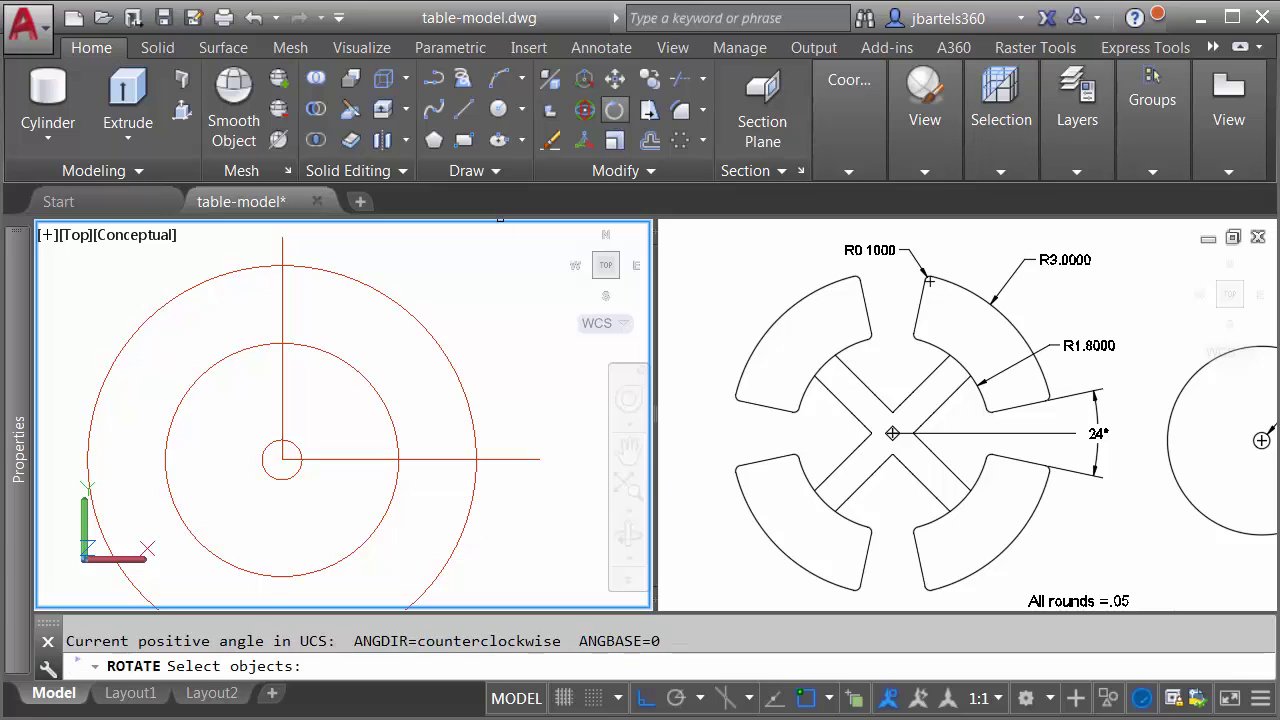
click(492, 458)
key(Return)
click(282, 460)
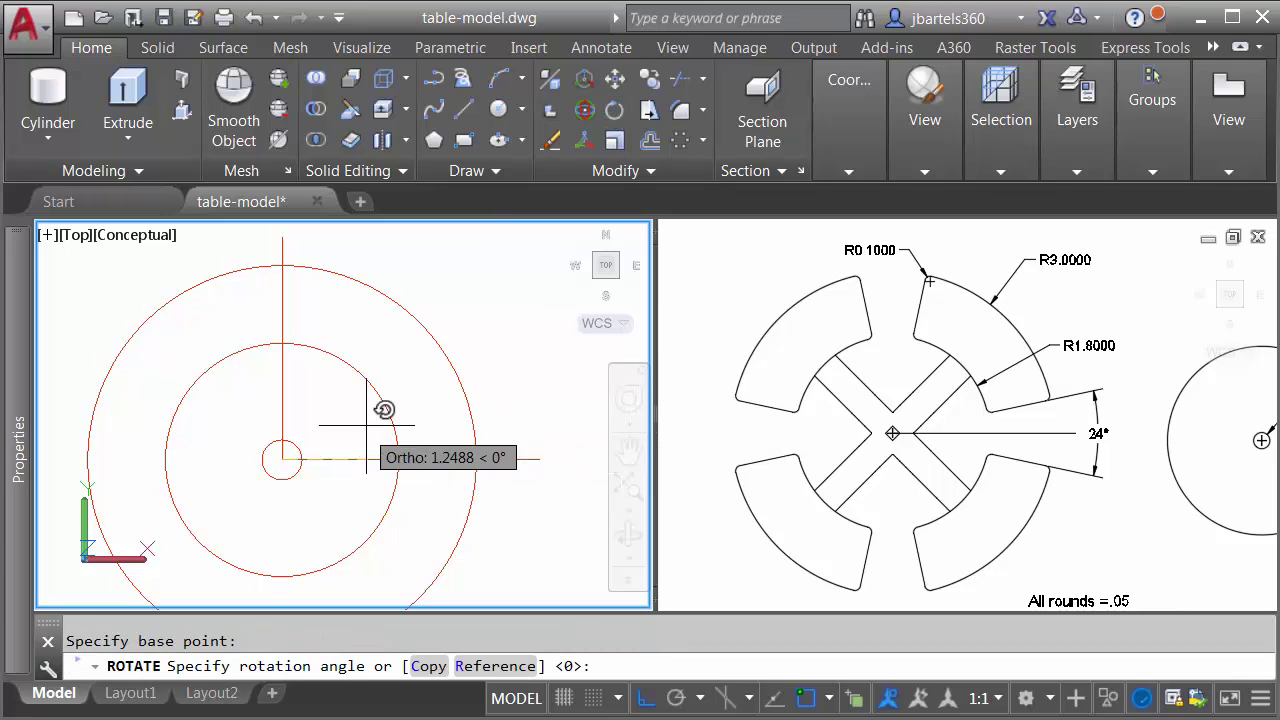
text(12)
key(Return)
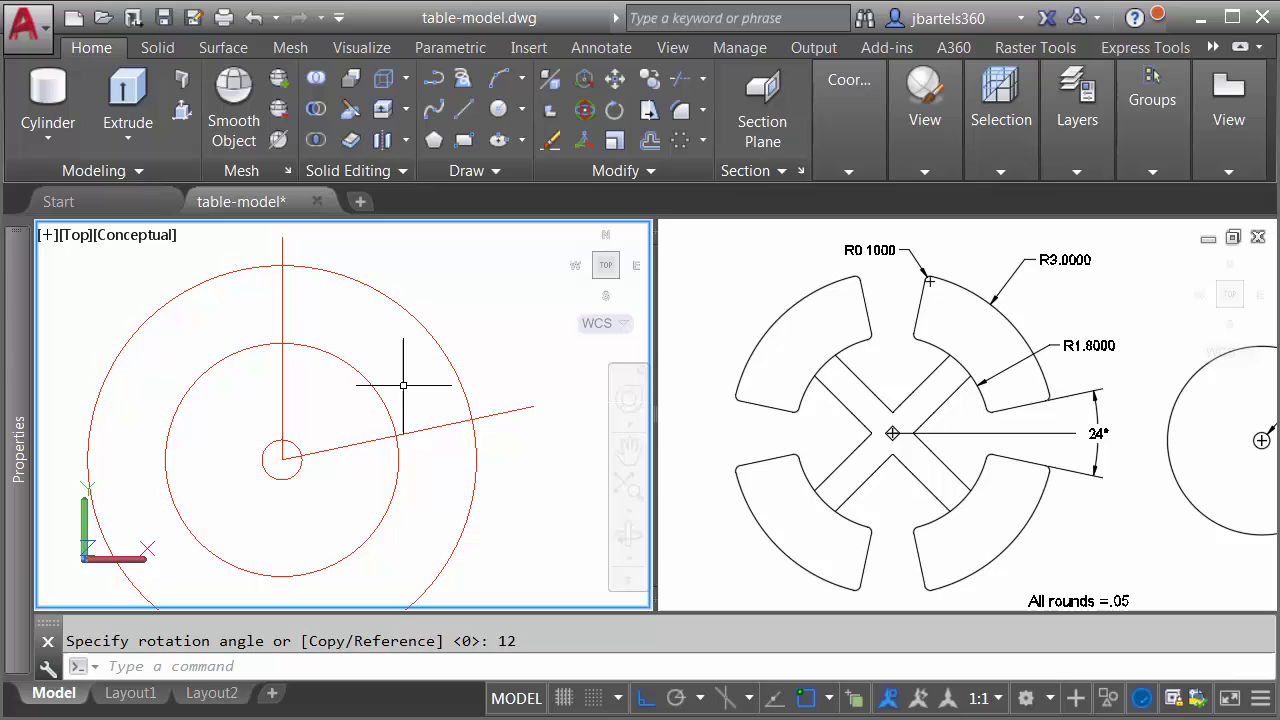
Step: Rotate the vertical line -12° about the circles' centre
key(Return)
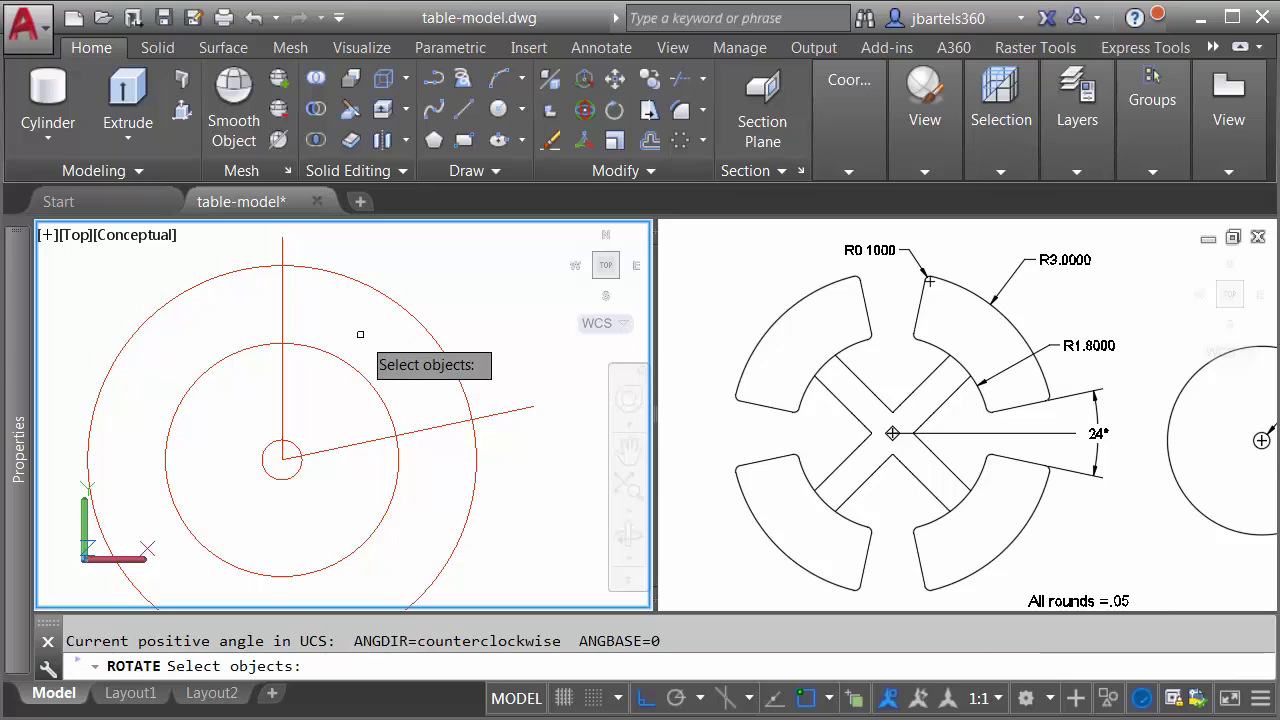
click(281, 304)
key(Return)
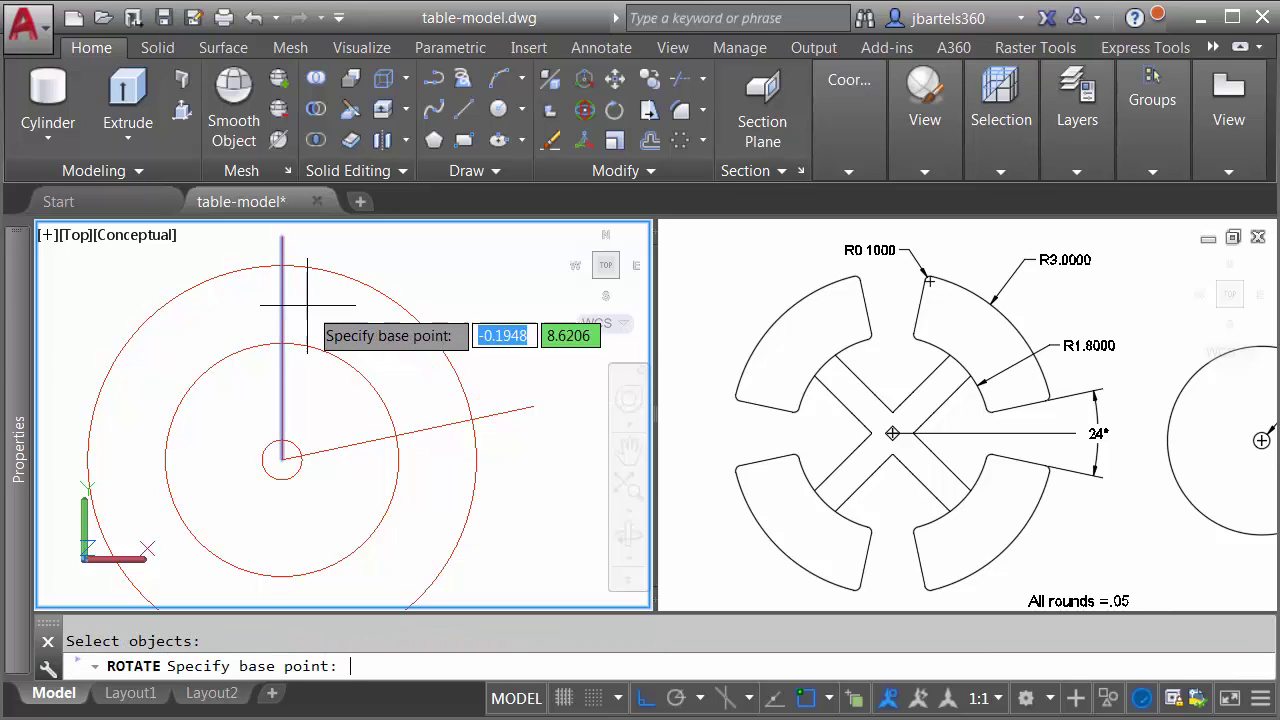
click(284, 455)
text(-)
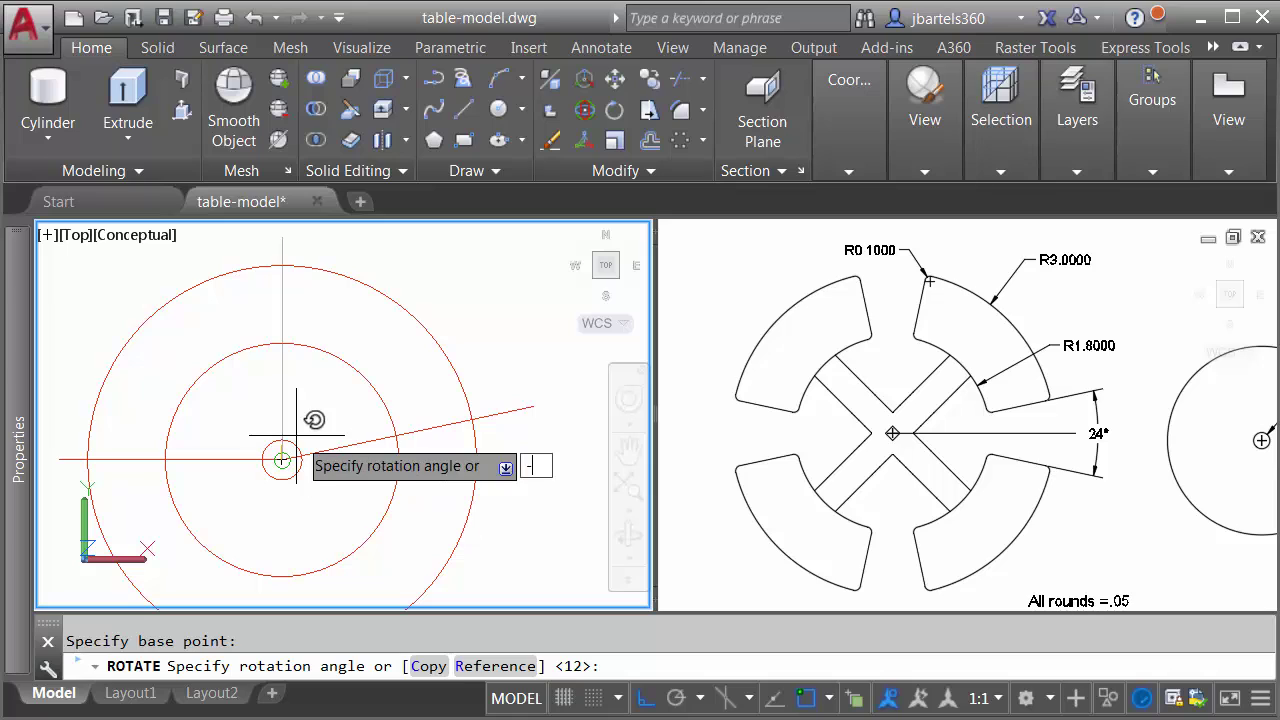
text(12)
key(Return)
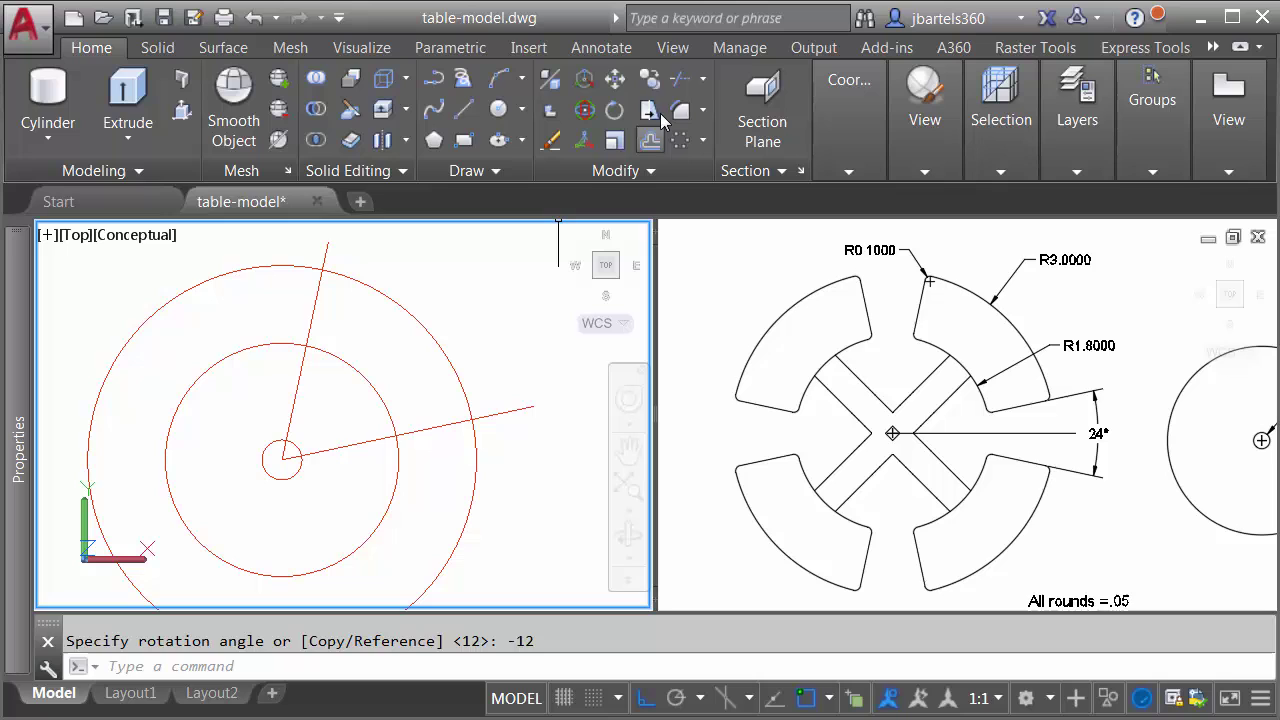
Step: Trim away the circle arcs and line ends left outside the wedge
click(680, 78)
key(Return)
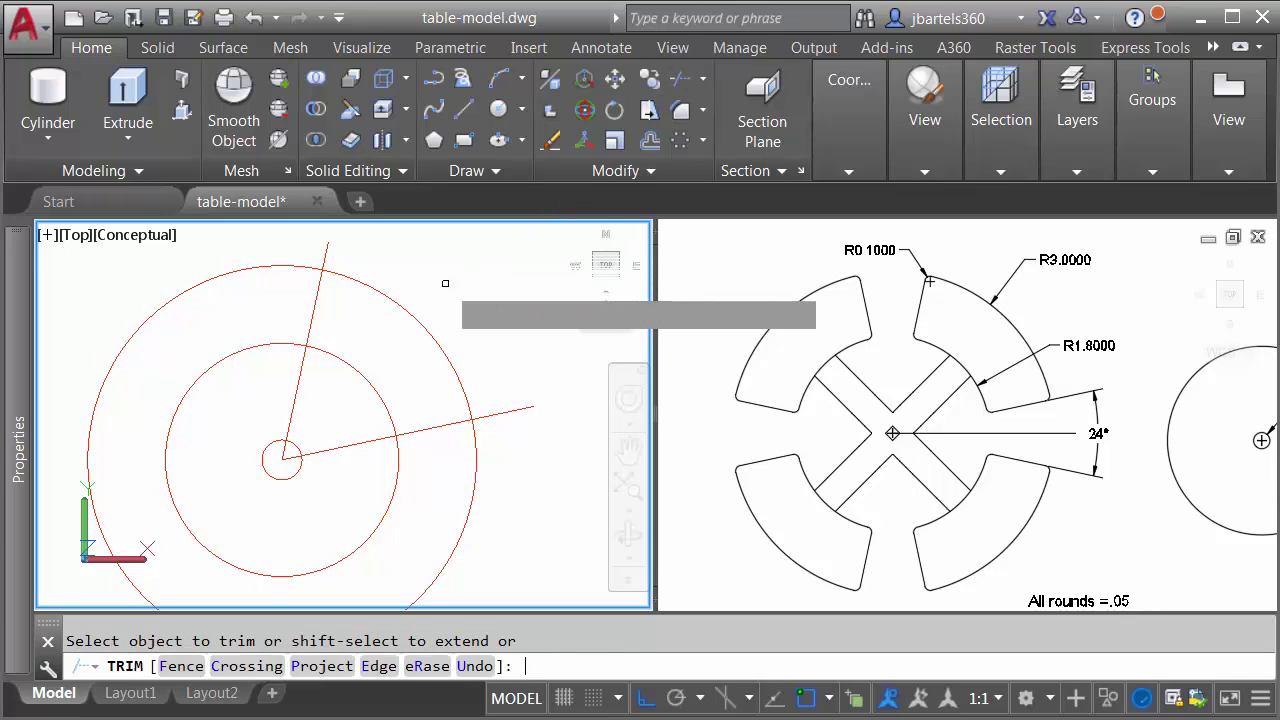
click(328, 250)
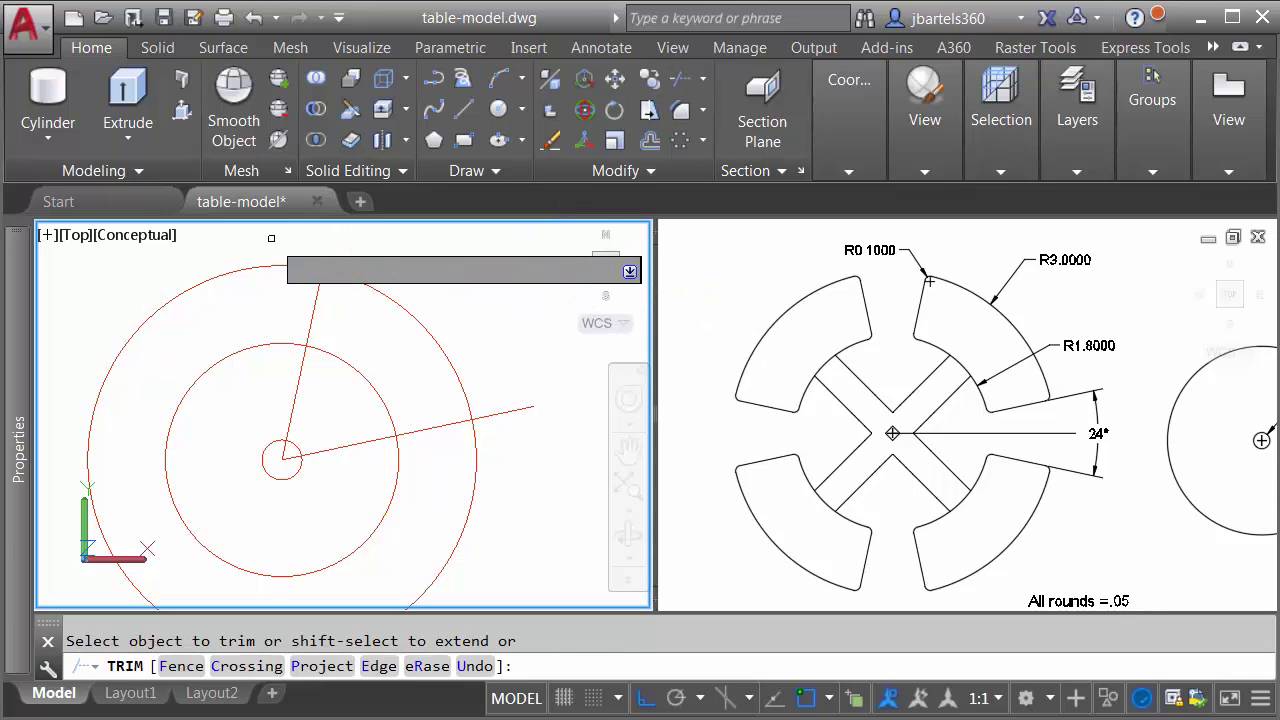
click(270, 285)
click(274, 236)
click(241, 360)
click(329, 422)
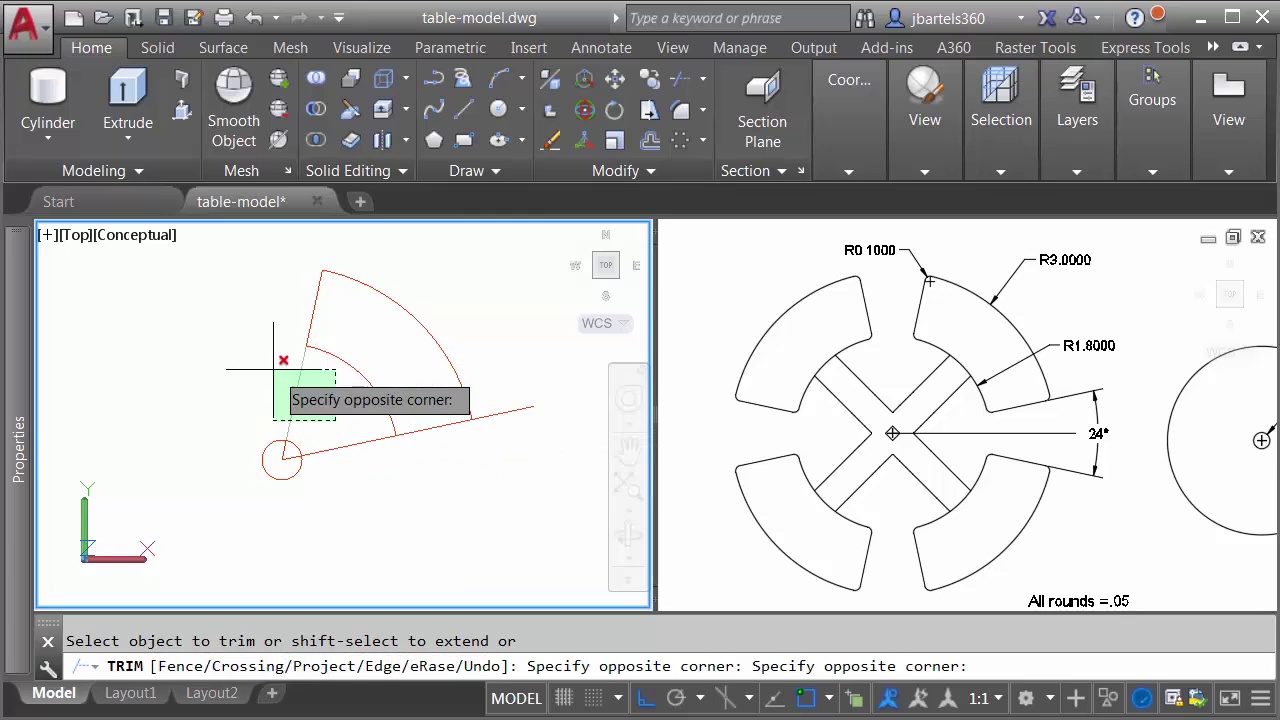
click(277, 363)
click(357, 440)
click(501, 434)
click(504, 412)
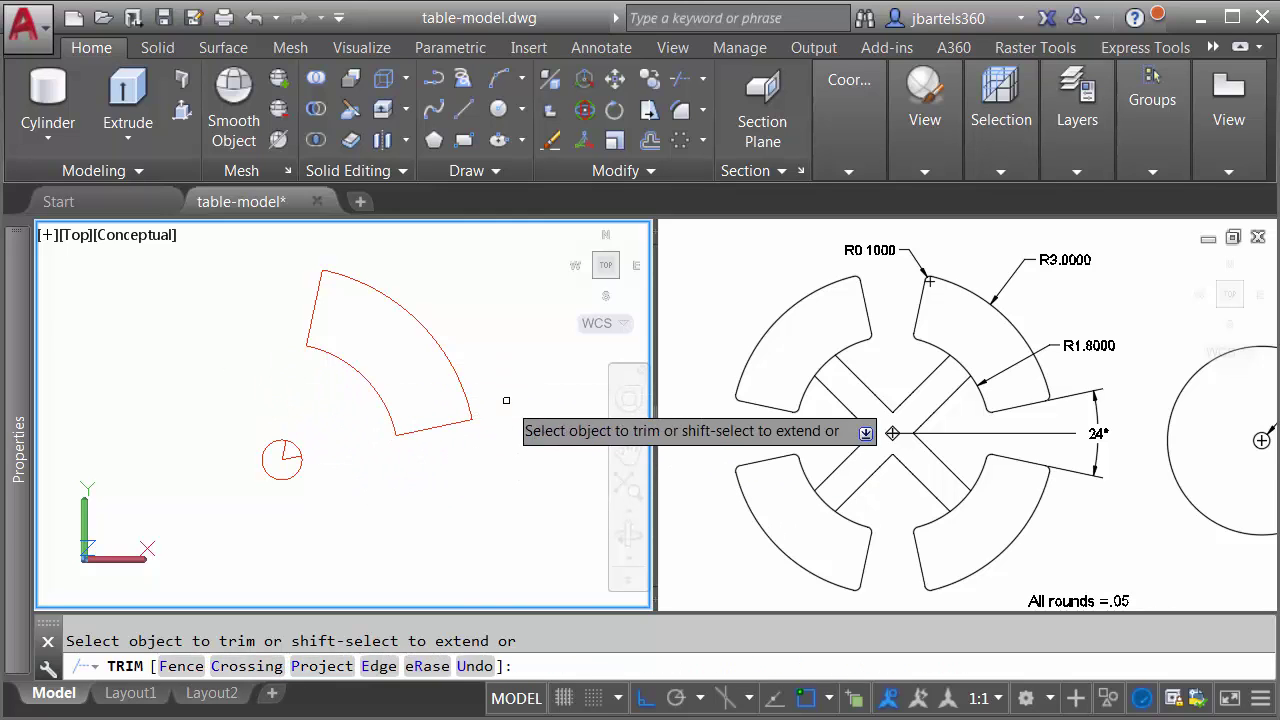
key(Return)
Step: Join the wedge's arcs and lines into a single polyline
middle_drag(491, 249, 475, 350)
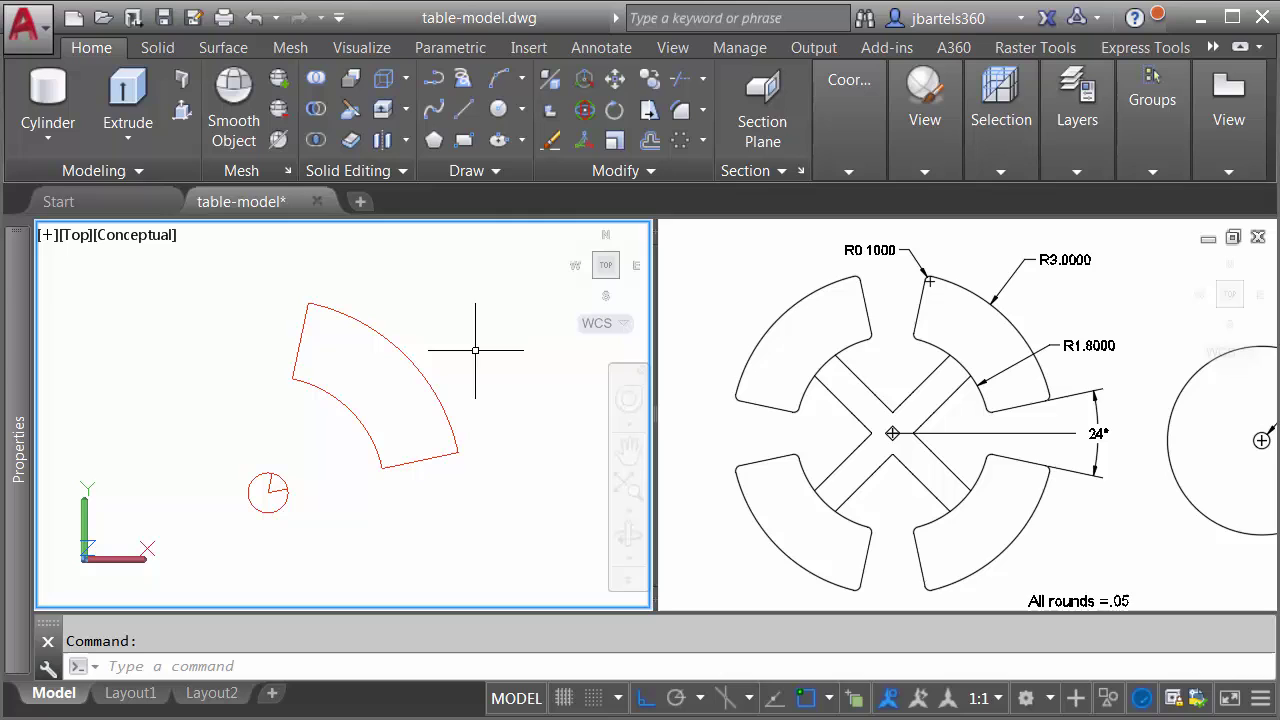
click(649, 172)
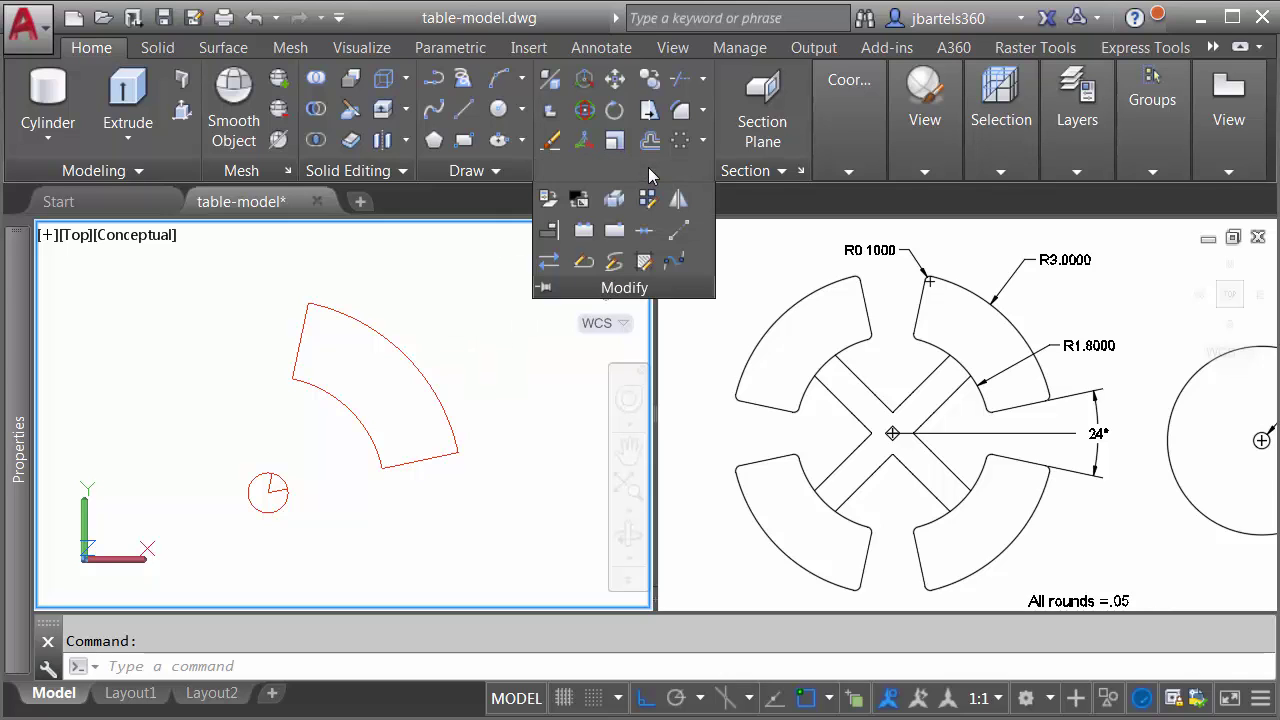
click(645, 232)
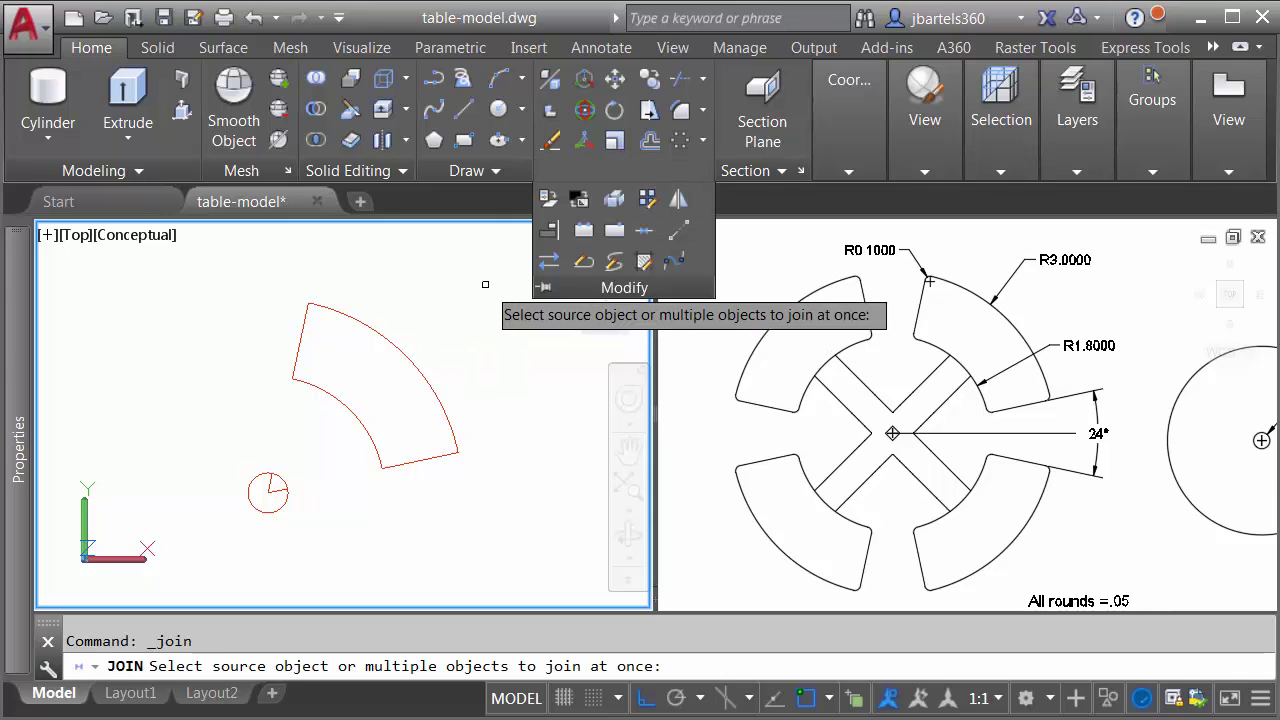
click(447, 288)
click(288, 407)
click(394, 474)
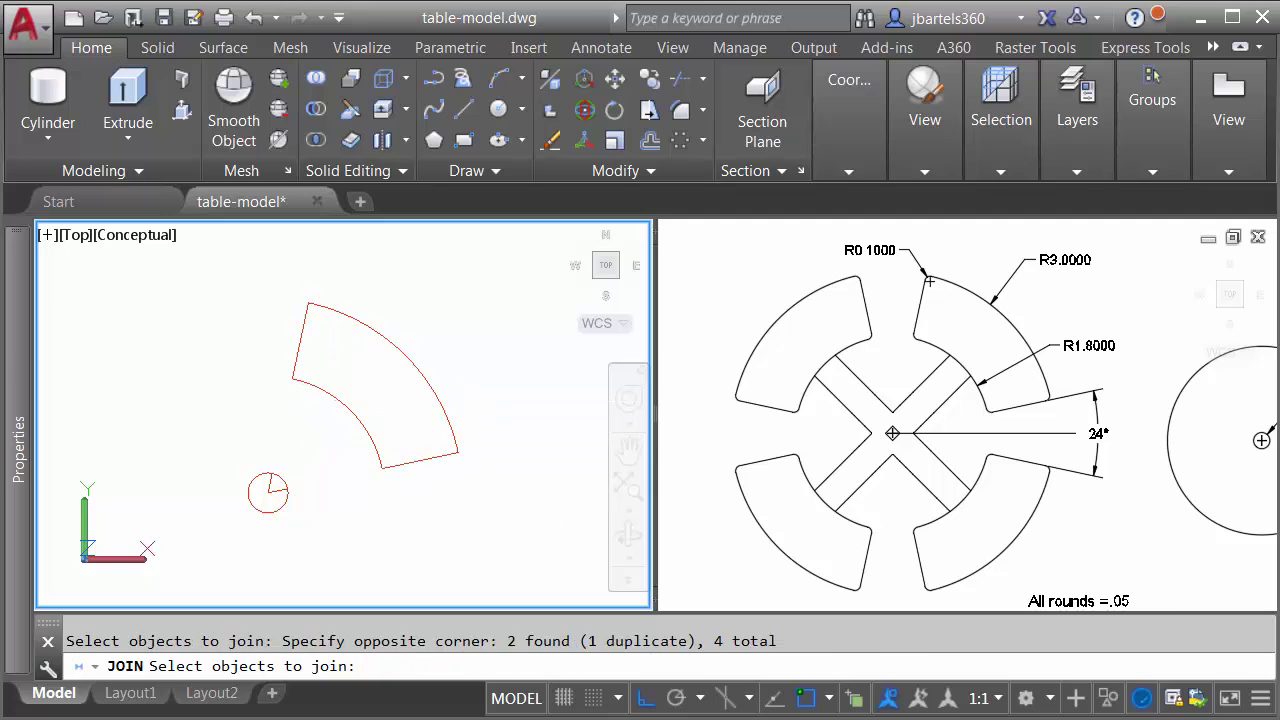
key(Return)
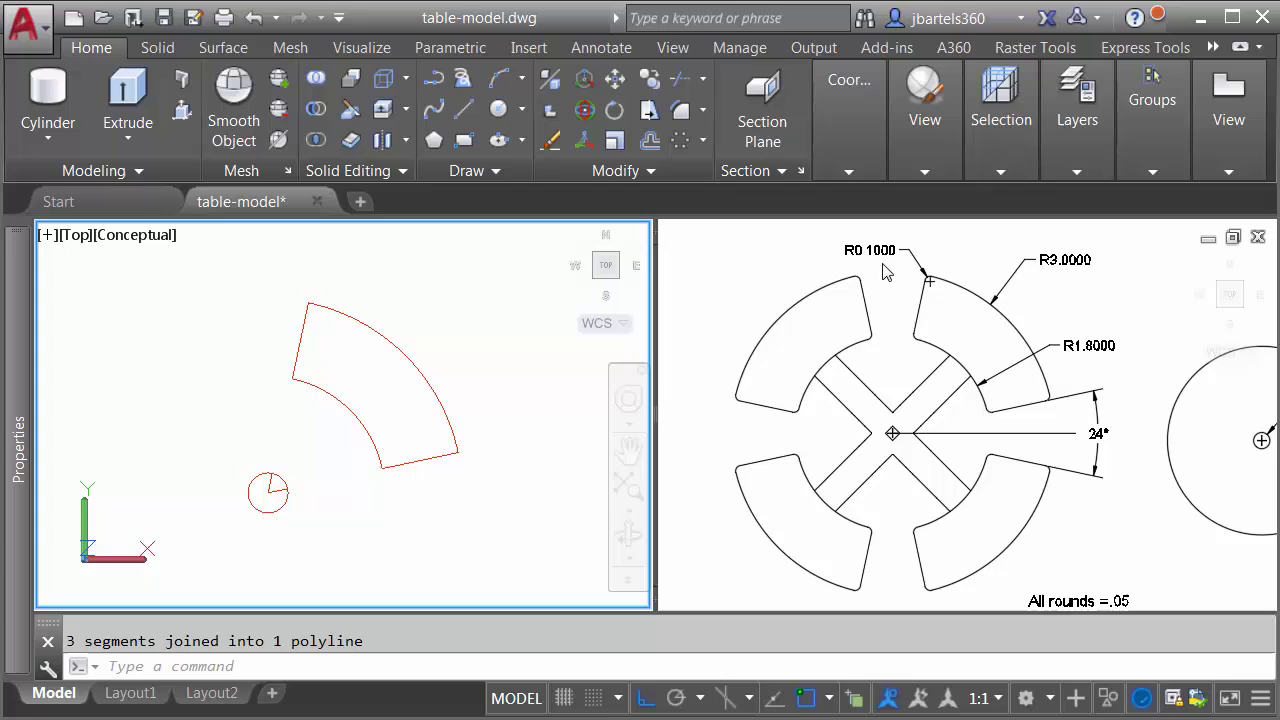
Step: Fillet every corner of the wedge polyline at radius 0.1
click(682, 113)
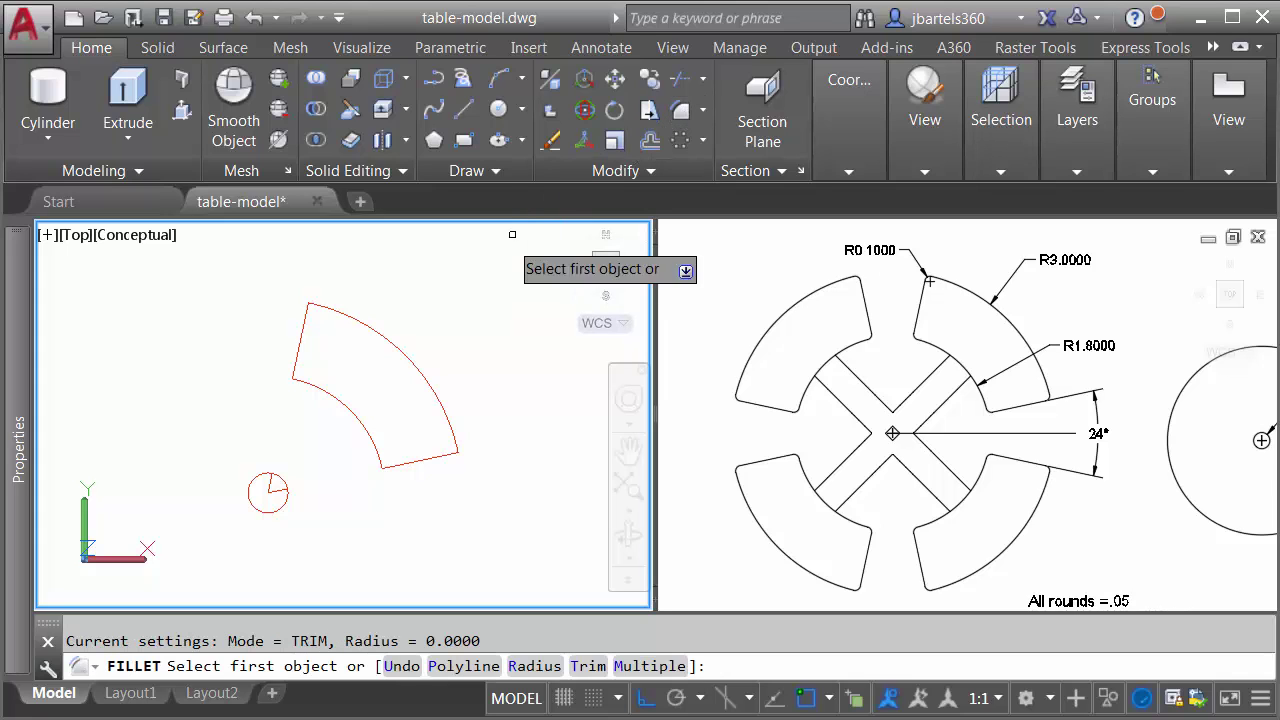
click(535, 666)
text(.1)
key(Return)
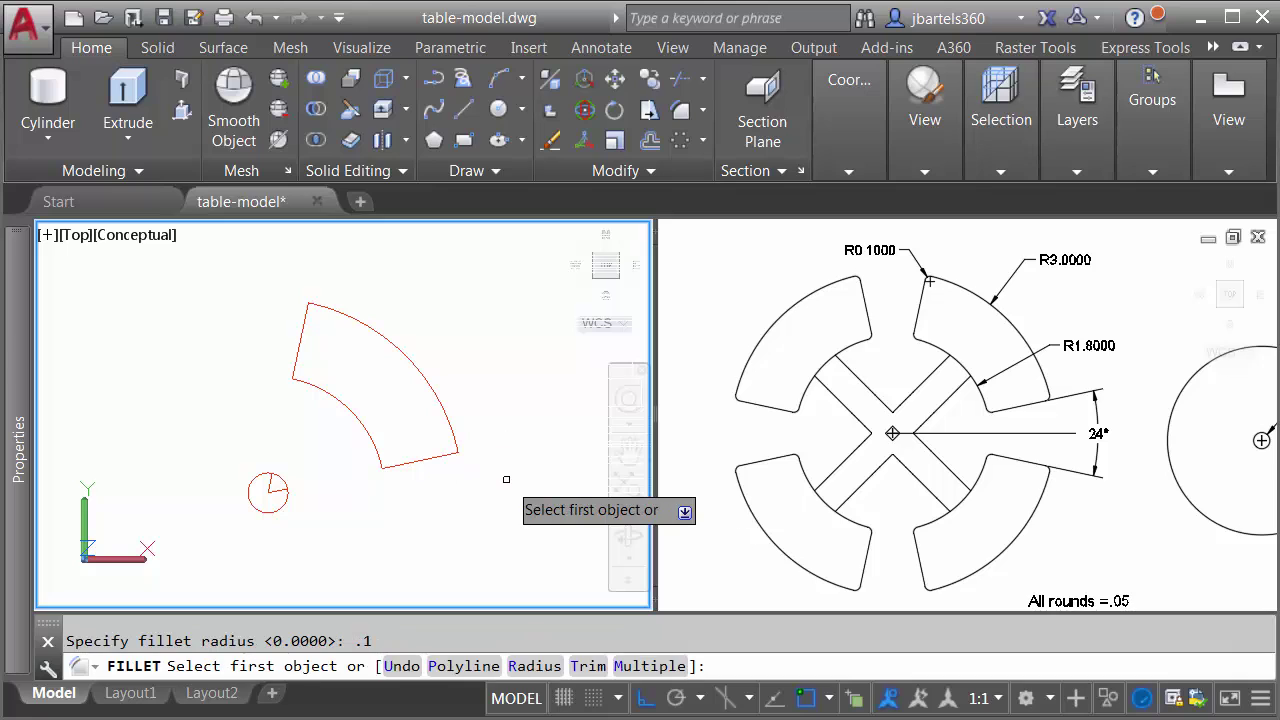
click(448, 667)
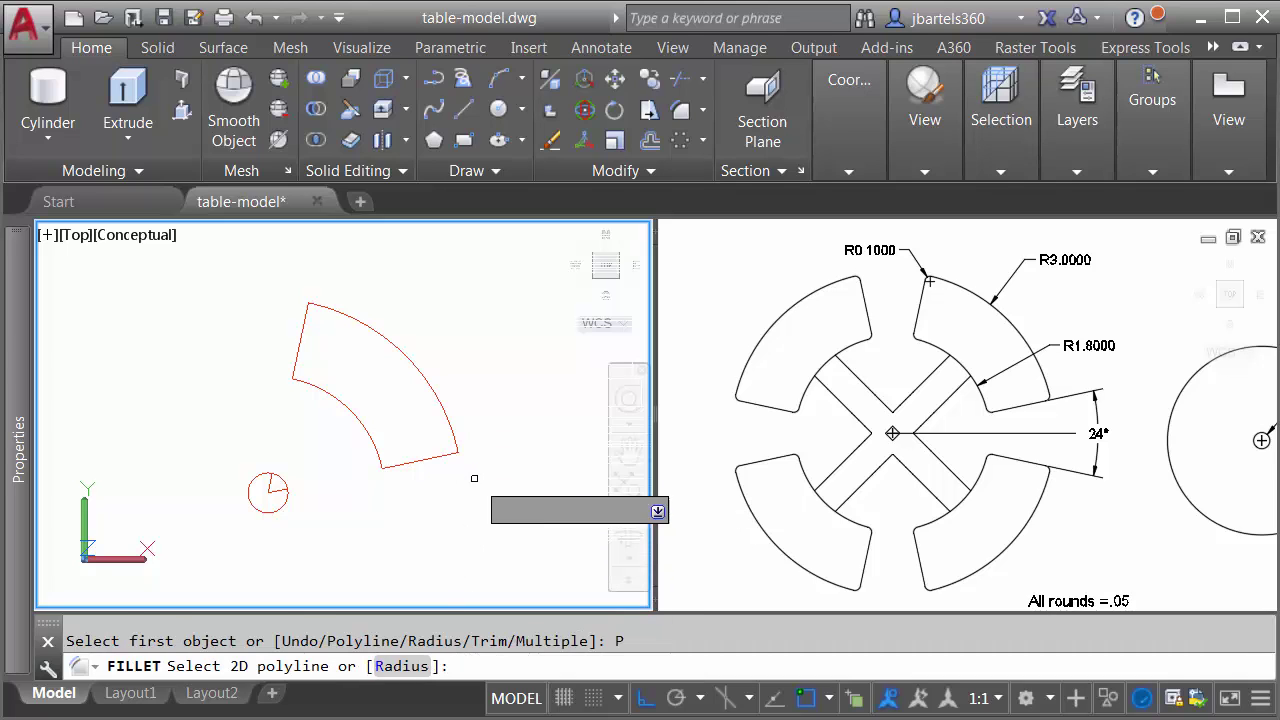
click(332, 308)
scroll(360, 350, up, 2)
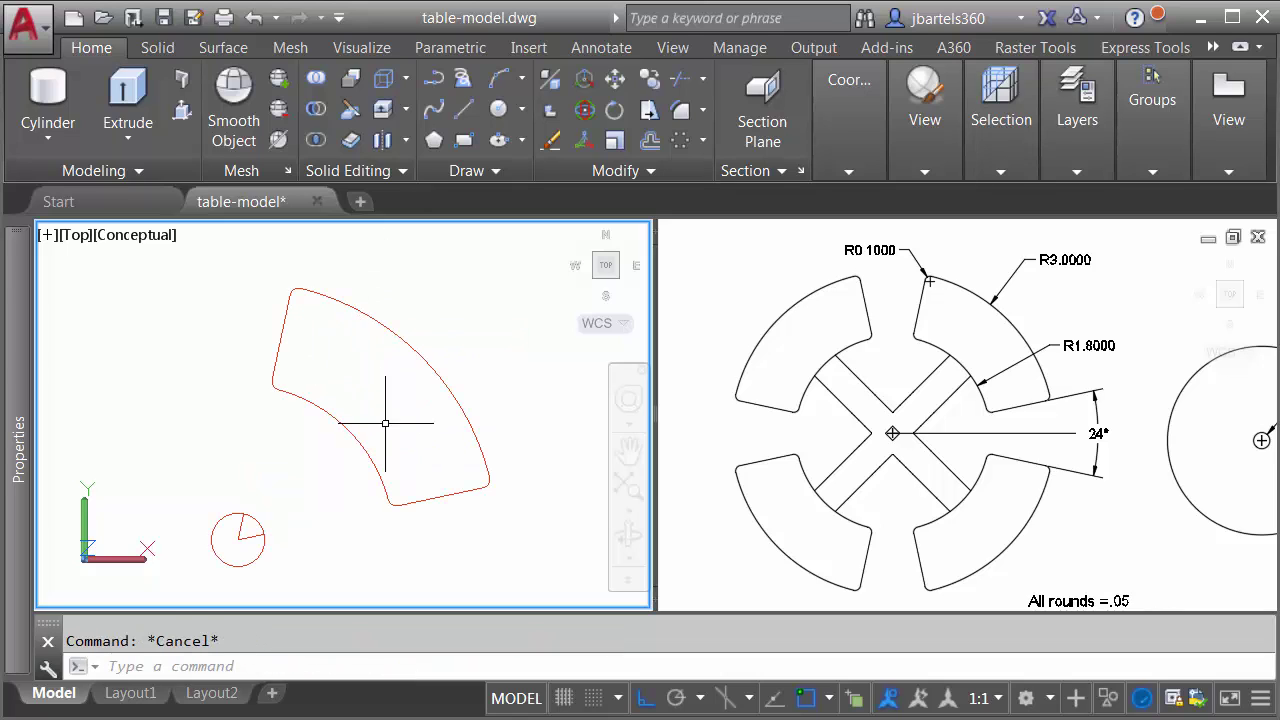
Step: Extrude the seat outline into a 0.2-high solid
shift+middle_drag(431, 450, 325, 341)
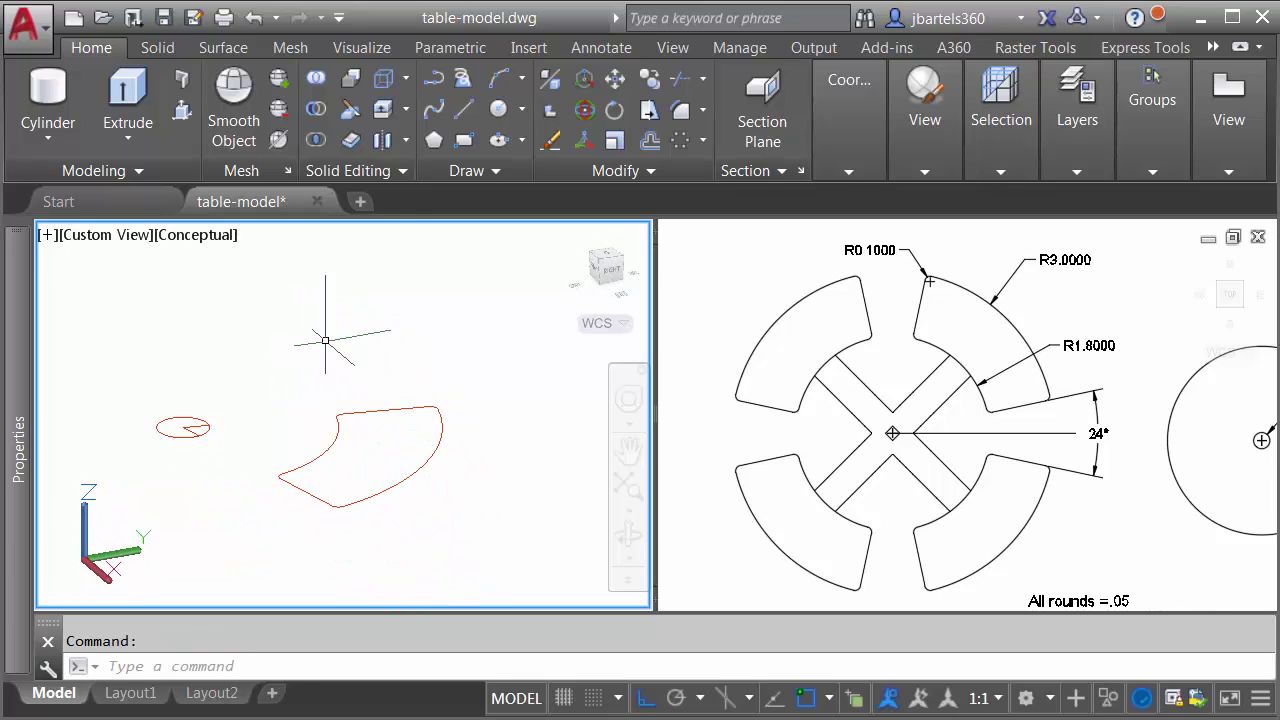
click(127, 105)
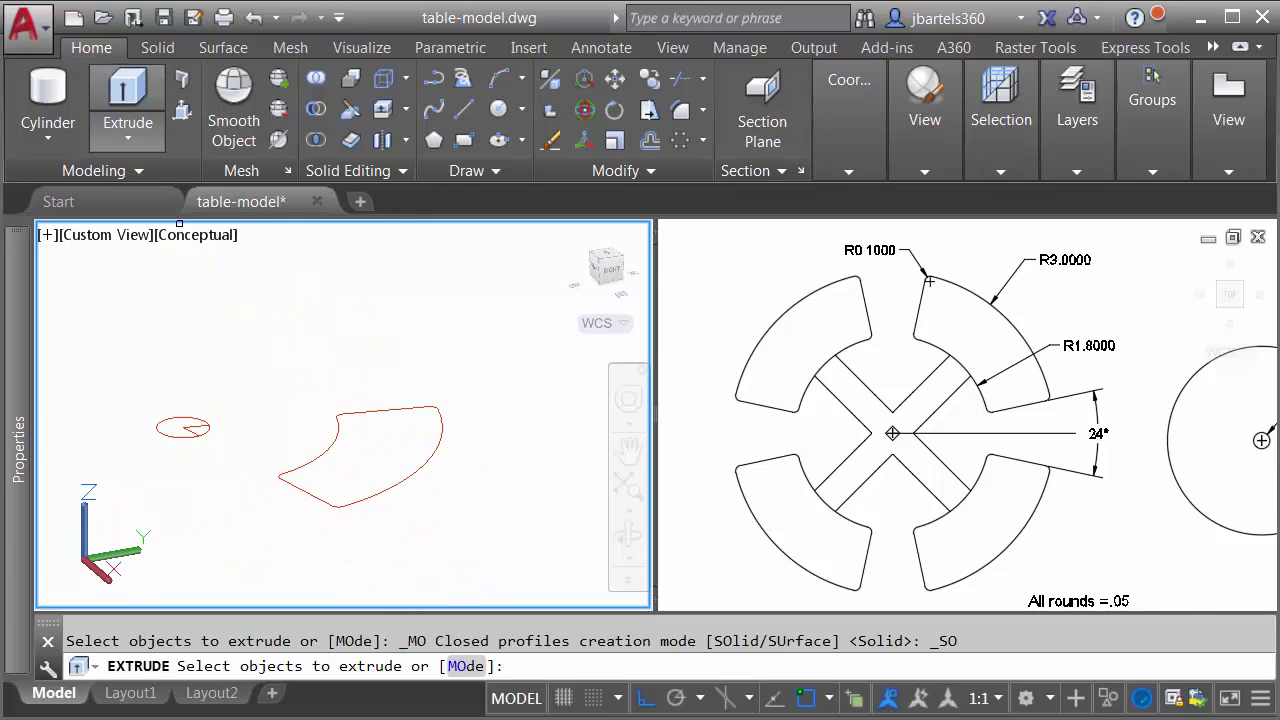
click(370, 408)
key(Return)
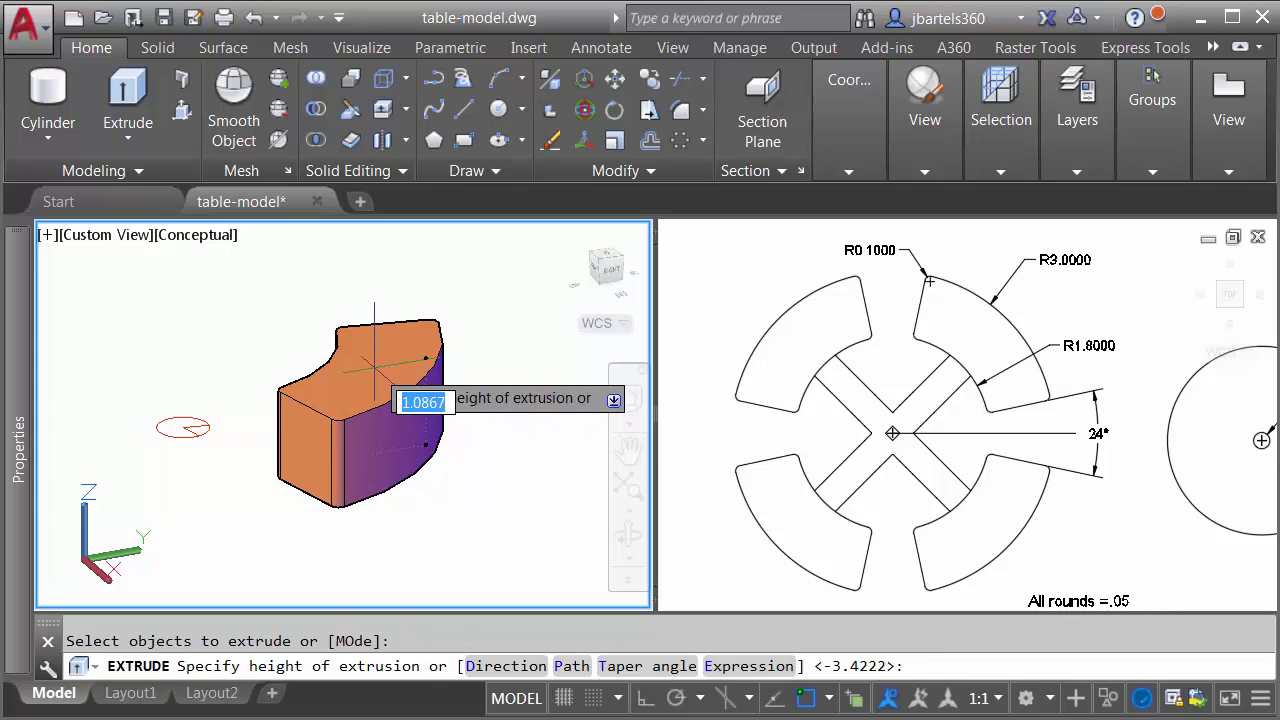
key(Return)
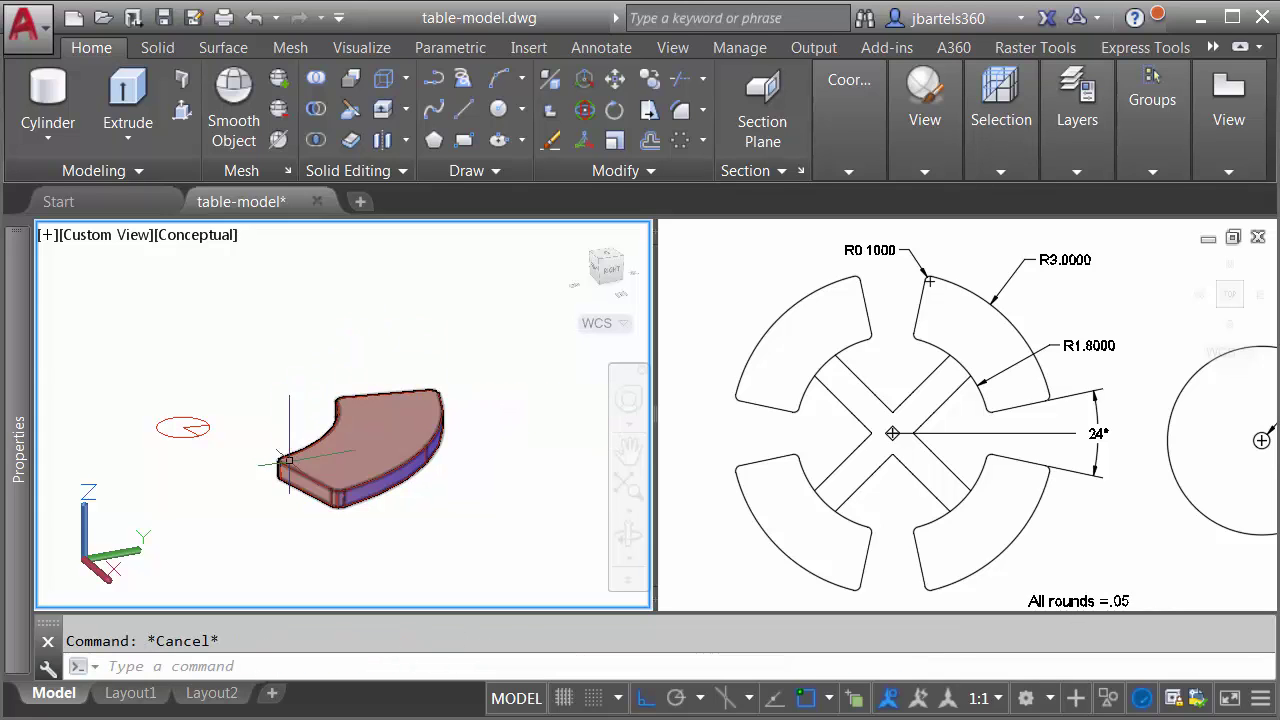
scroll(345, 520, up, 5)
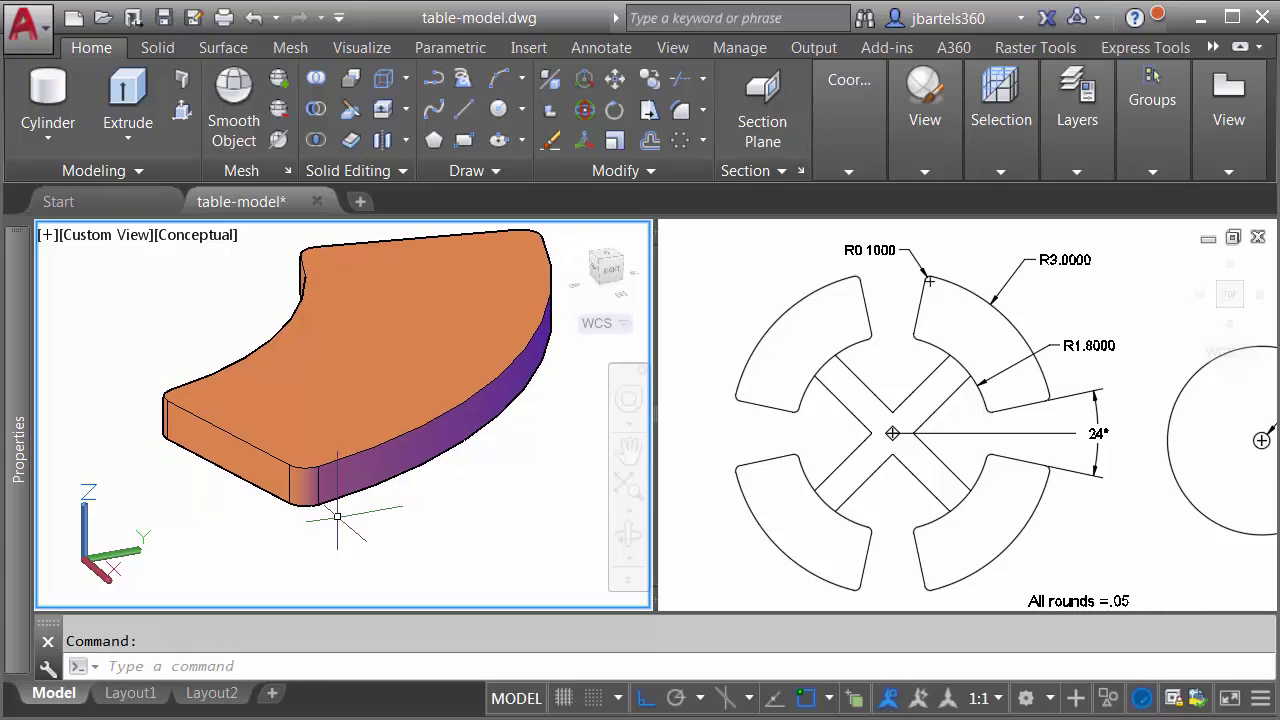
Step: Fillet the seat solid's top edge loop using Fillet Edge with Loop
click(157, 47)
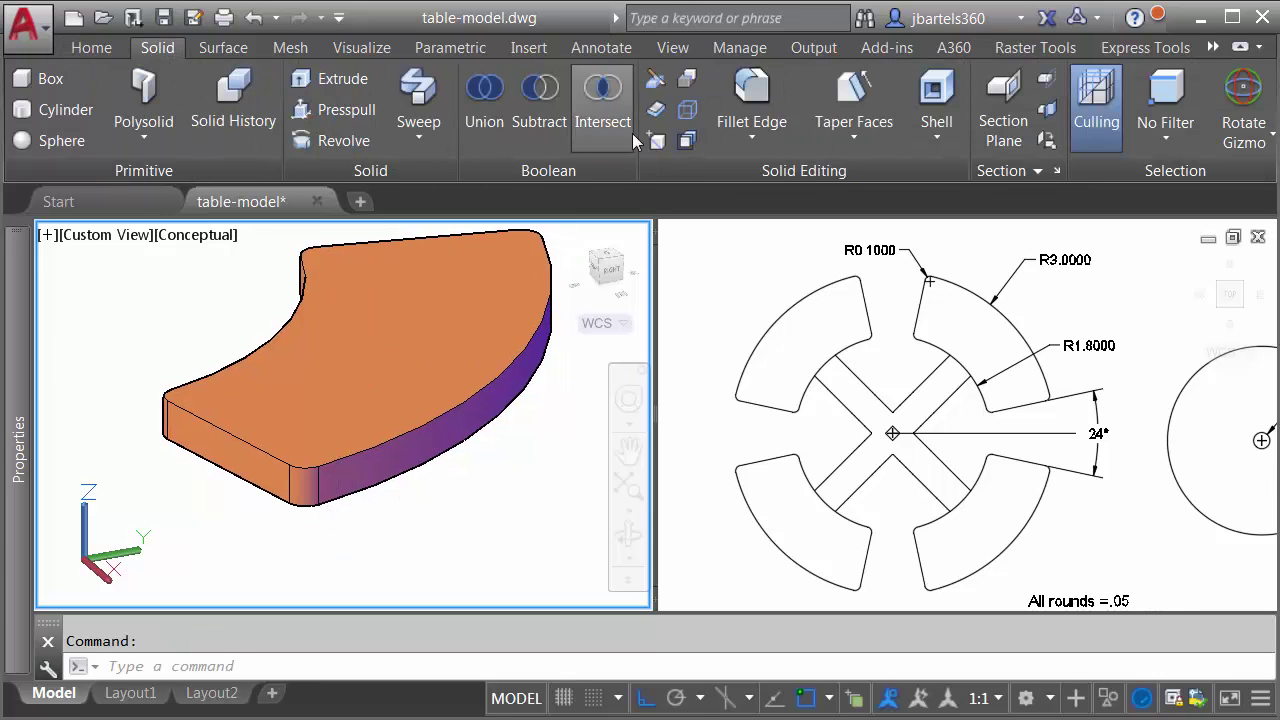
click(758, 90)
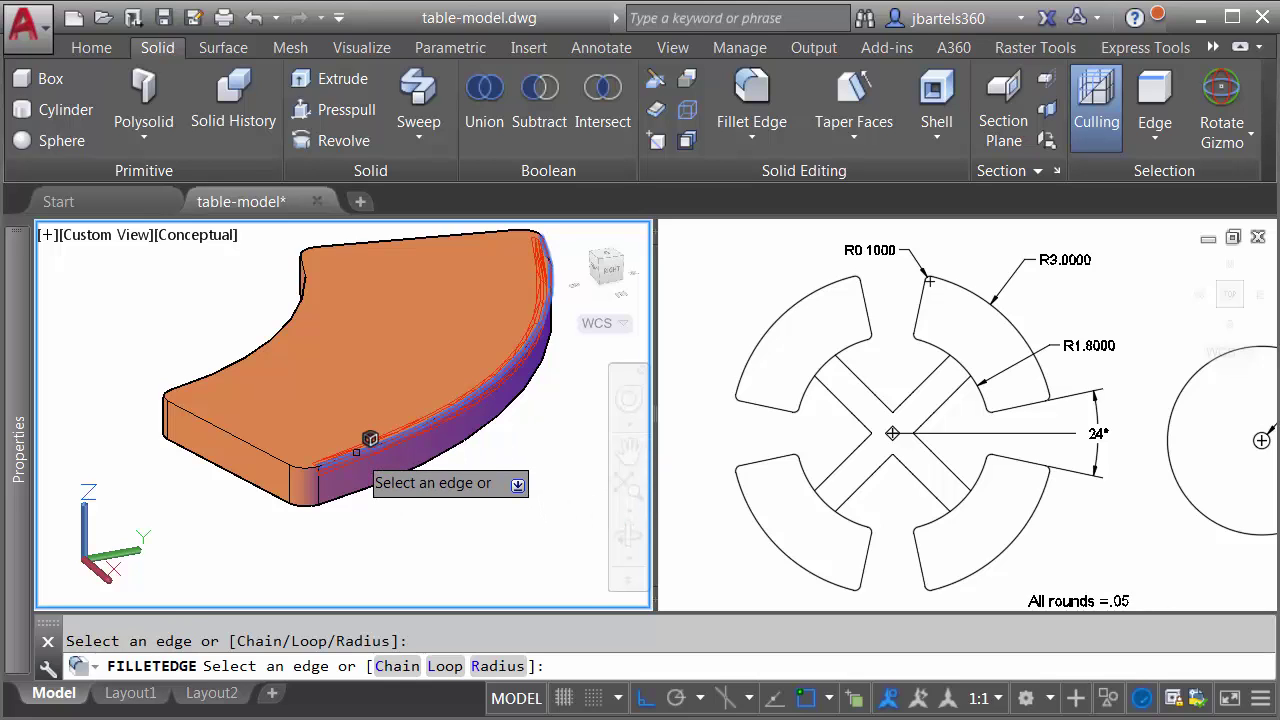
click(445, 666)
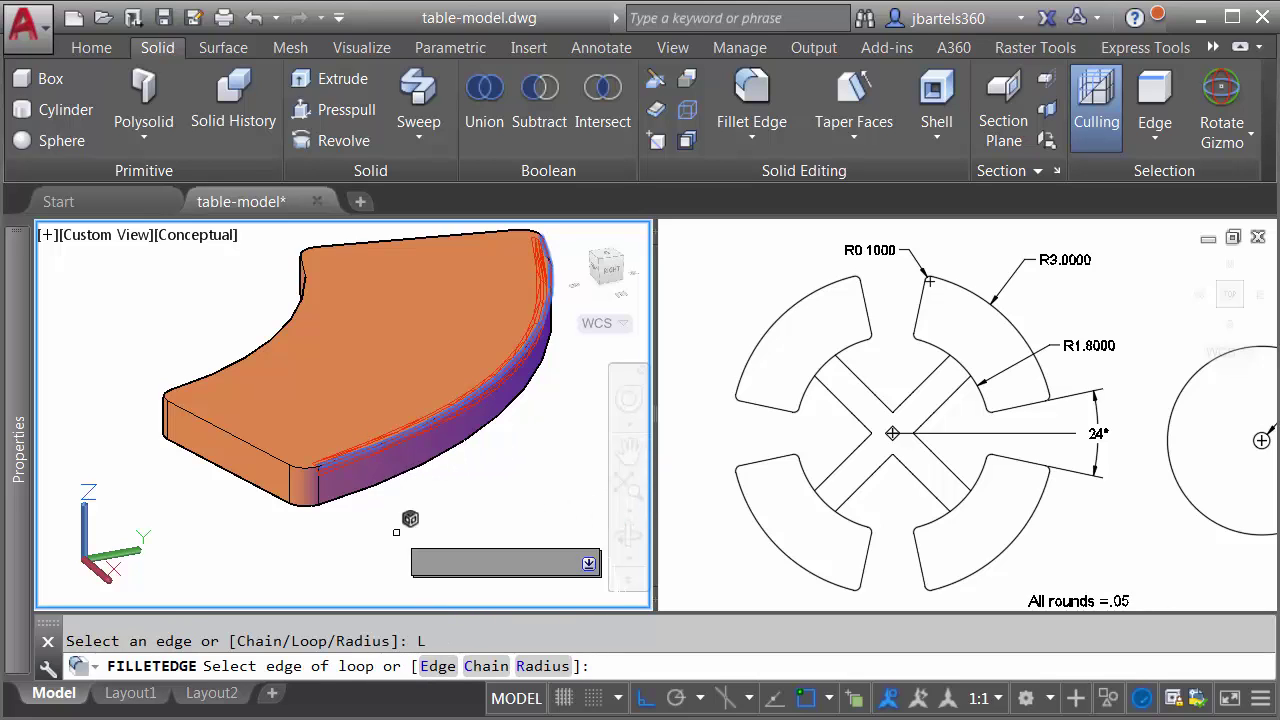
click(357, 455)
click(412, 540)
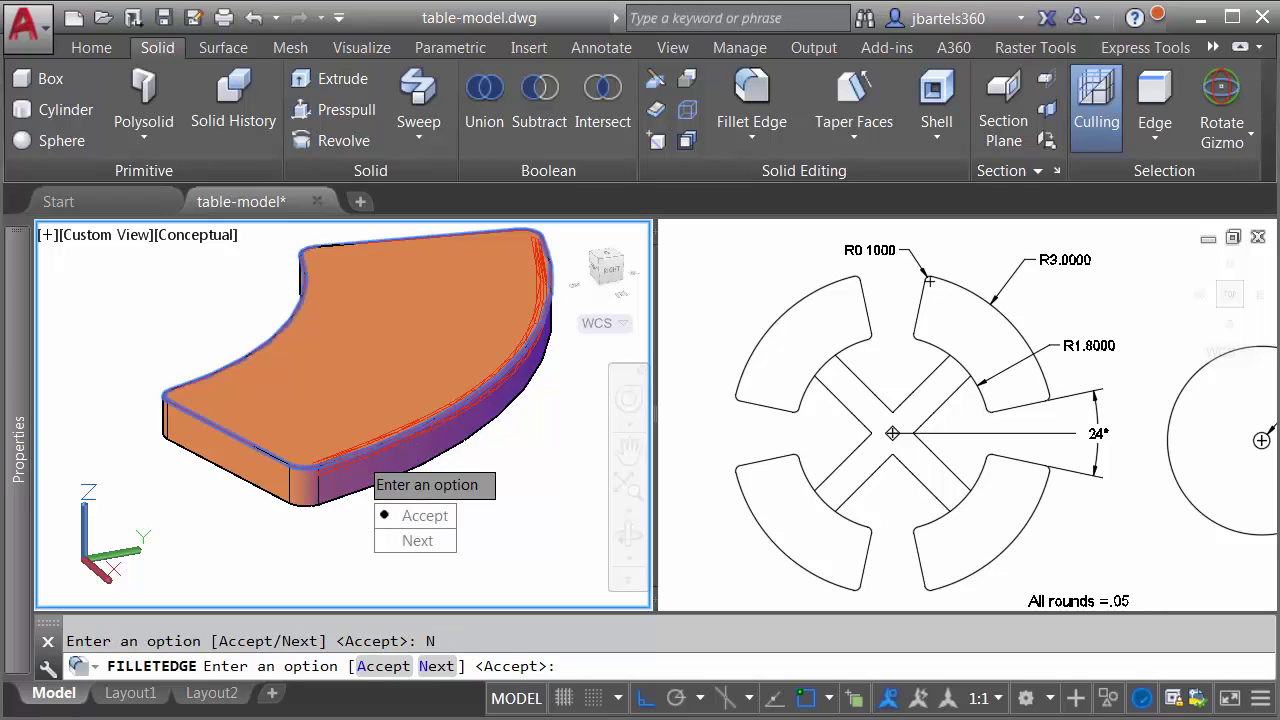
click(420, 515)
key(Return)
key(Return)
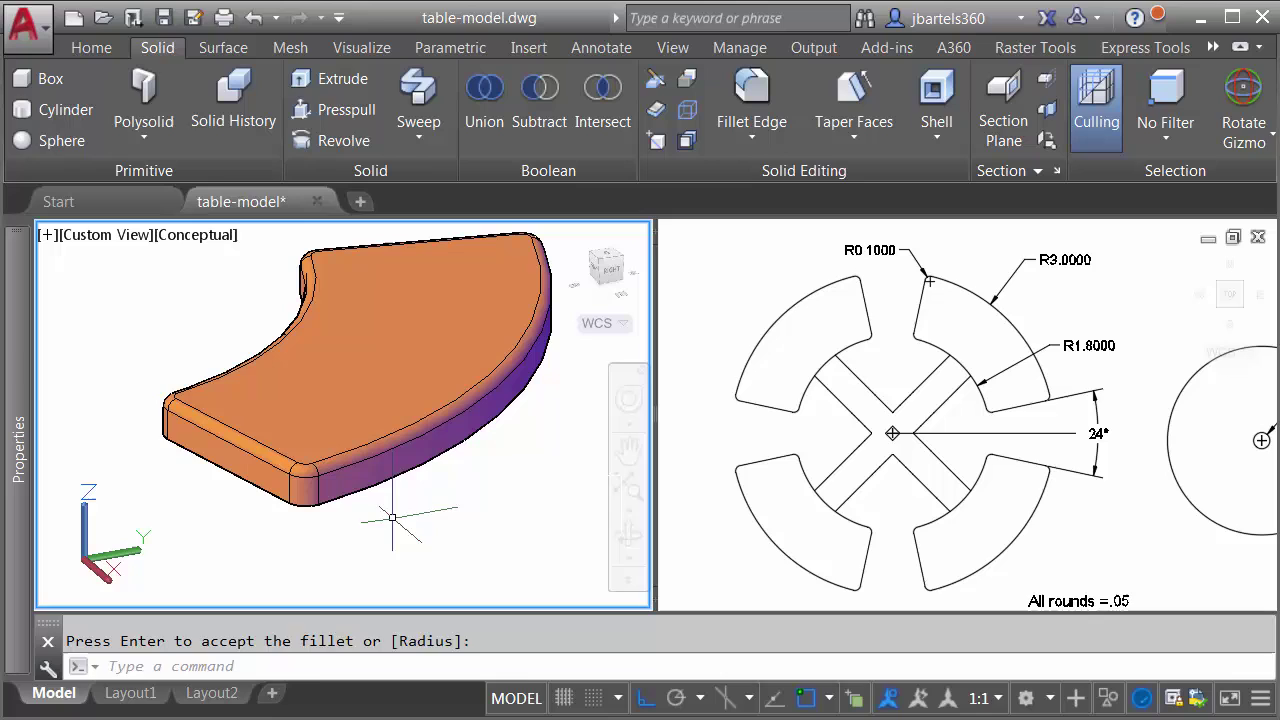
key(Return)
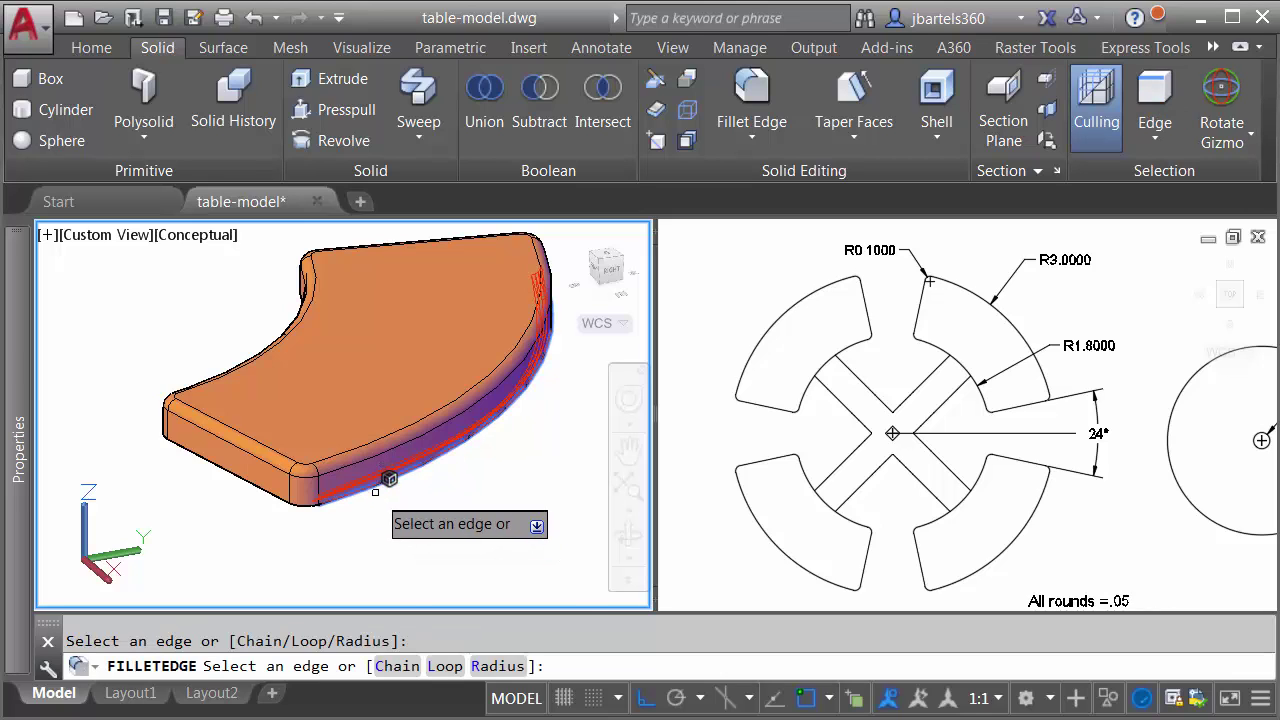
Step: Fillet the seat's bottom edge loop the same way
click(446, 668)
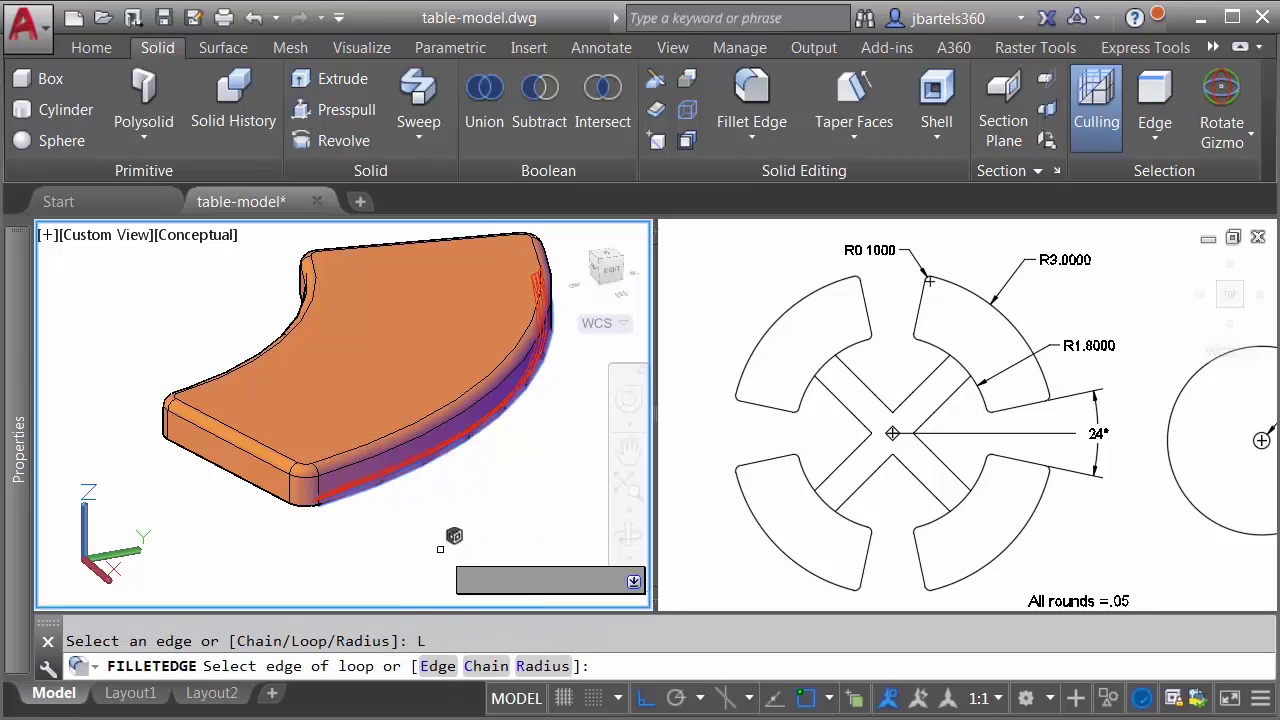
click(390, 484)
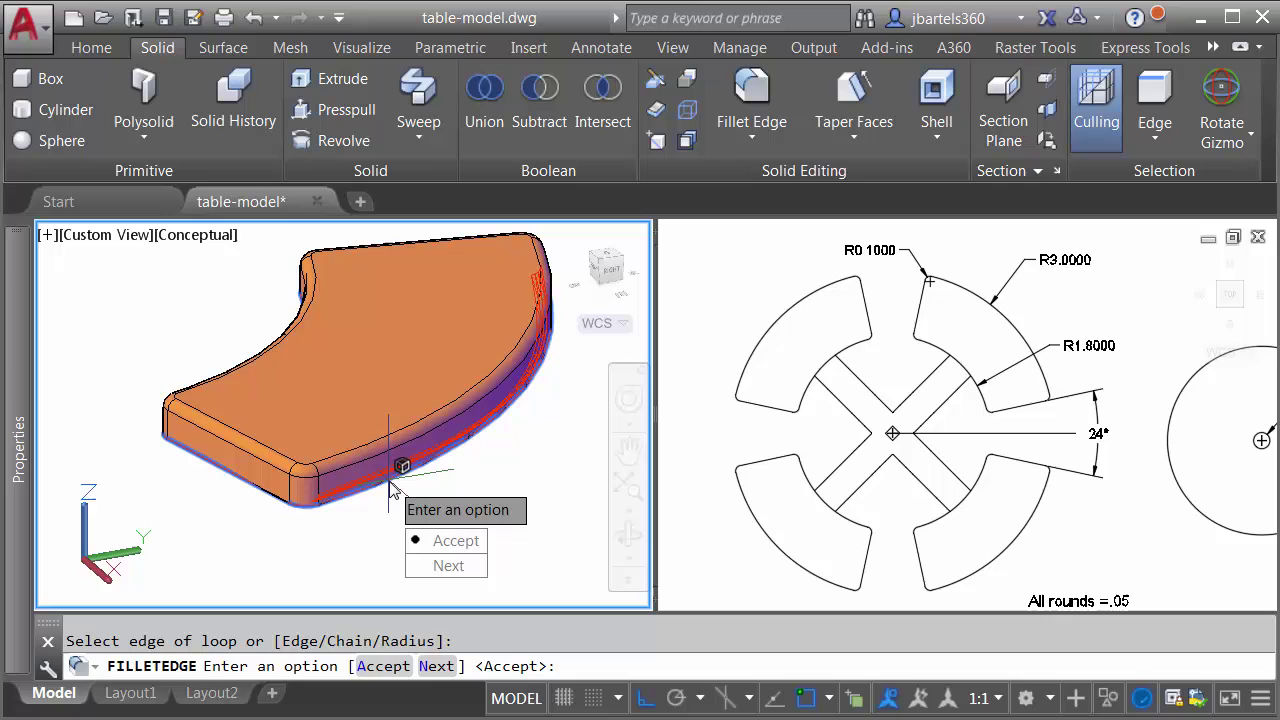
click(444, 543)
key(Return)
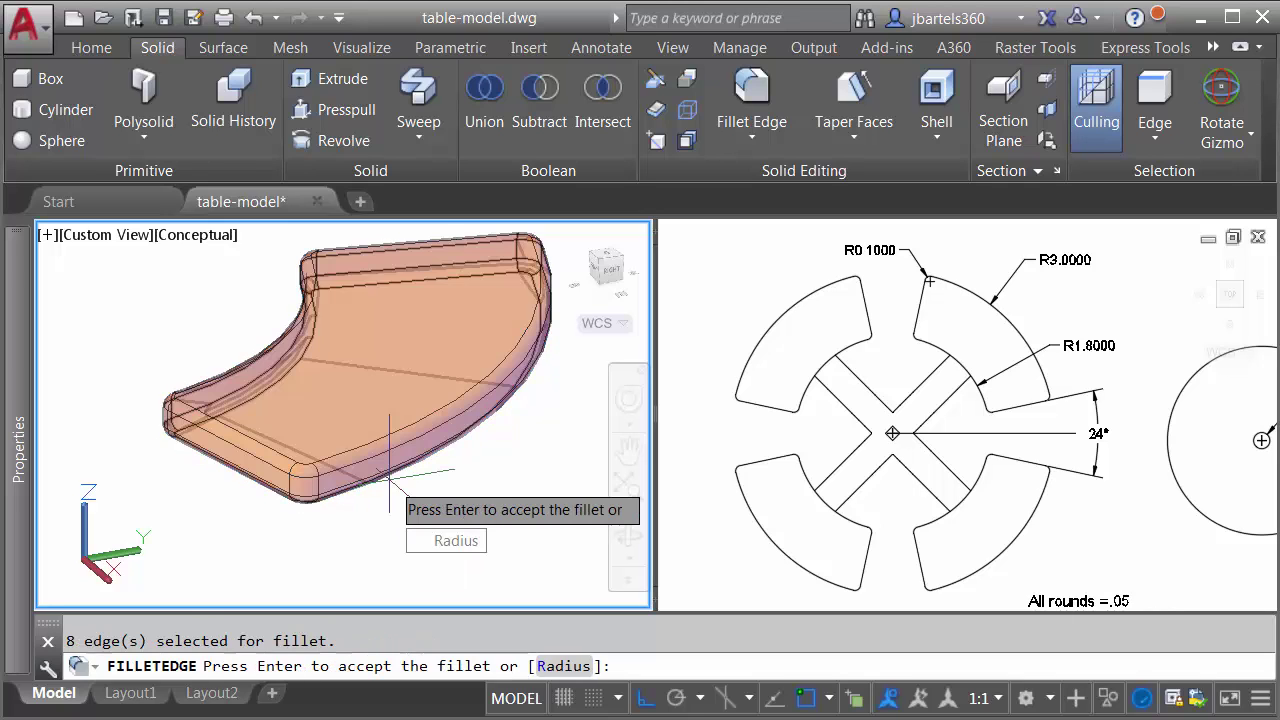
key(Return)
scroll(301, 494, down, 3)
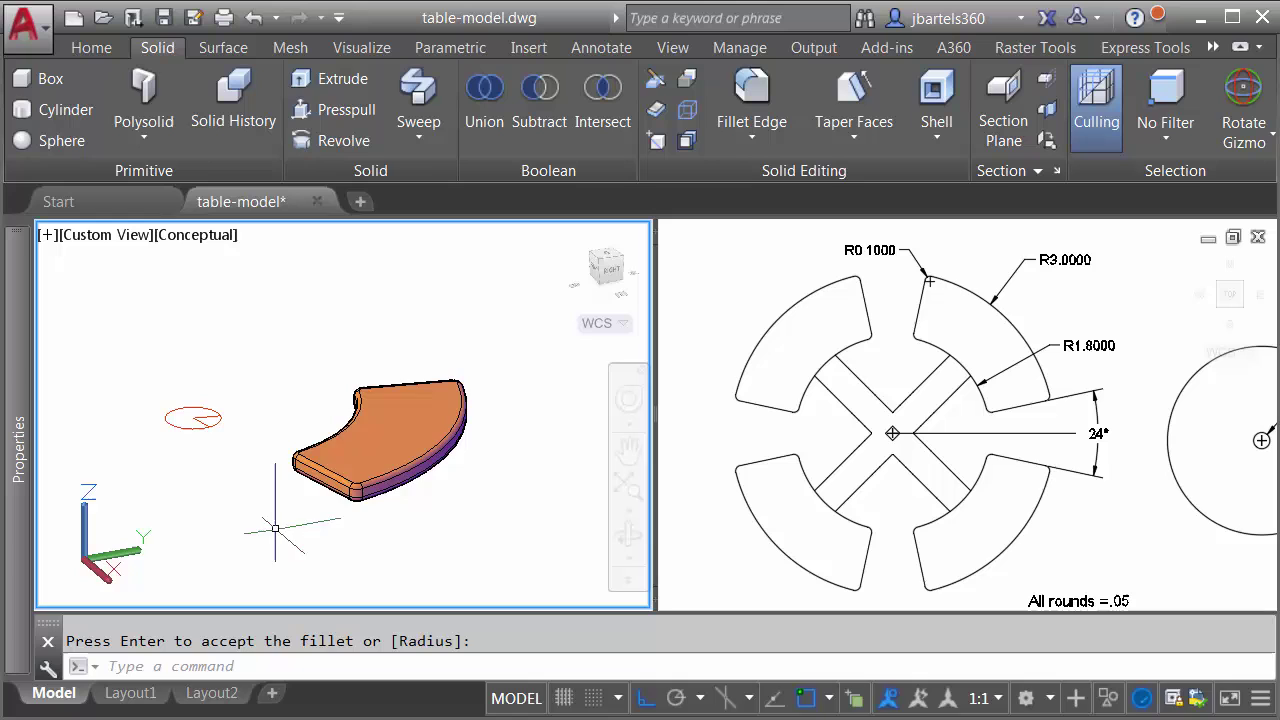
shift+middle_drag(266, 520, 345, 569)
scroll(340, 520, down, 3)
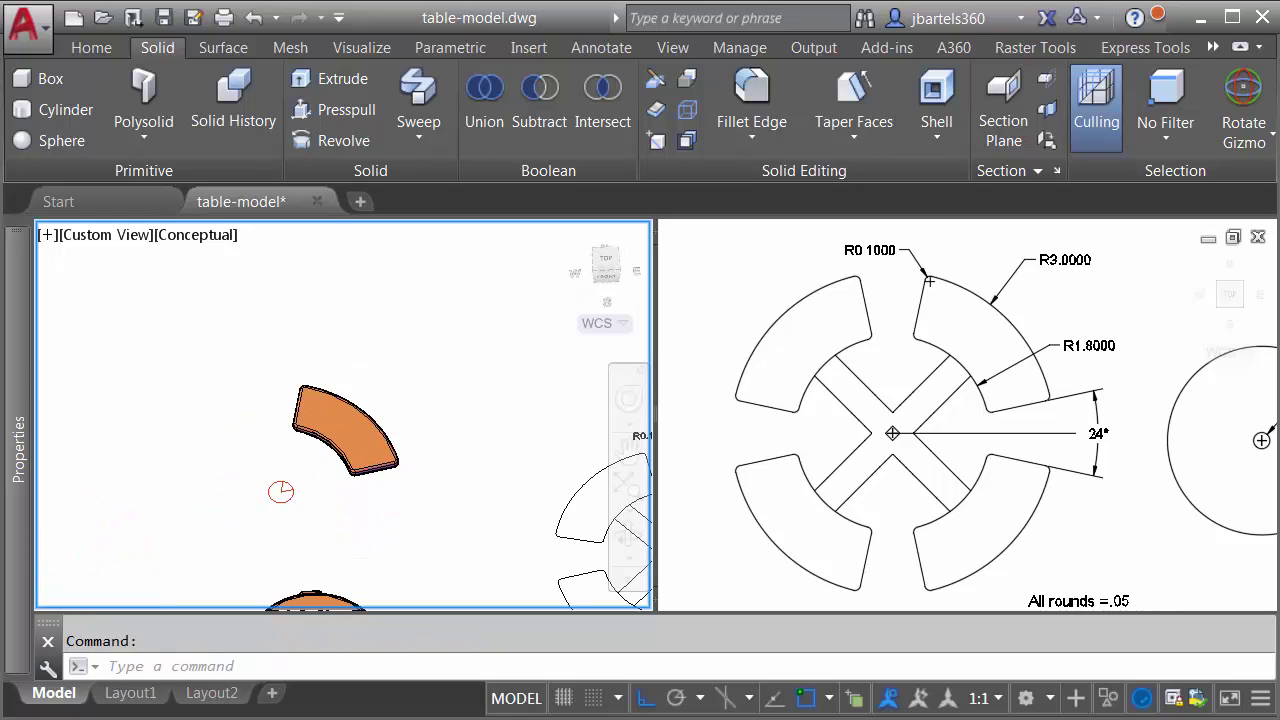
shift+middle_drag(340, 520, 374, 531)
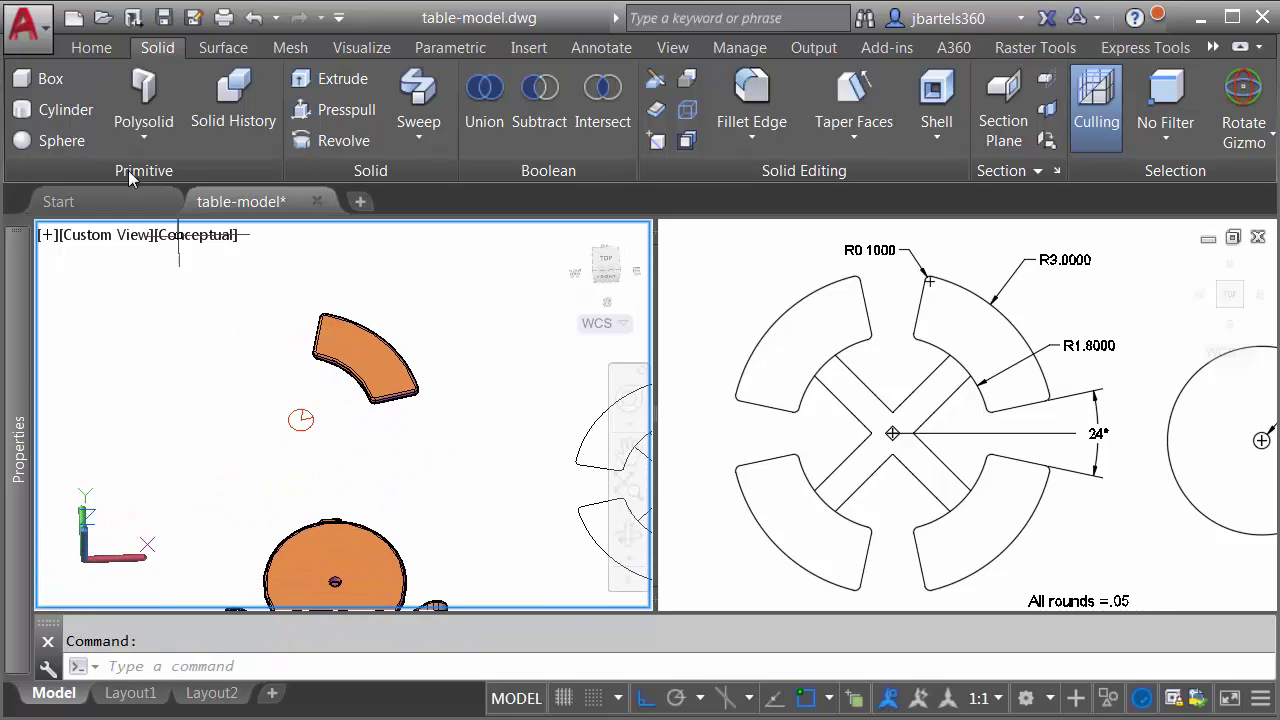
Step: Polar-array the seat solid into 4 copies centred on the small circle
click(91, 47)
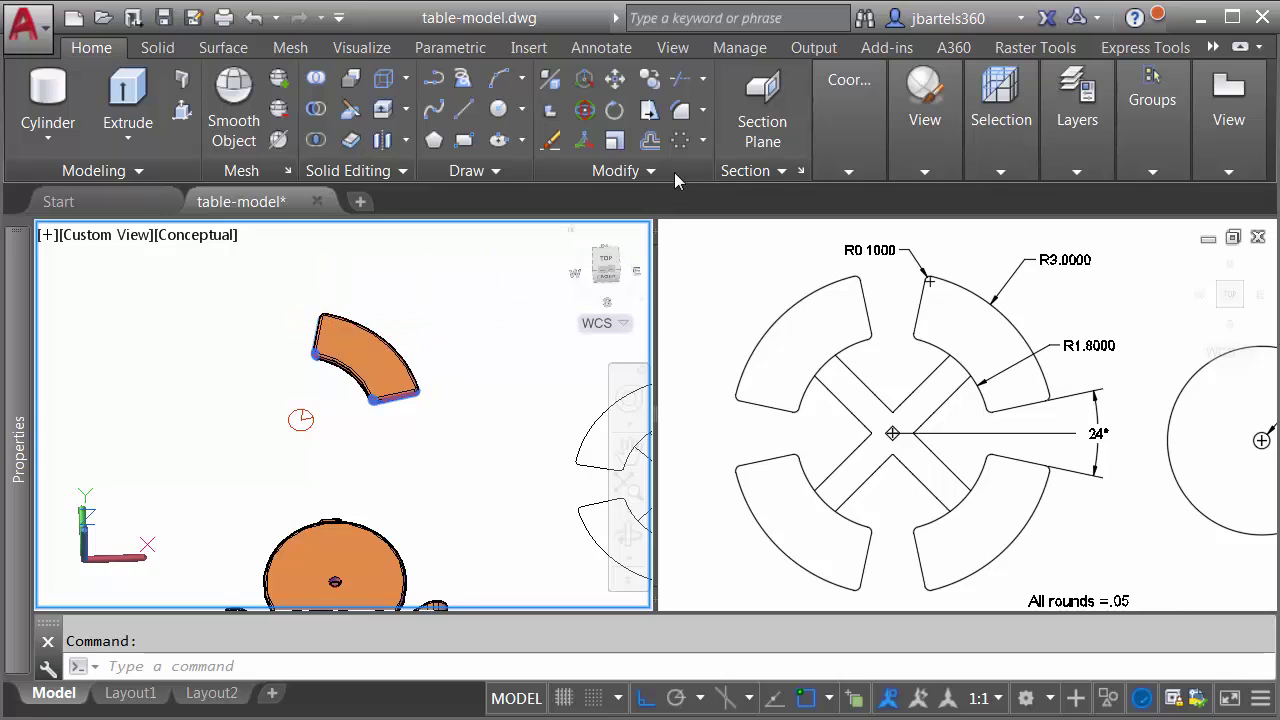
click(680, 141)
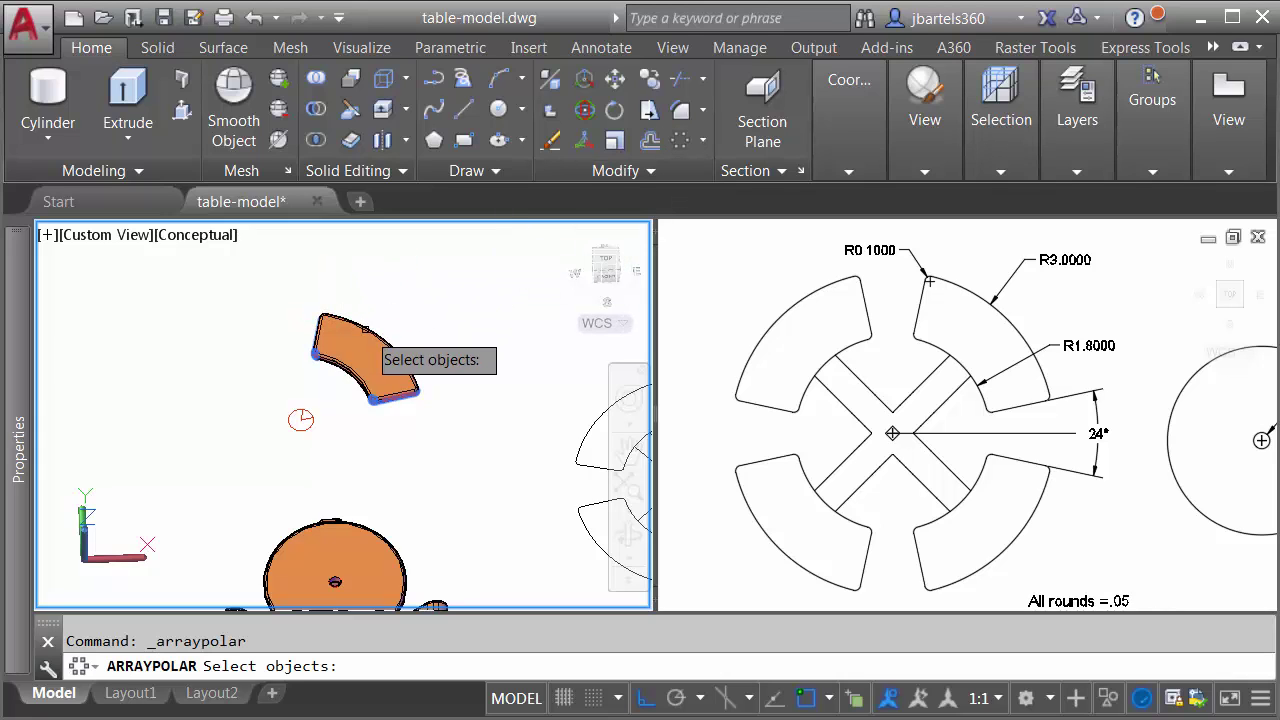
click(365, 328)
key(Return)
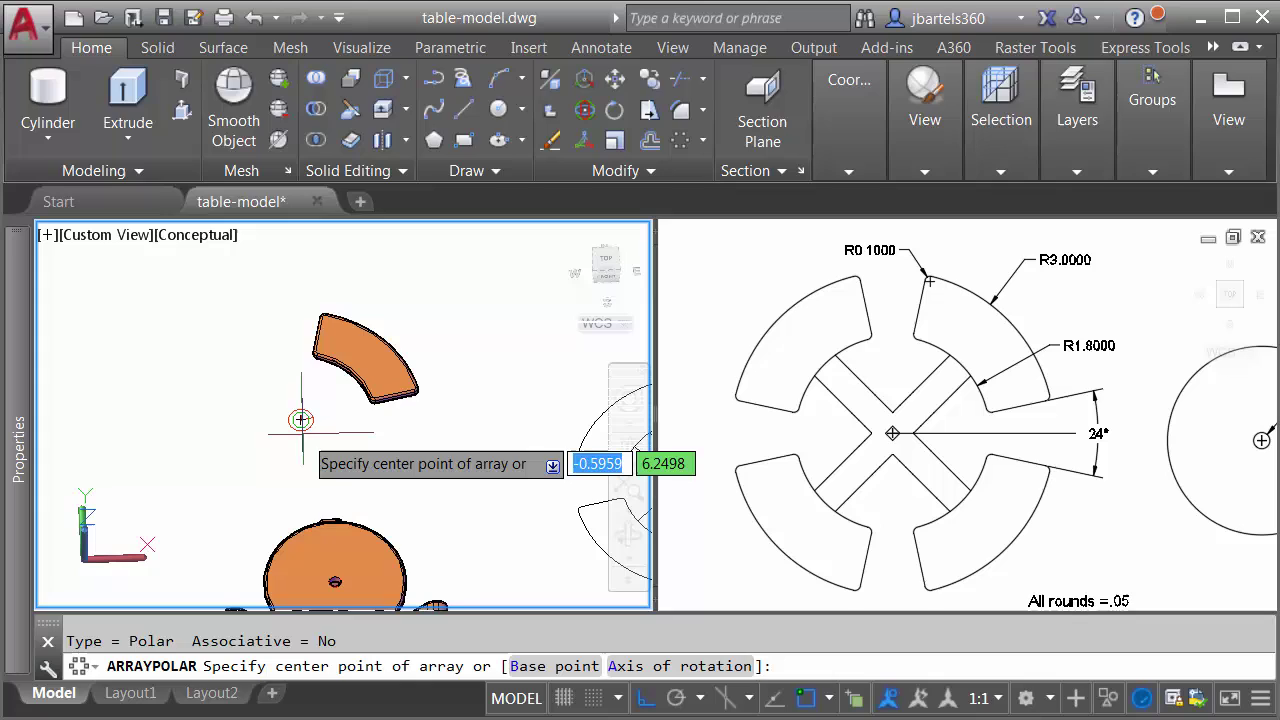
click(301, 419)
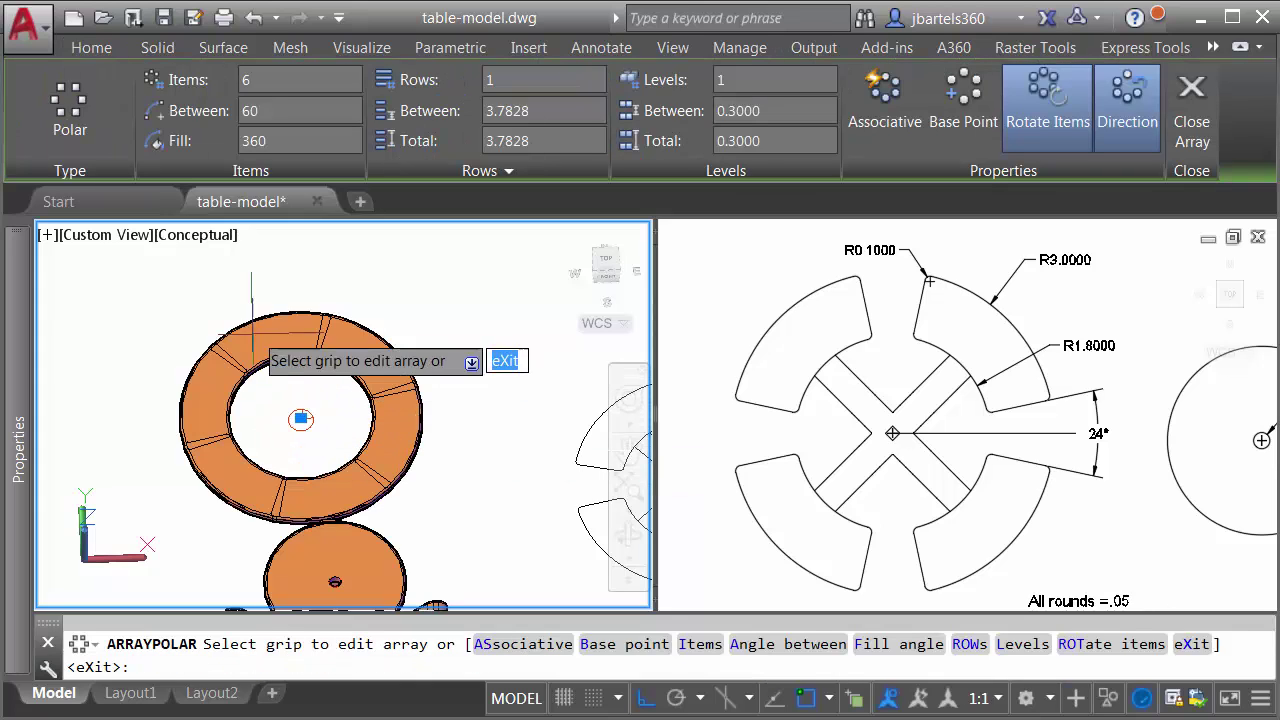
click(250, 80)
text(4)
key(Return)
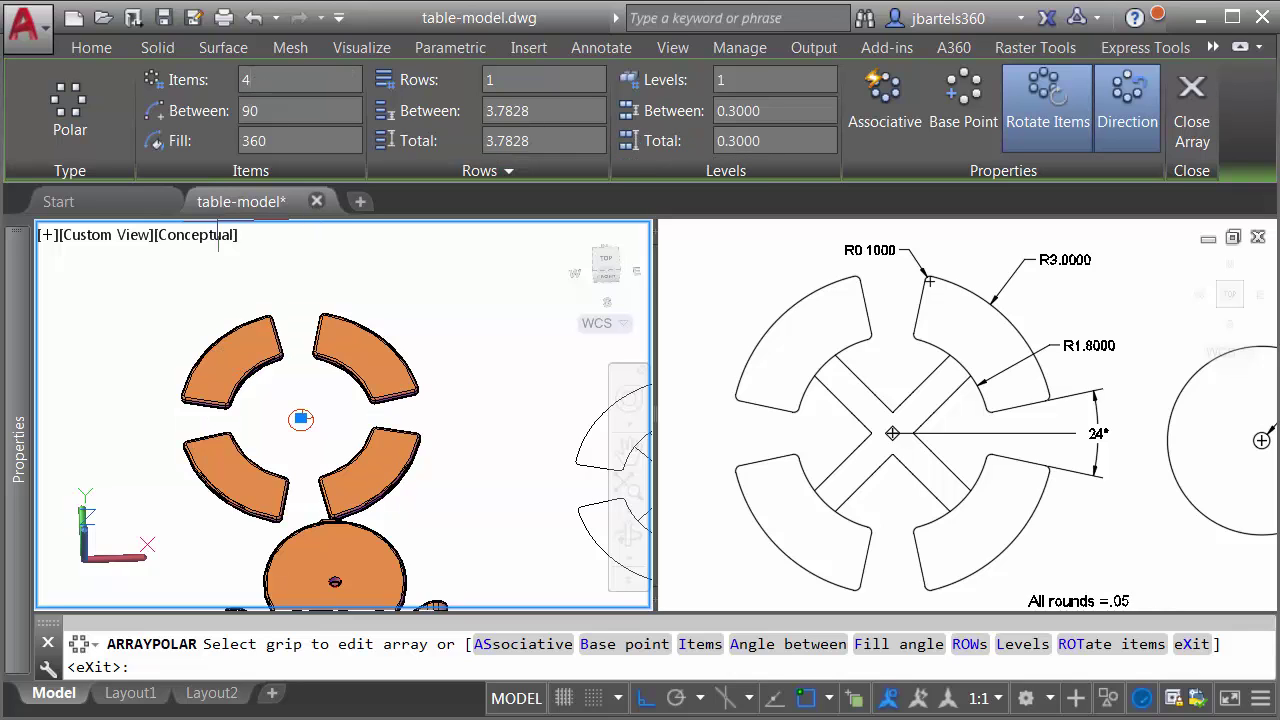
click(1188, 107)
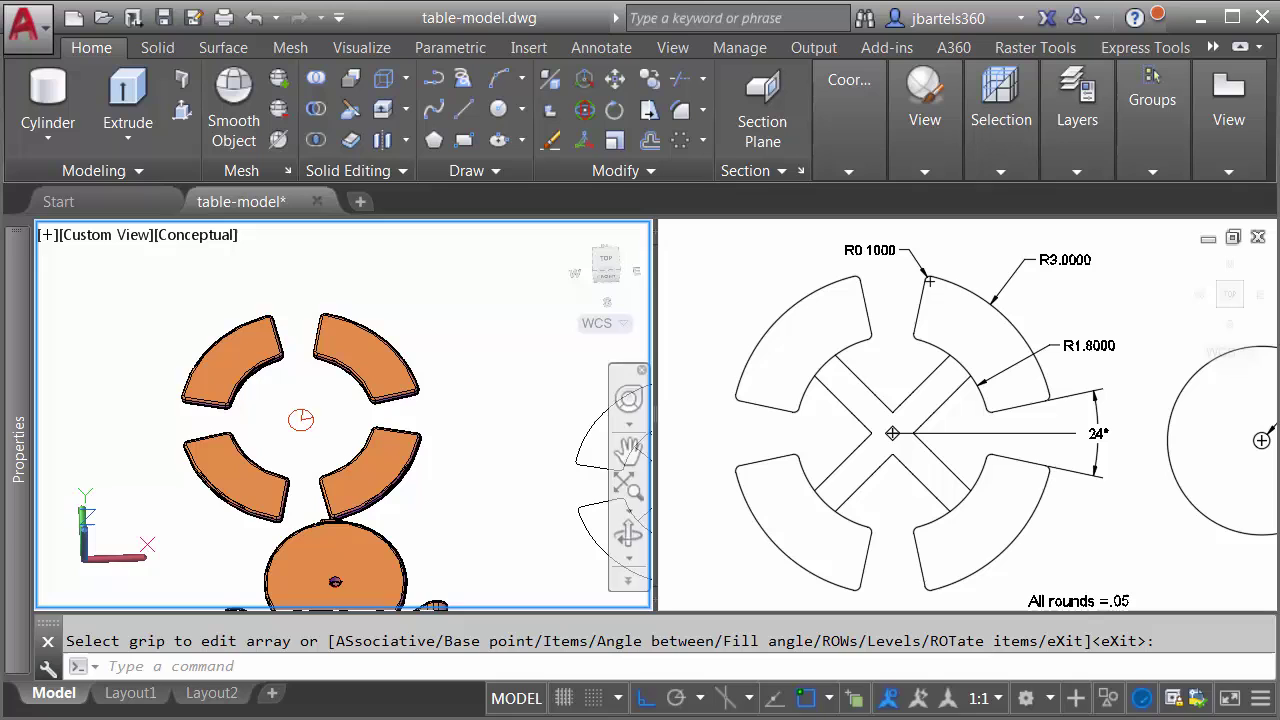
mouse_move(462, 458)
shift+middle_down()
mouse_move(476, 460)
mouse_move(476, 508)
mouse_move(390, 315)
shift+middle_up()
Step: Rotate the four seats 45° about the ring's centre
key(Escape)
scroll(476, 508, down, 3)
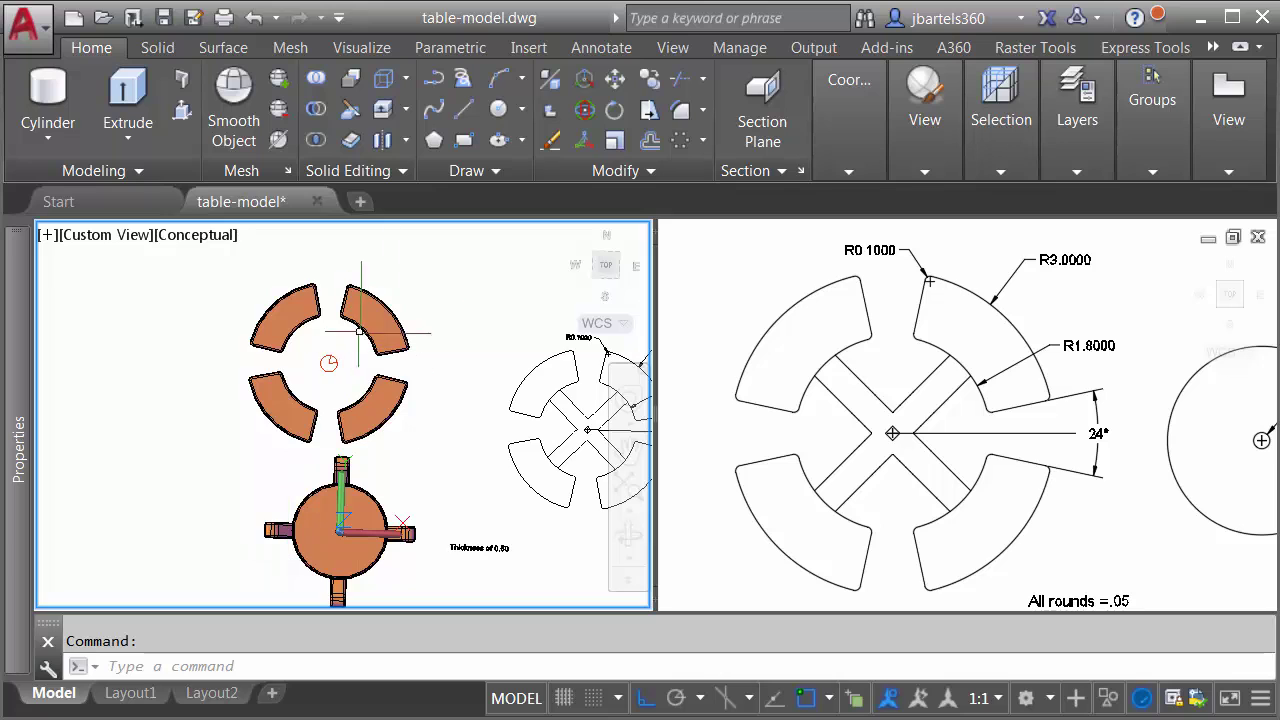
click(614, 111)
click(420, 255)
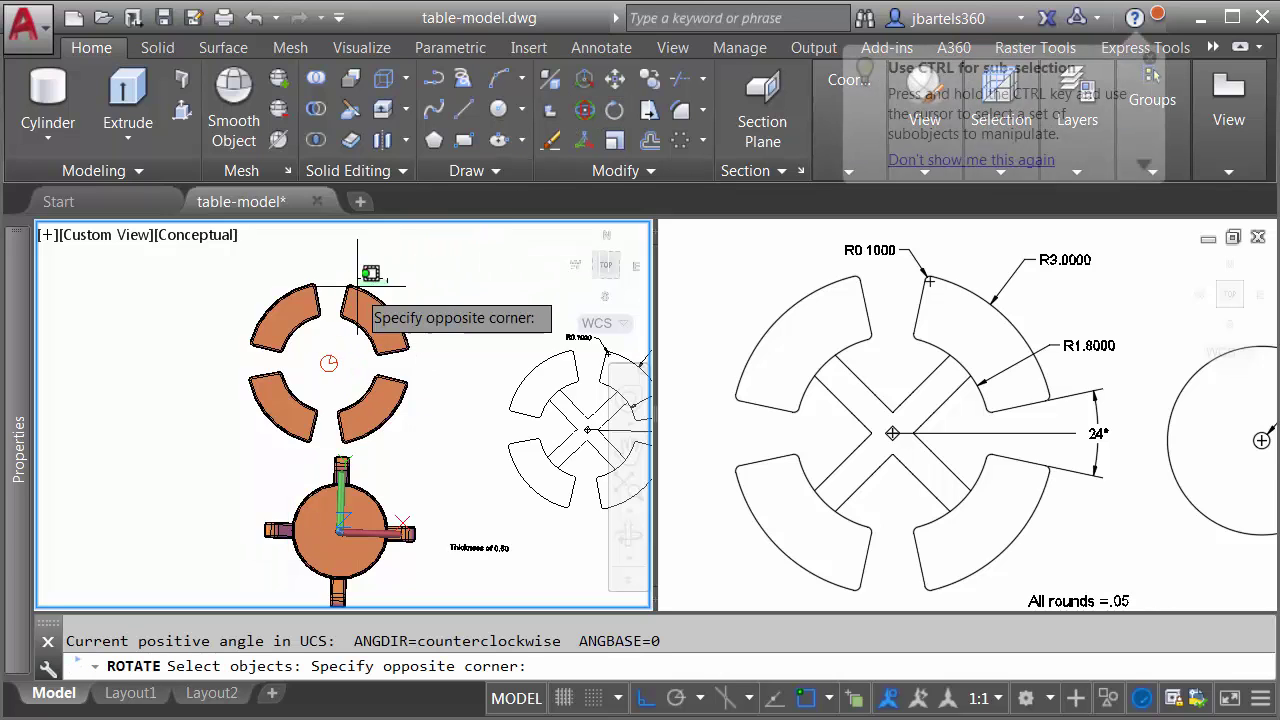
click(300, 340)
click(352, 360)
click(302, 442)
key(Return)
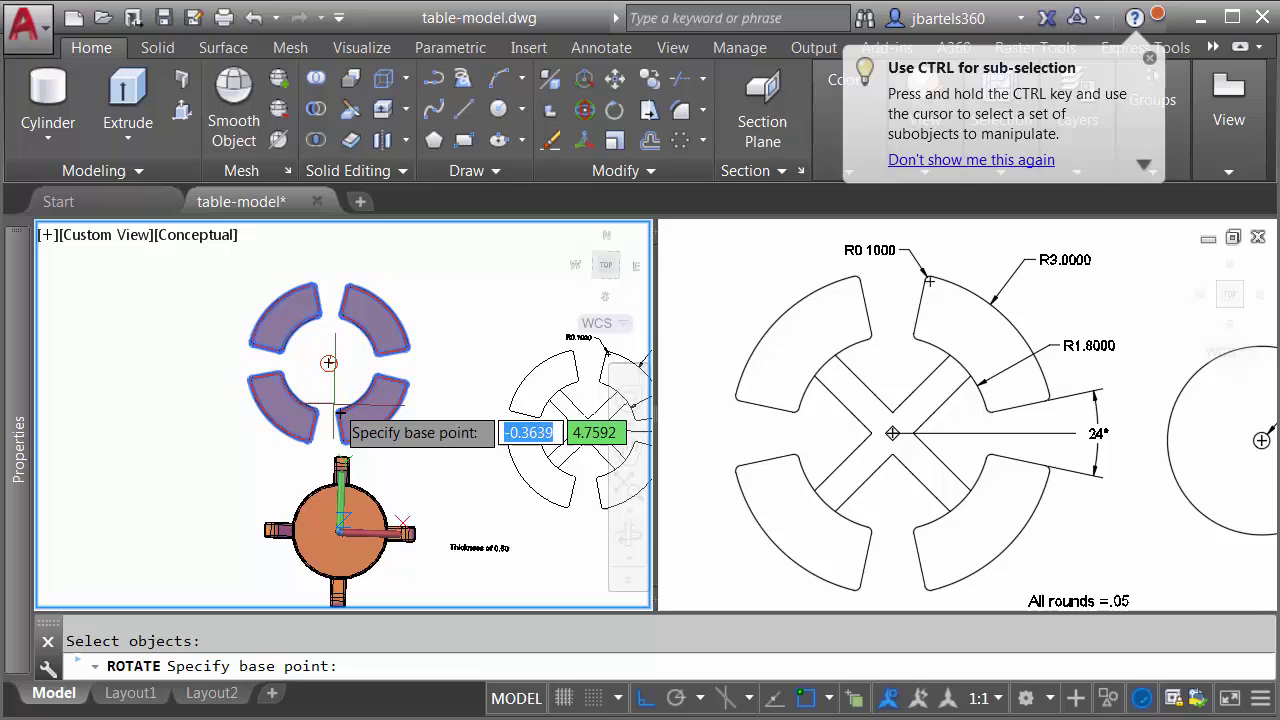
click(329, 363)
text(45)
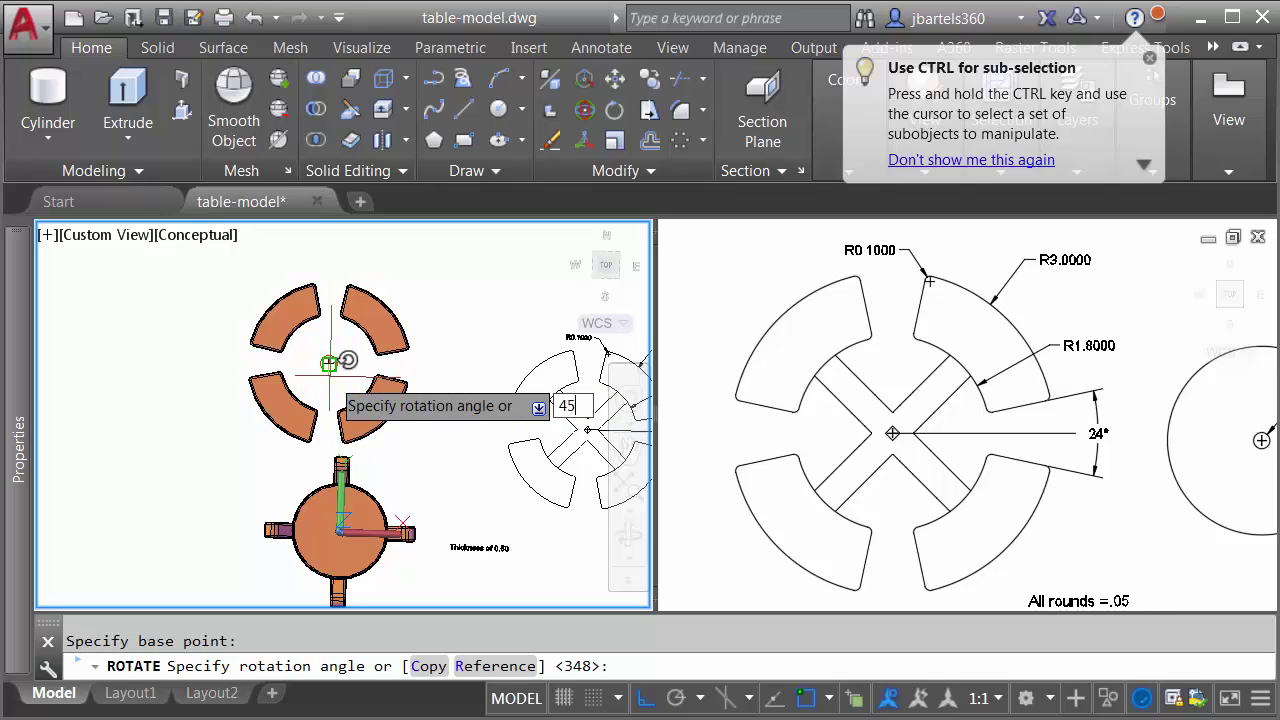
key(Return)
key(Escape)
middle_drag(338, 352, 305, 349)
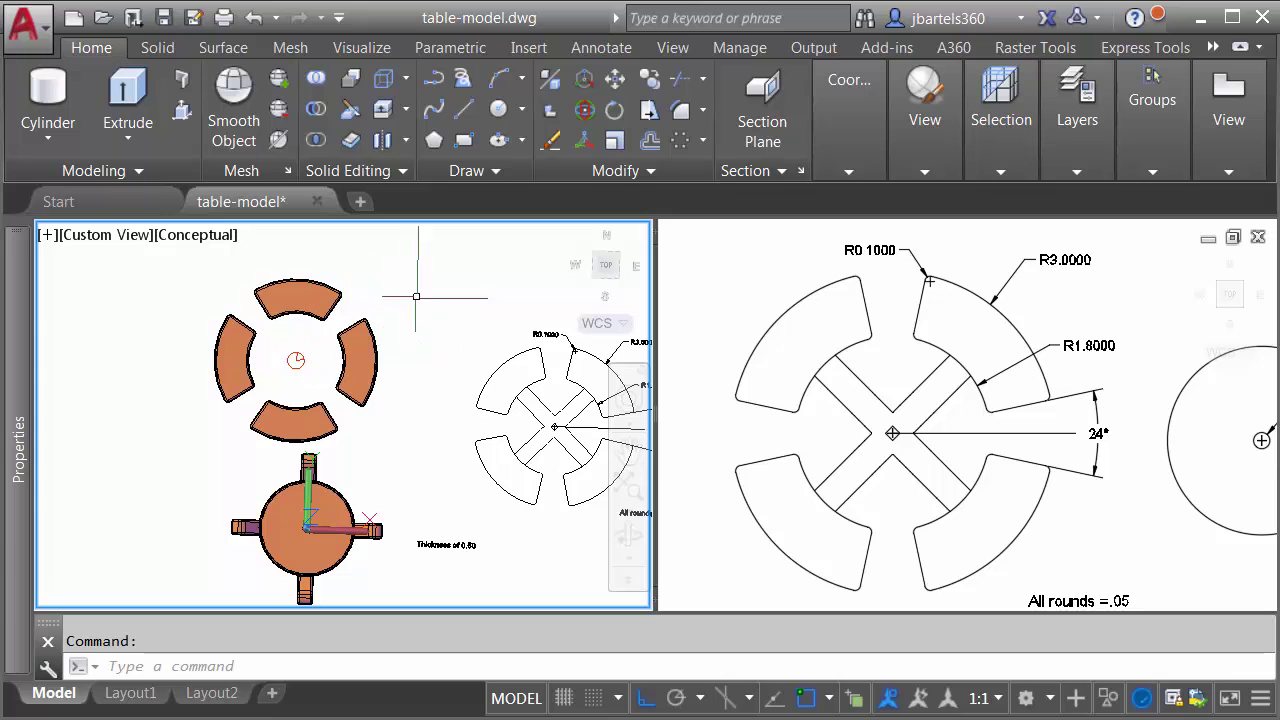
Step: Move the seat ring from its centre point to the table's centre among the legs
click(615, 78)
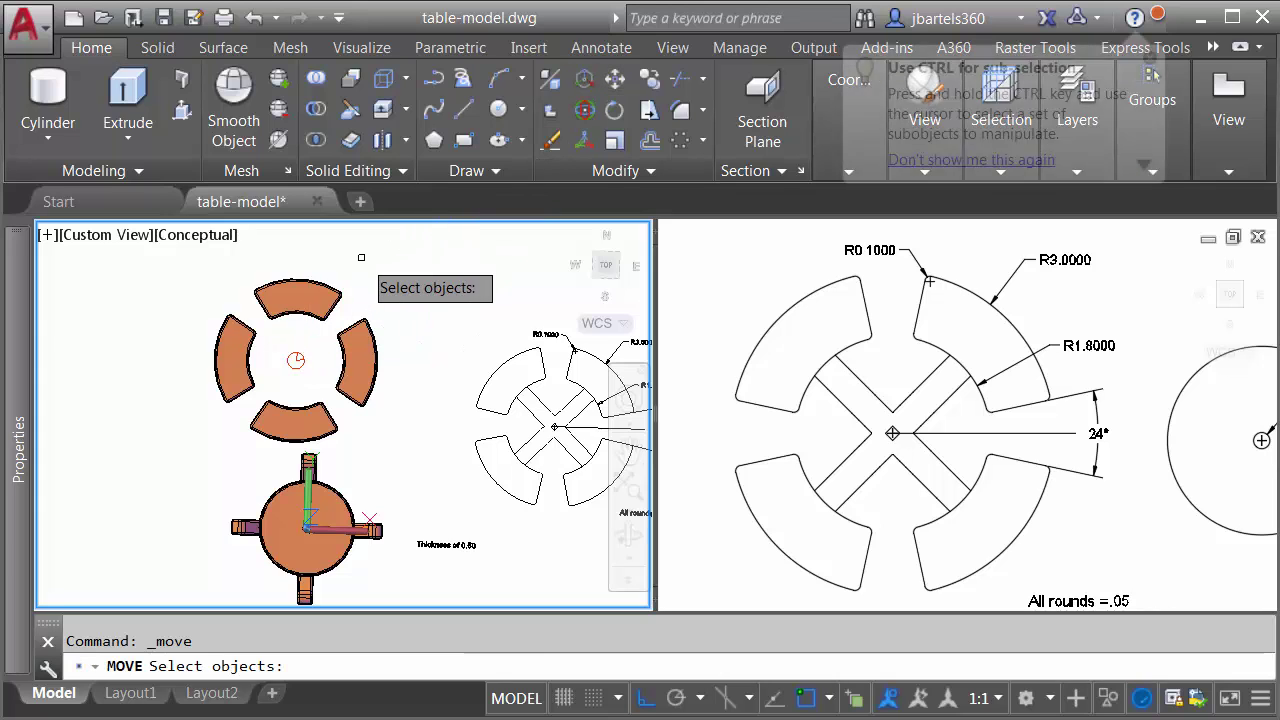
click(358, 262)
click(266, 372)
click(266, 372)
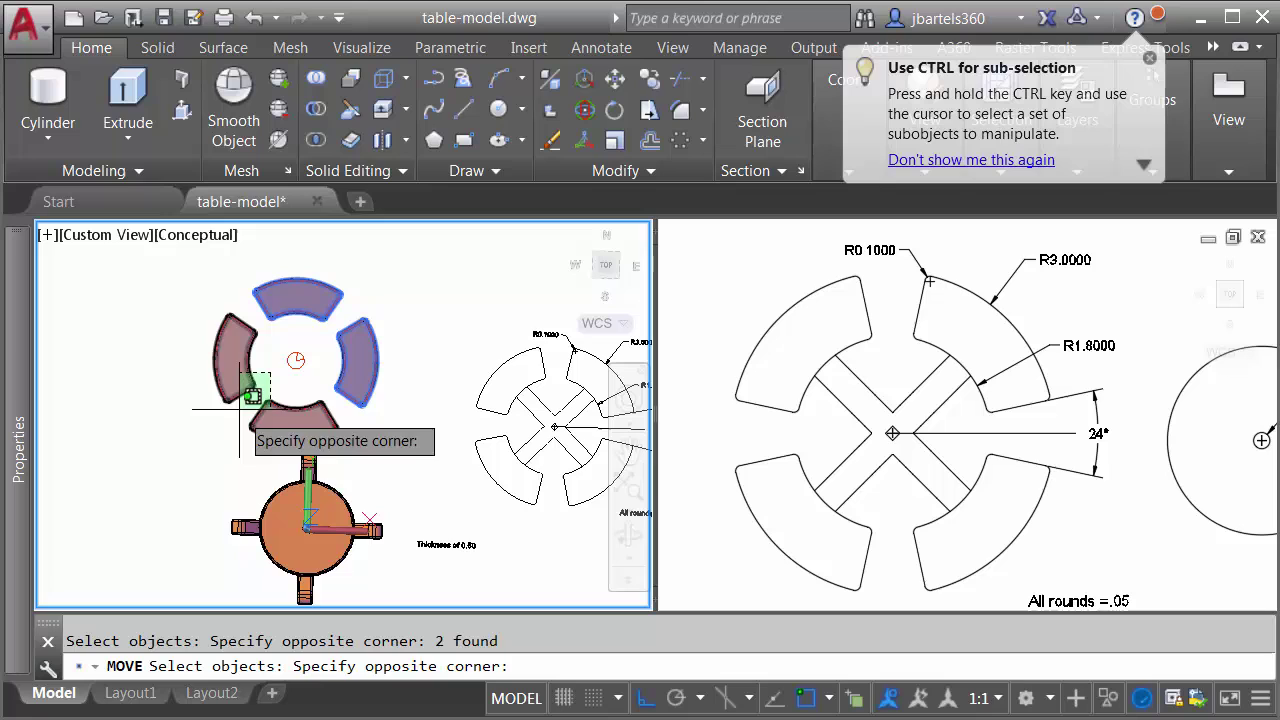
click(245, 400)
click(273, 375)
key(Return)
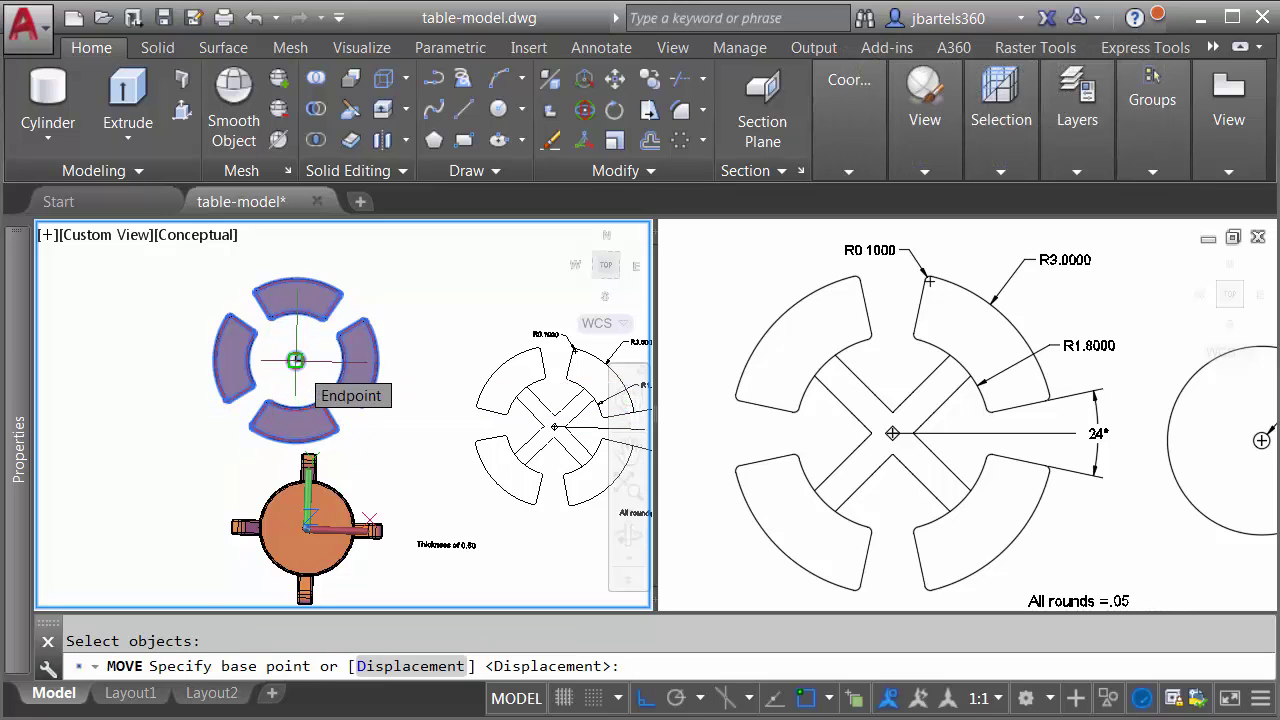
scroll(295, 360, up, 4)
click(291, 319)
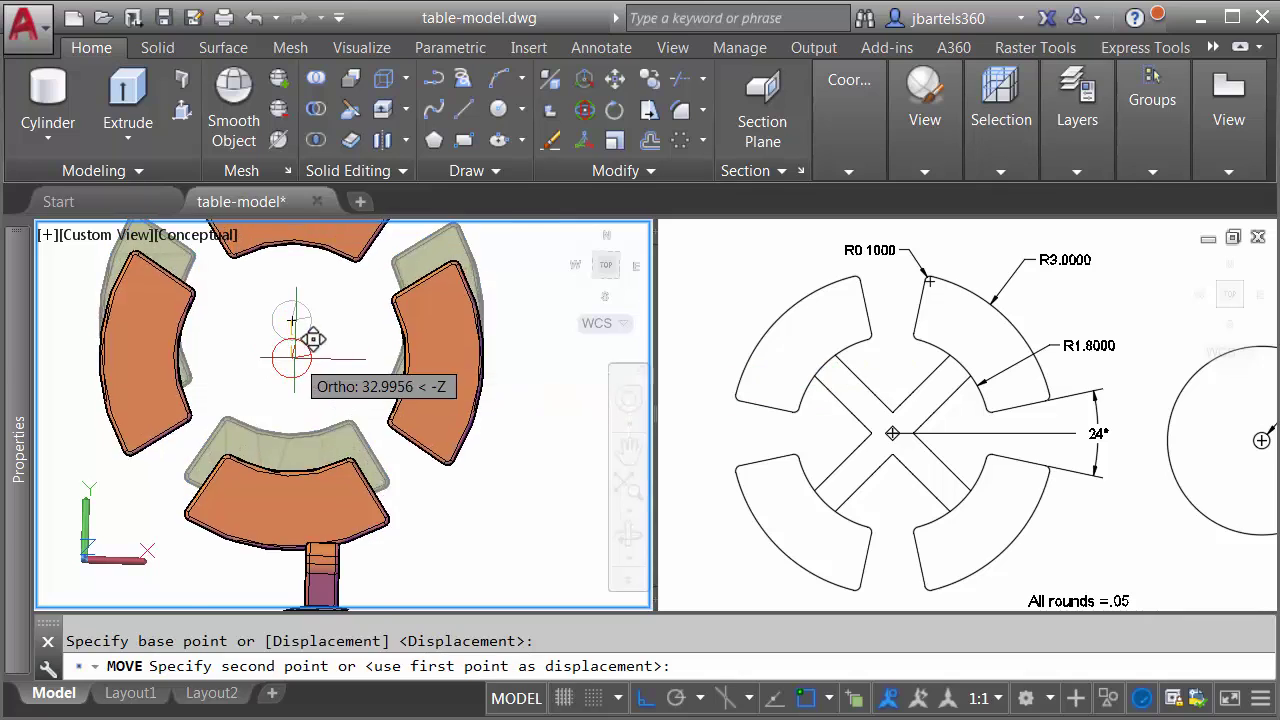
scroll(300, 434, down, 5)
scroll(304, 470, up, 8)
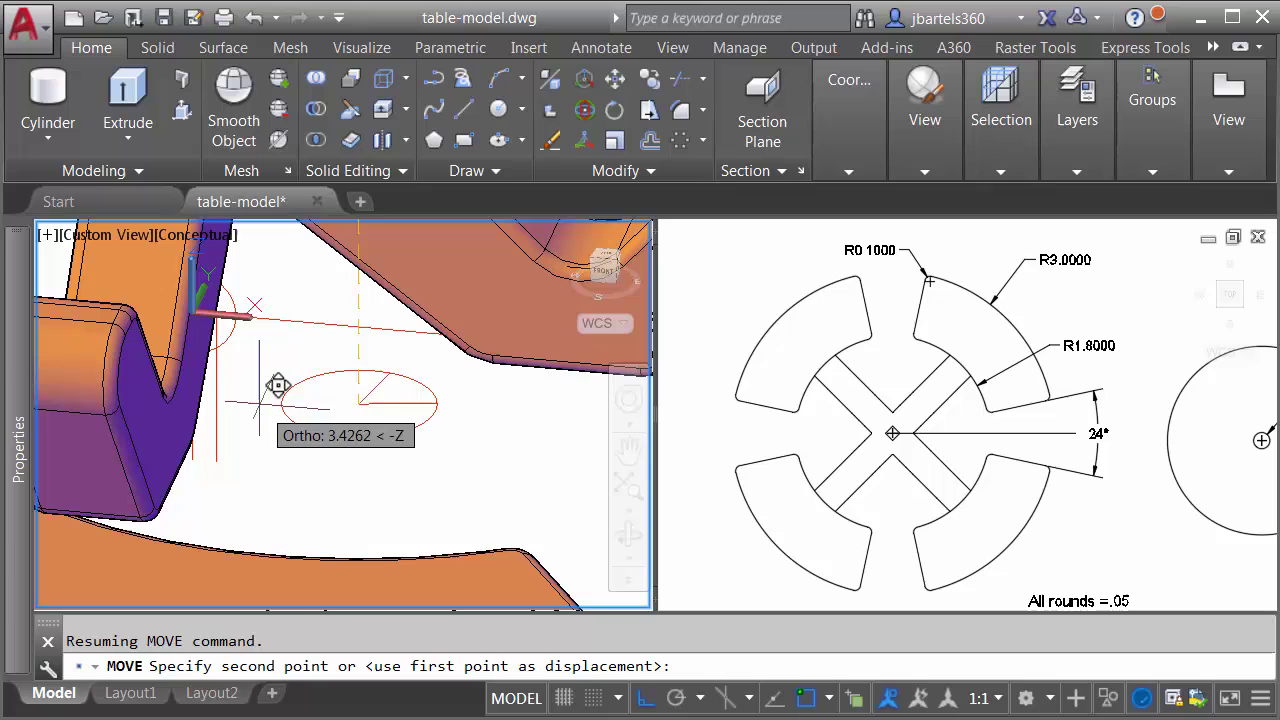
click(230, 338)
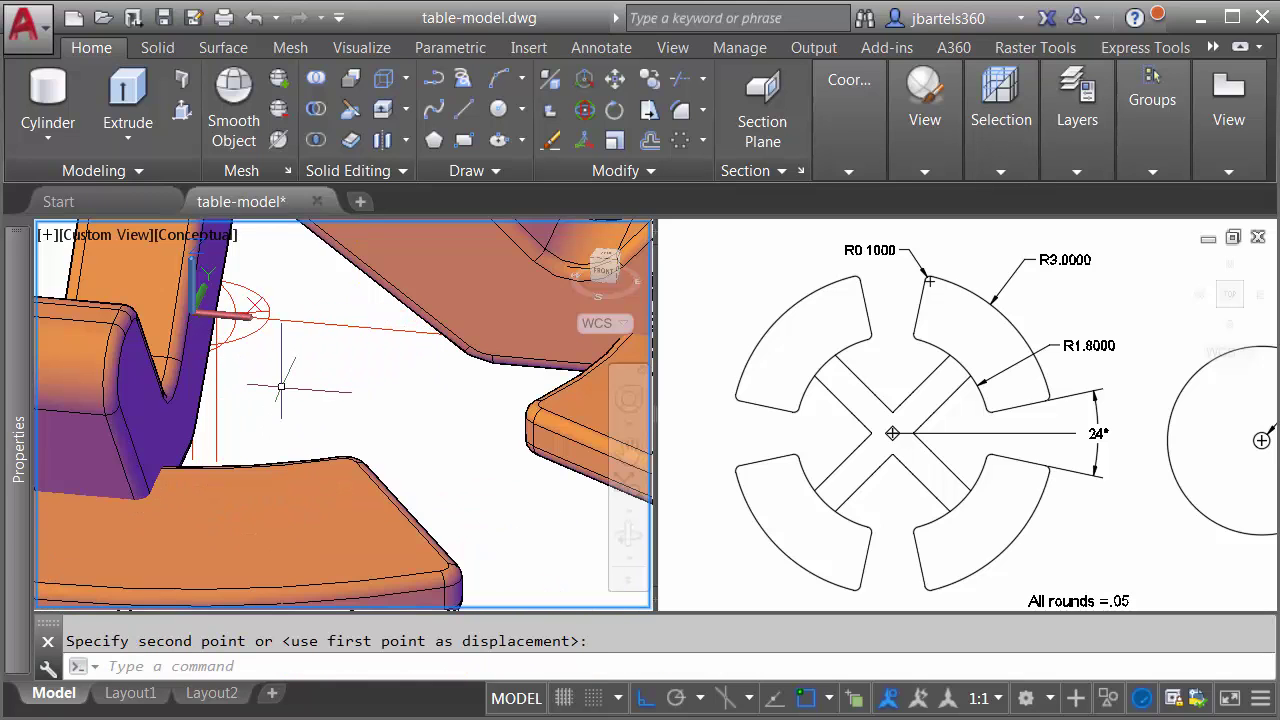
shift+middle_drag(281, 387, 240, 424)
key(Escape)
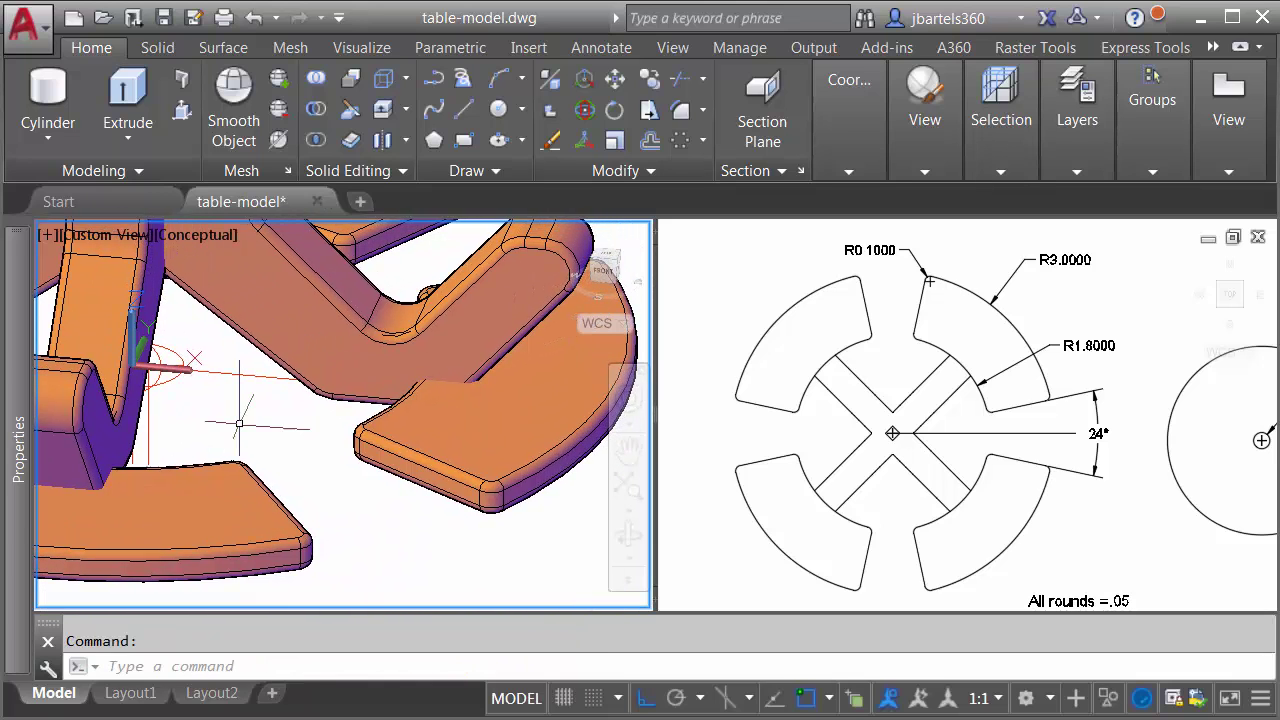
scroll(240, 424, up, 2)
scroll(470, 271, up, 3)
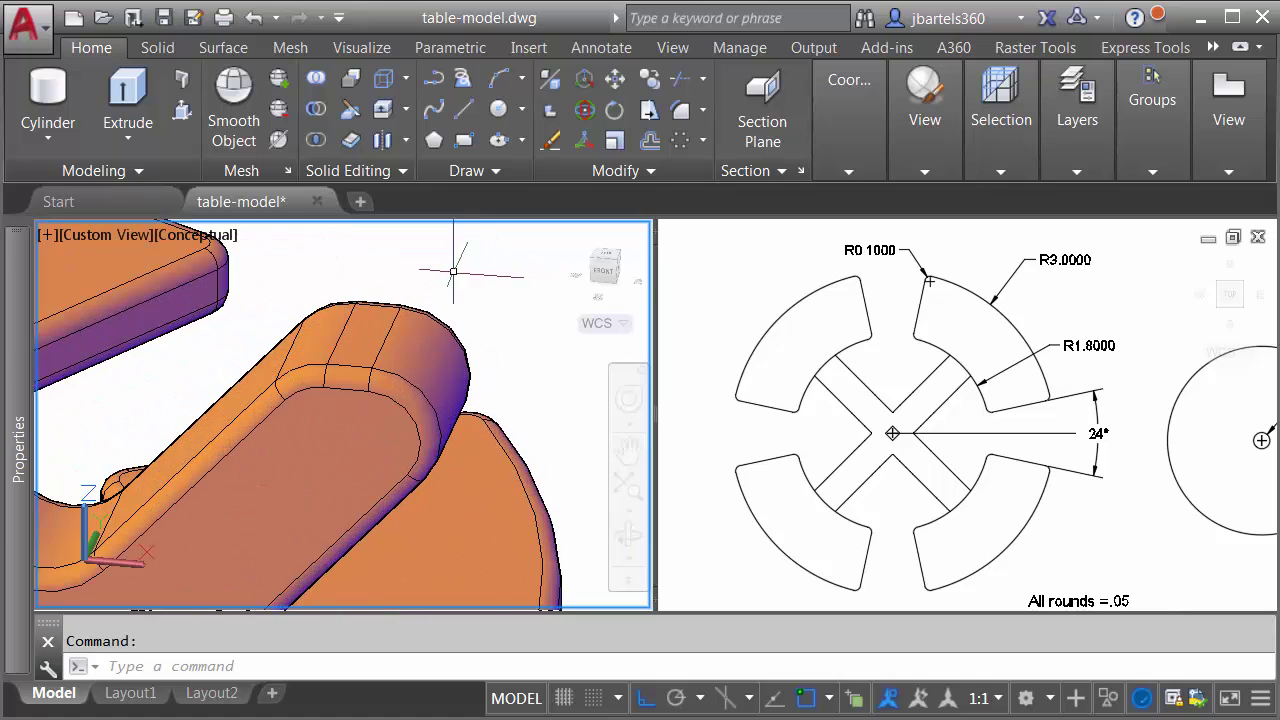
scroll(453, 271, up, 1)
scroll(445, 272, up, 1)
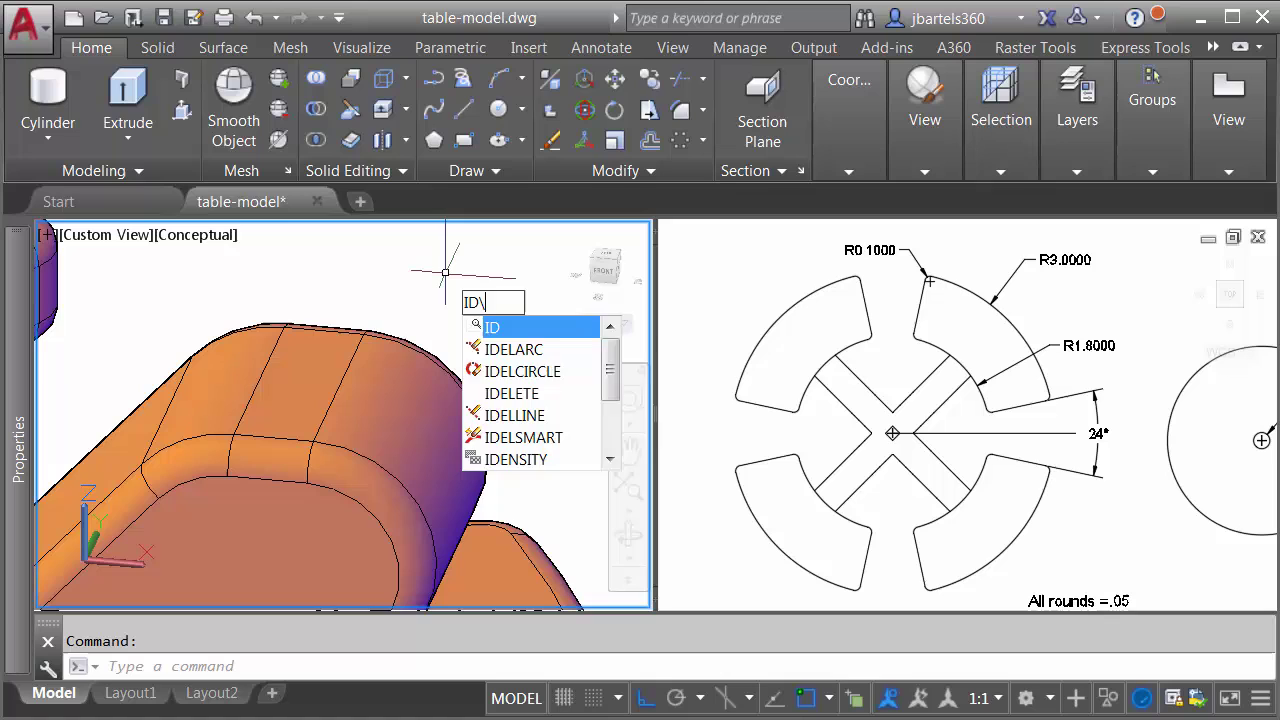
Step: Use ID with an Endpoint snap on a leg top to read its height, Z = 1.1762
key(Return)
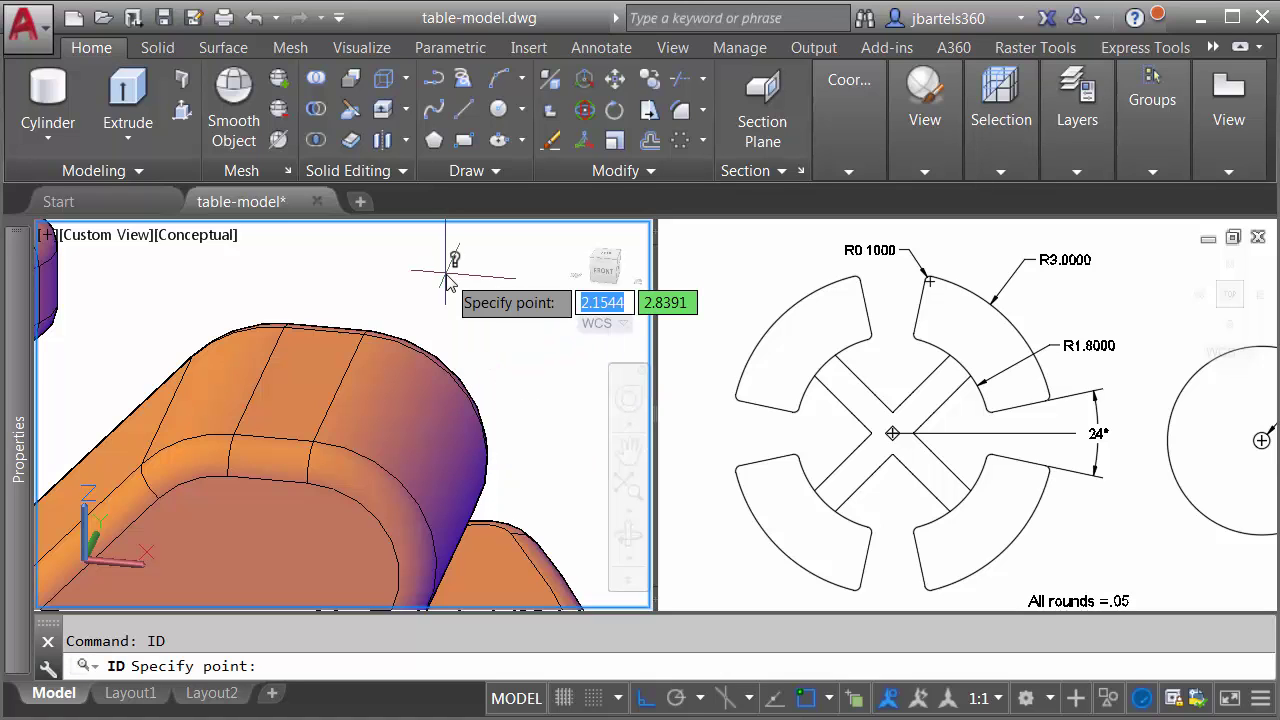
shift+right_click(372, 250)
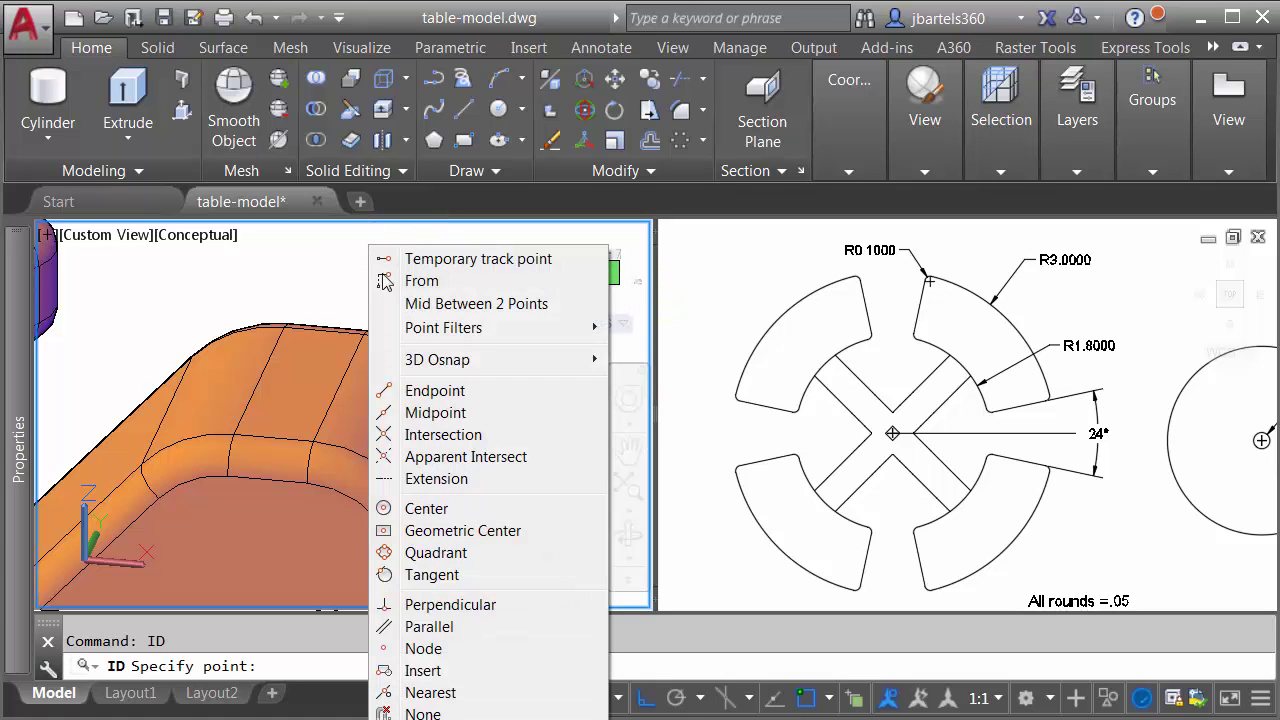
click(420, 391)
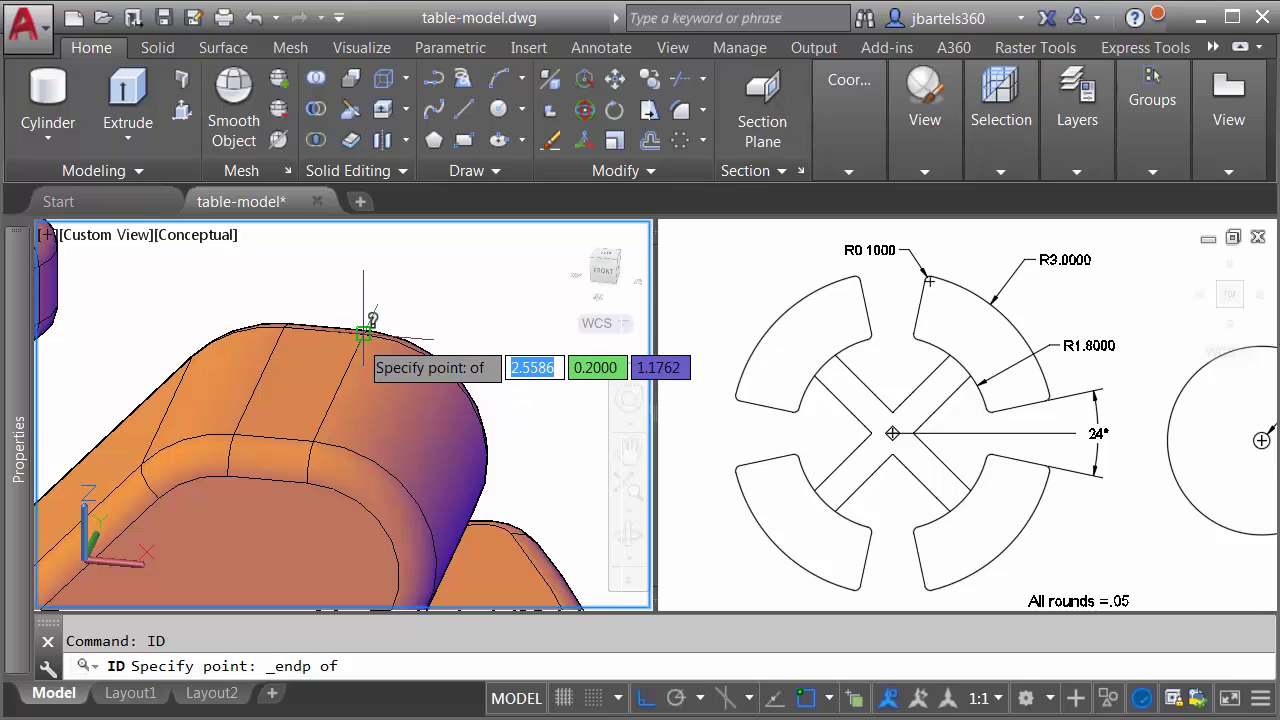
click(363, 332)
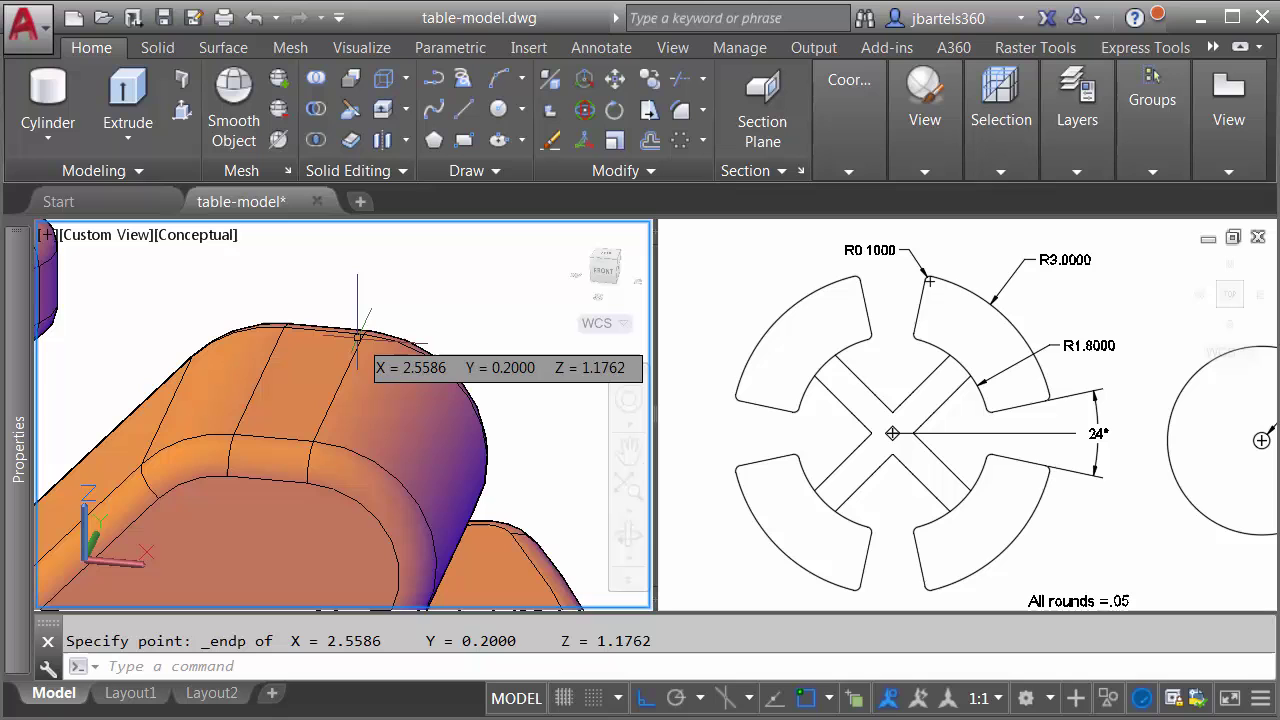
key(Escape)
scroll(382, 346, down, 3)
shift+middle_drag(382, 346, 520, 360)
Step: Move the seats up 1.1762 units along Z to the leg-top height
click(618, 88)
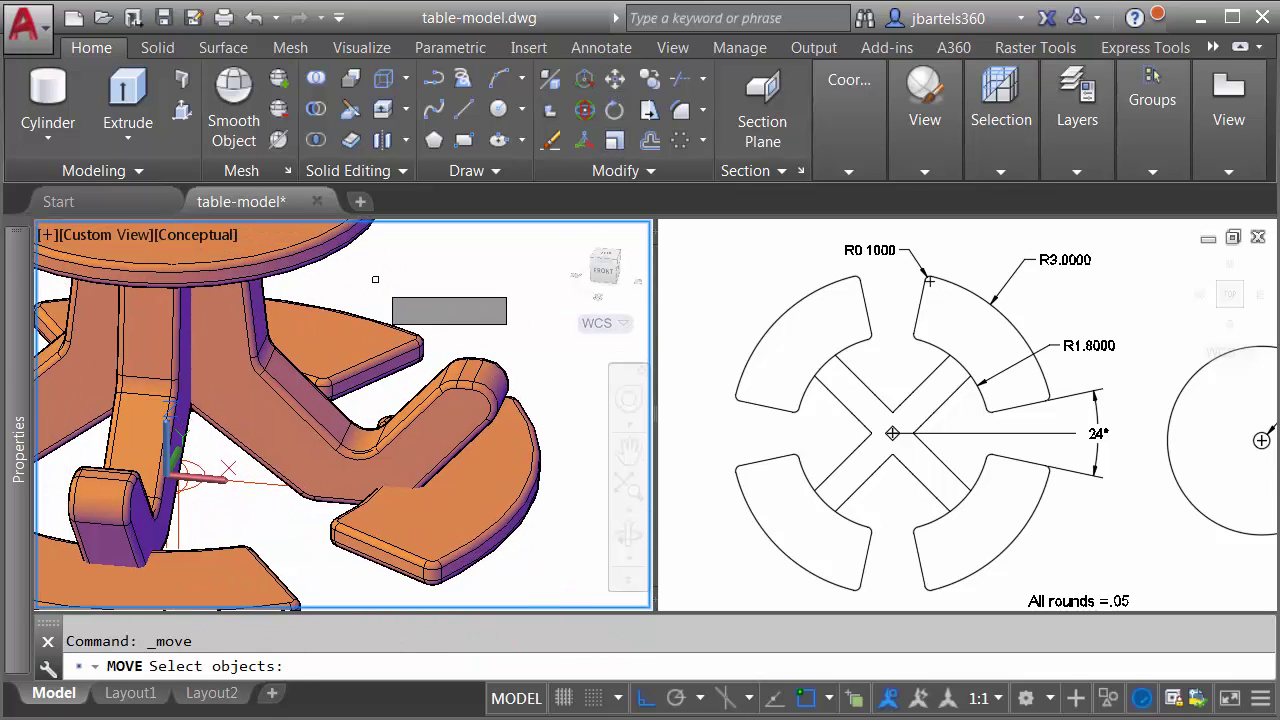
click(356, 316)
click(337, 556)
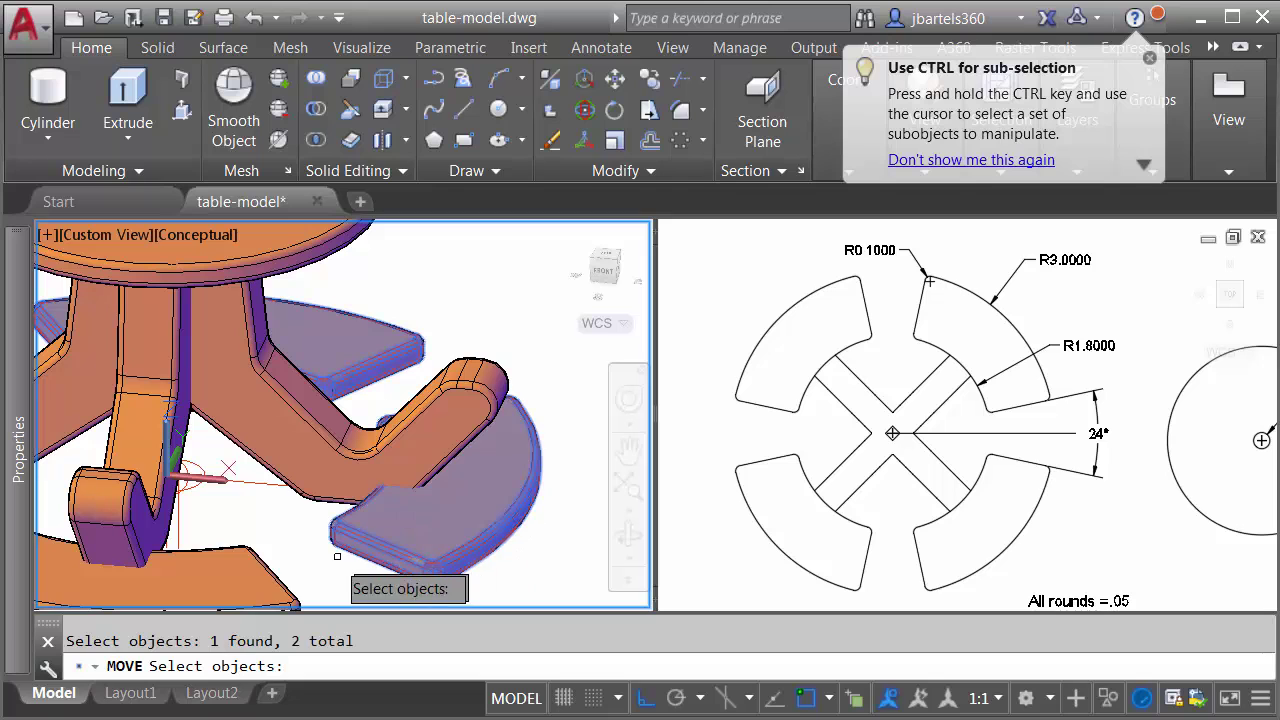
click(268, 552)
scroll(268, 552, down, 3)
middle_drag(268, 552, 146, 508)
key(Return)
scroll(144, 500, up, 2)
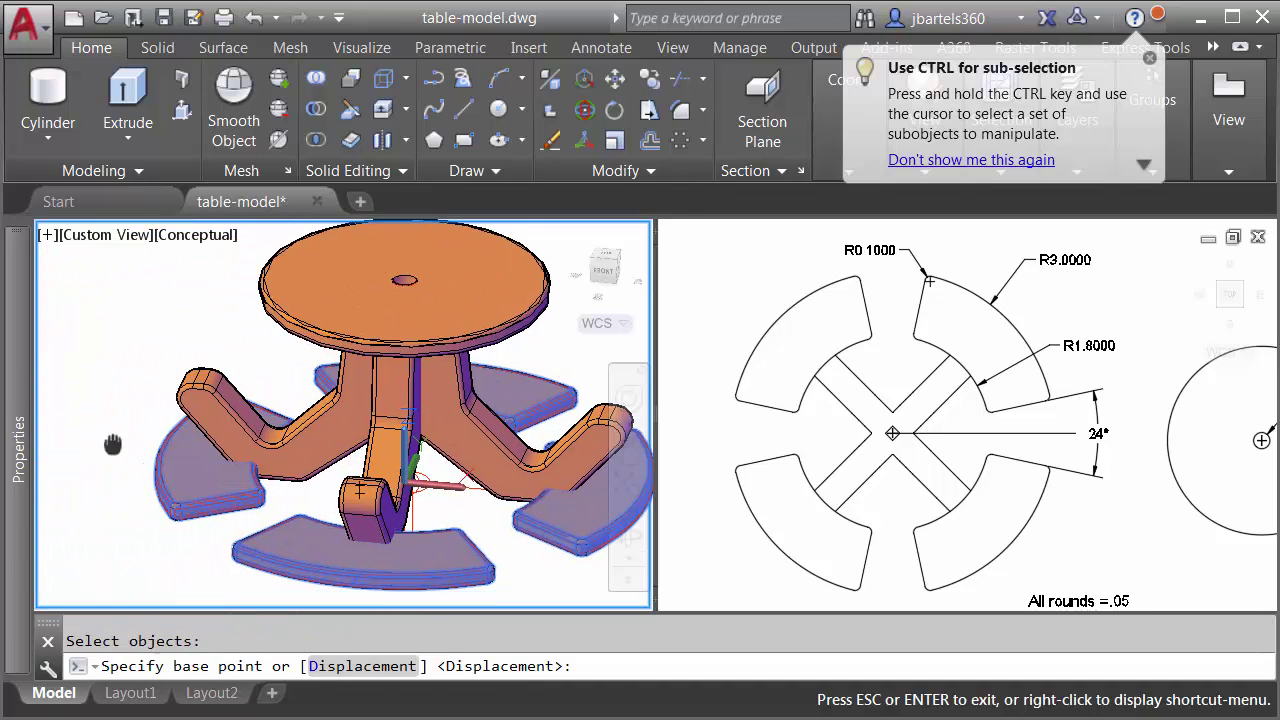
middle_drag(60, 460, 125, 465)
click(120, 470)
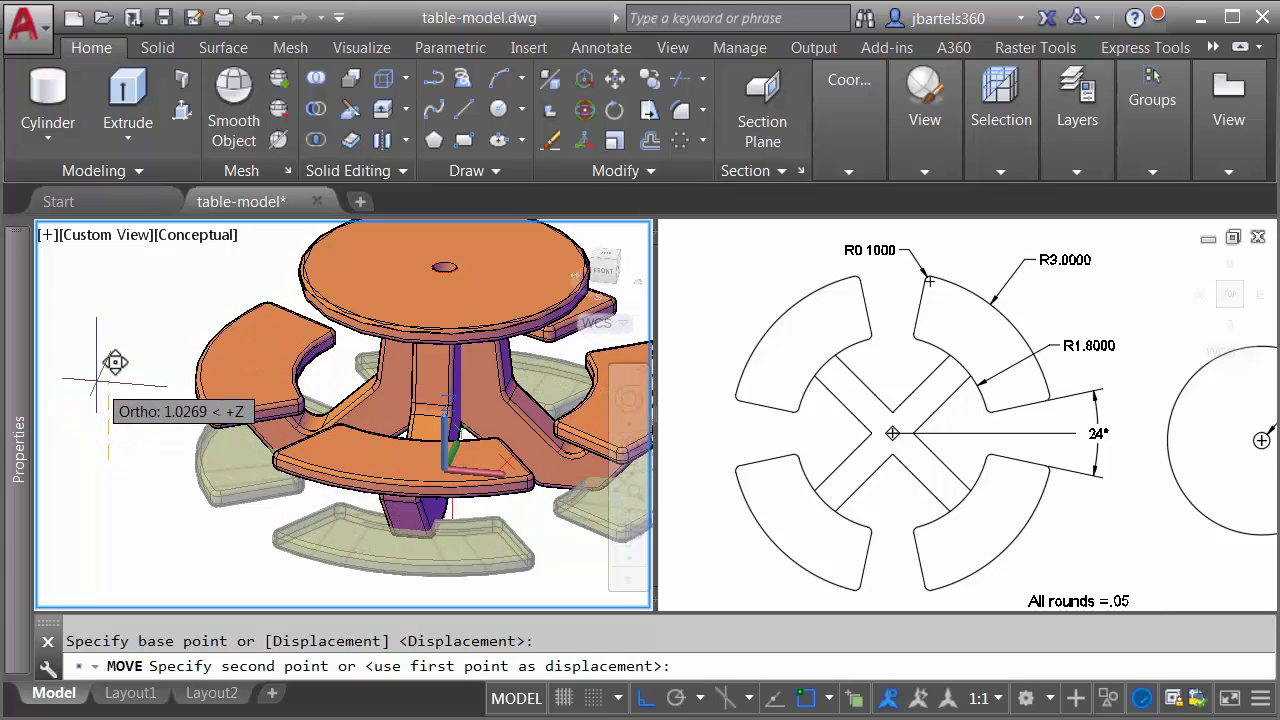
text(1.1762)
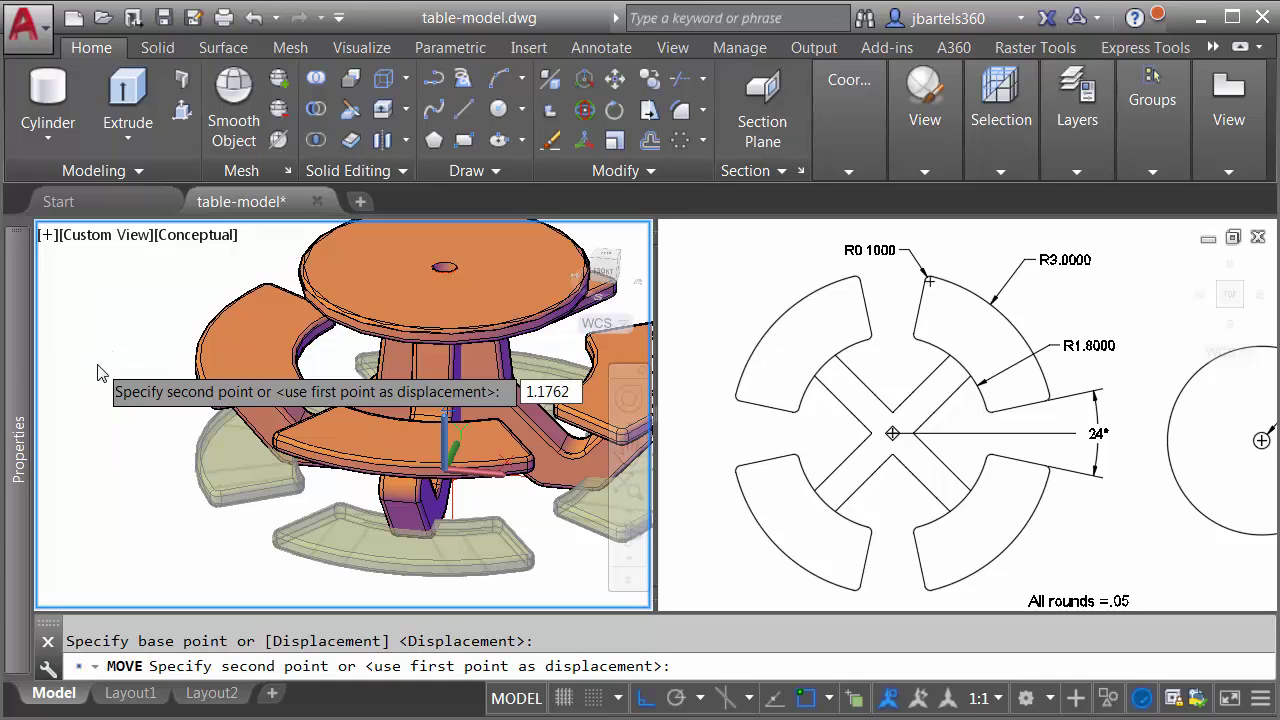
key(Return)
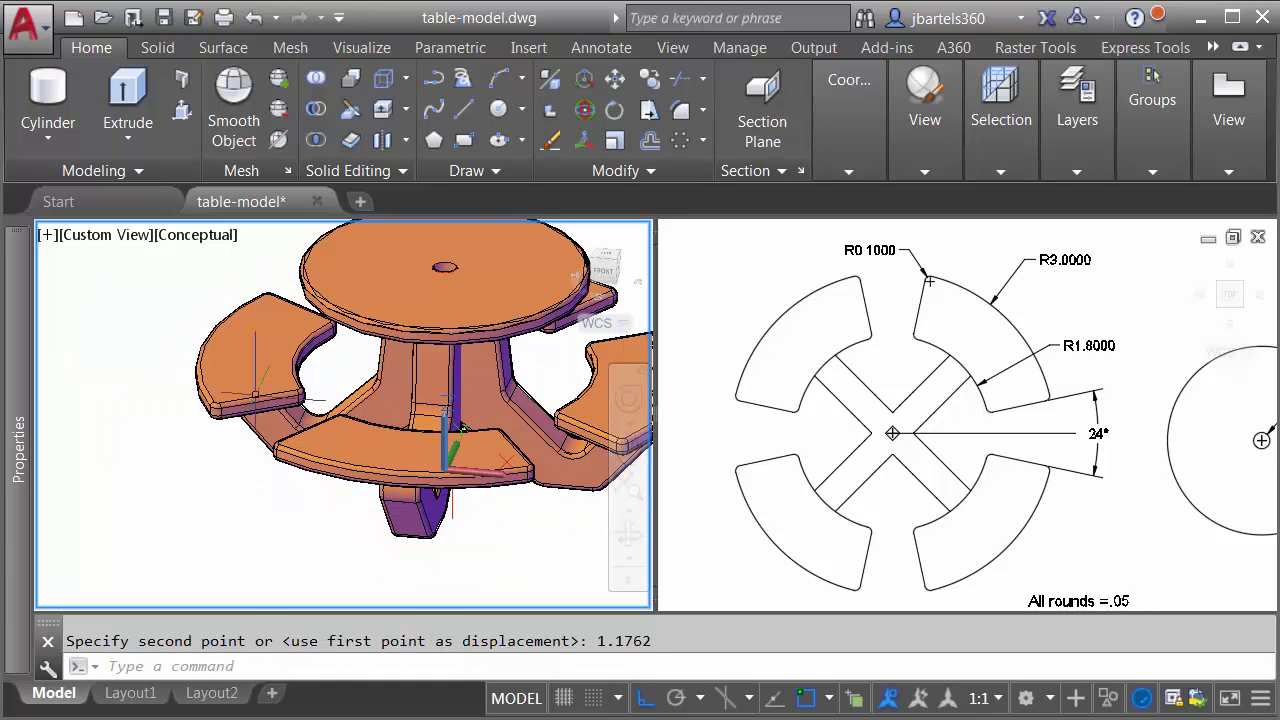
shift+middle_drag(462, 427, 297, 503)
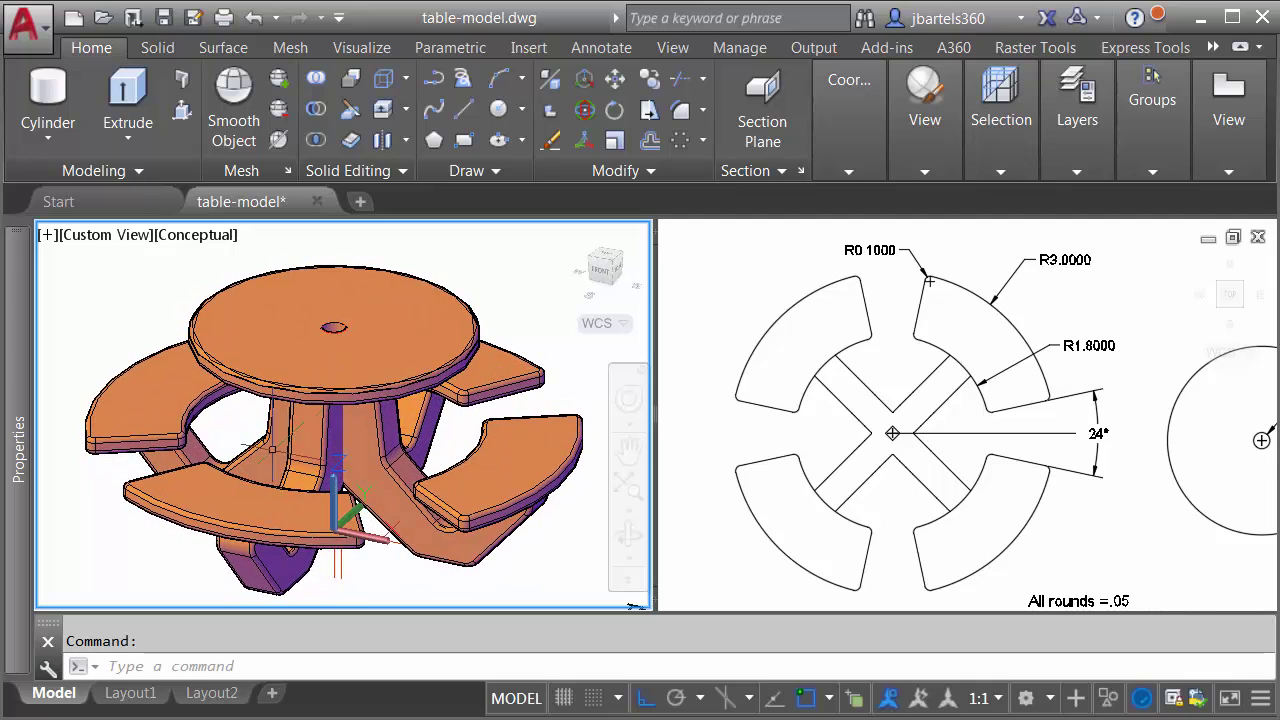
scroll(272, 448, down, 2)
shift+middle_drag(272, 448, 299, 427)
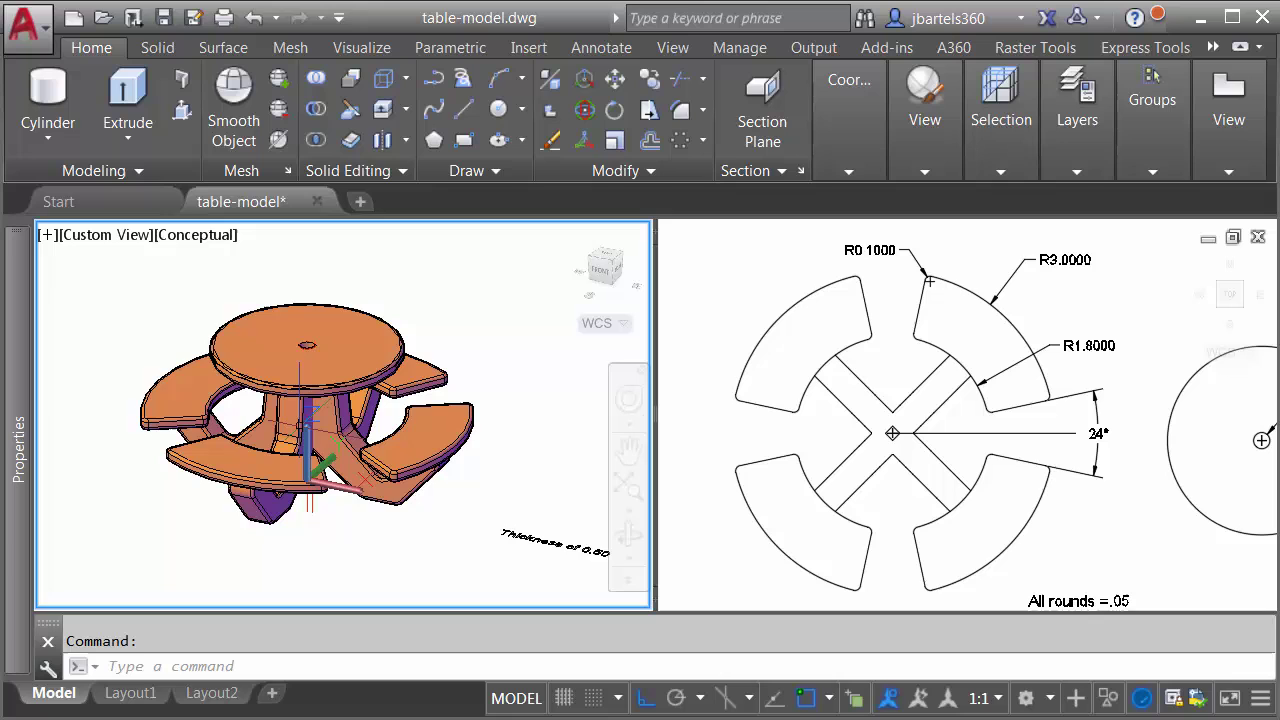
Step: Set the viewport configuration to Single and frame the finished picnic table
click(46, 235)
mouse_move(95, 290)
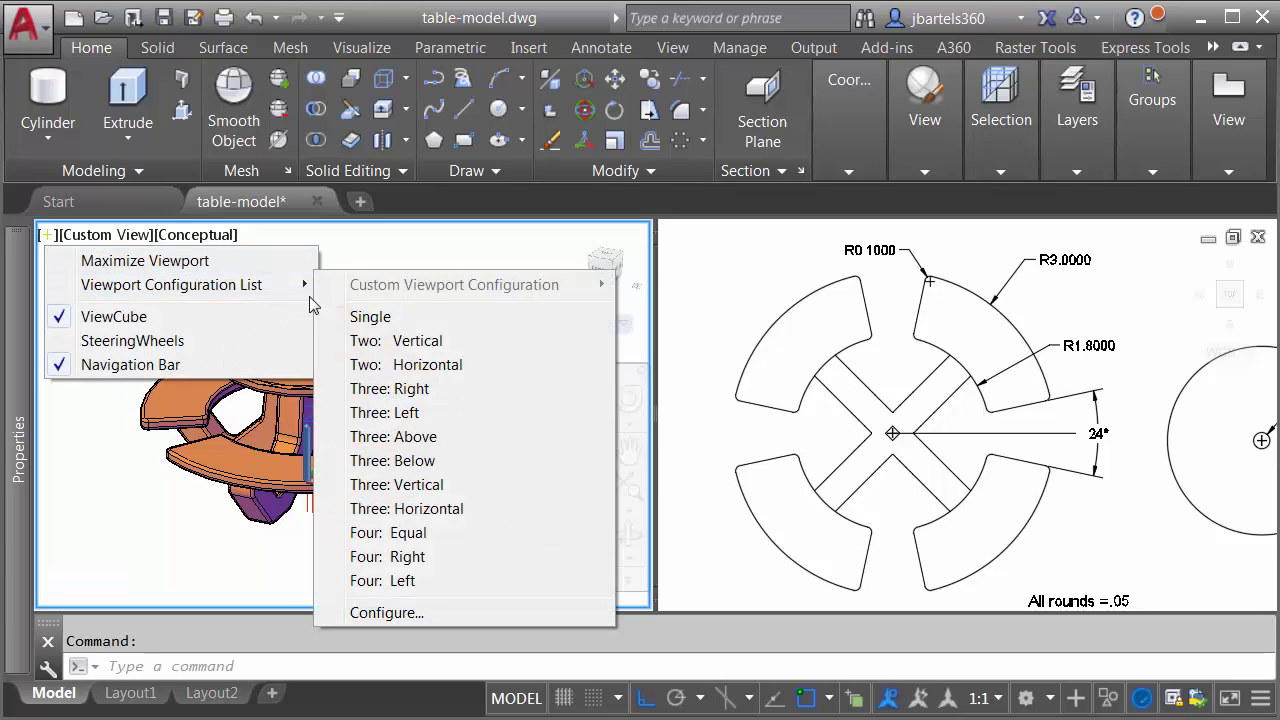
click(365, 316)
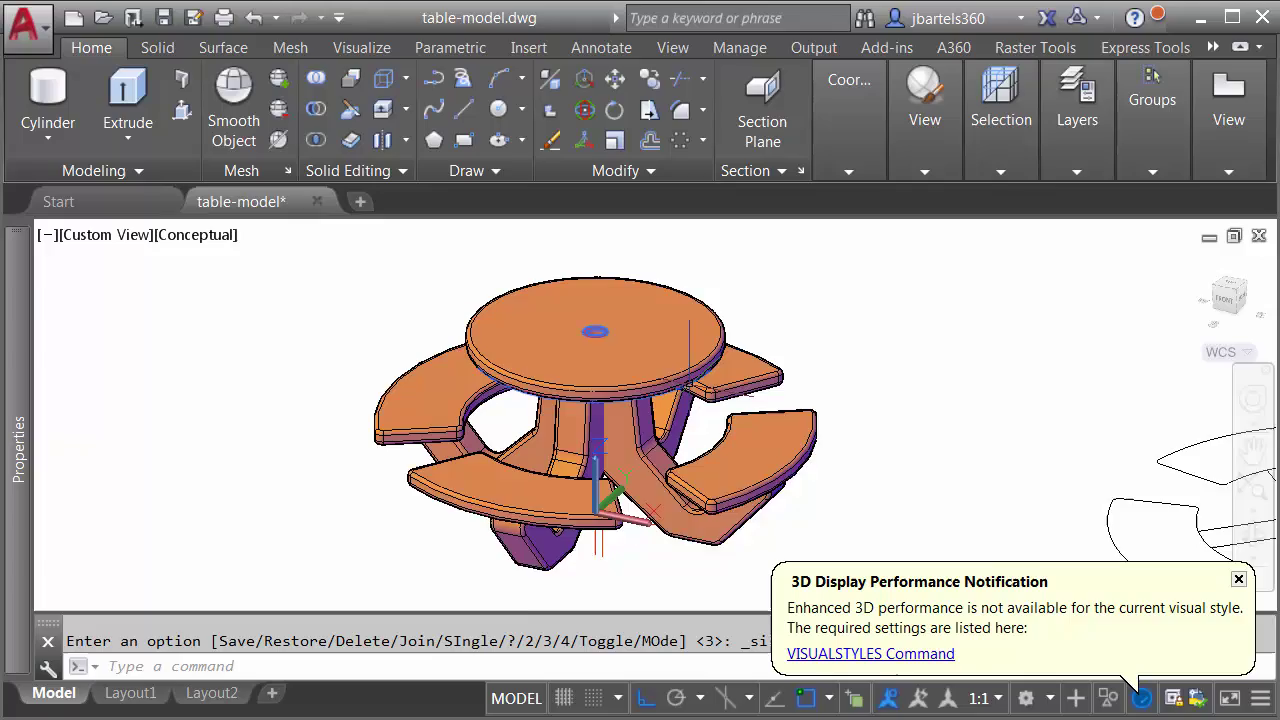
shift+middle_drag(745, 393, 786, 413)
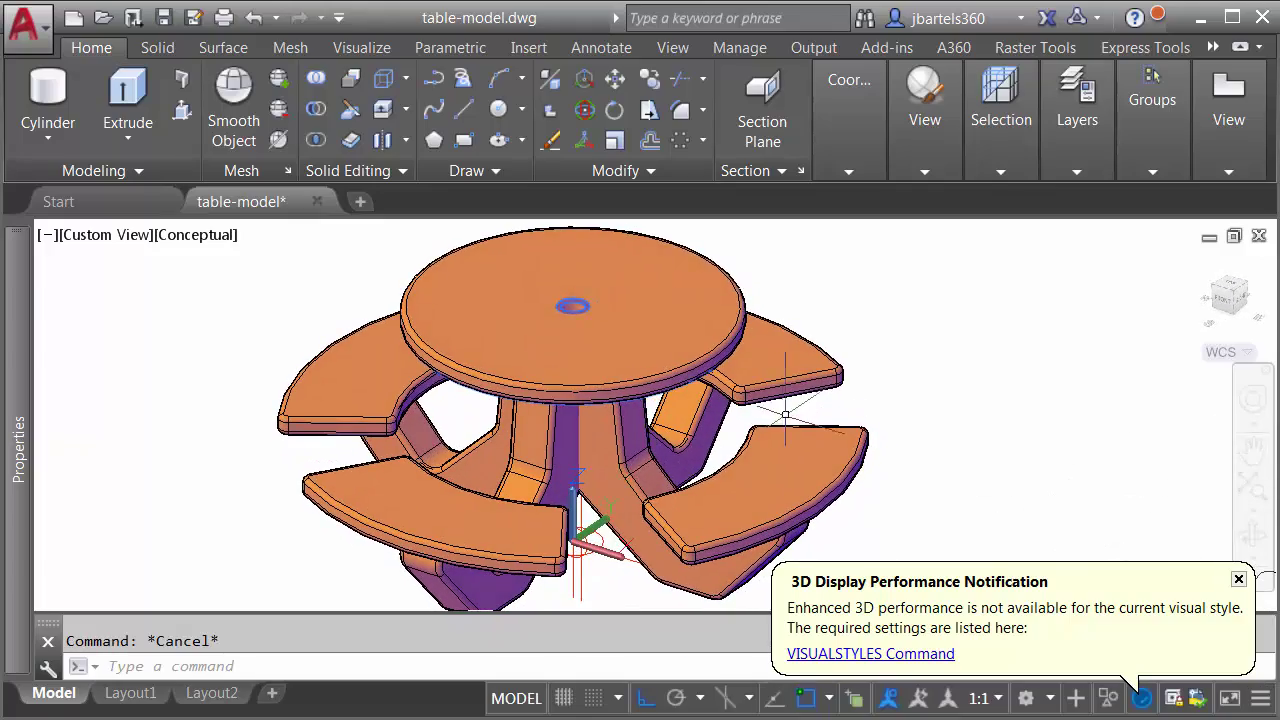
scroll(786, 413, down, 3)
mouse_move(860, 455)
middle_down()
mouse_move(803, 434)
mouse_move(743, 449)
mouse_move(746, 464)
middle_up()
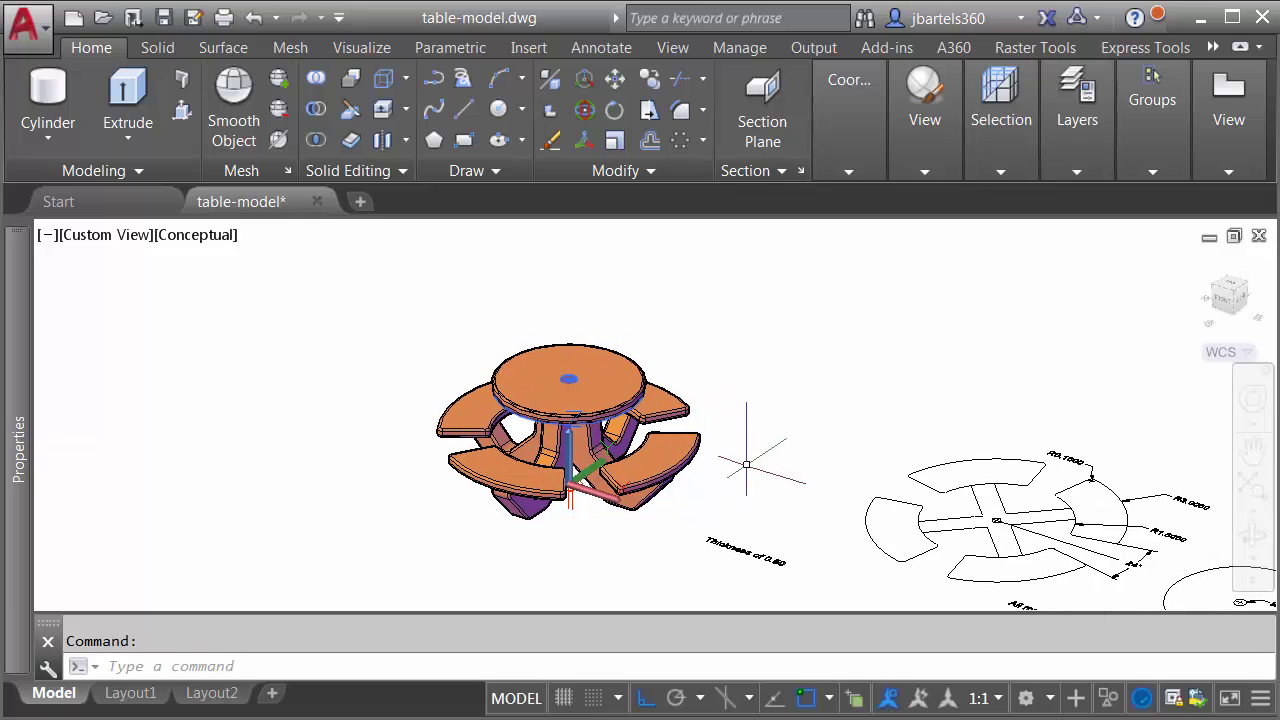